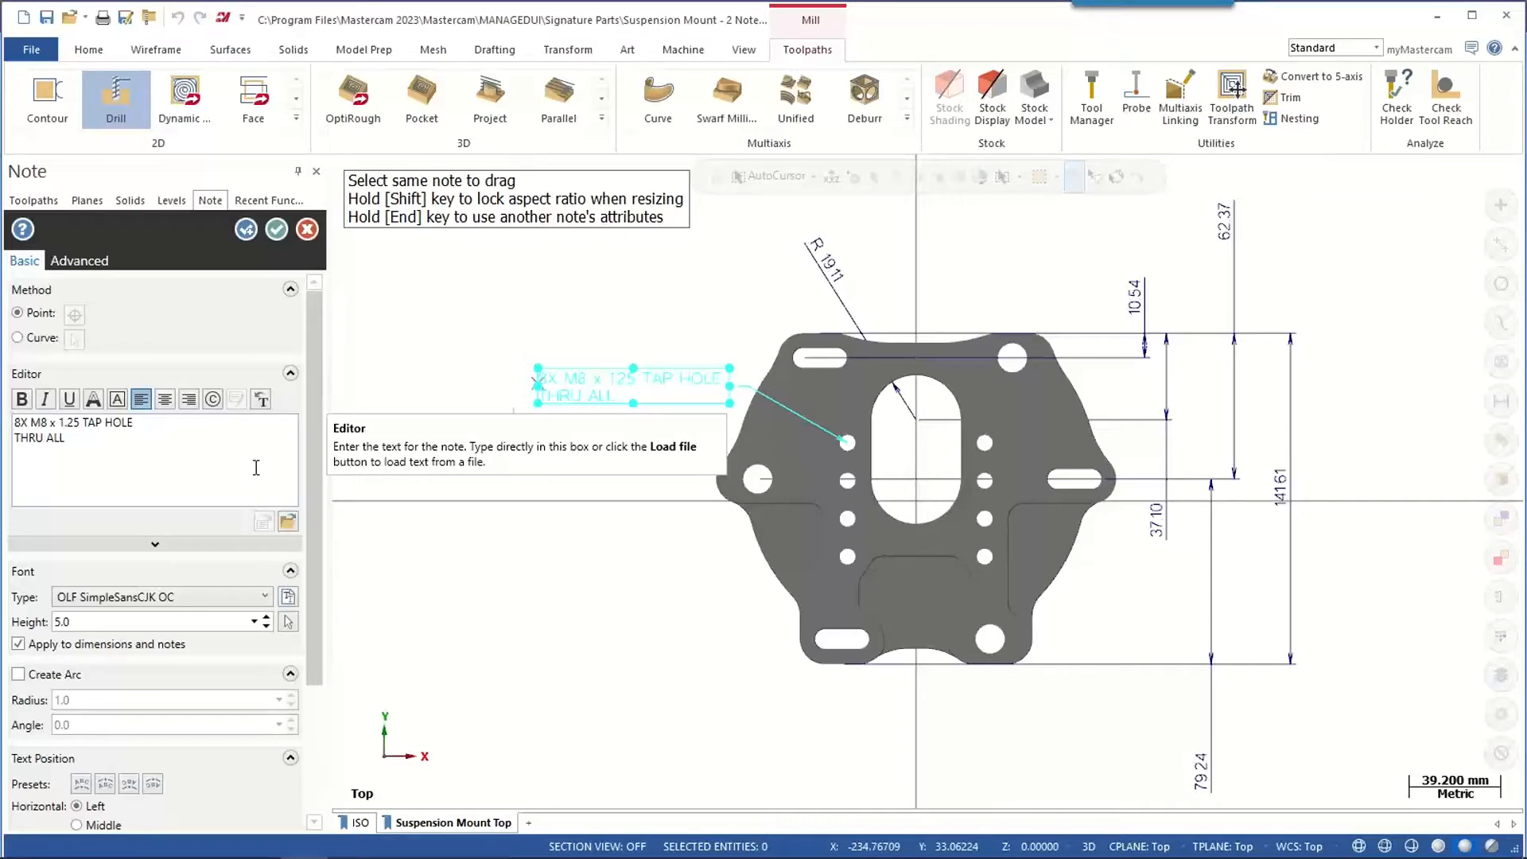
left_click_drag(87, 450, 15, 431)
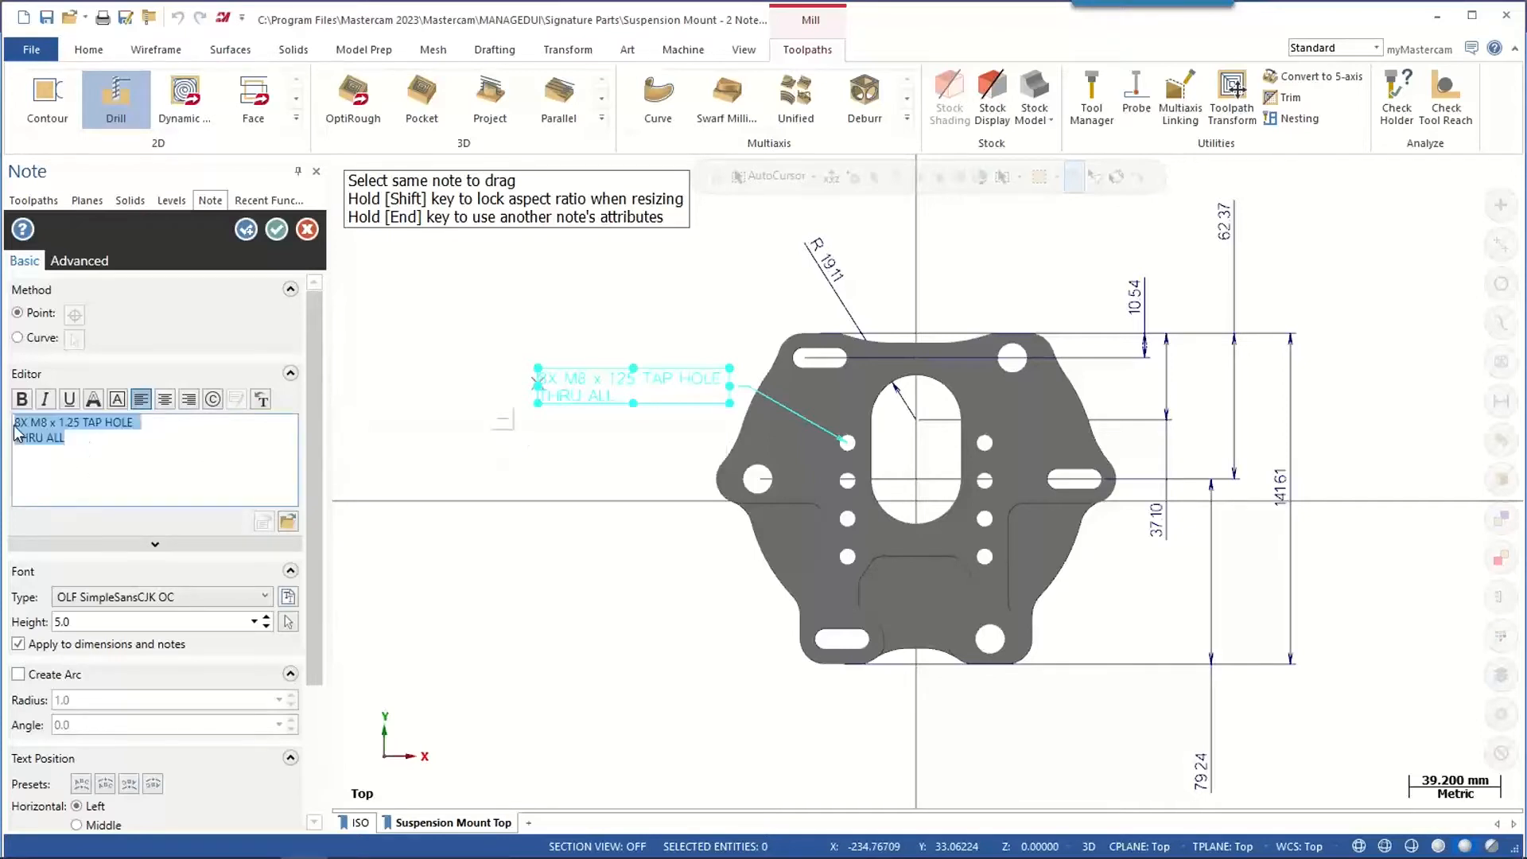
left_click(56, 480)
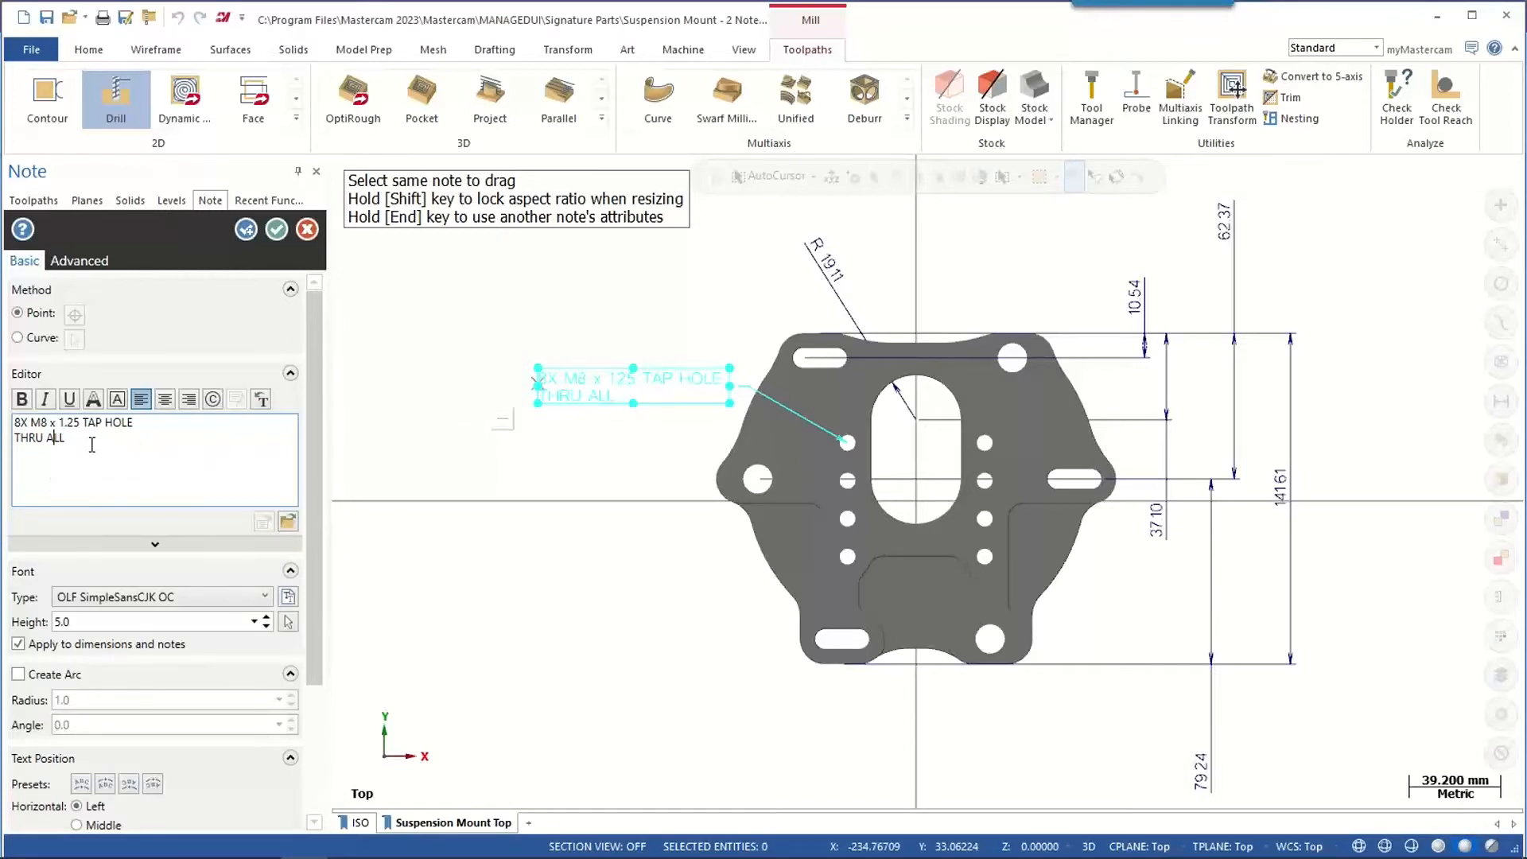
left_click_drag(92, 445, 16, 423)
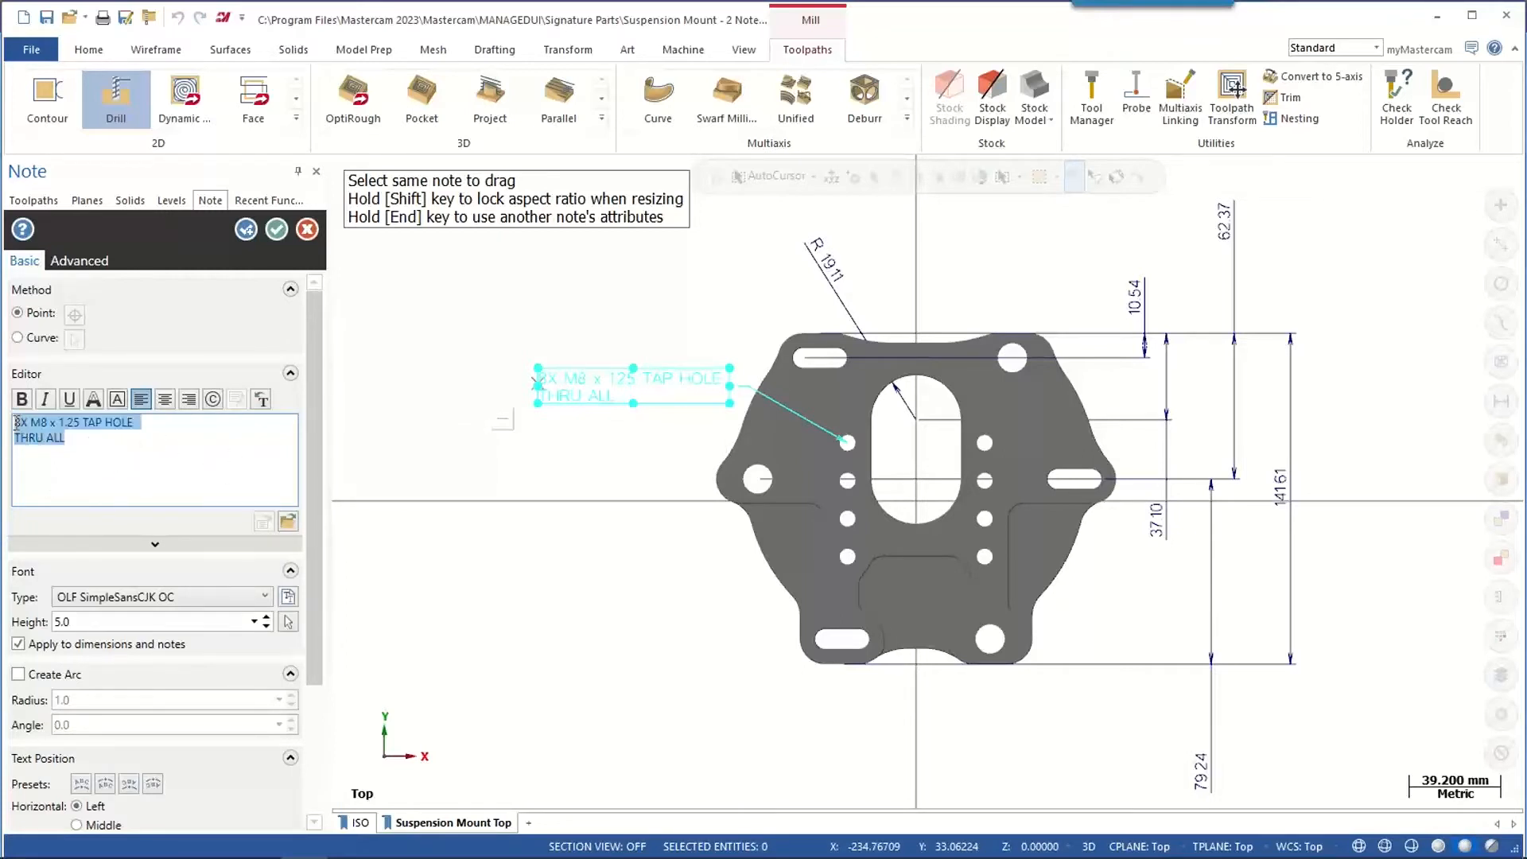
left_click(103, 448)
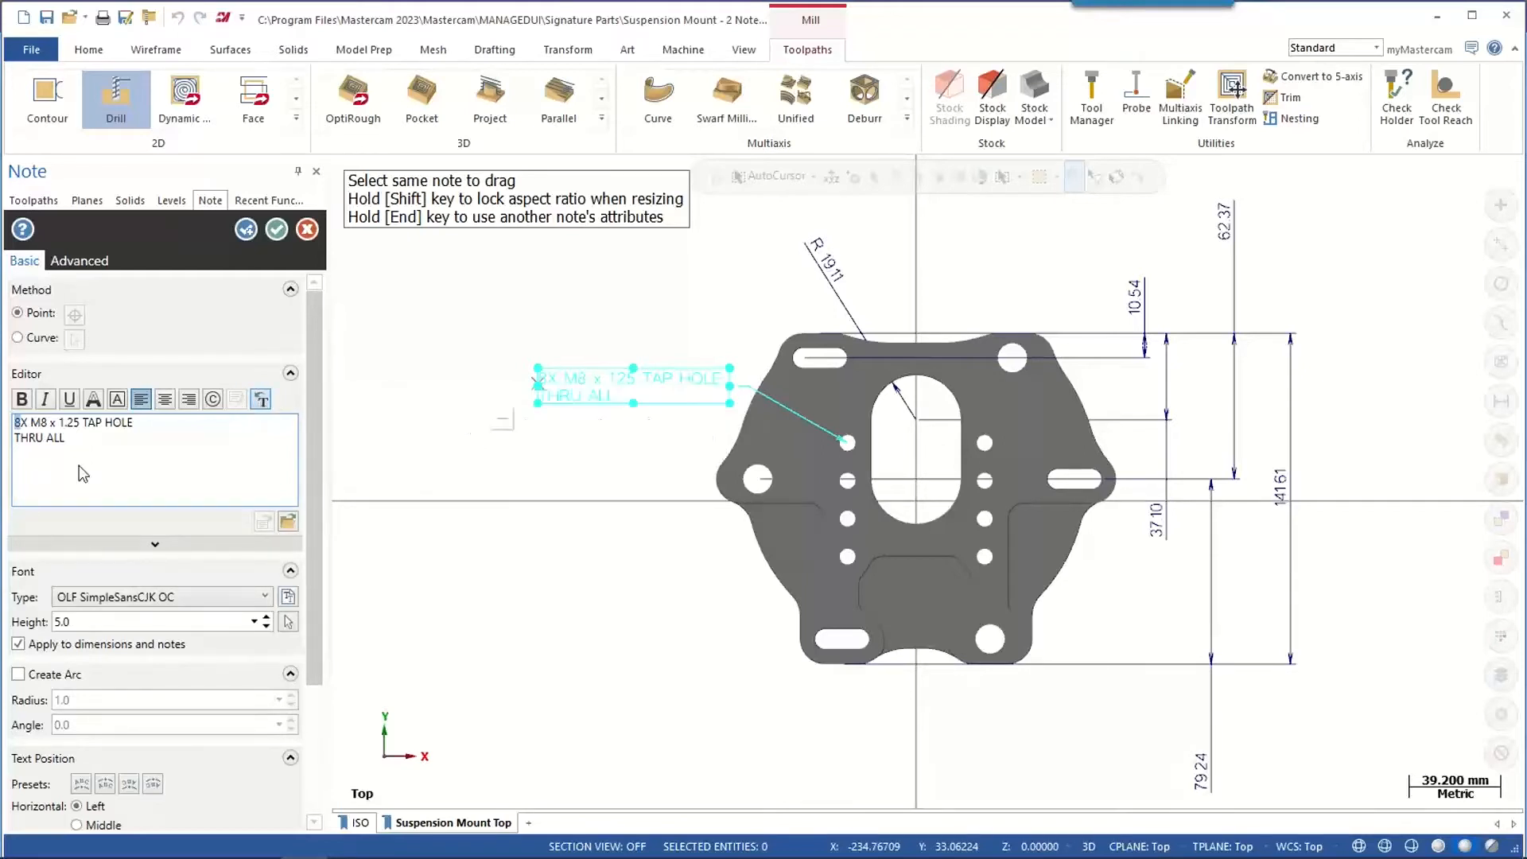
key("ctrl+a")
left_click(102, 457)
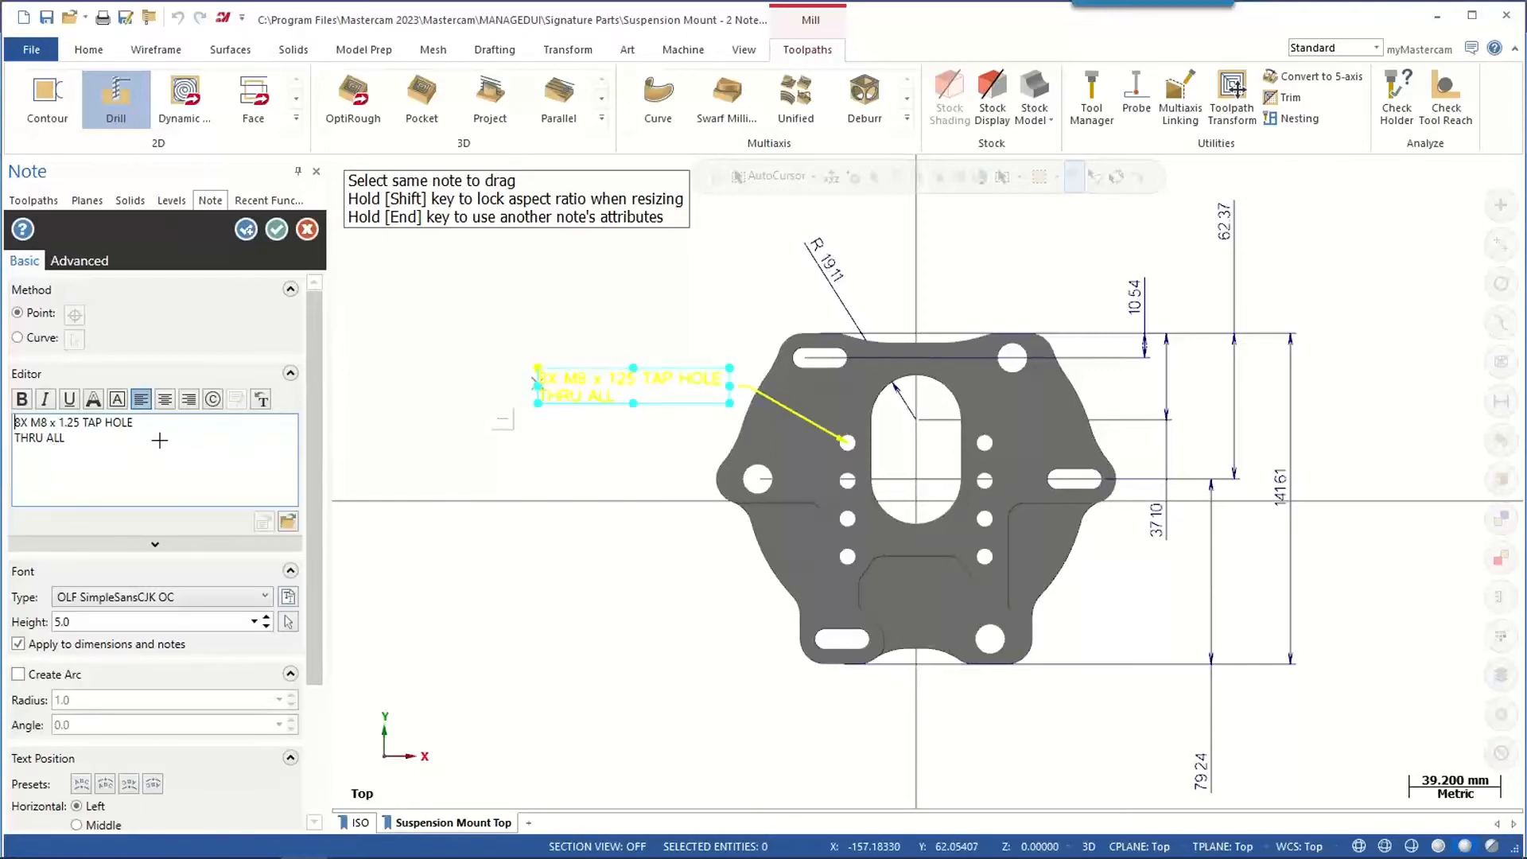
- Enlarge the tap-hole note from its upper-left corner to a text height of about 16.68
scroll(644, 383, "up", 5)
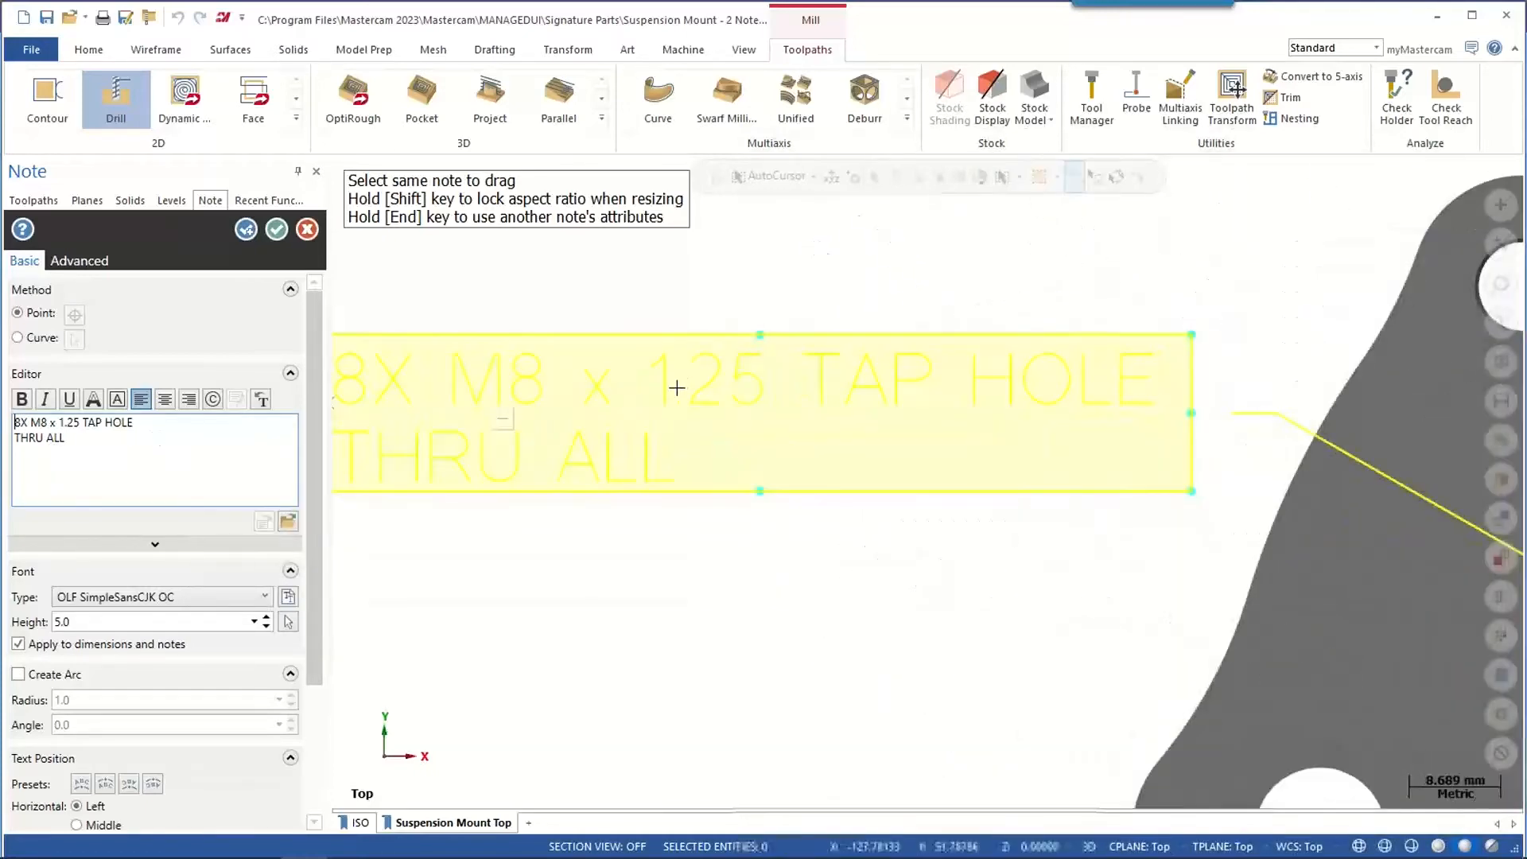
scroll(672, 390, "down", 4)
scroll(515, 388, "down", 1)
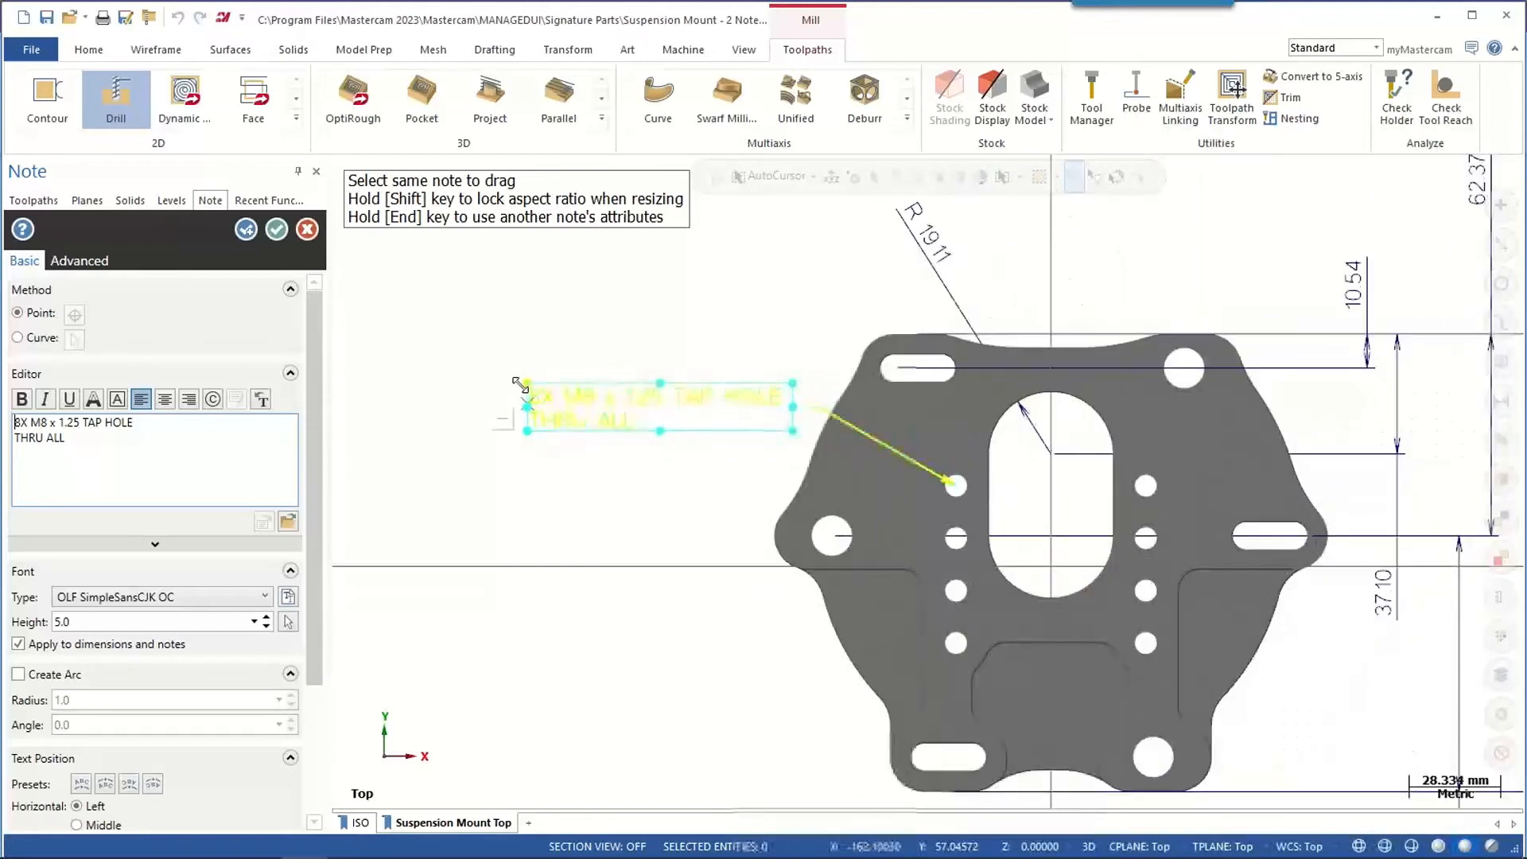
left_click_drag(525, 385, 338, 272)
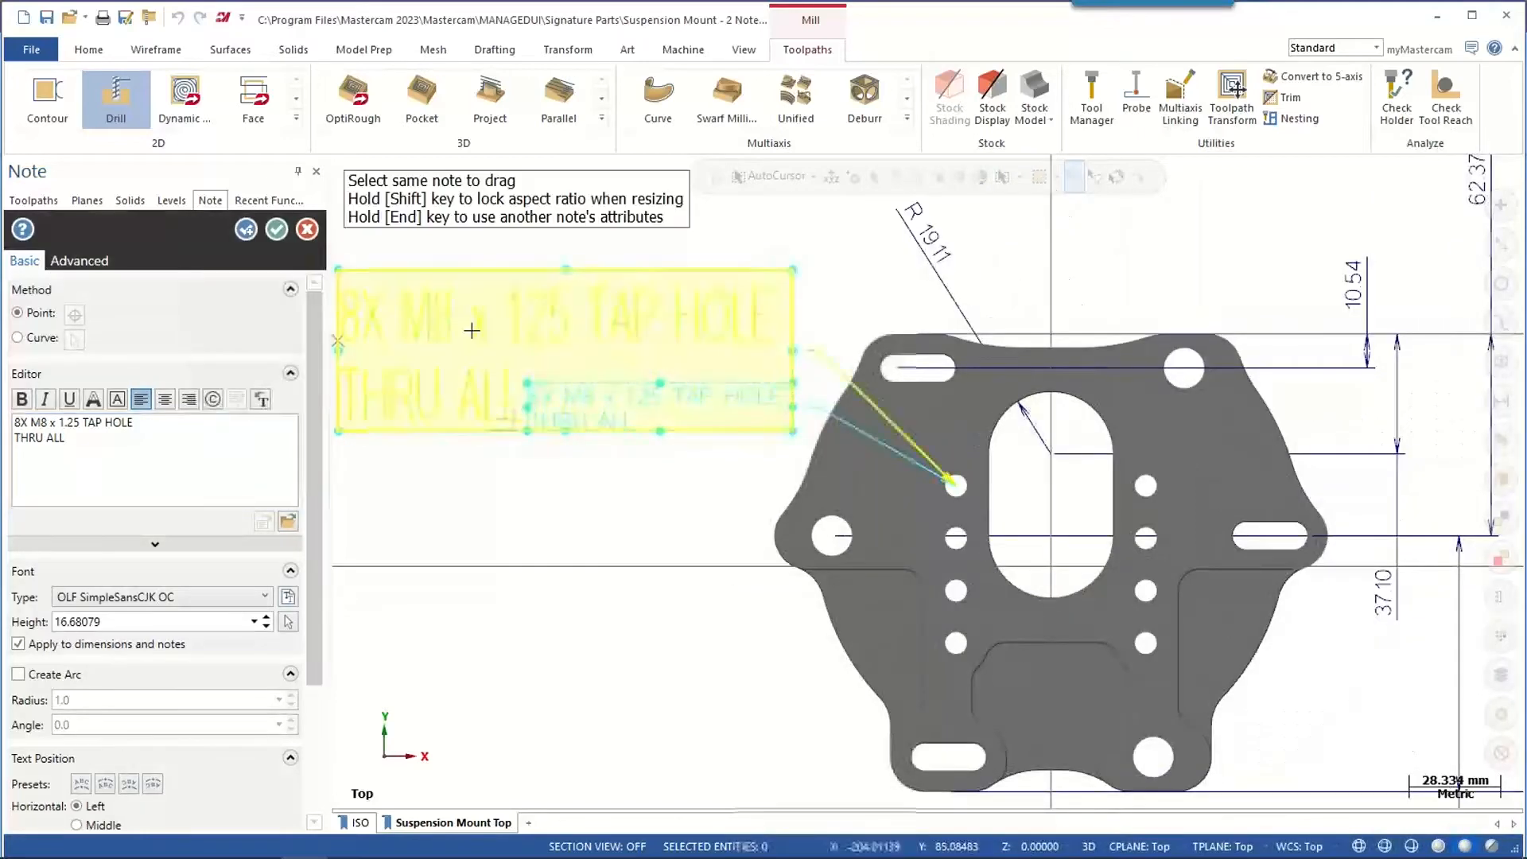
- Change the tap-hole note's font to OLF SimpleSansCJKP OC and close the note settings
scroll(502, 339, "up", 8)
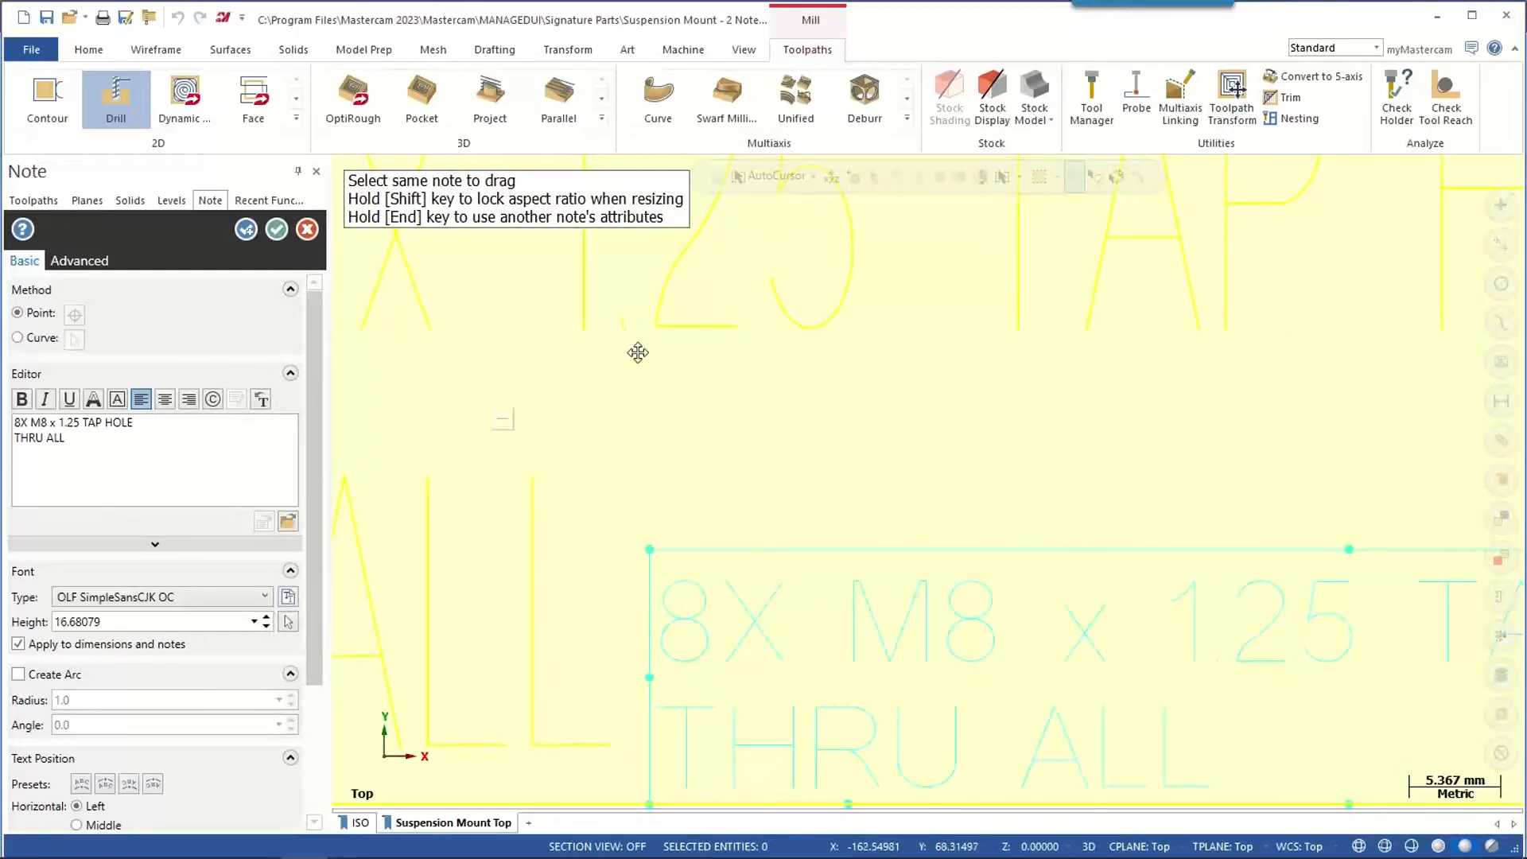
left_click(290, 597)
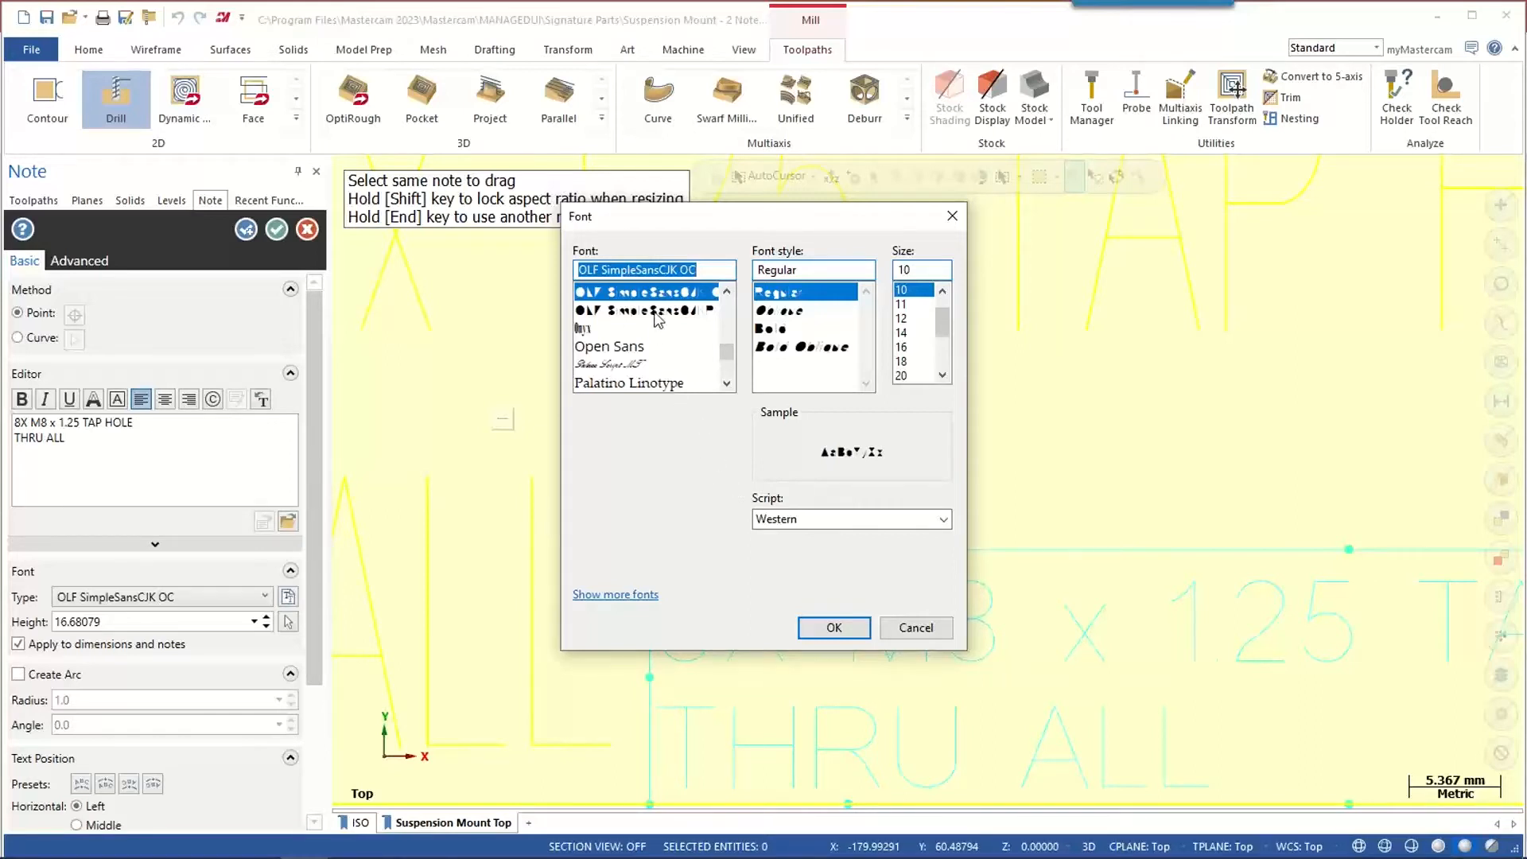
left_click(657, 311)
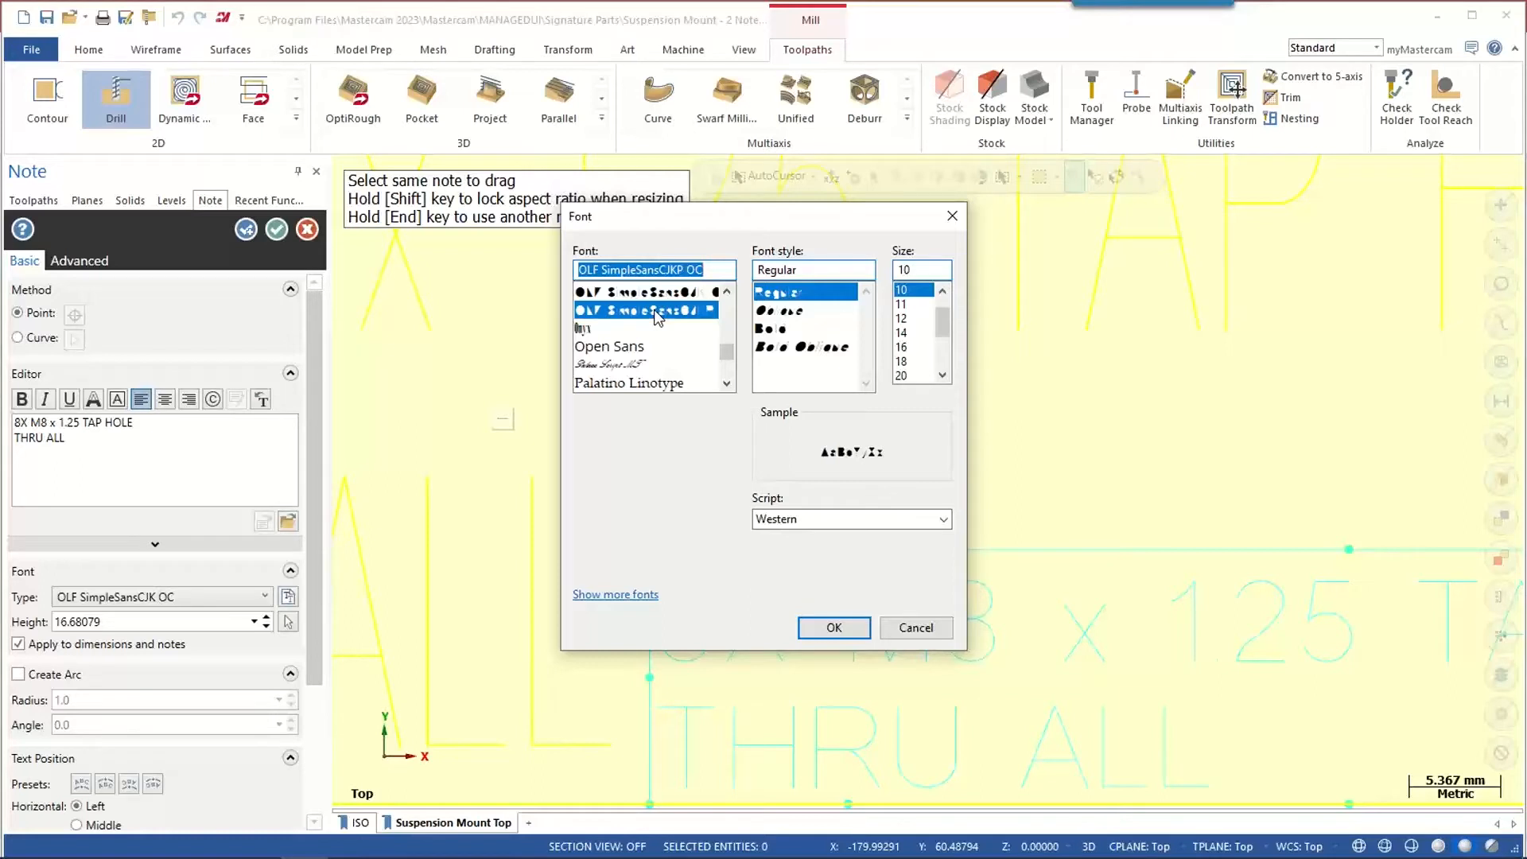
left_click(818, 630)
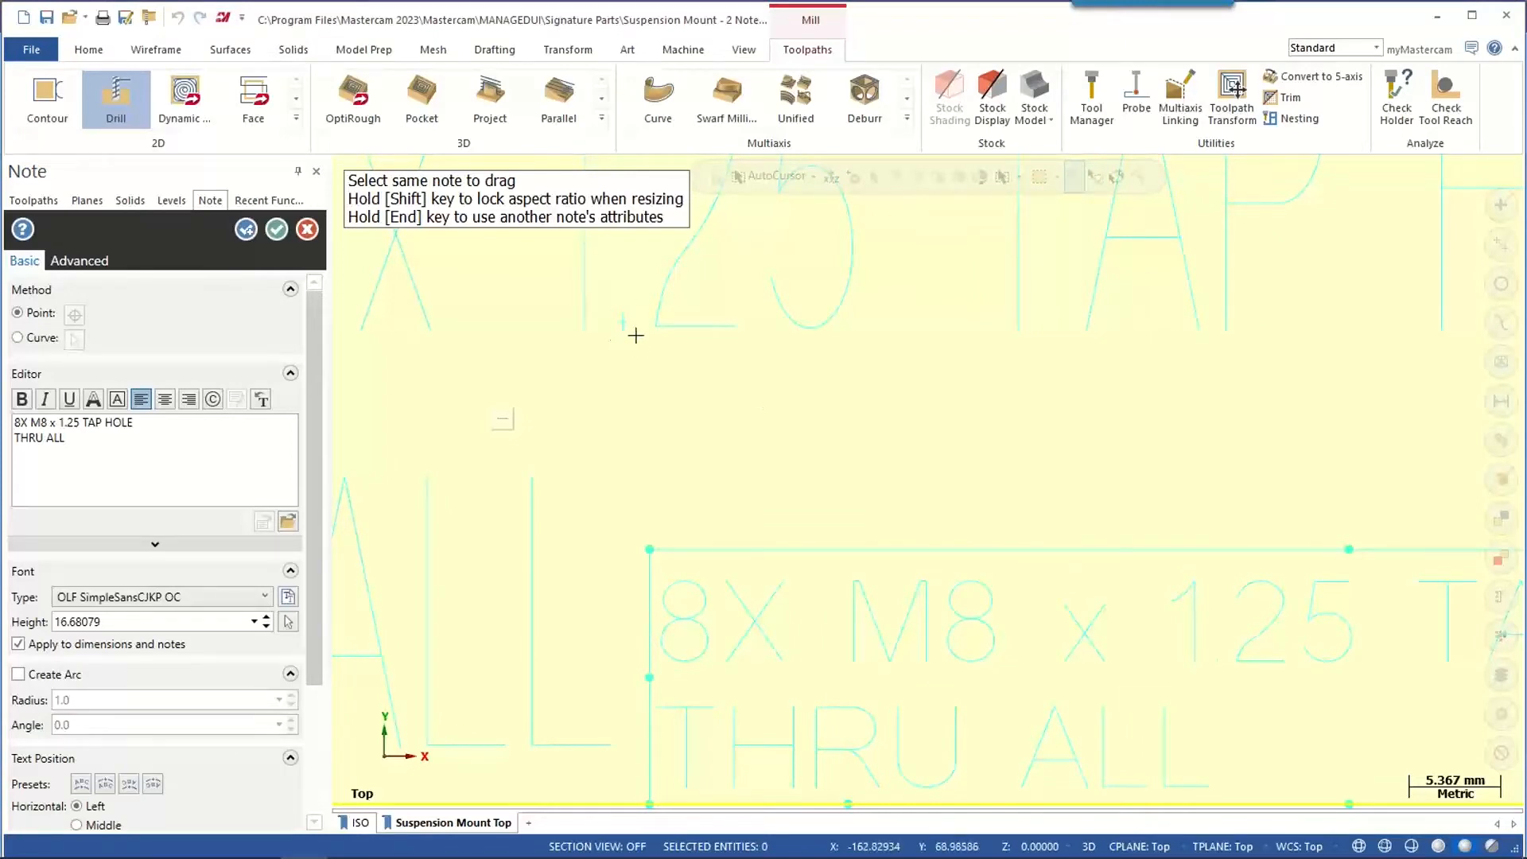
left_click(307, 229)
- Place a copy of the tap-hole note below the original, with its leader pointing to the same hole
scroll(645, 348, "down", 8)
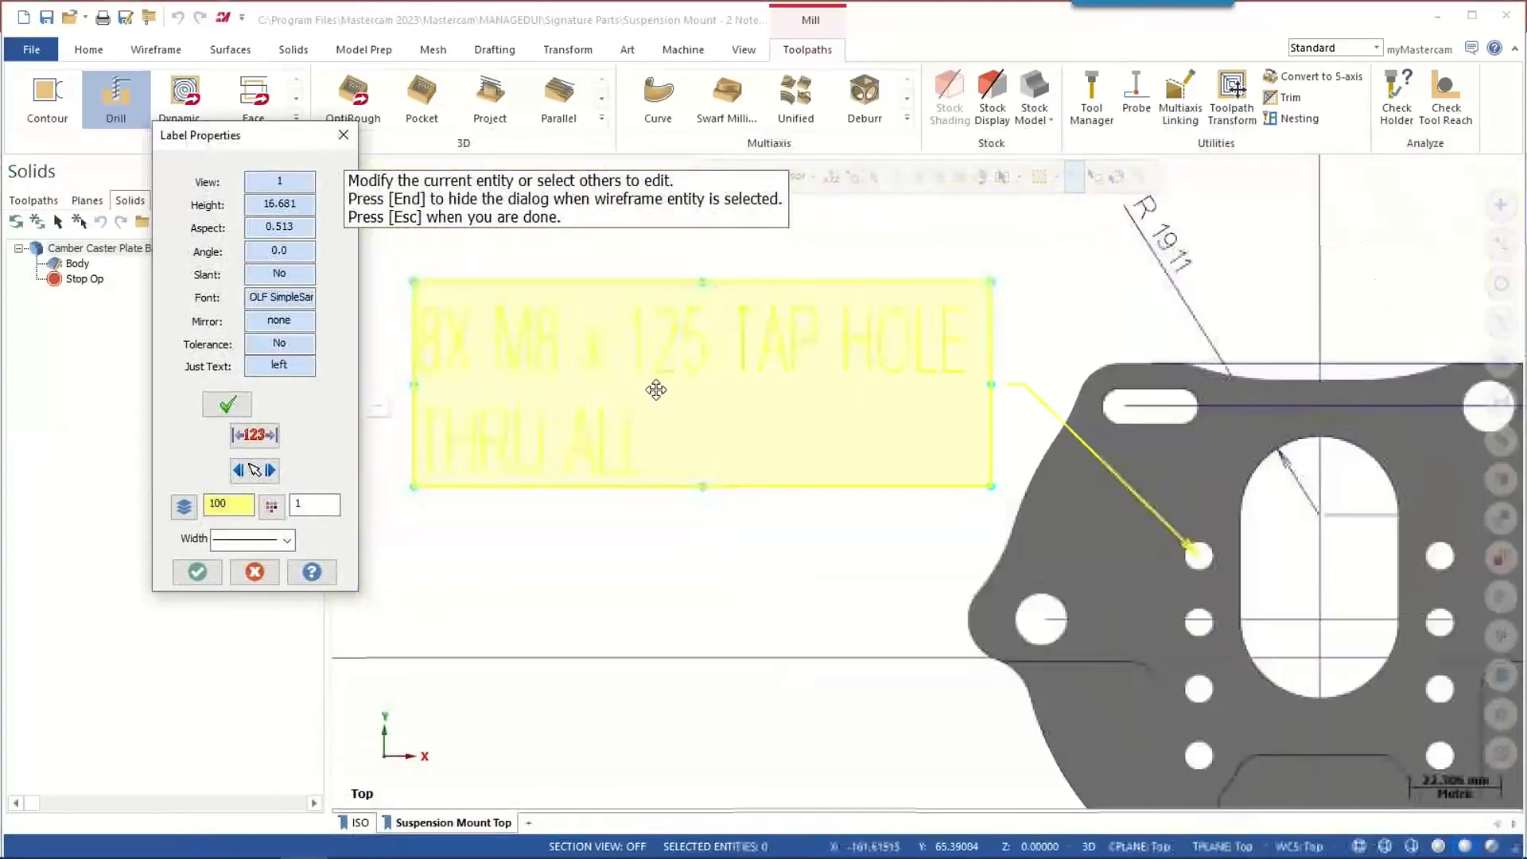
scroll(656, 391, "down", 1)
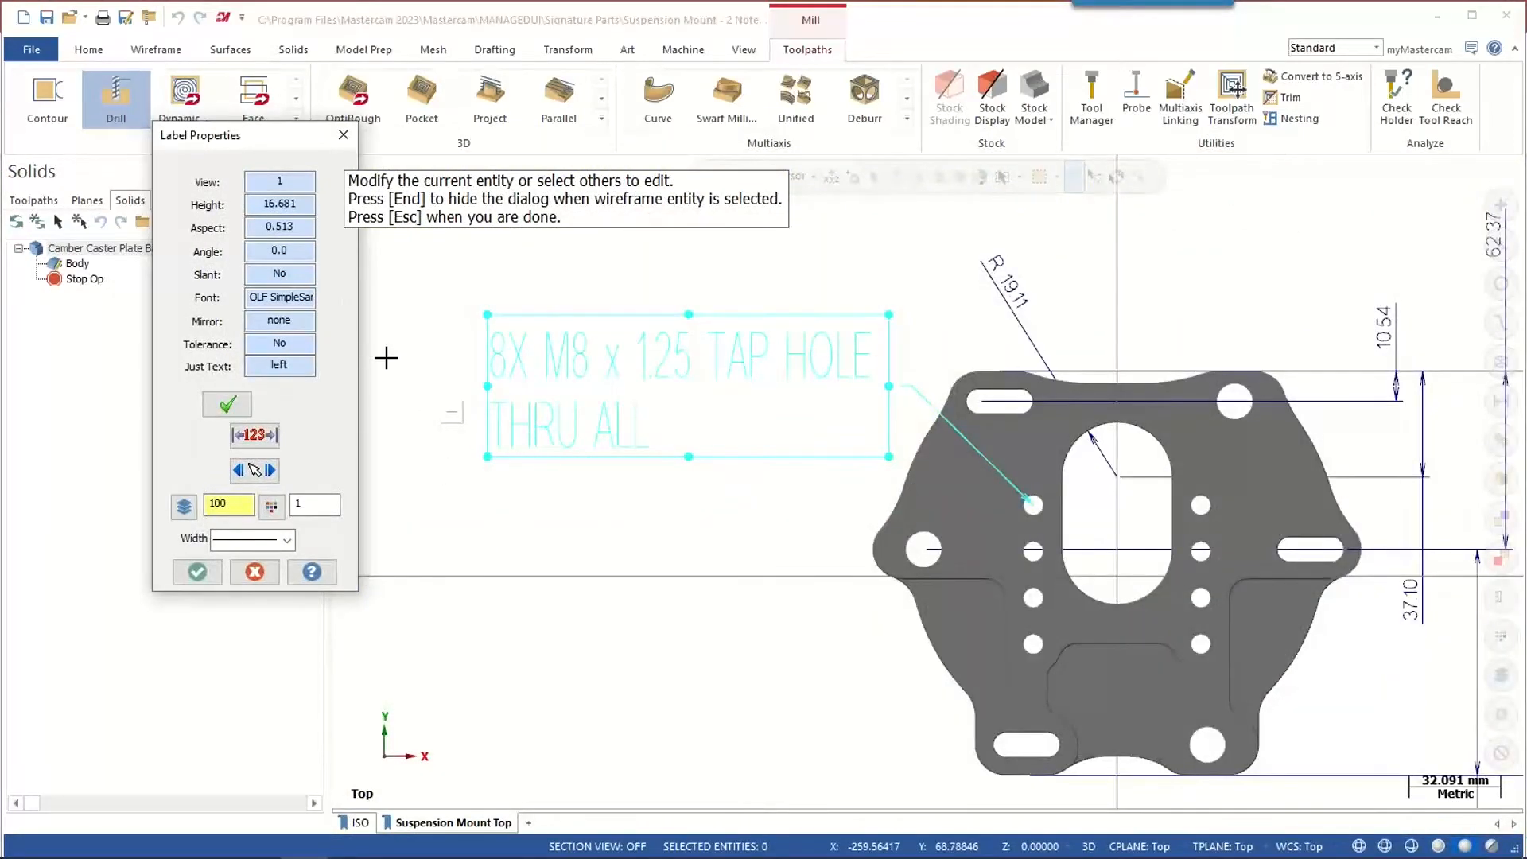
left_click(453, 414)
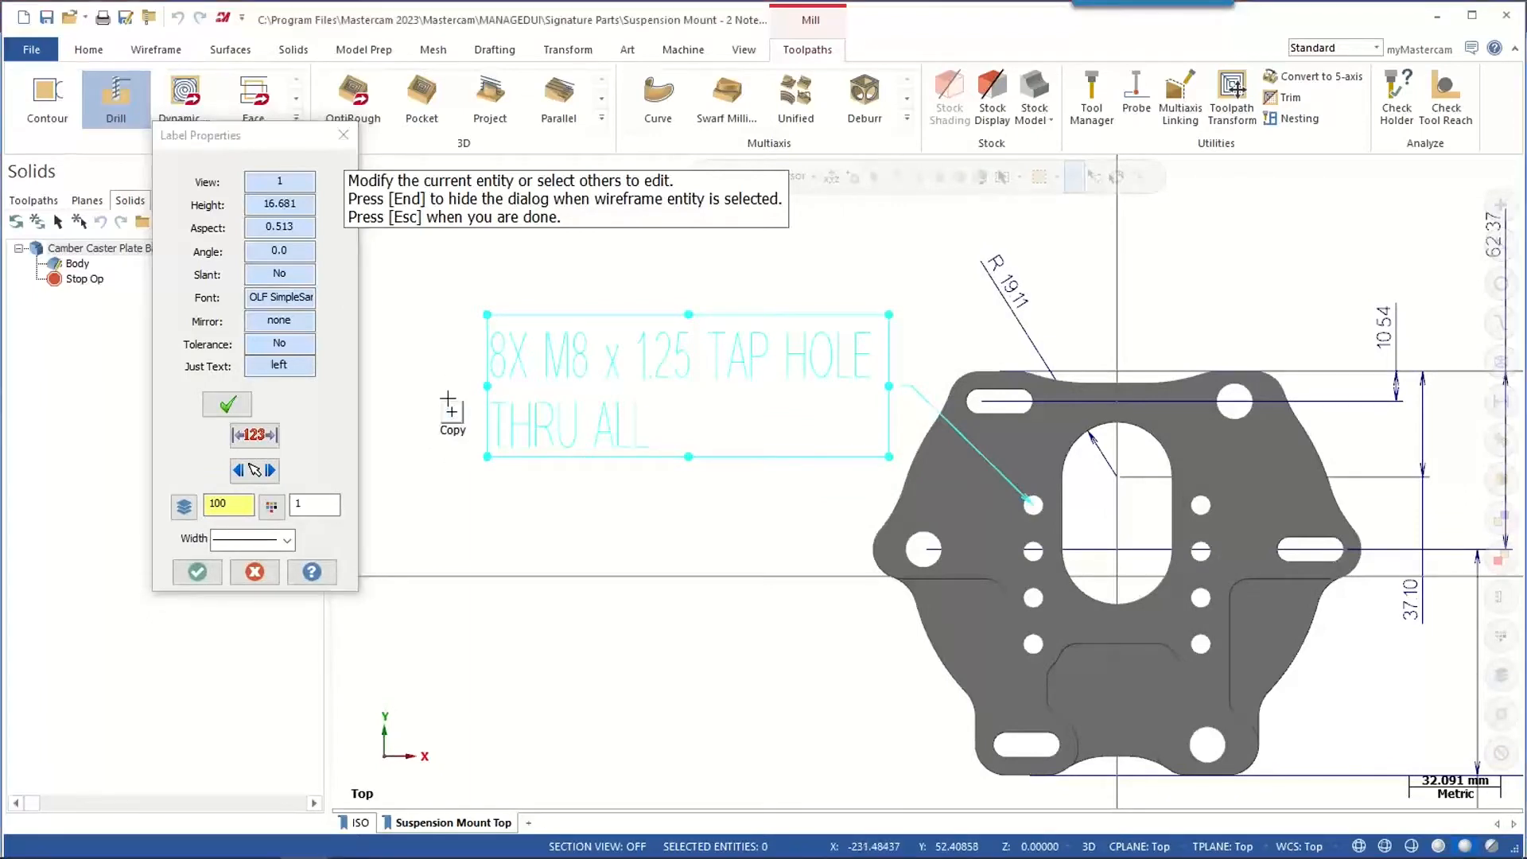
left_click_drag(658, 373, 595, 567)
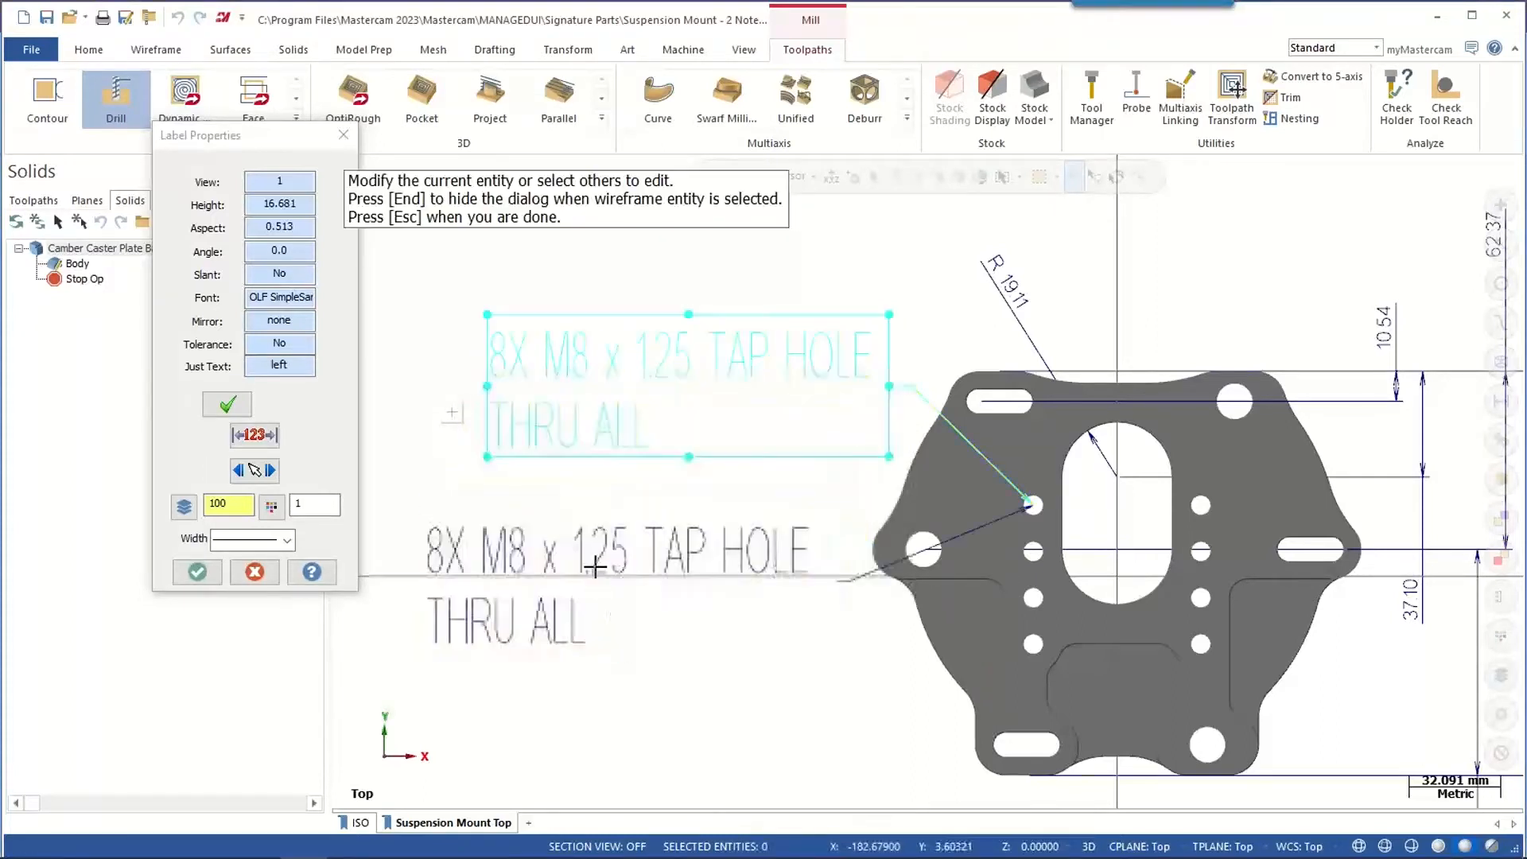
left_click(208, 578)
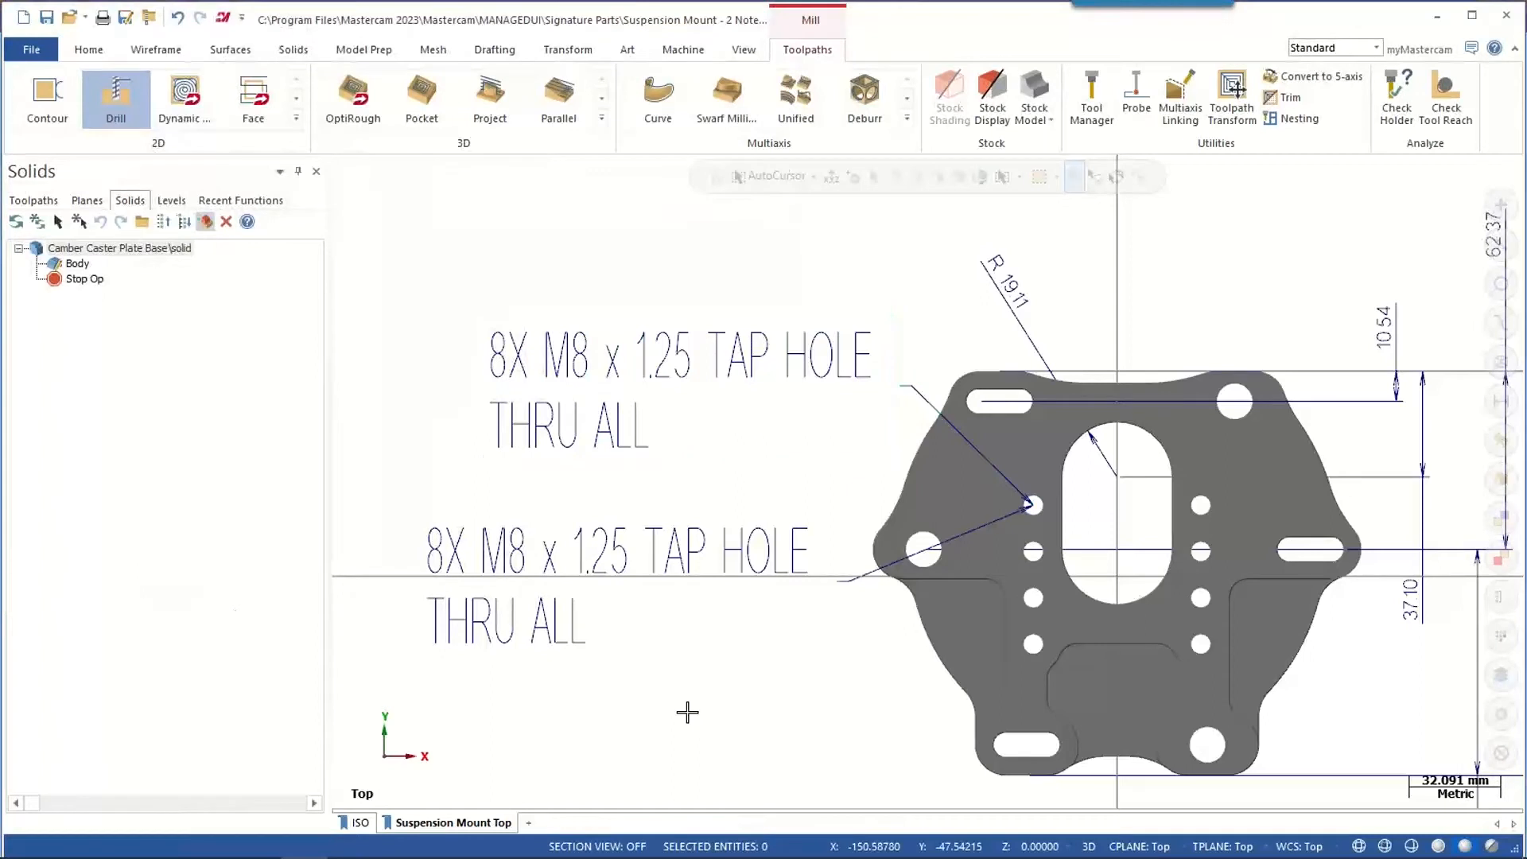
- Examine the drafting settings of the slot's radius dimension and the note settings of the upper tap-hole note
double_click(993, 257)
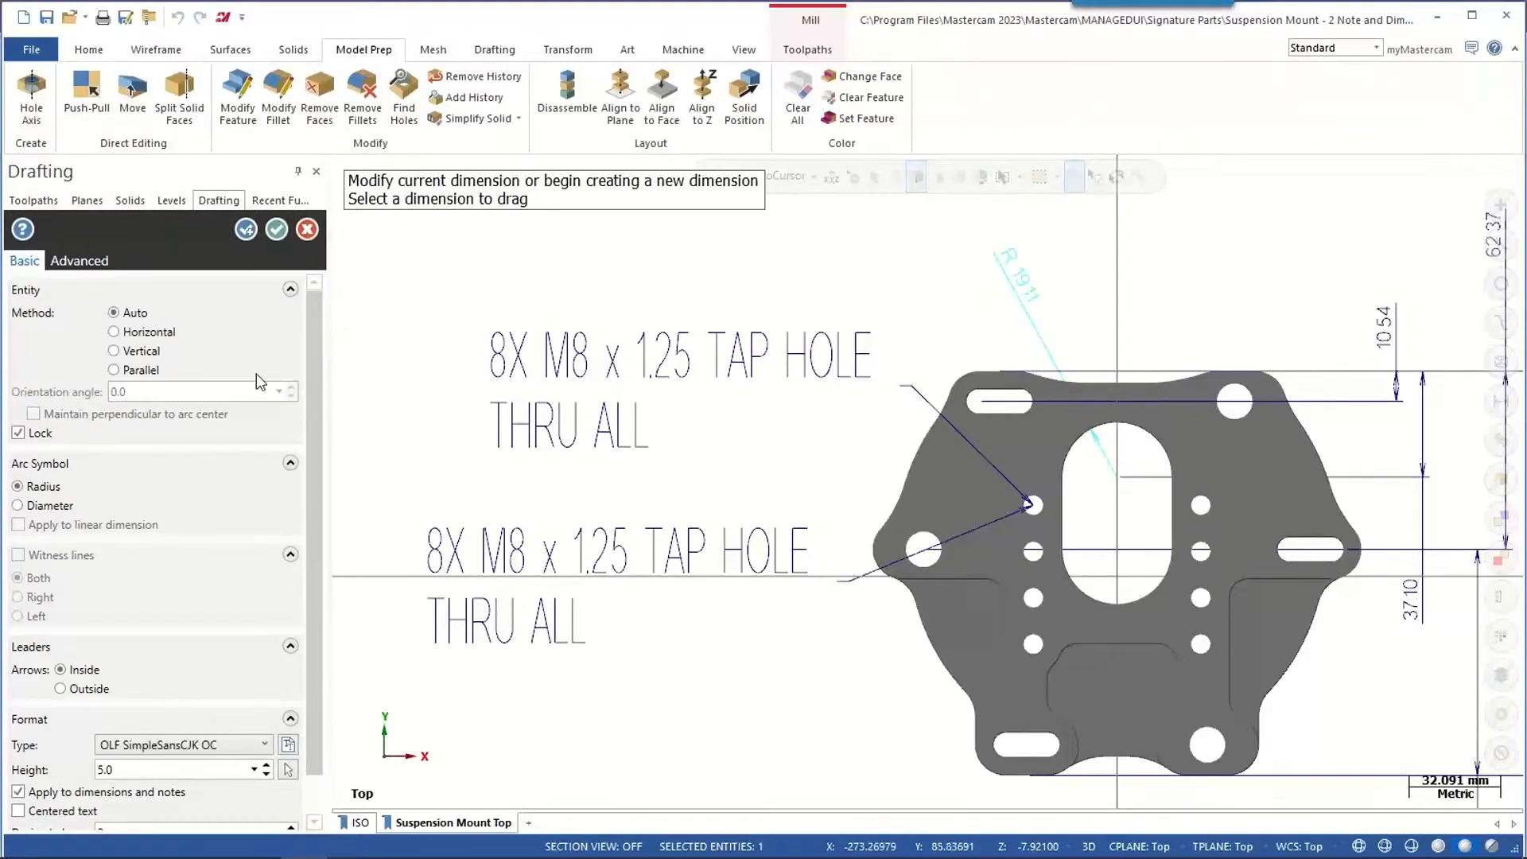
left_click(306, 231)
left_click(555, 355)
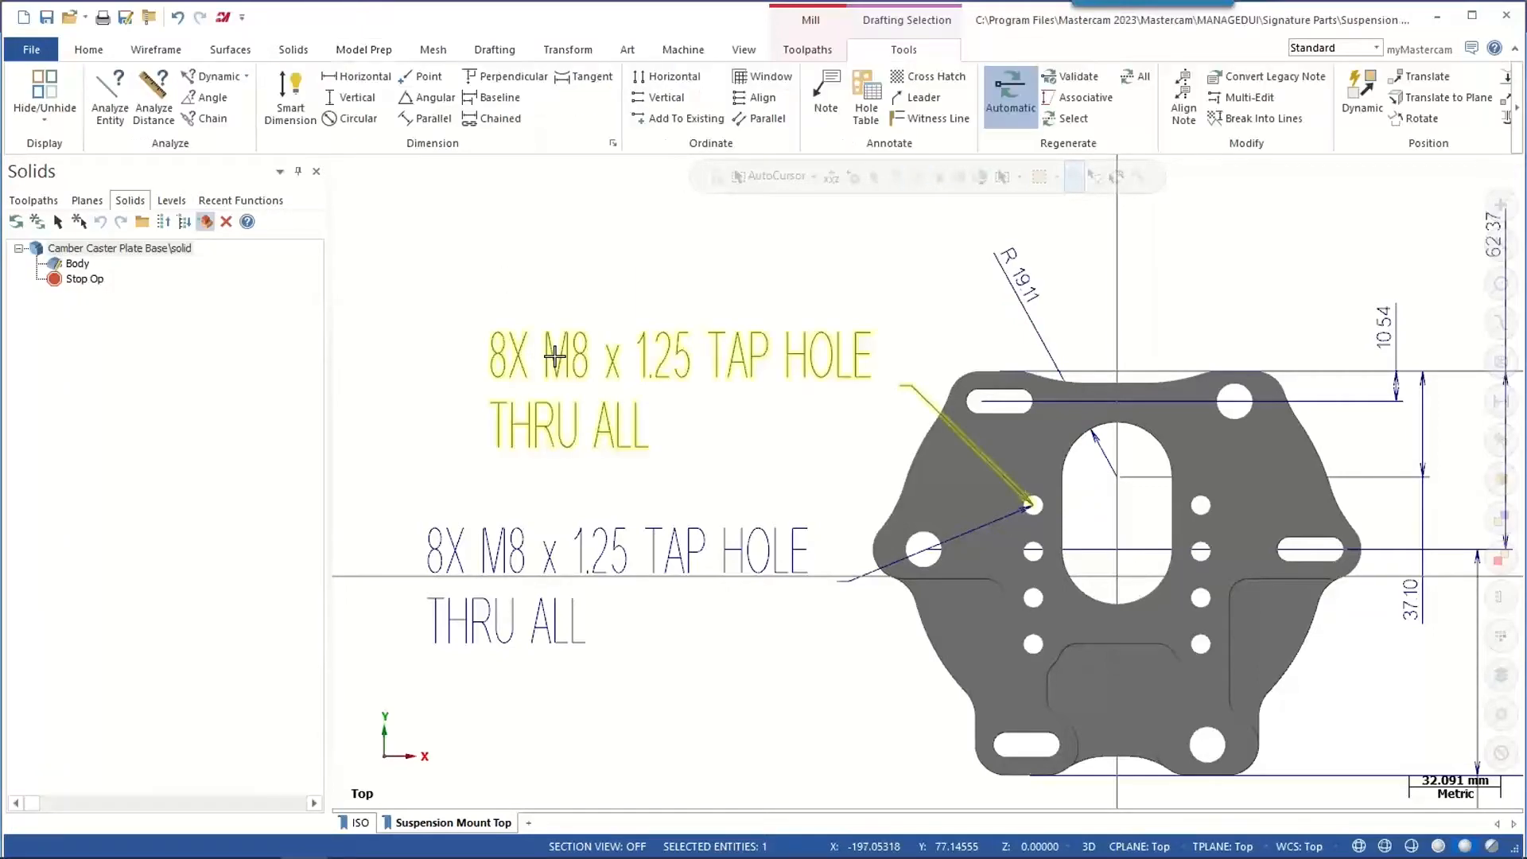
double_click(555, 356)
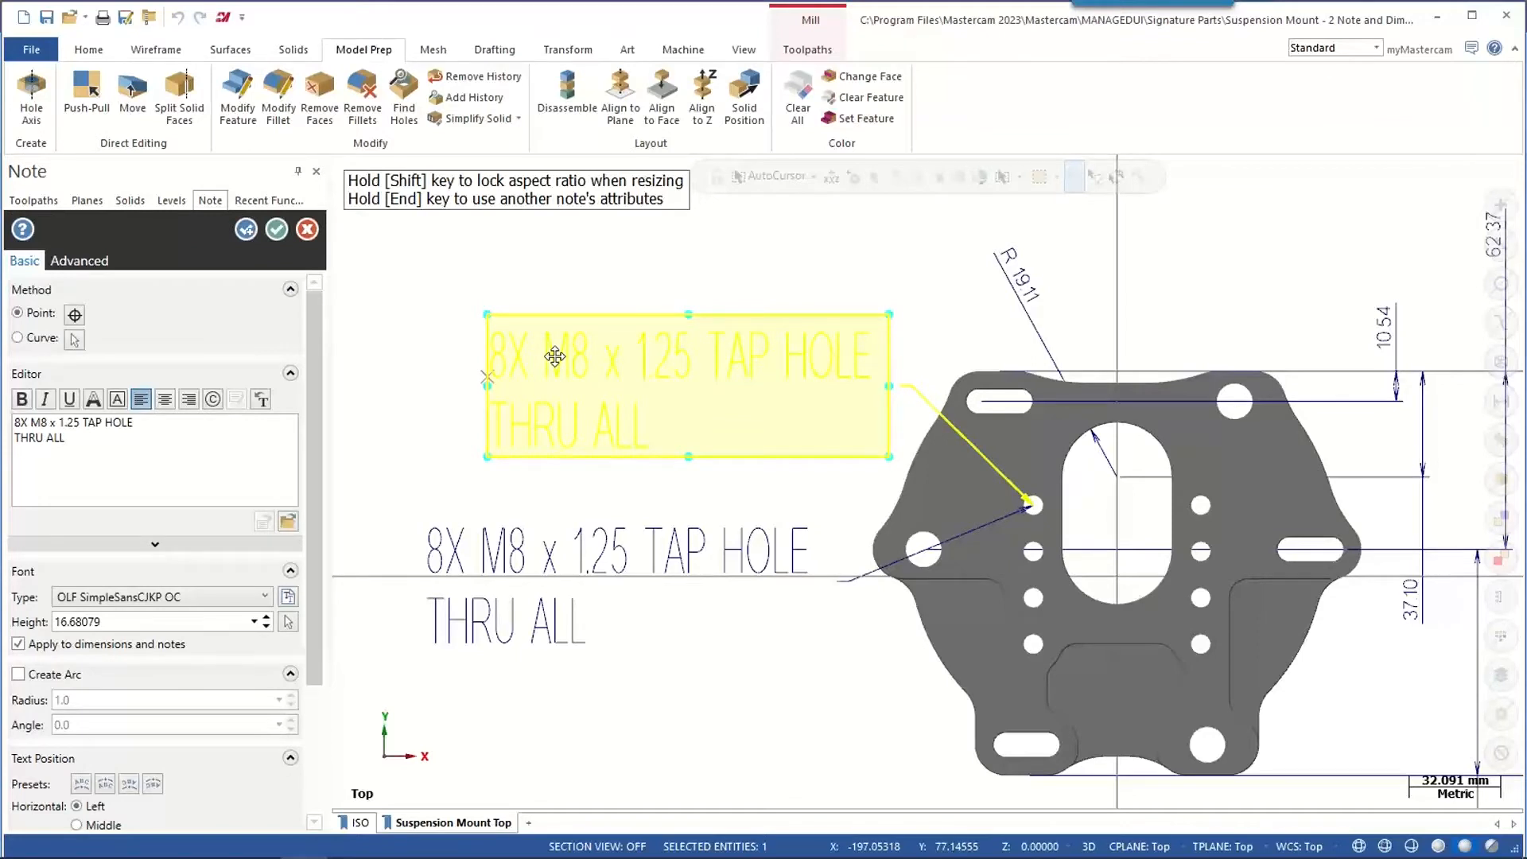
left_click(277, 230)
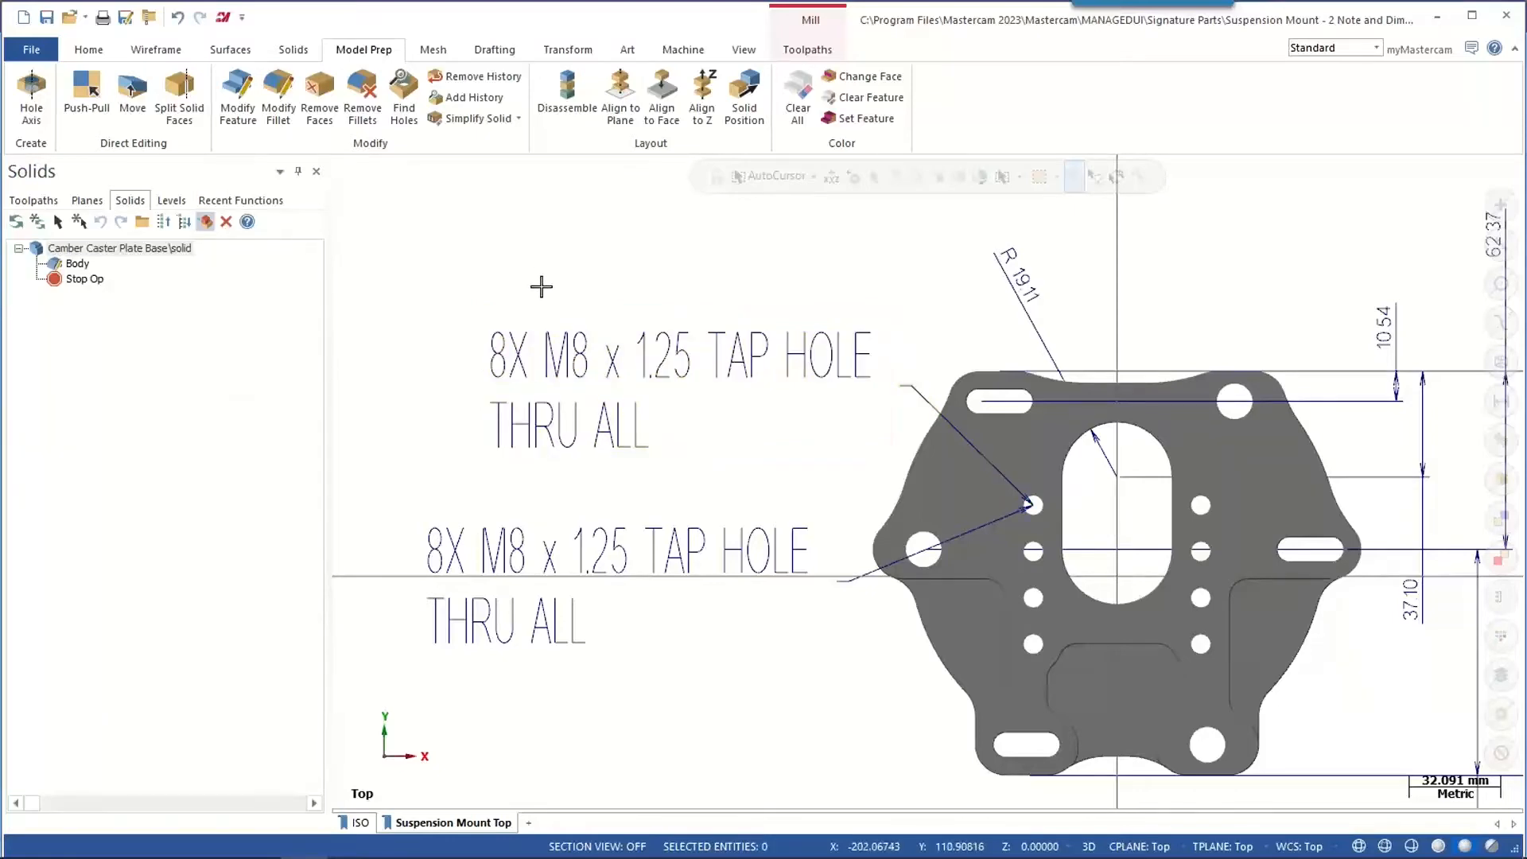
- Align the 62.37 and 141.61 dimensions horizontally to the left side of the 79.24 dimension with Align Note
scroll(537, 302, "down", 2)
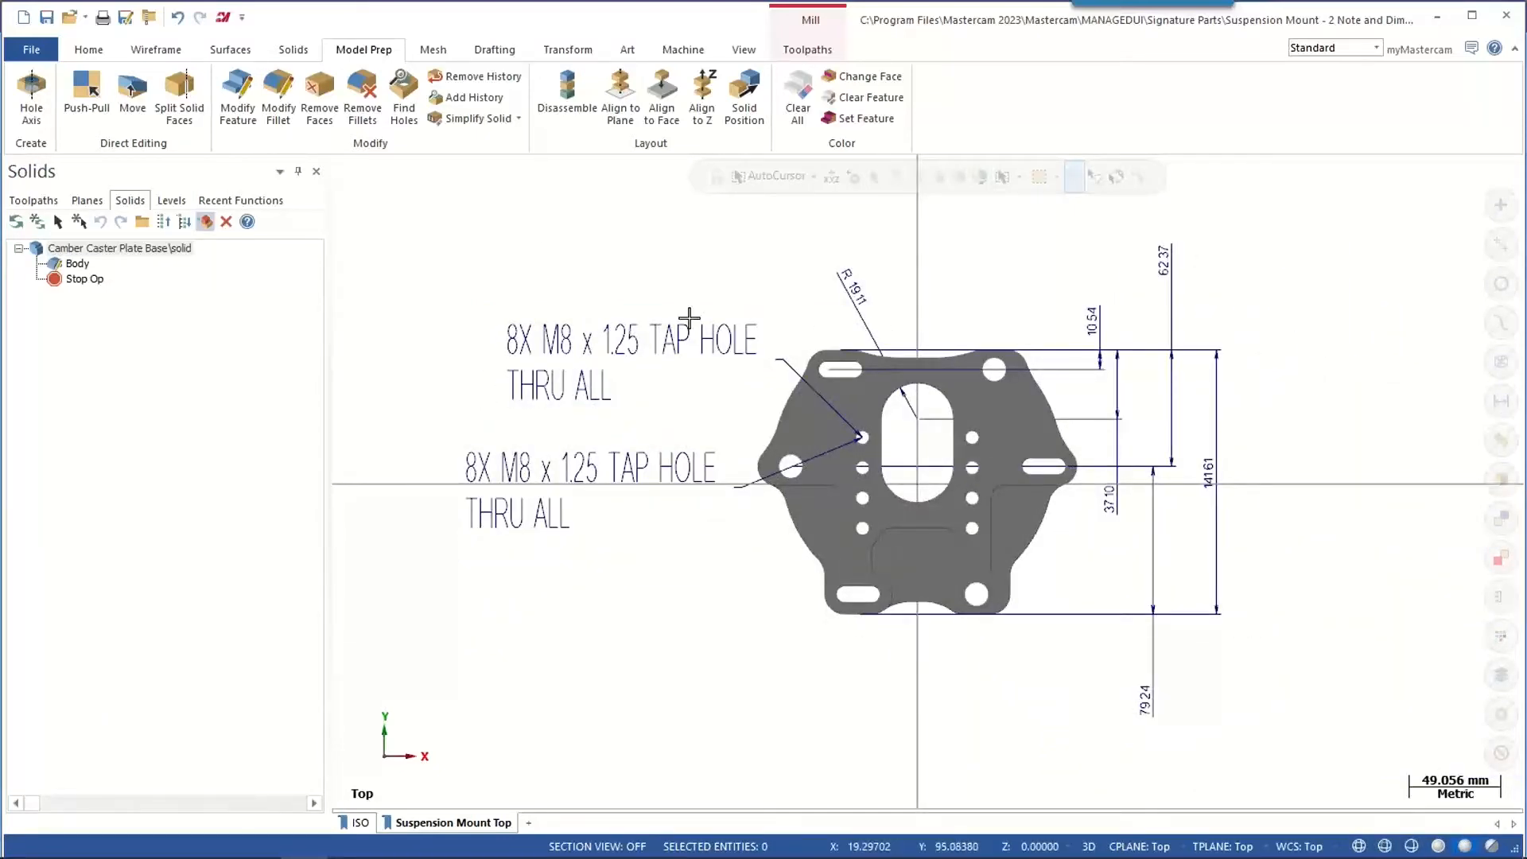
left_click(485, 51)
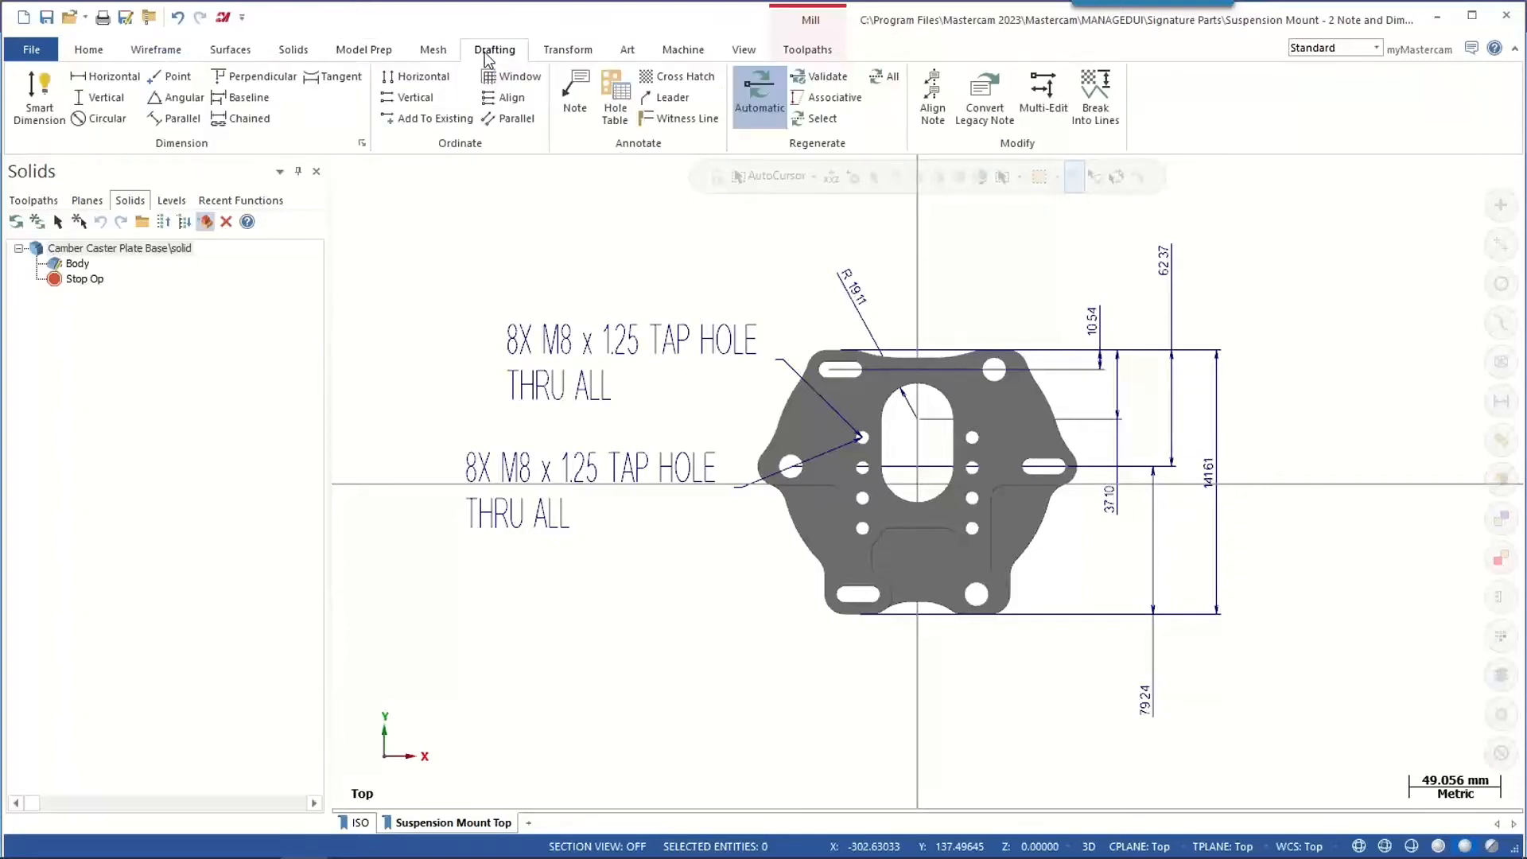
left_click(932, 119)
left_click(1171, 259)
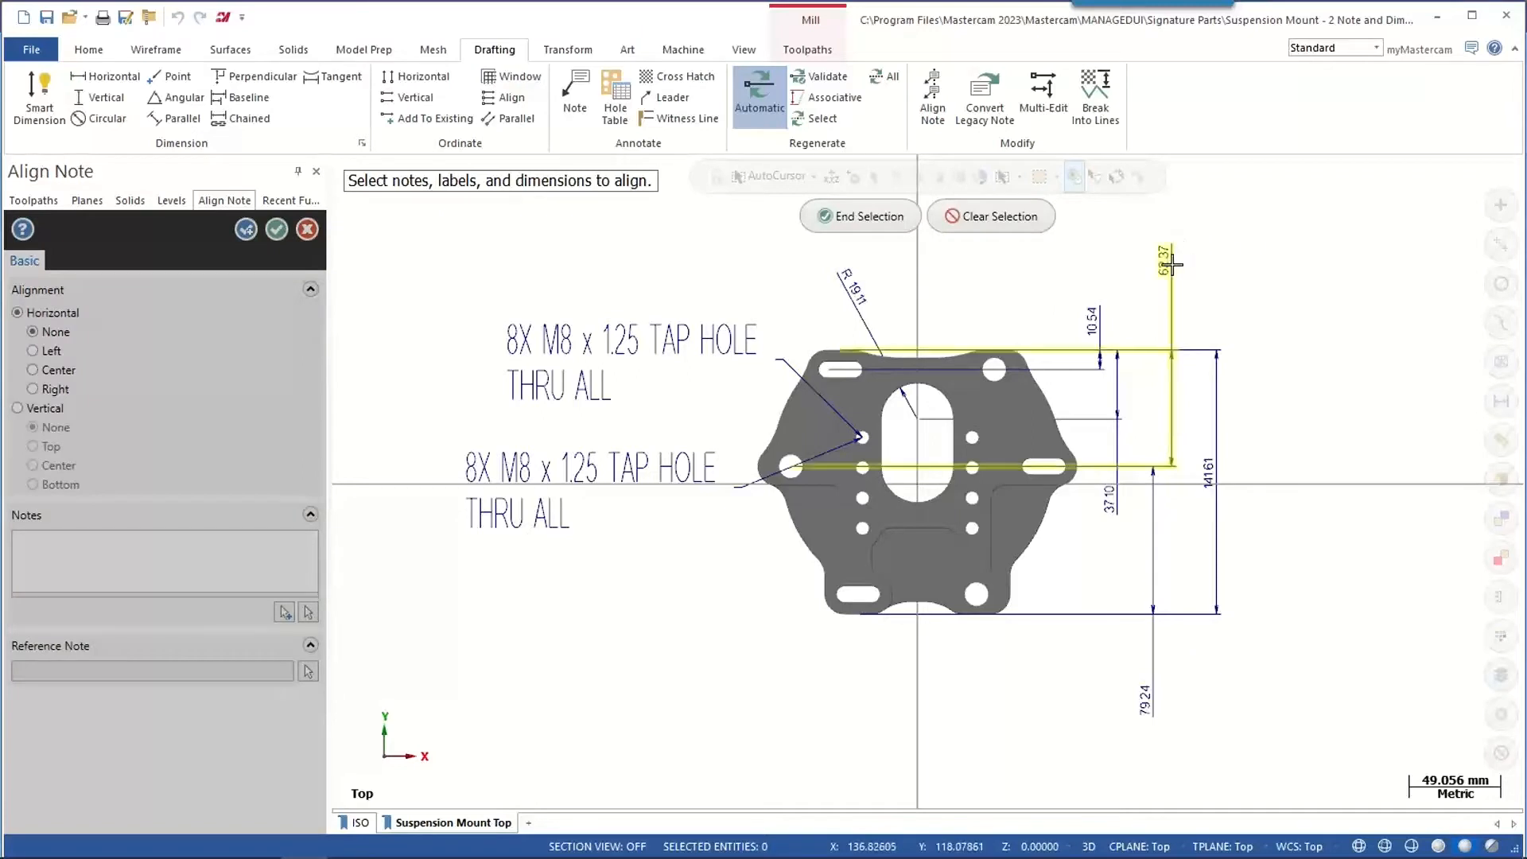
left_click(1220, 453)
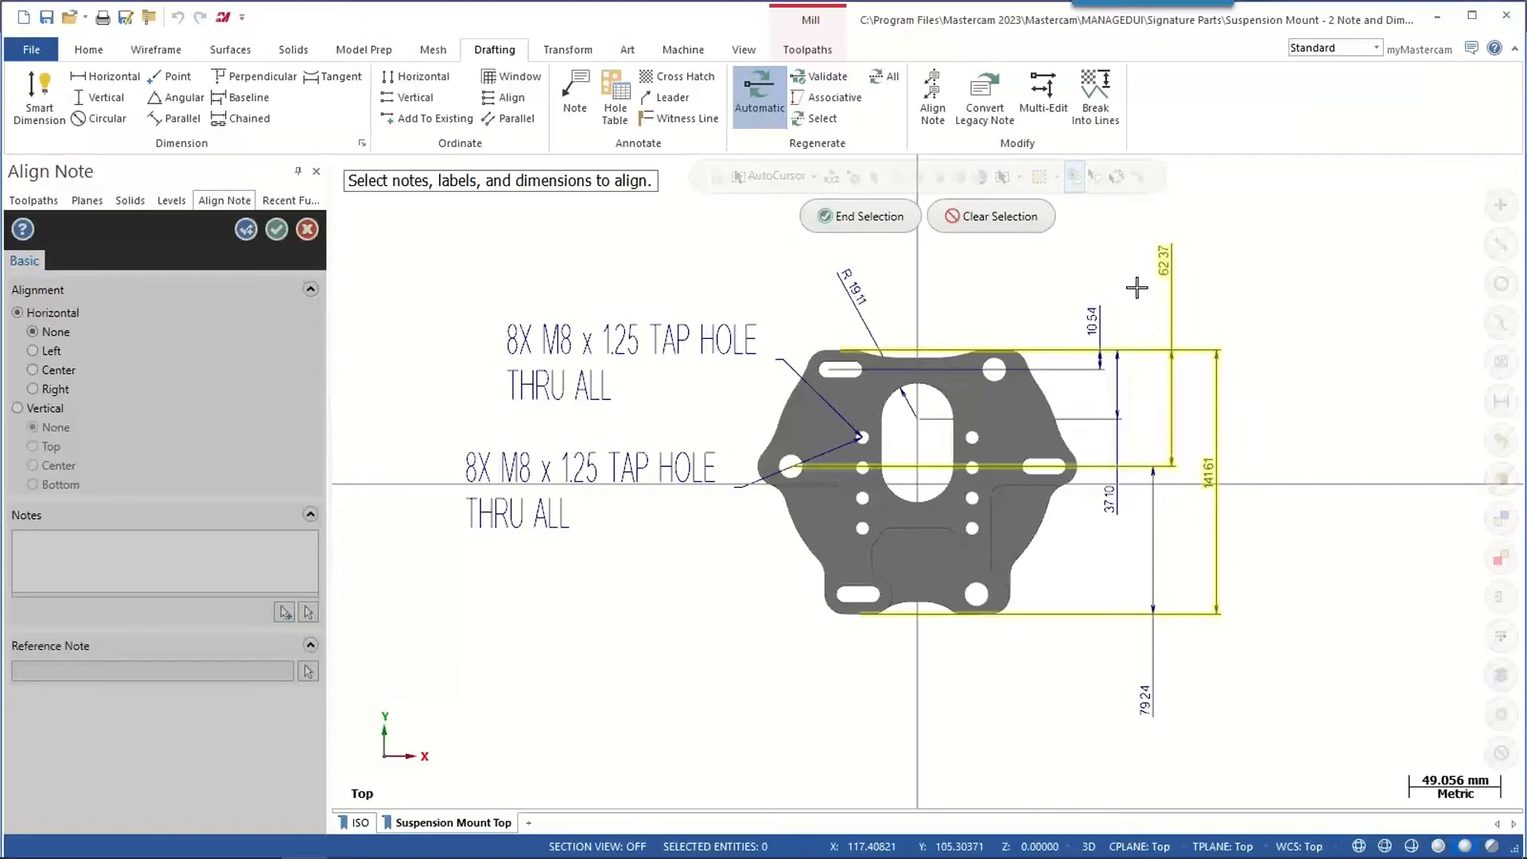
left_click(873, 220)
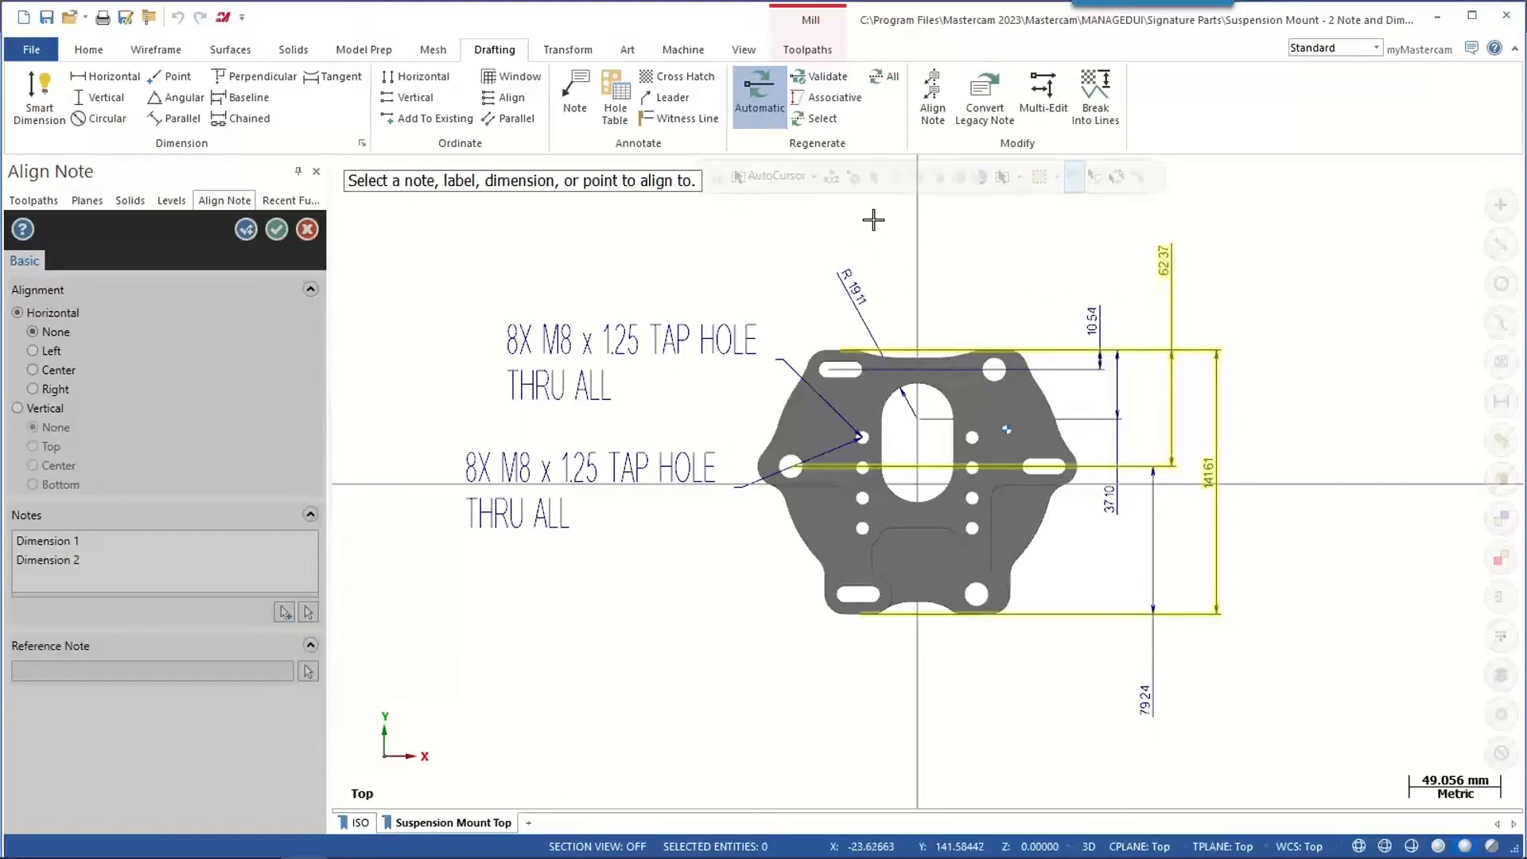
left_click(1151, 668)
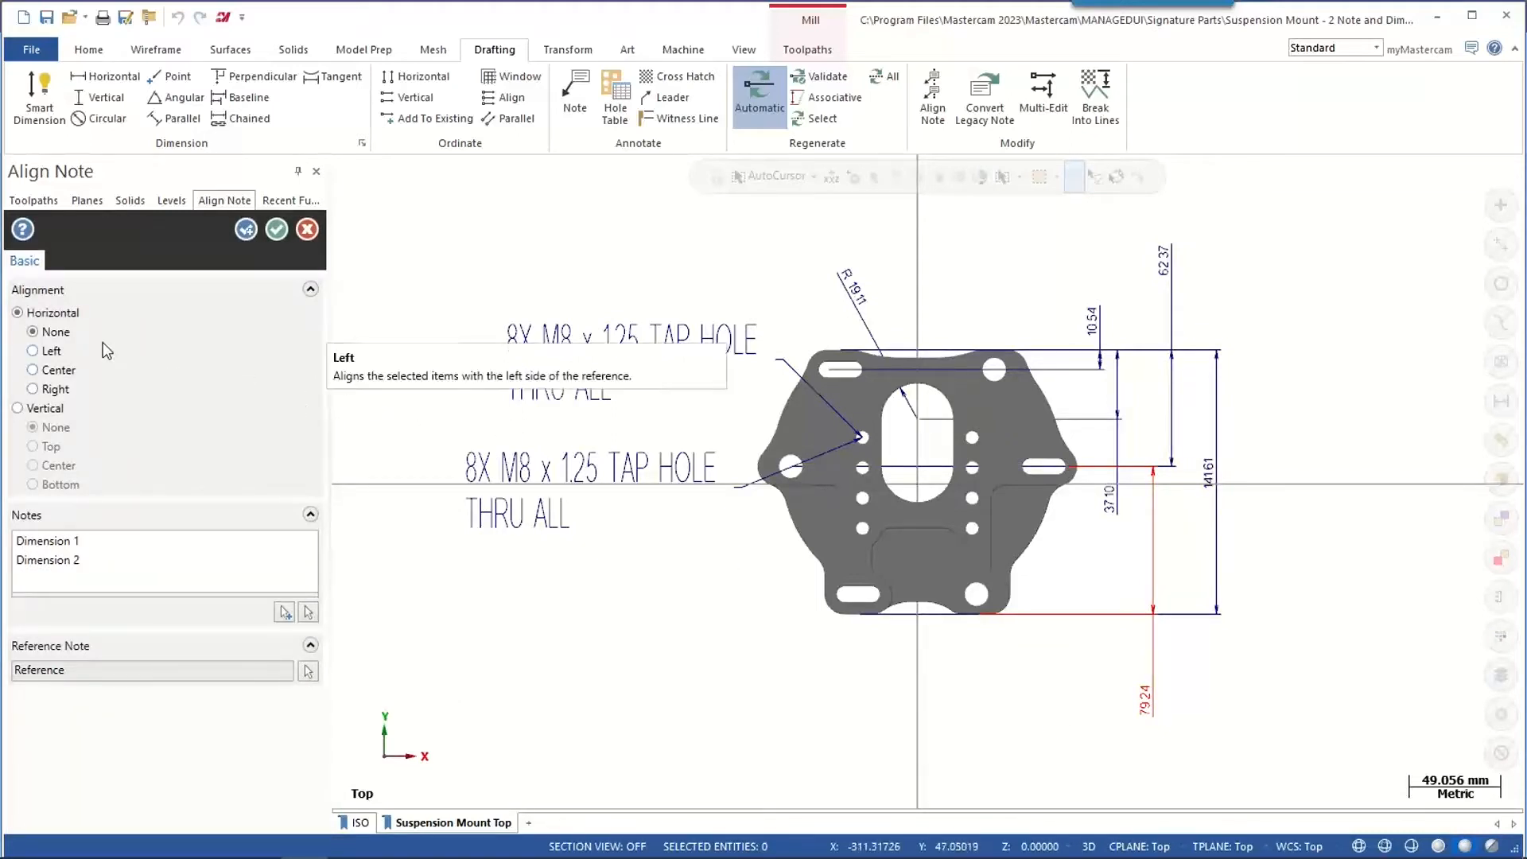
left_click(46, 354)
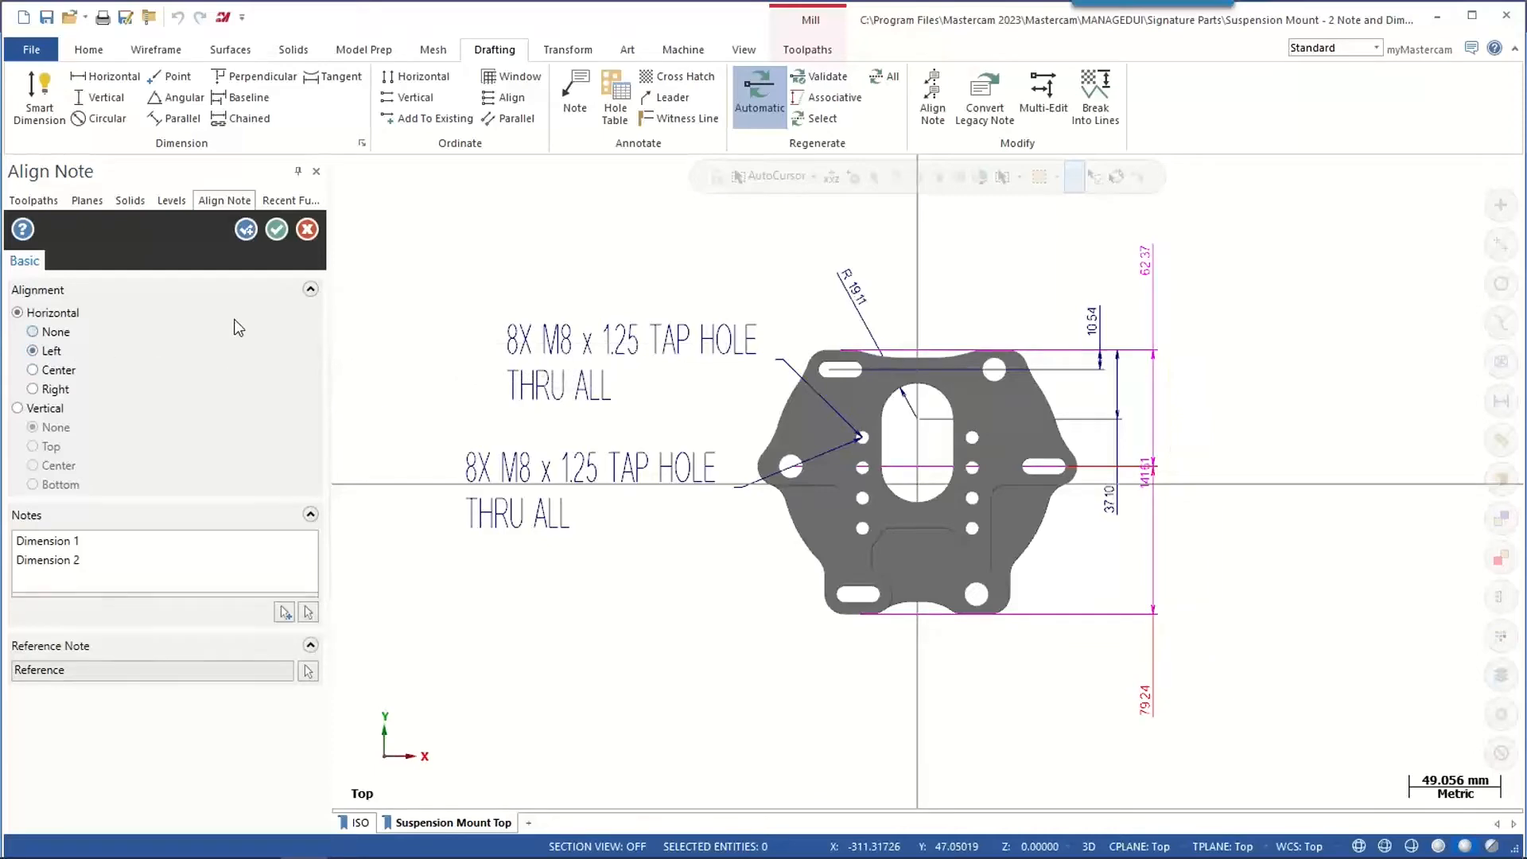
left_click(276, 230)
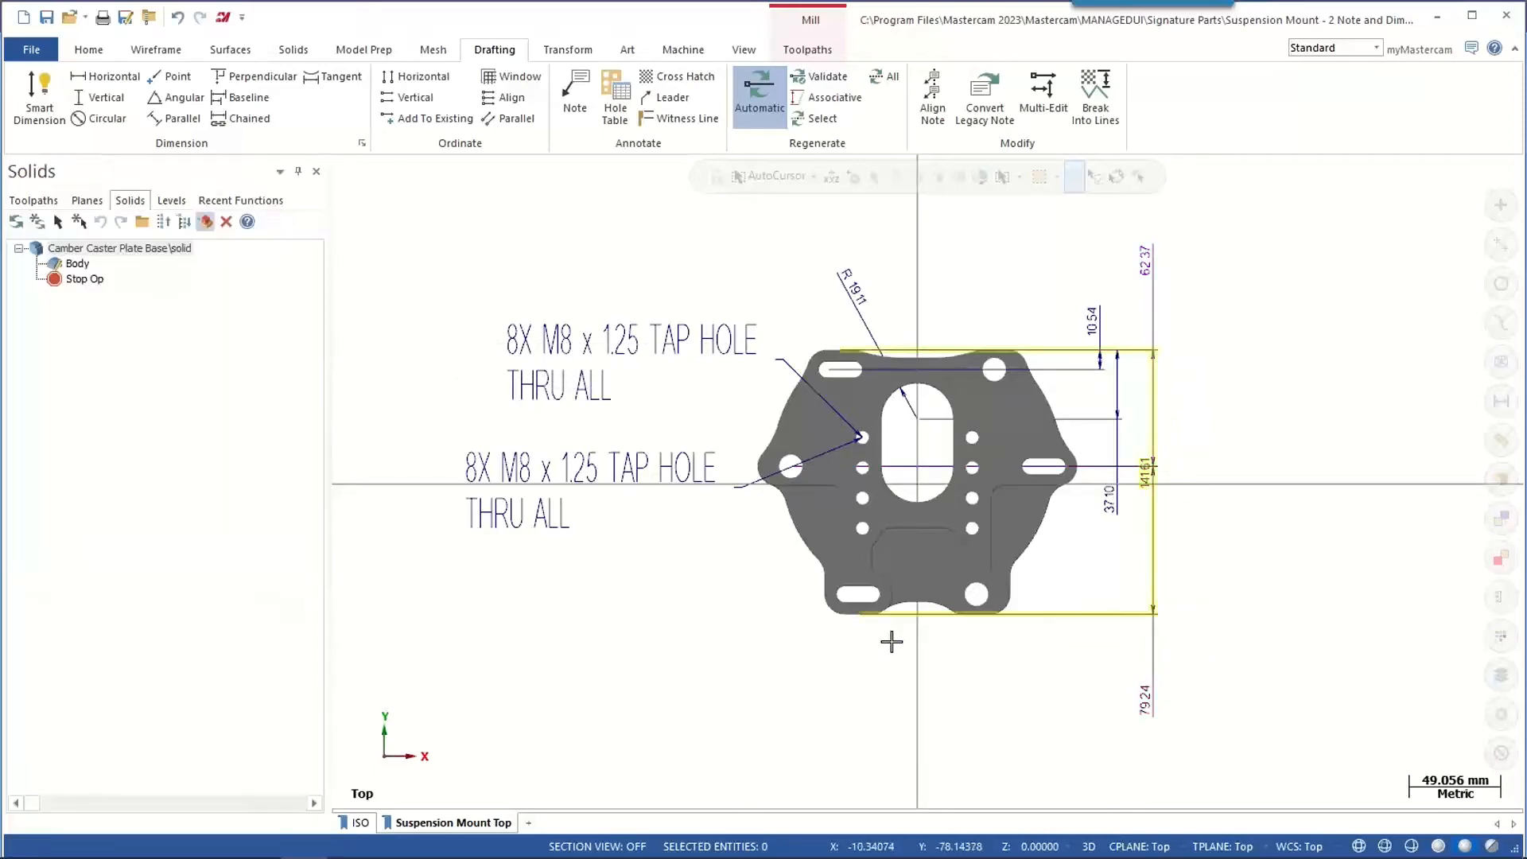
- Start a Project transform and select the 10.54 and 141.61 dimensions as the entities to project
middle_click_drag(917, 699, 852, 671)
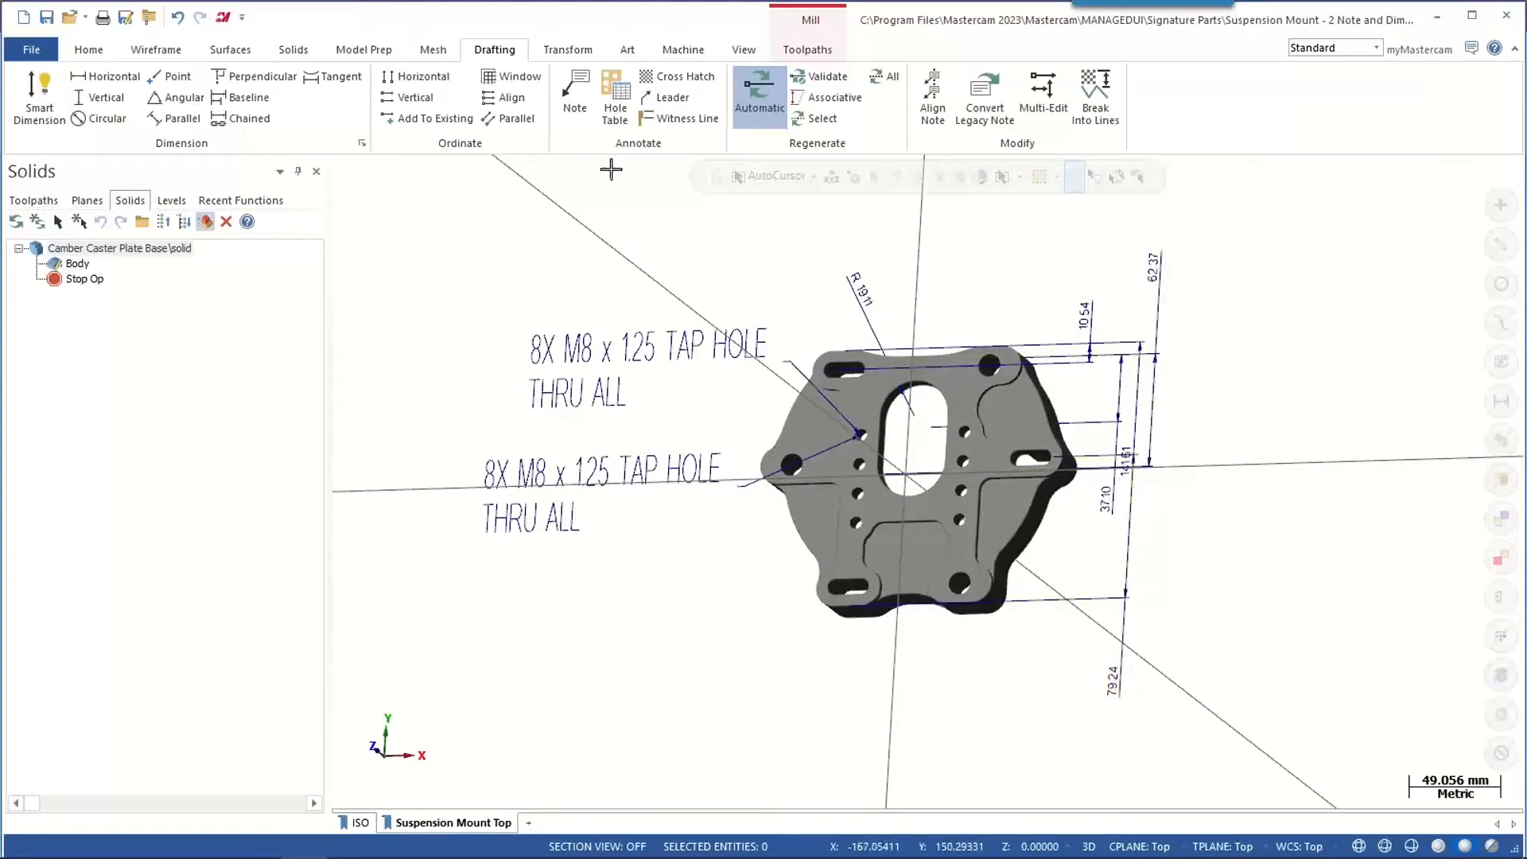
left_click(567, 49)
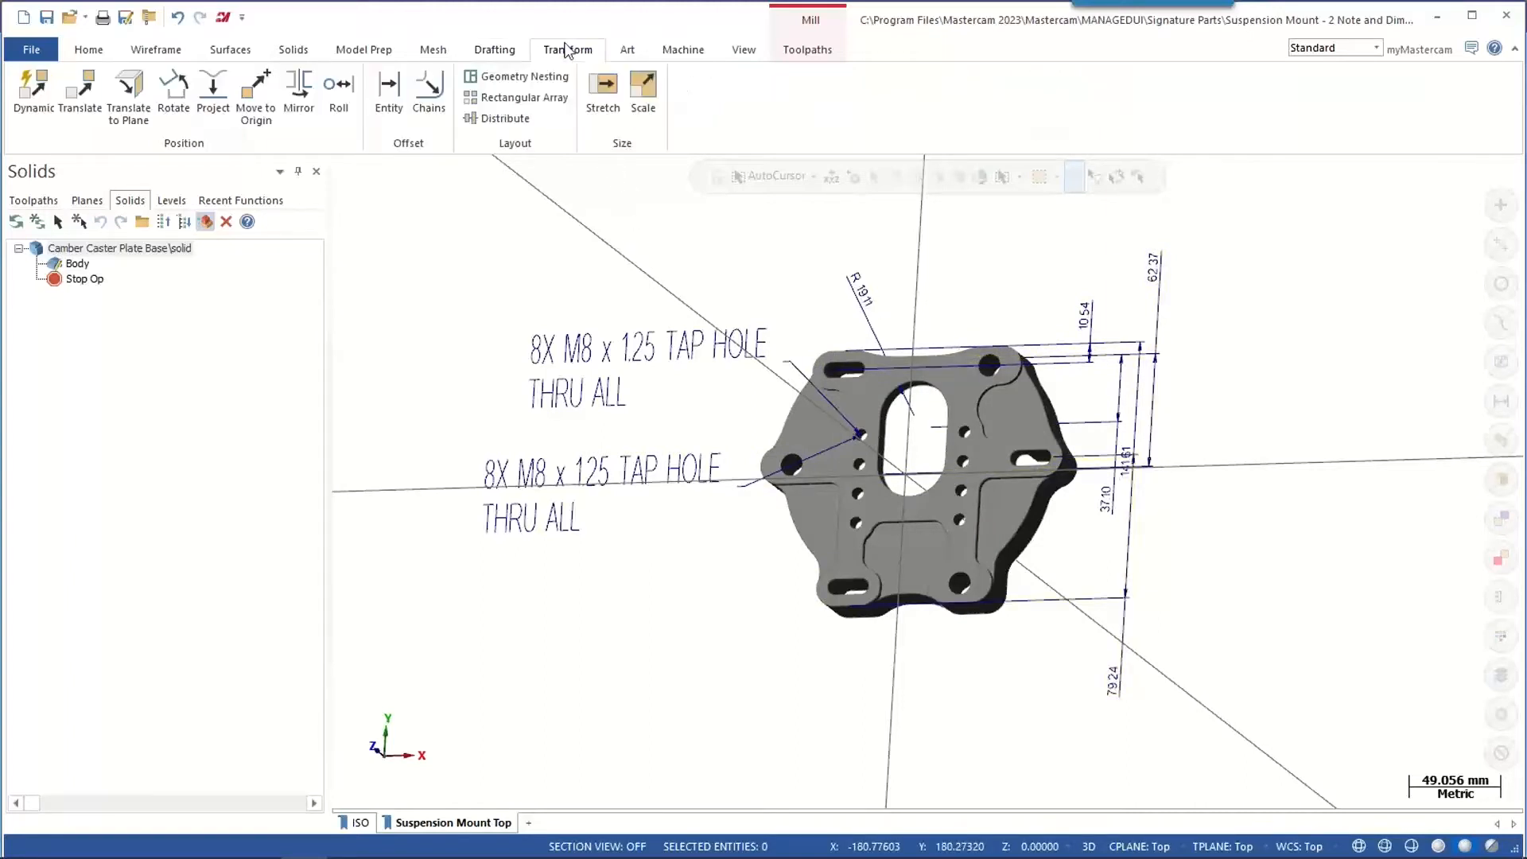
left_click(212, 96)
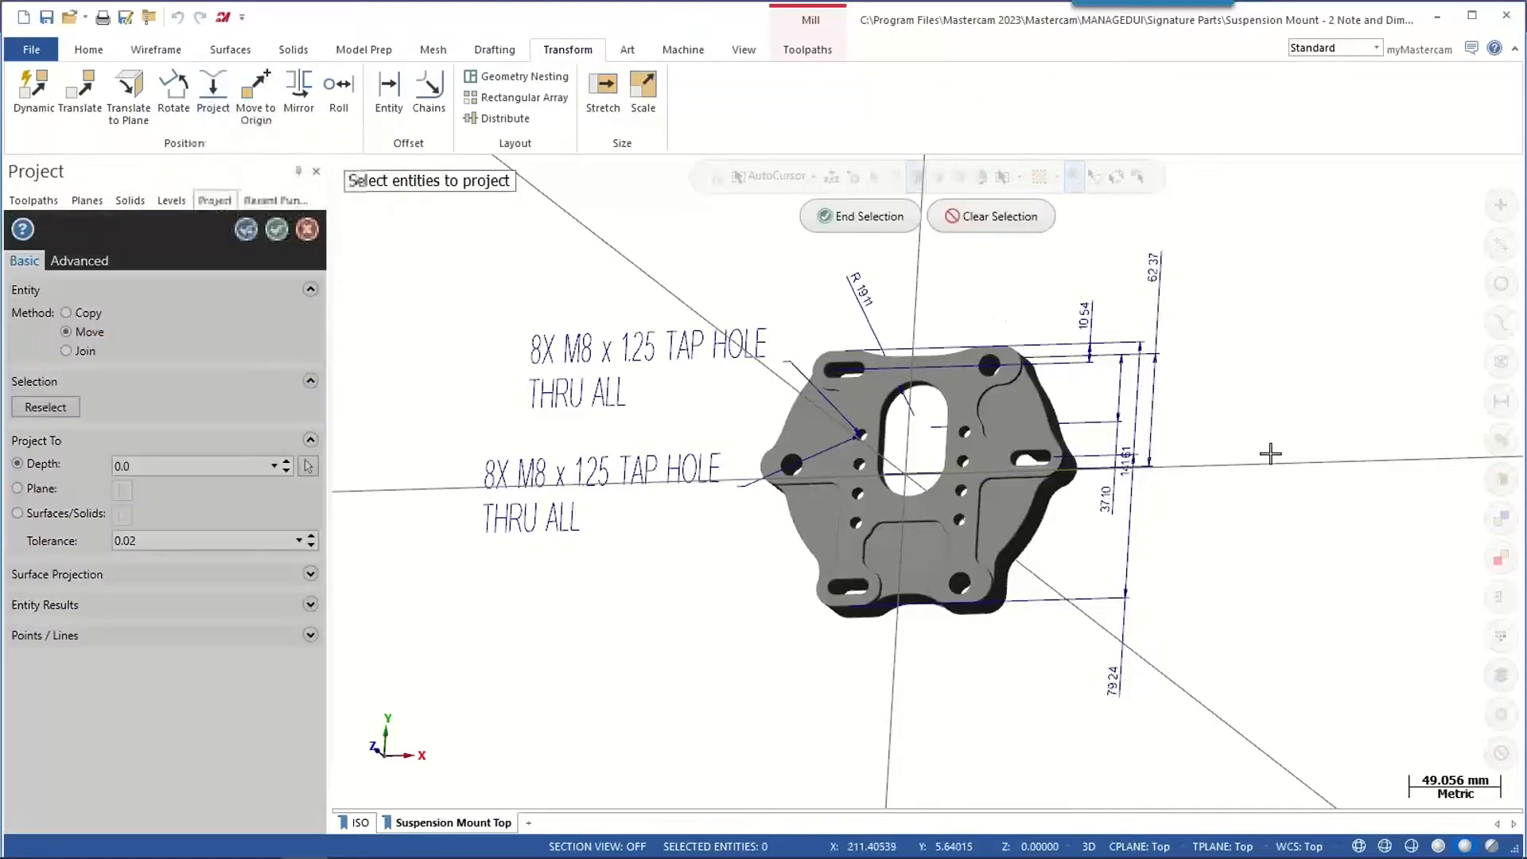
middle_click_drag(1262, 453, 1196, 450)
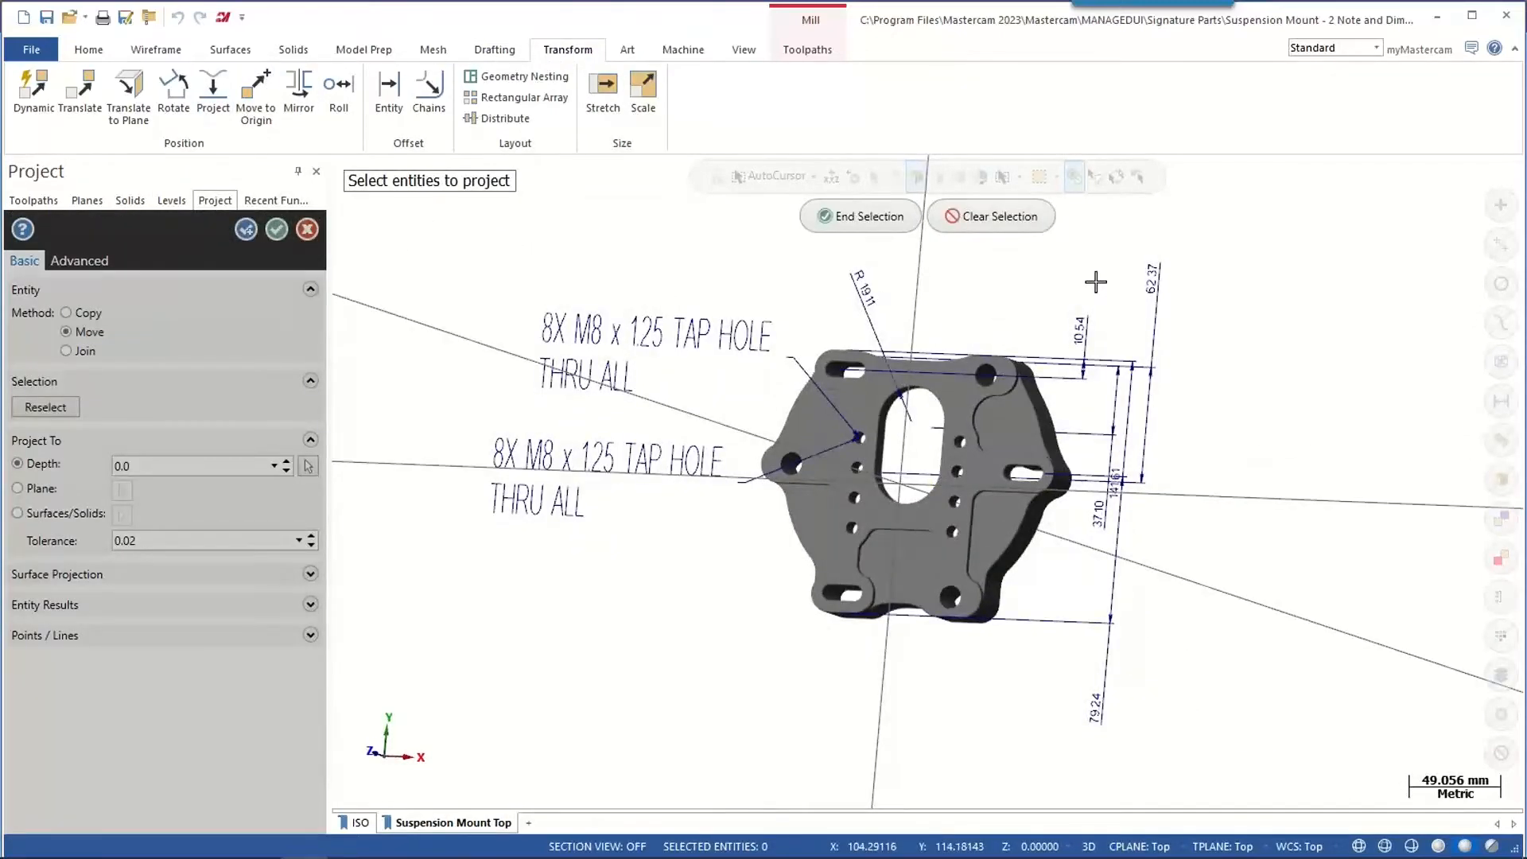
left_click(1093, 331)
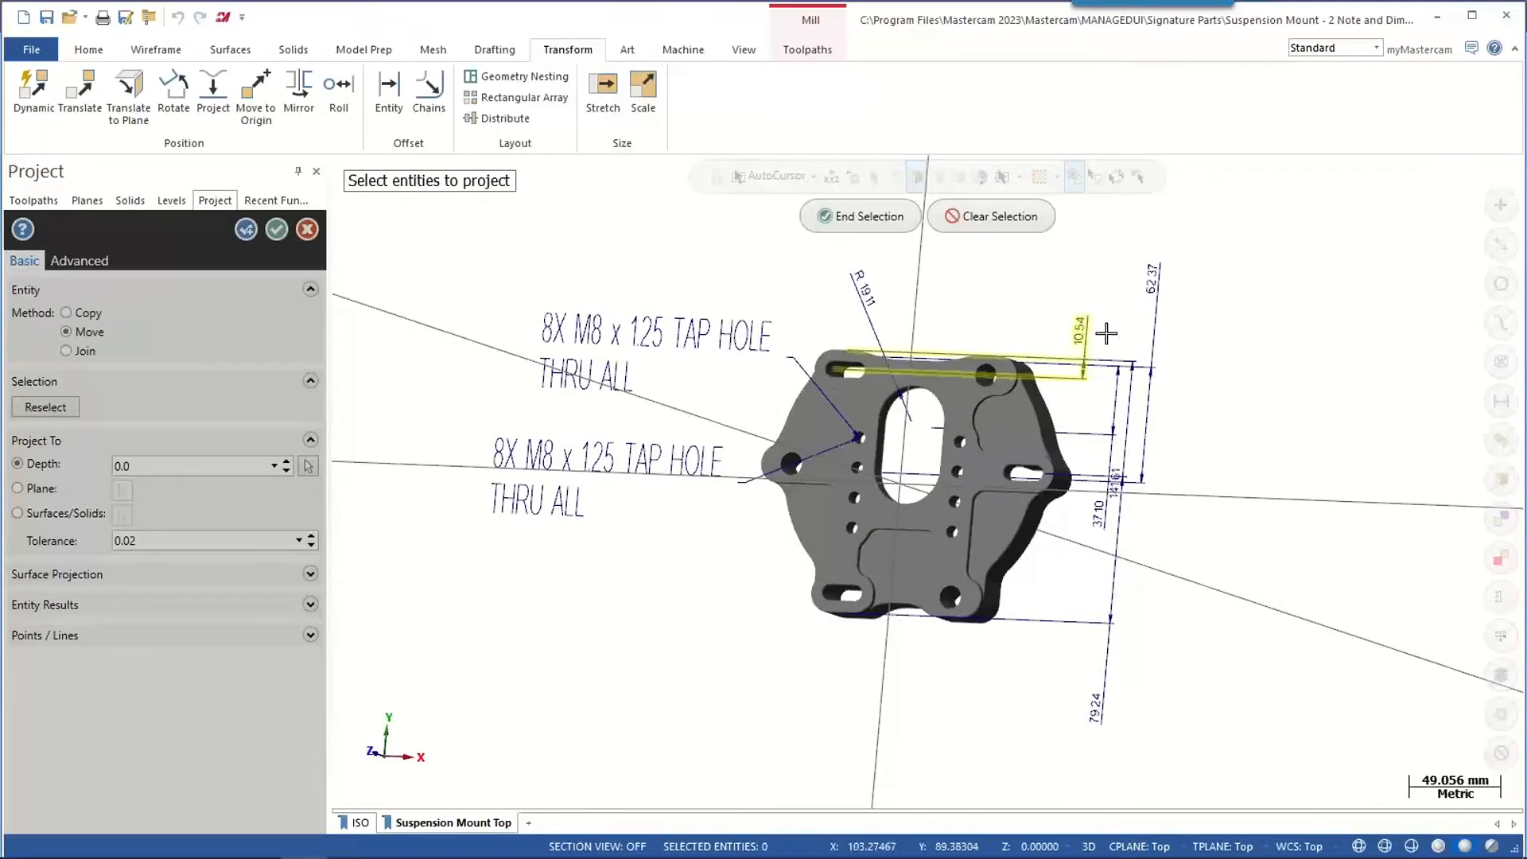
left_click(1118, 463)
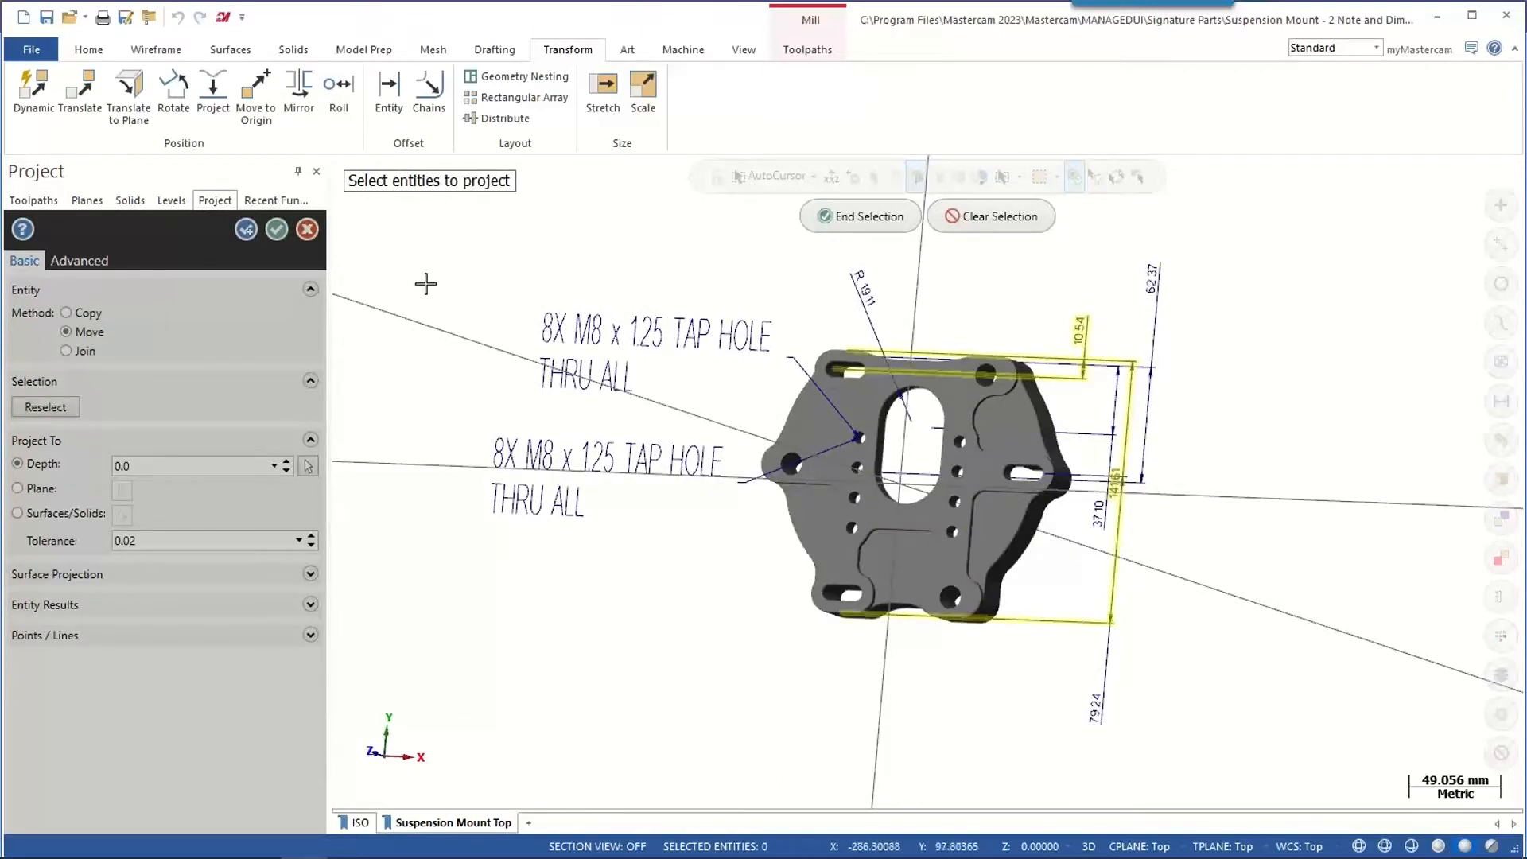
left_click(836, 213)
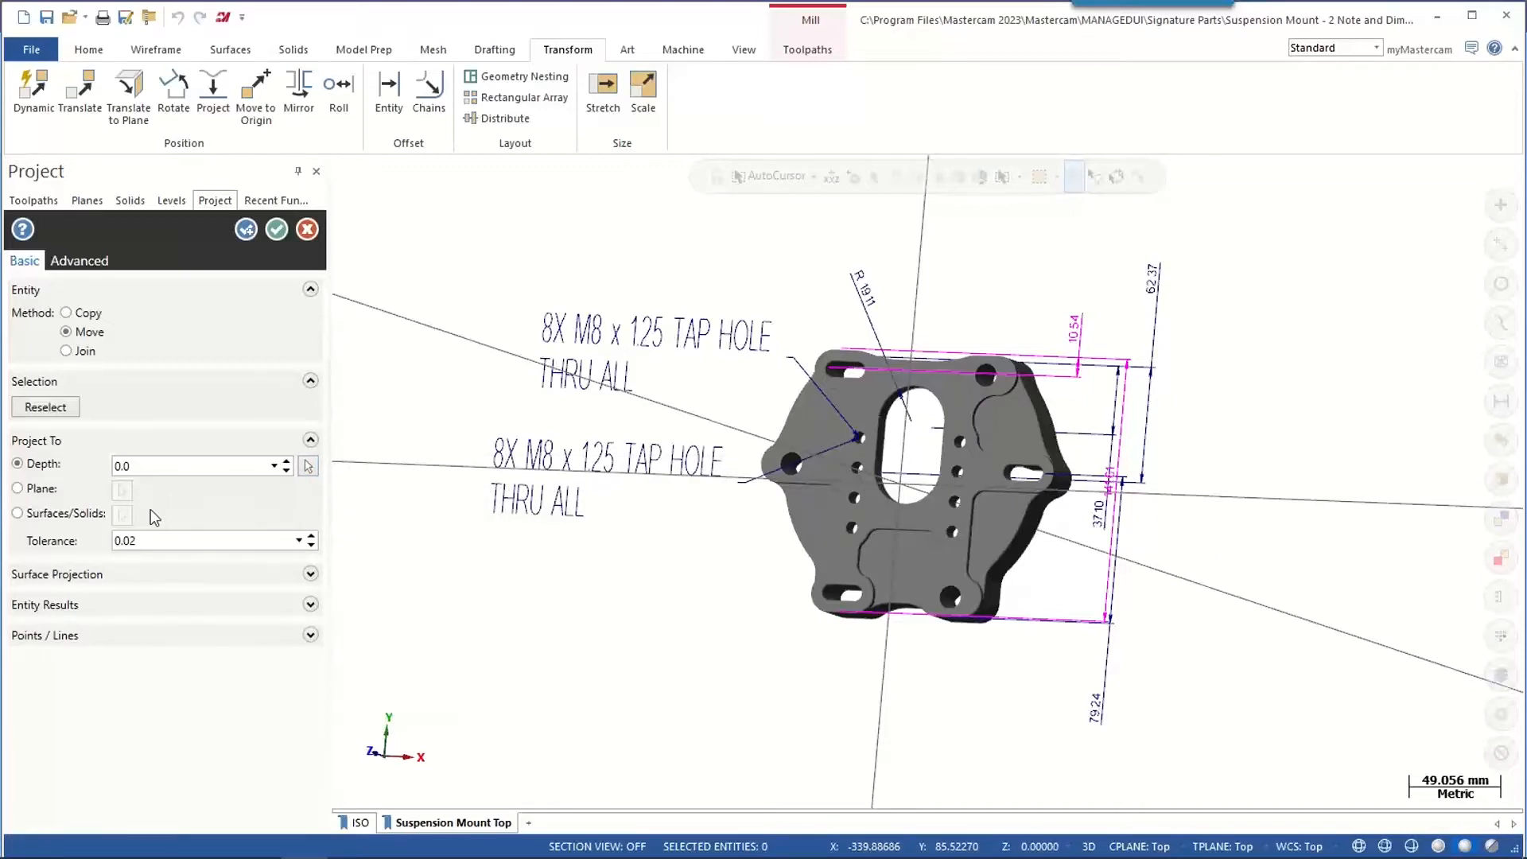
- Project the selected dimensions to a picked depth of -32.559, using the Move method instead of Copy
left_click(309, 466)
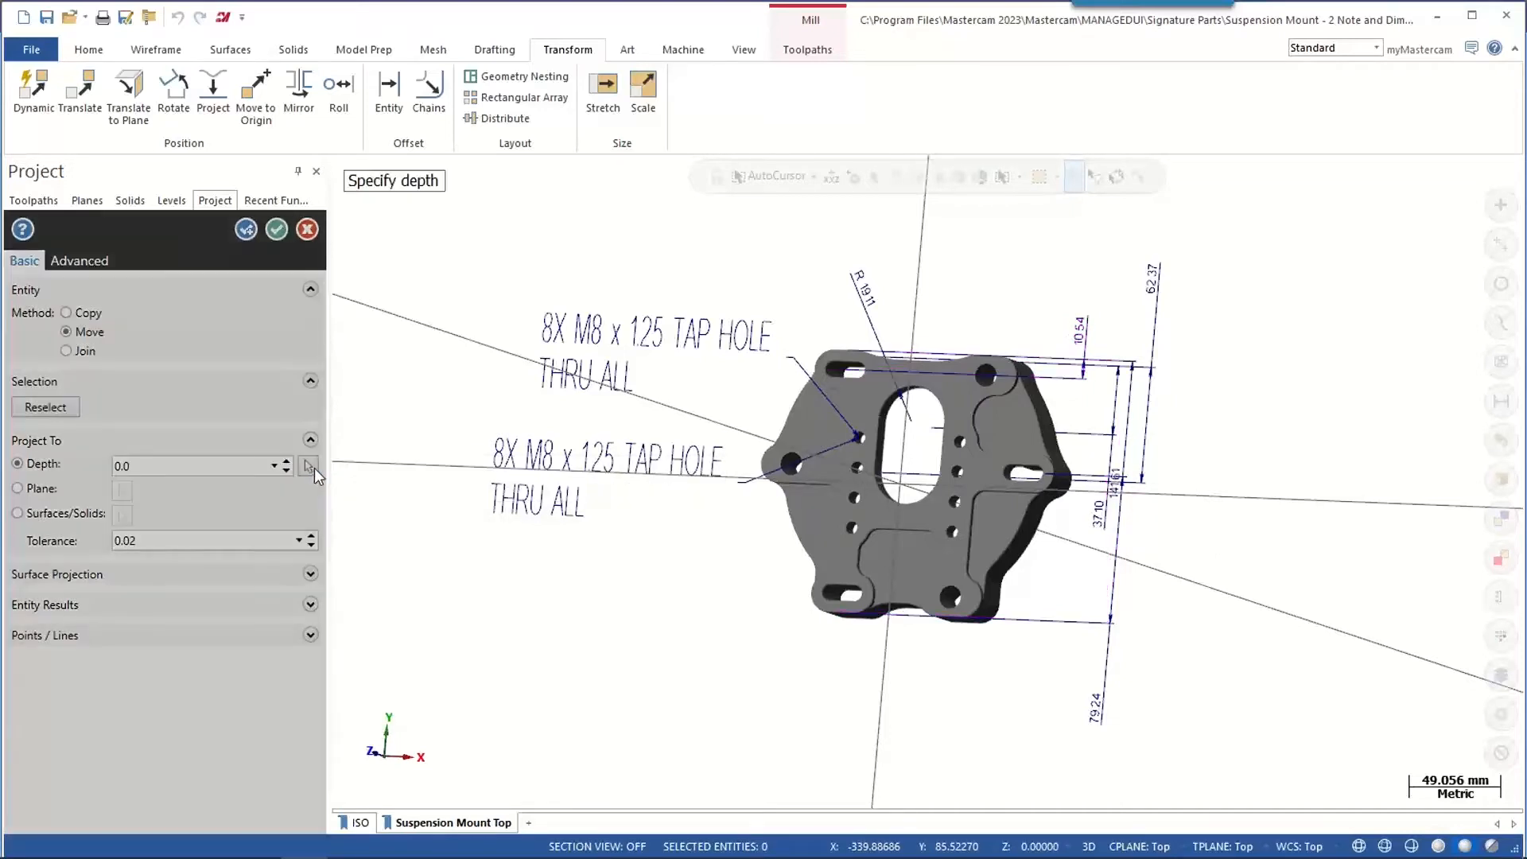
left_click(1070, 507)
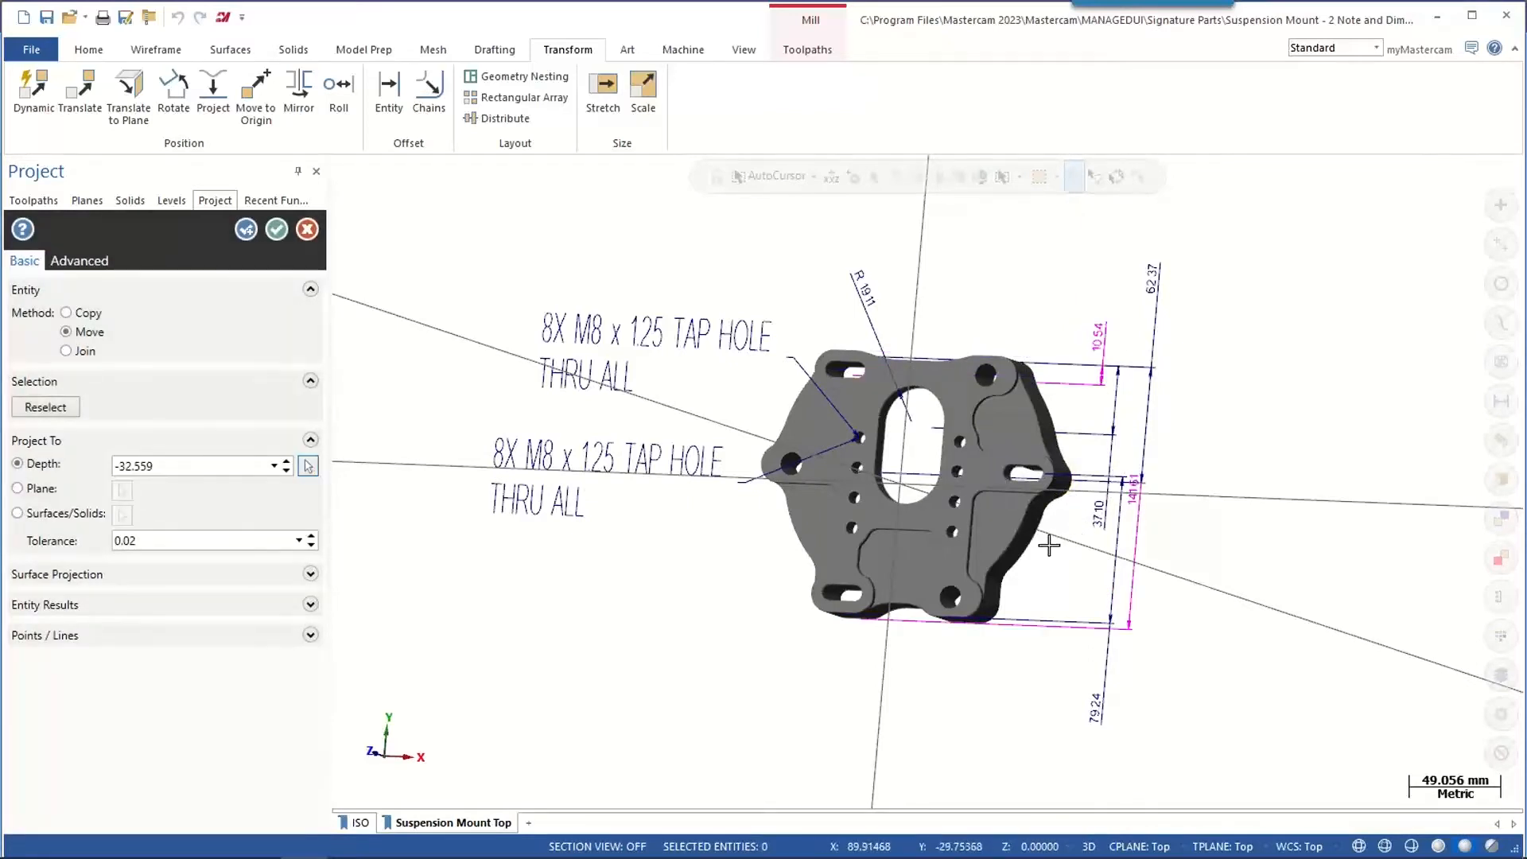
middle_click_drag(1062, 536, 1047, 536)
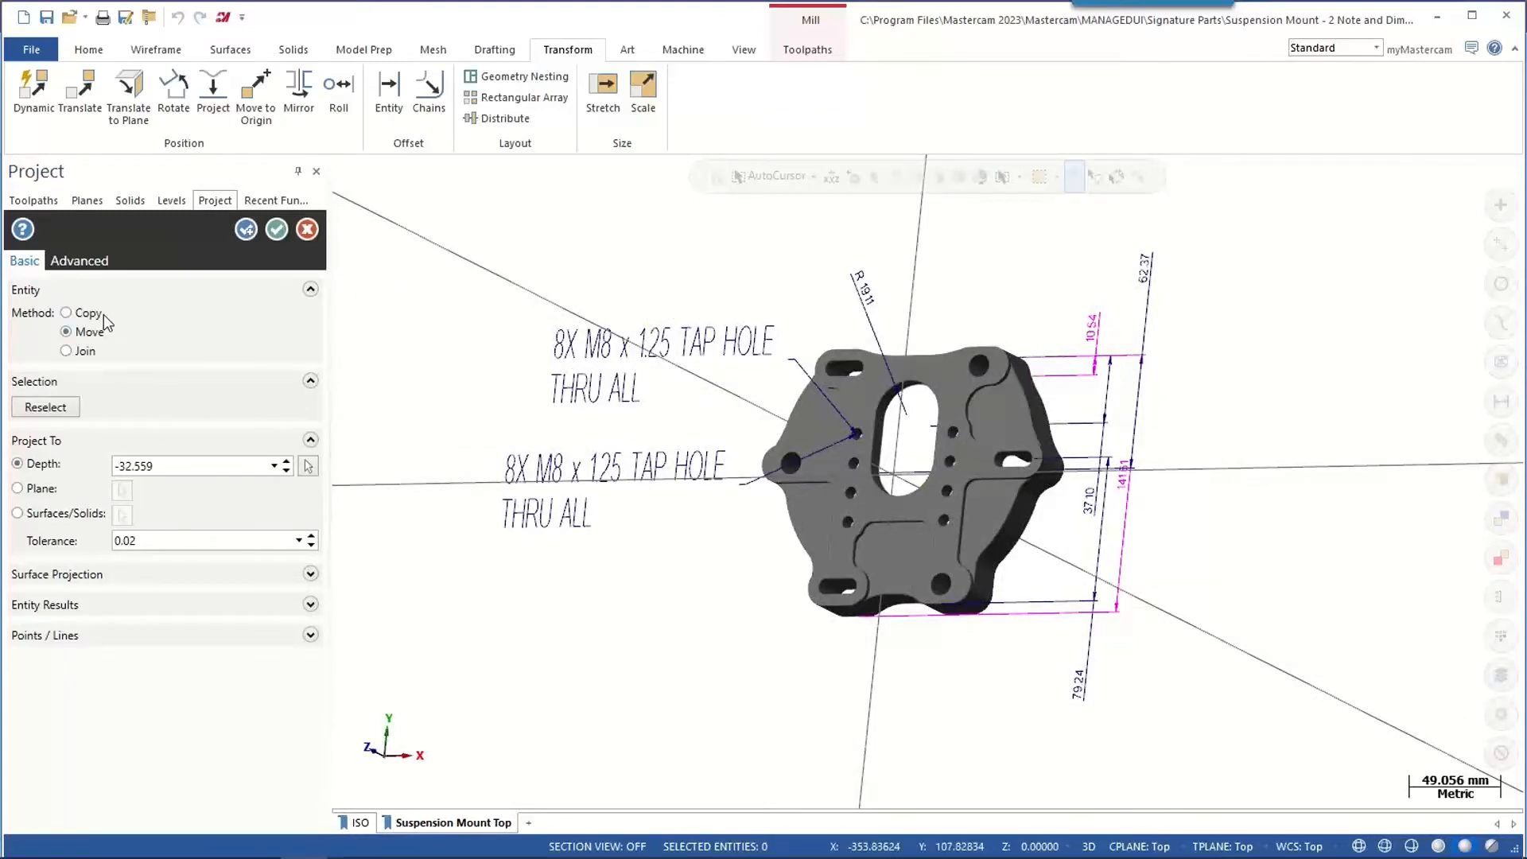
left_click(66, 313)
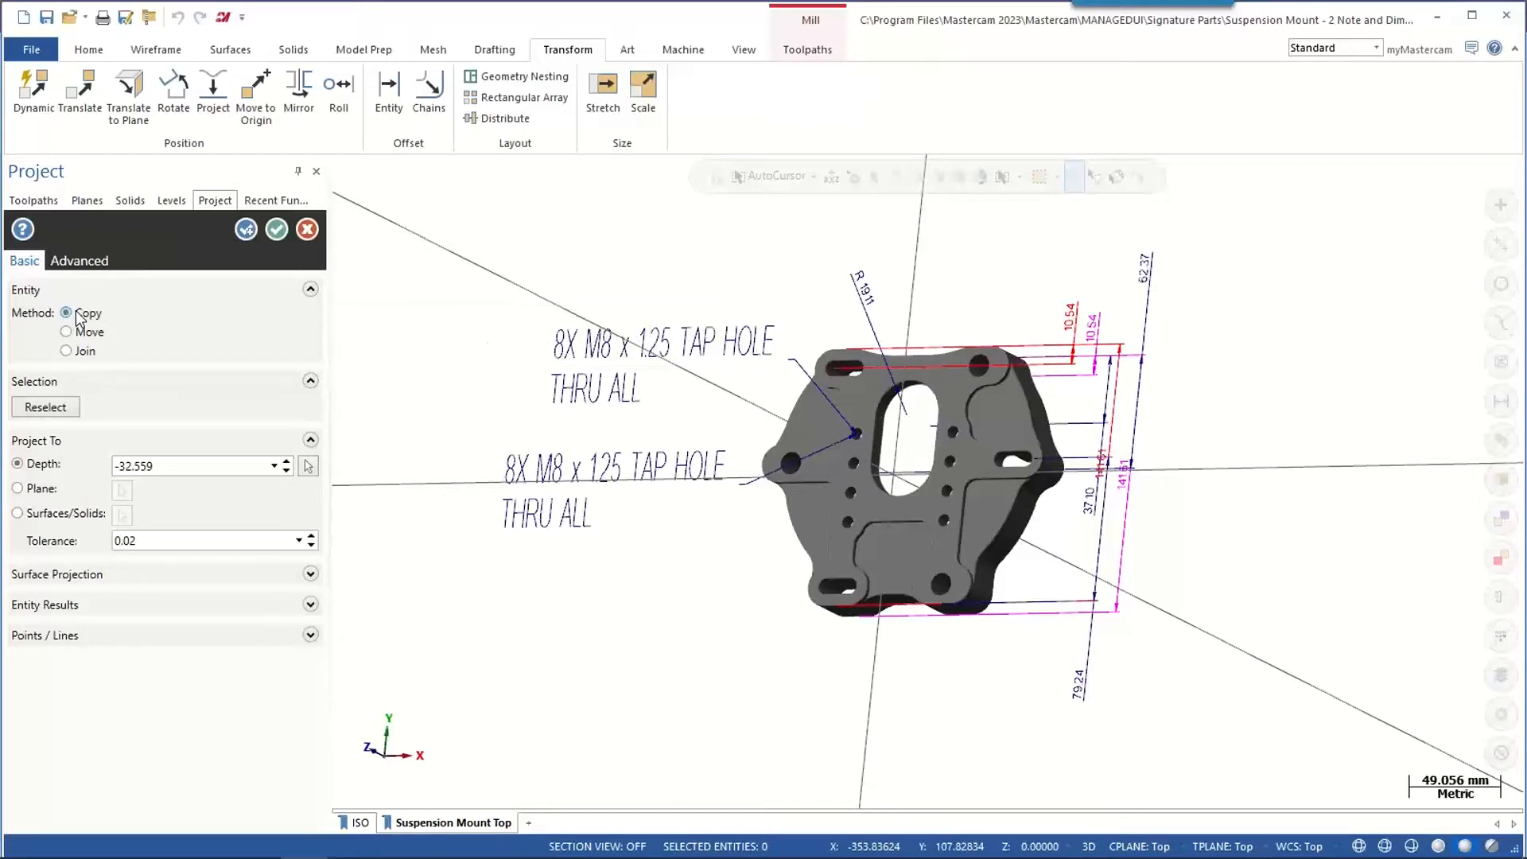
left_click(86, 333)
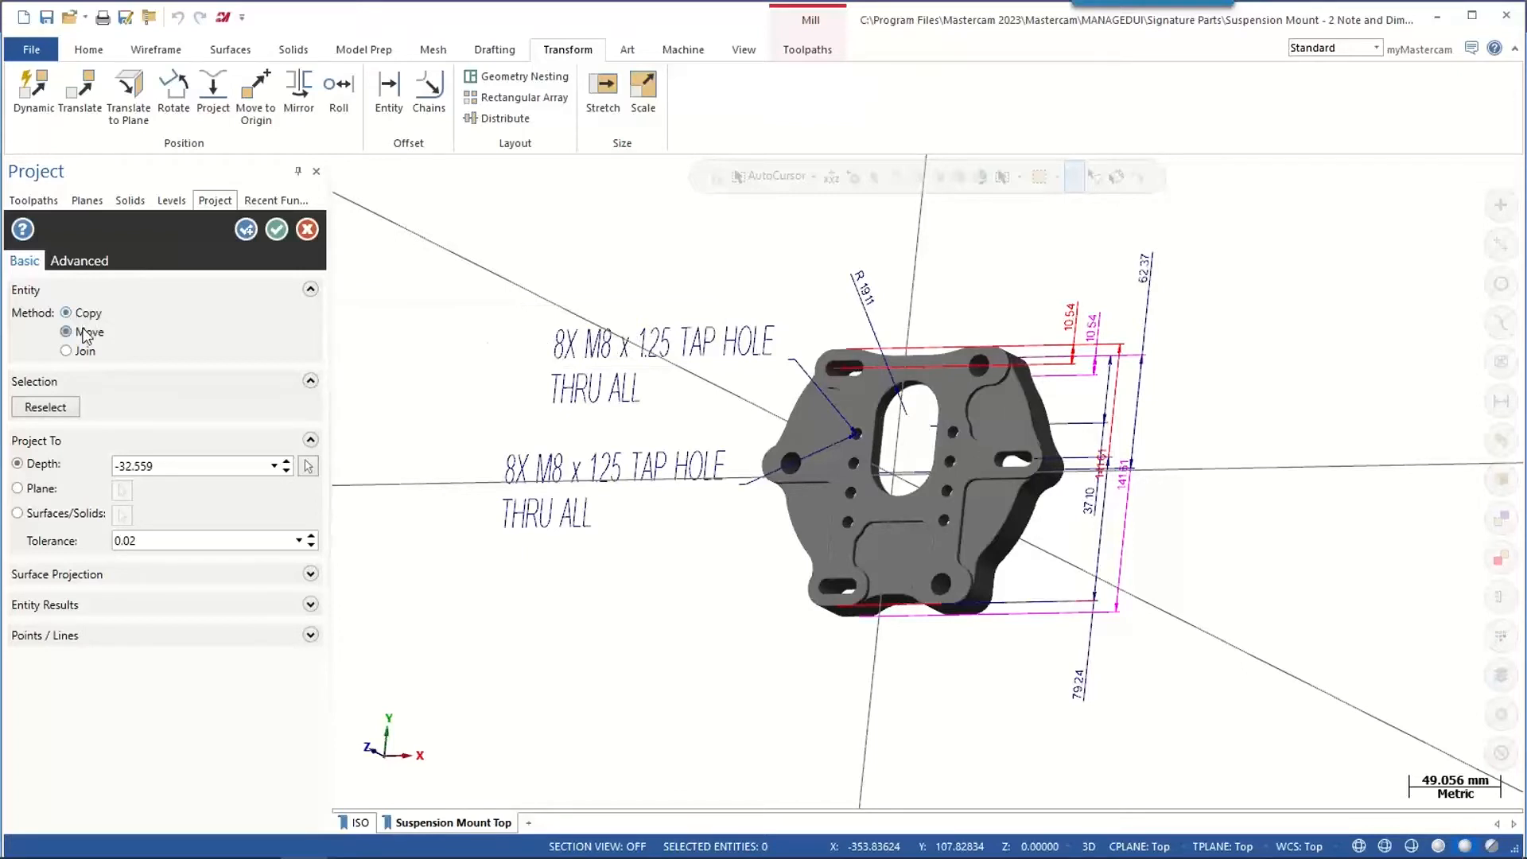
left_click(276, 230)
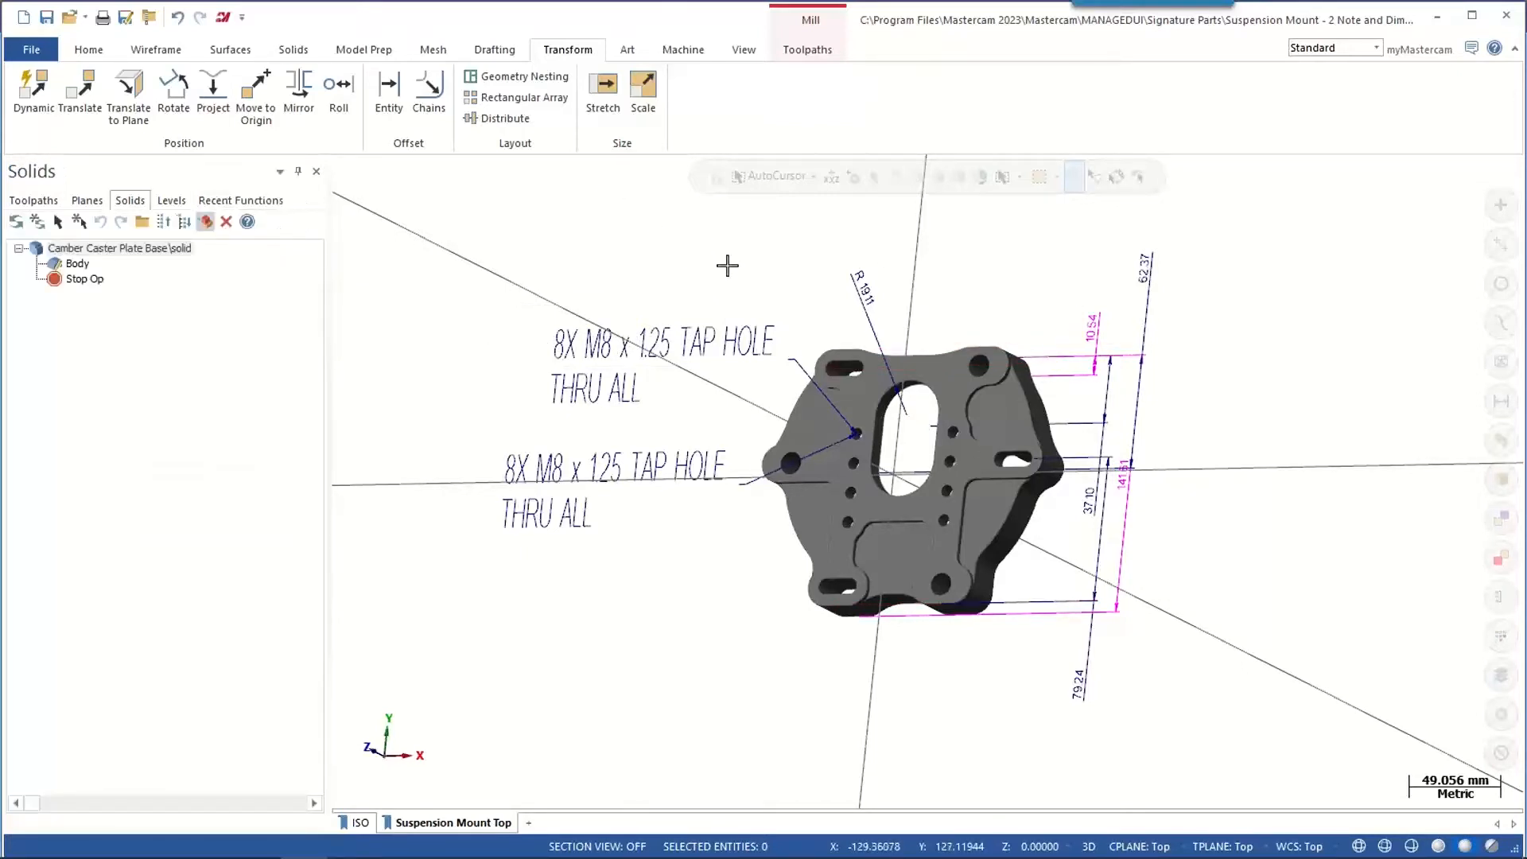
middle_click_drag(1220, 548, 1320, 580)
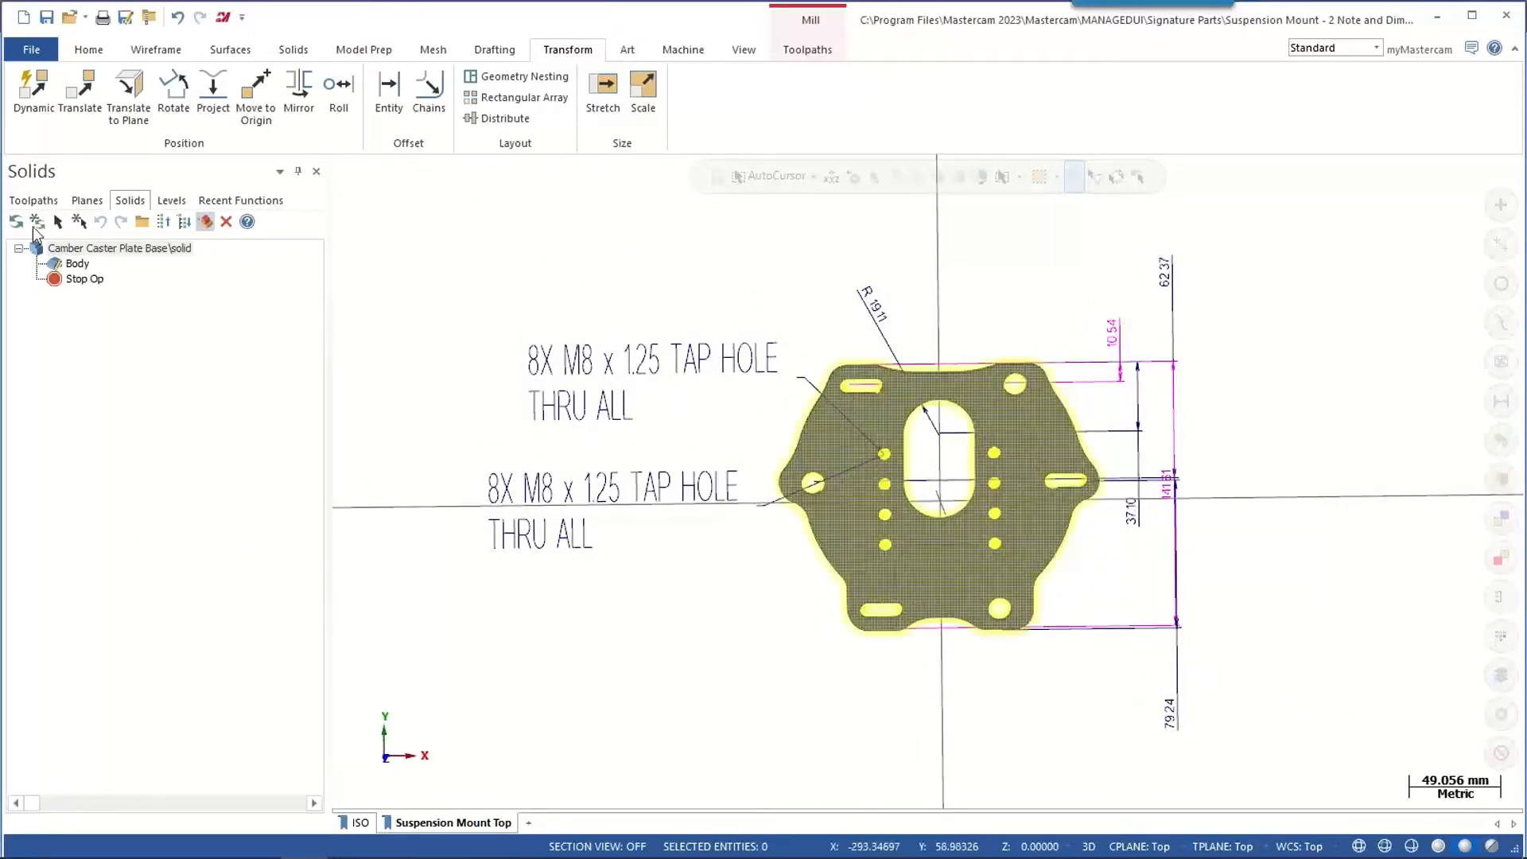
- Find and open the signature part "Lidded Ewer - 1 Relax Spline", discarding the suspension mount changes and dismissing the opening warning
left_click(223, 17)
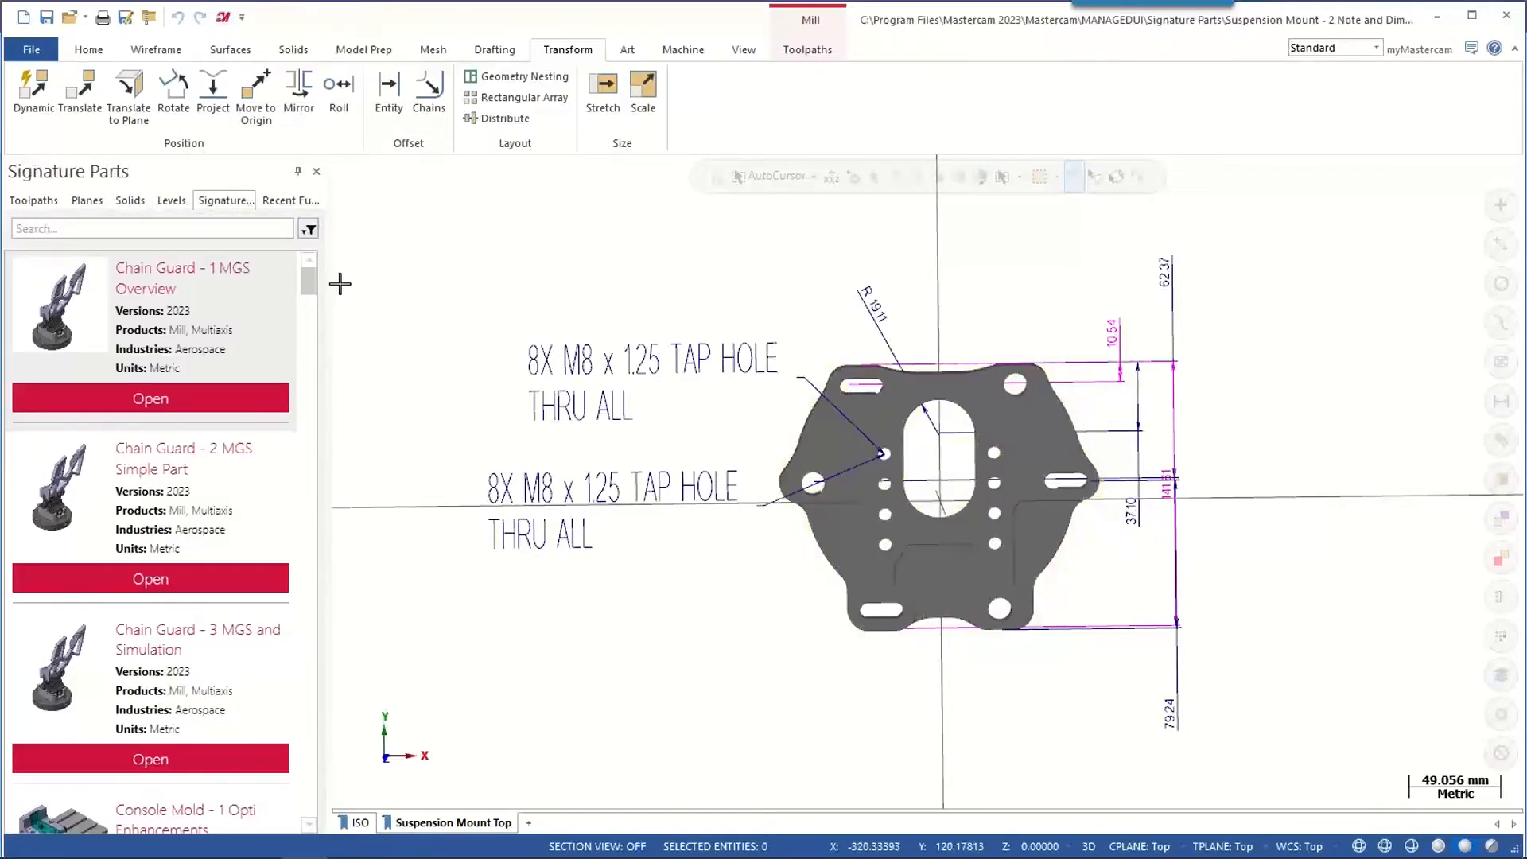
left_click(151, 228)
type("lidde")
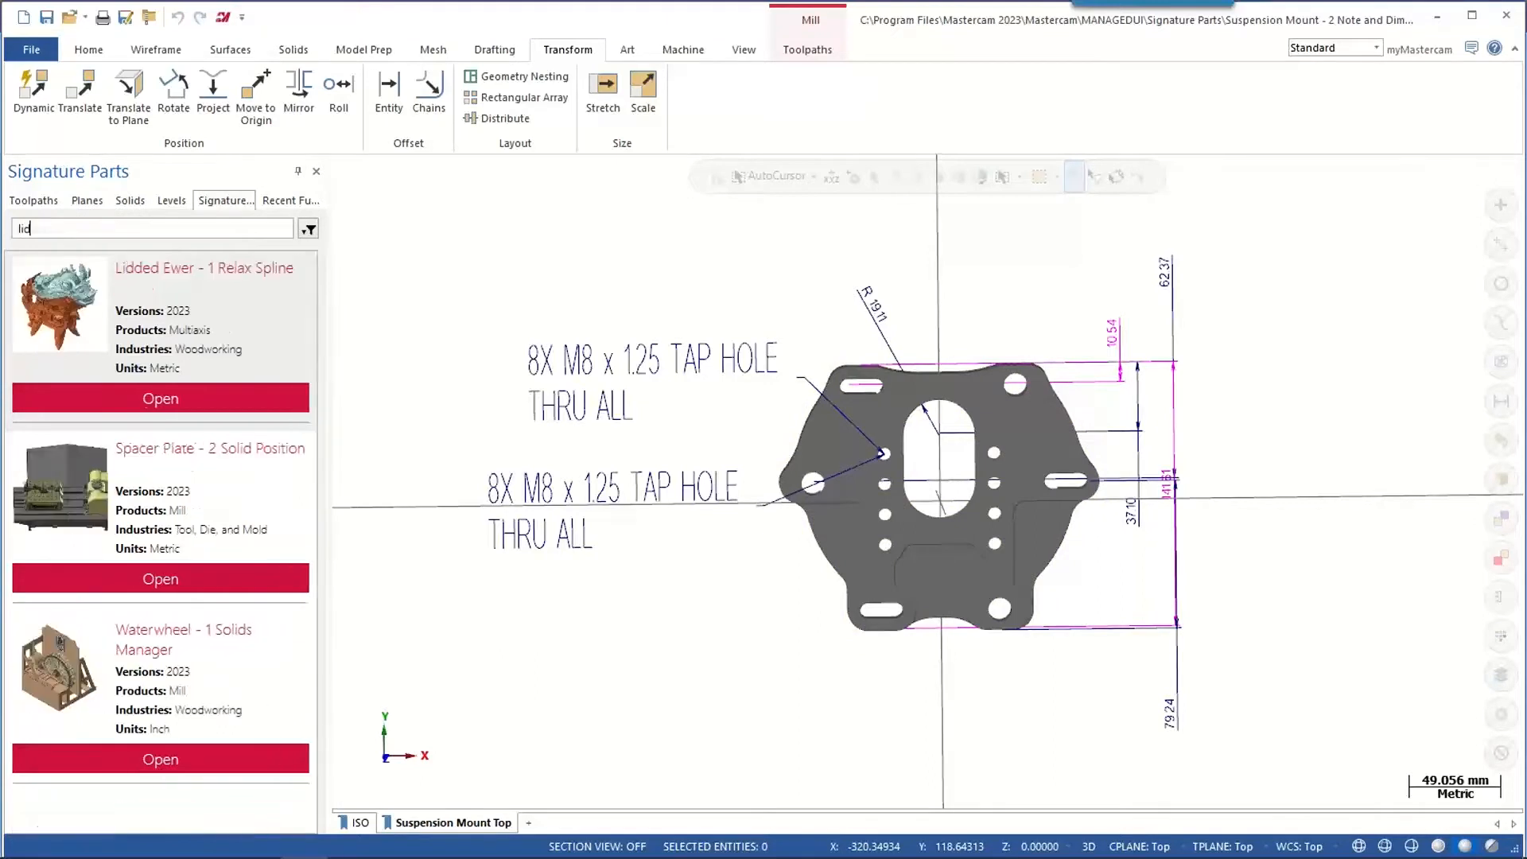
left_click(119, 404)
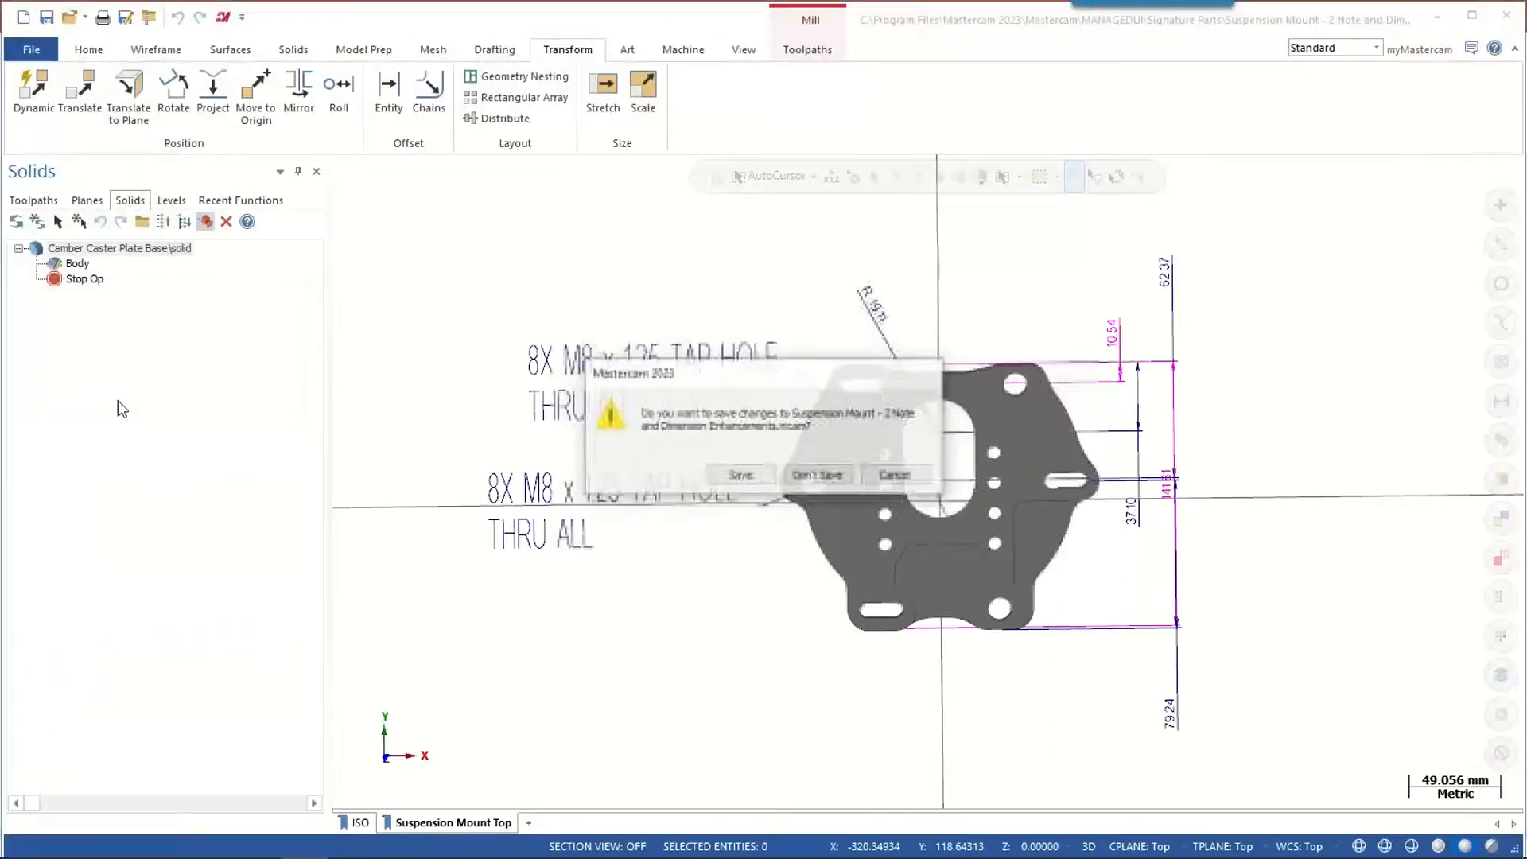
left_click(837, 477)
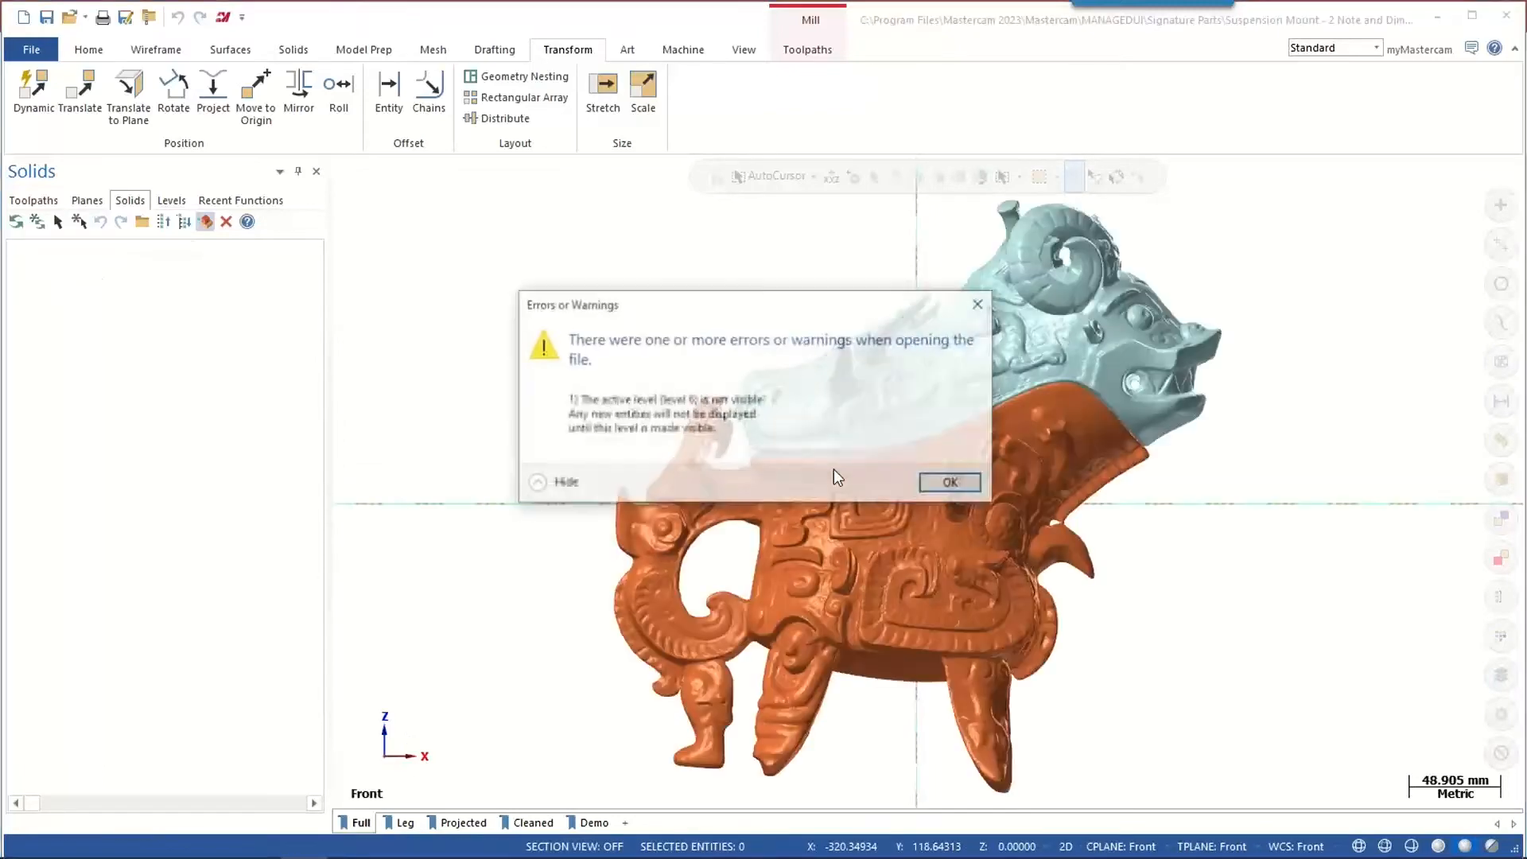
left_click(972, 486)
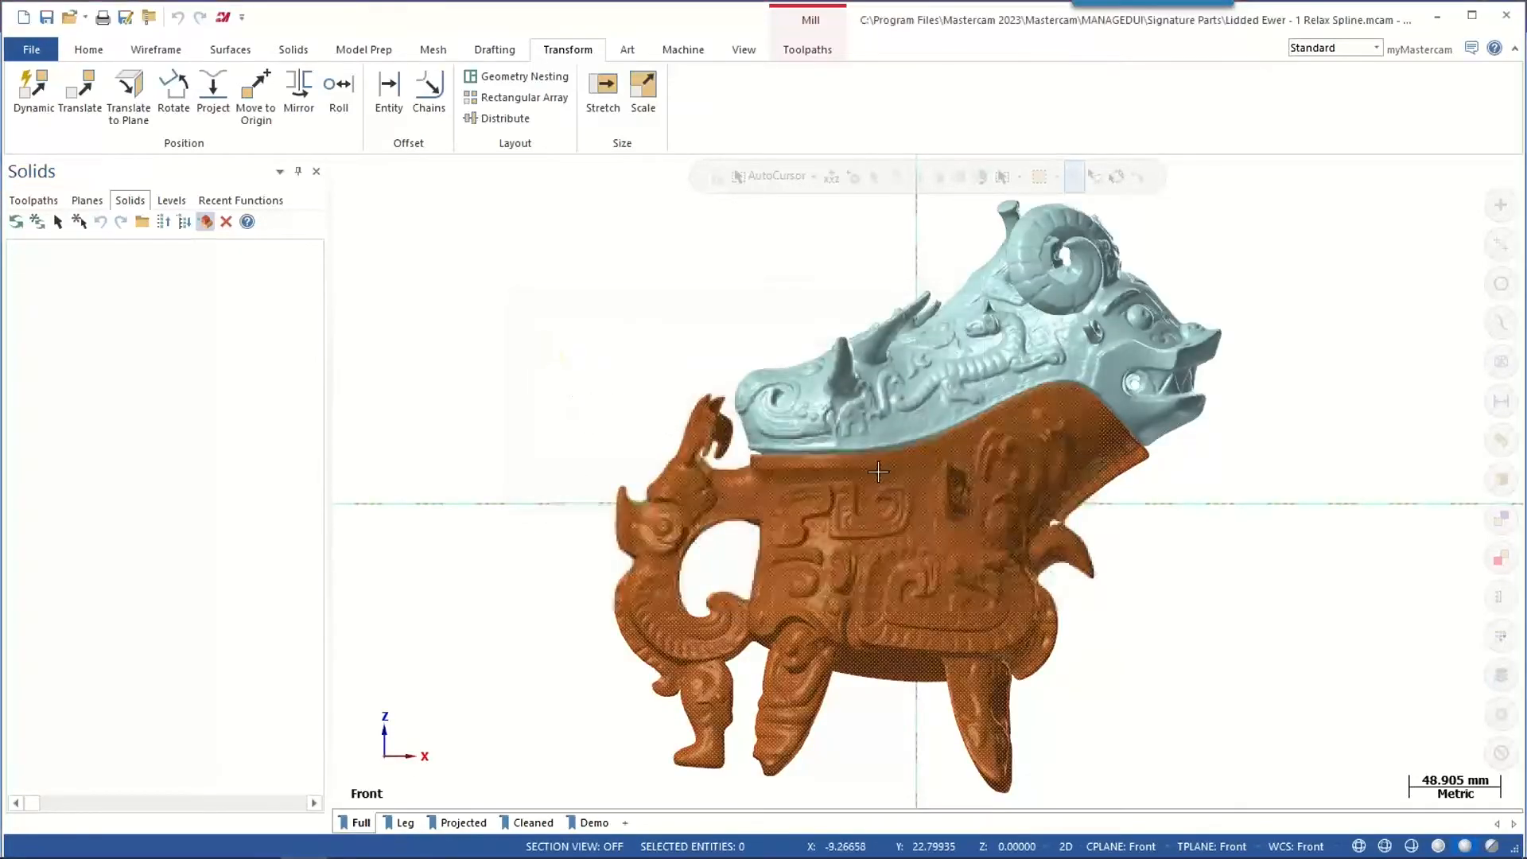
- View the full ewer from an angle and switch to the Leg viewsheet
middle_click_drag(921, 723, 930, 819)
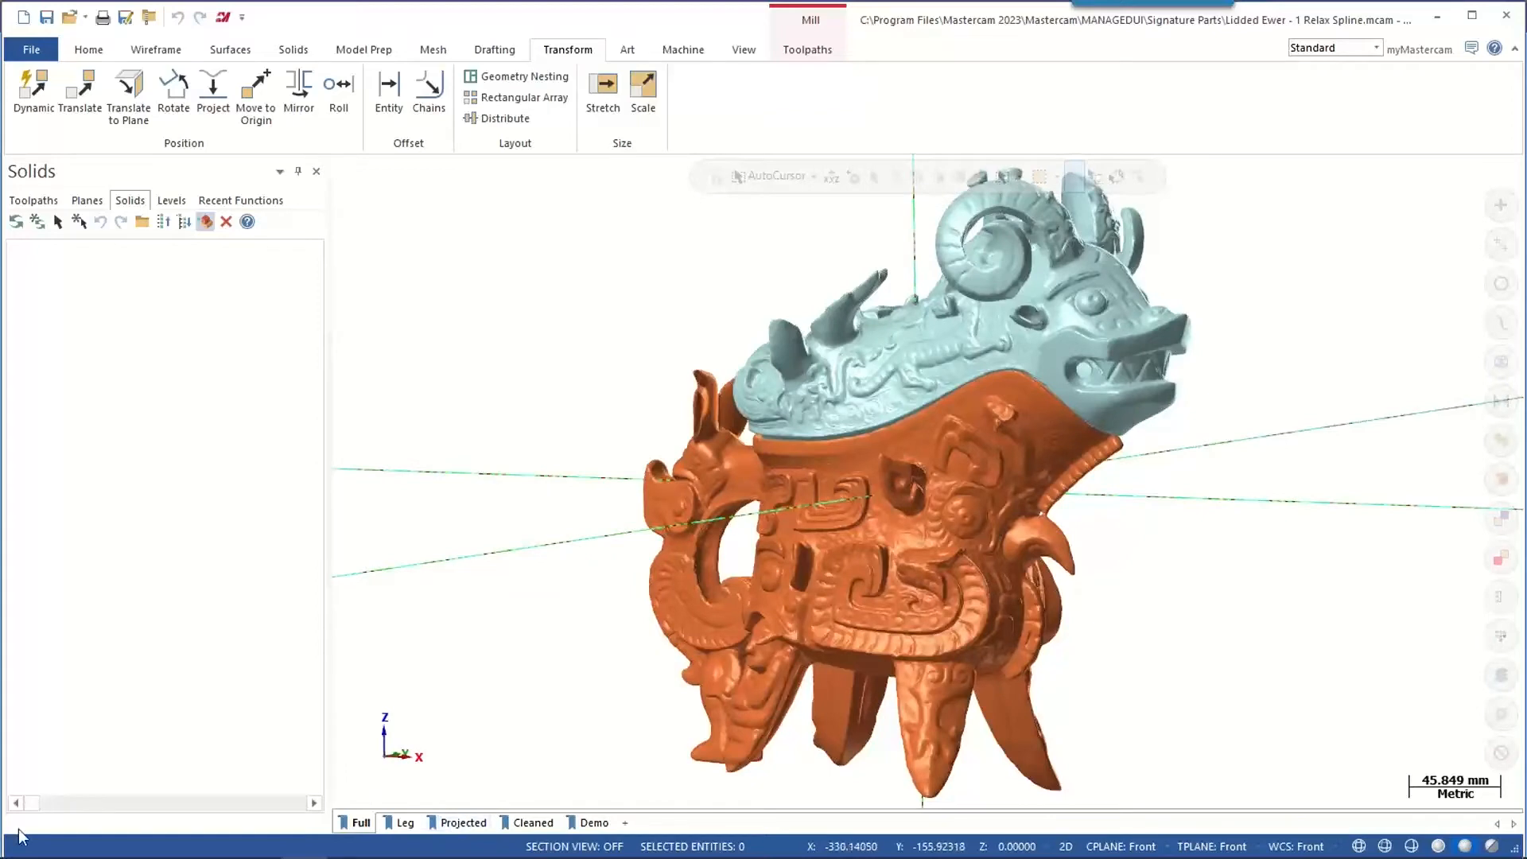
left_click(408, 826)
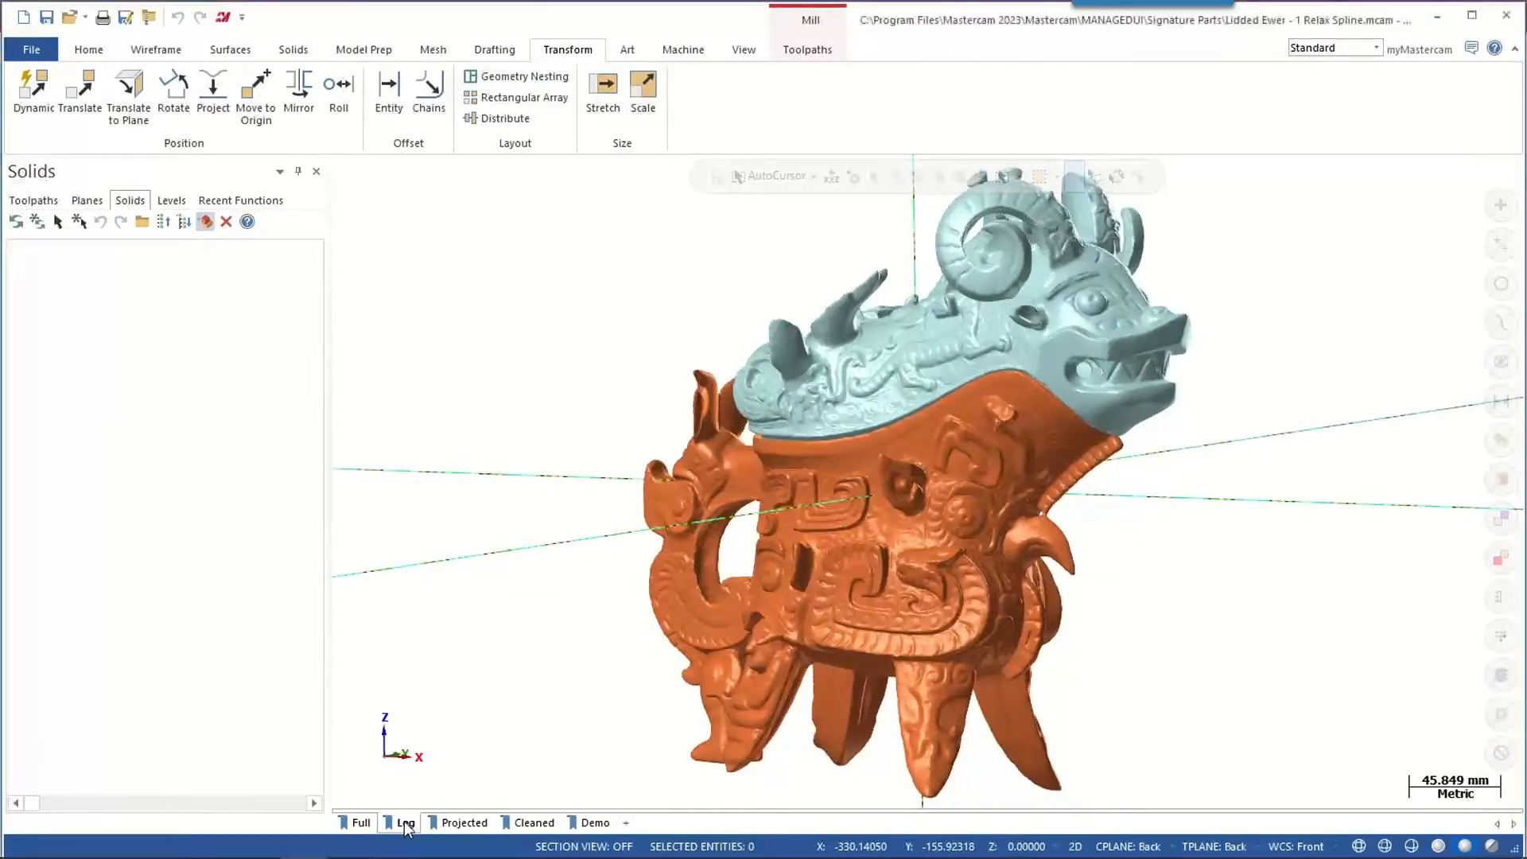
scroll(645, 388, "down", 1)
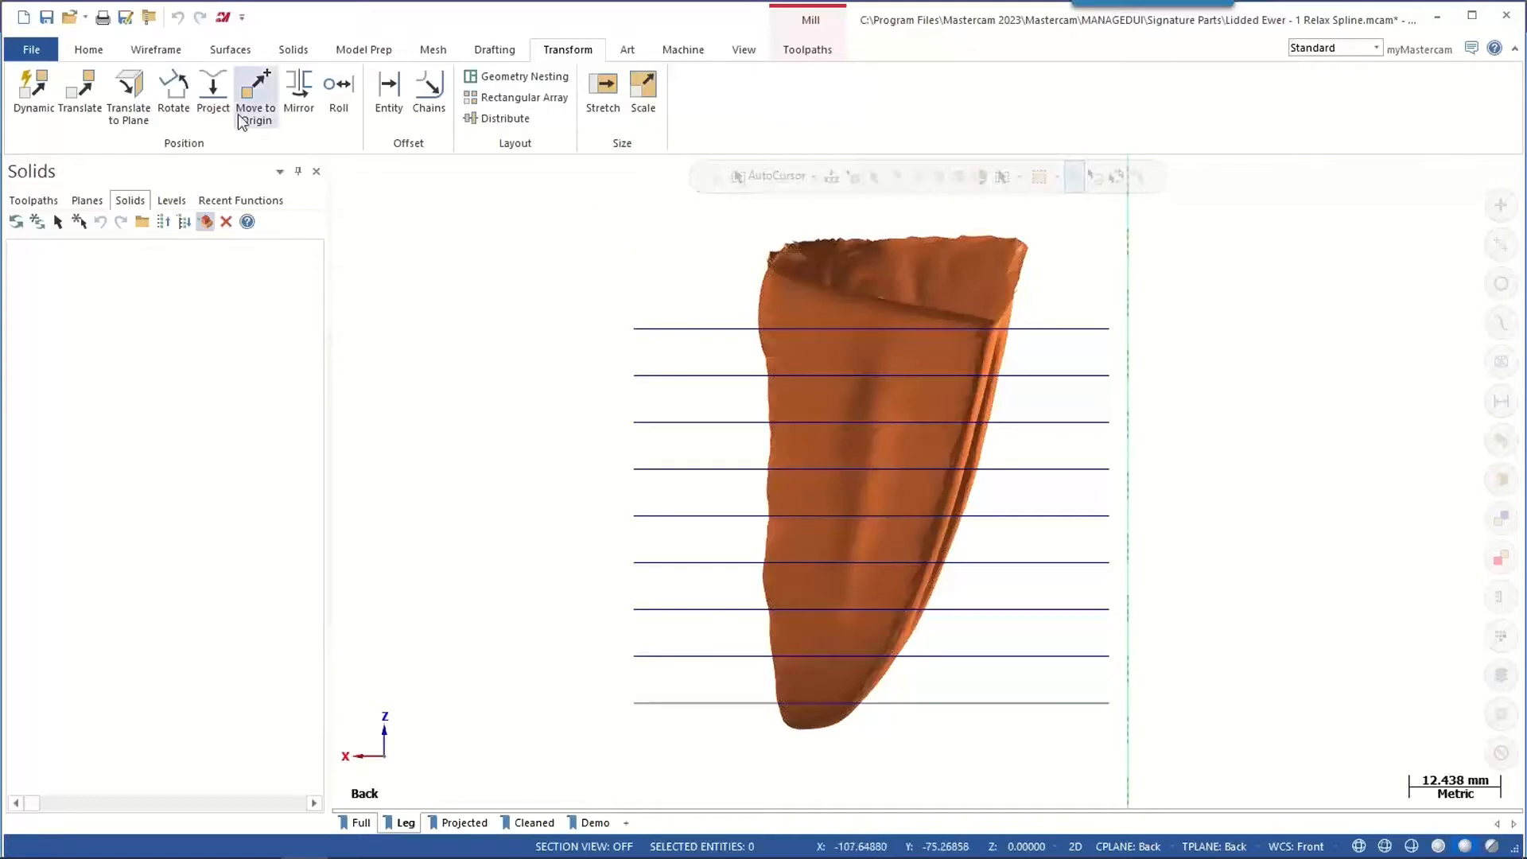
- Project all the horizontal lines onto the leg mesh with the Move method and Surfaces/Solids as the target
left_click(217, 101)
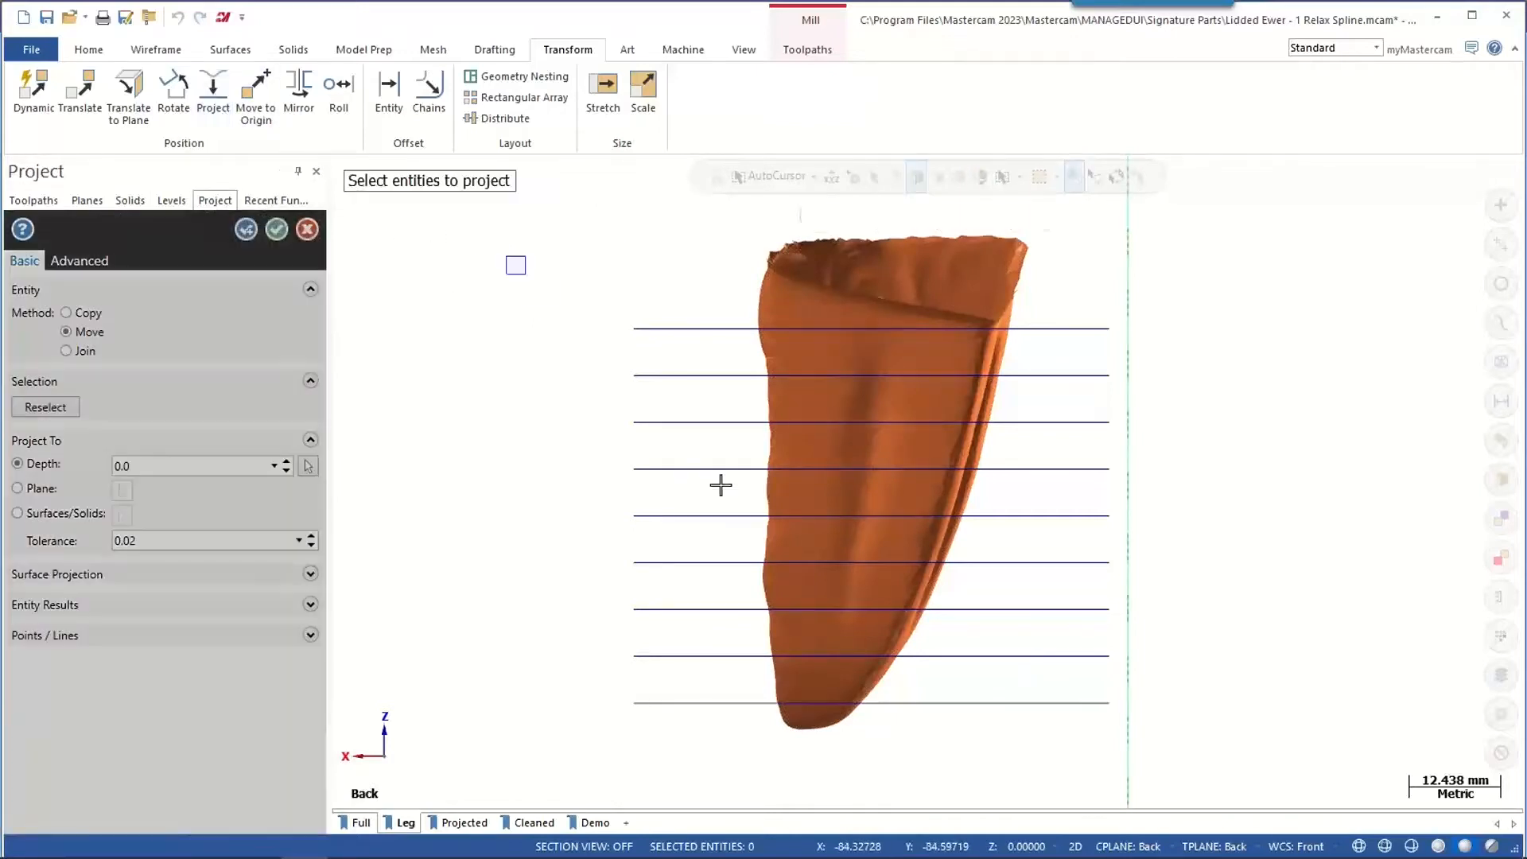
left_click_drag(720, 484, 1200, 751)
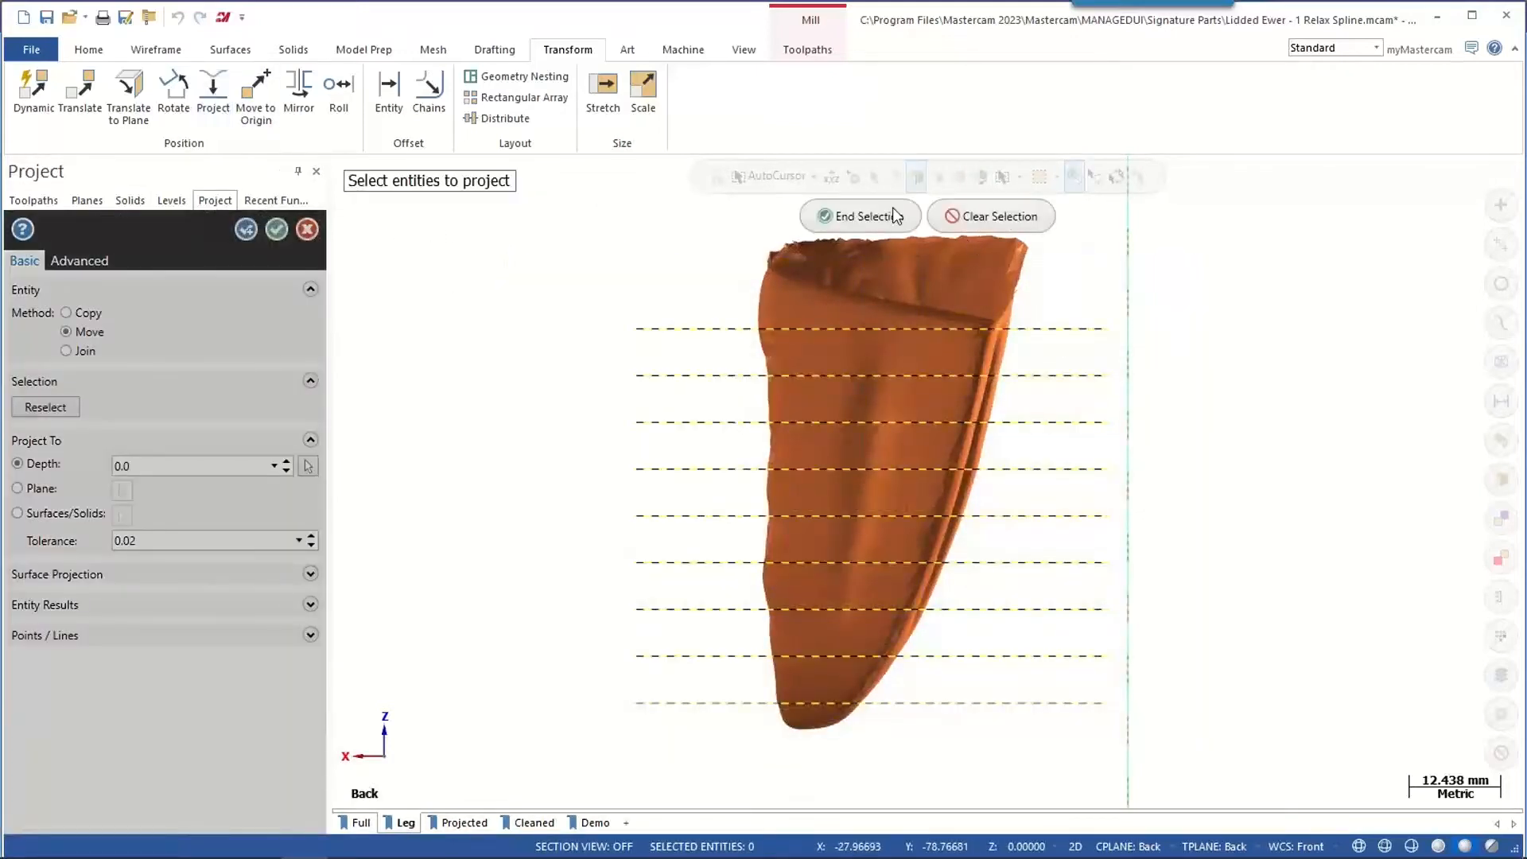
left_click(863, 219)
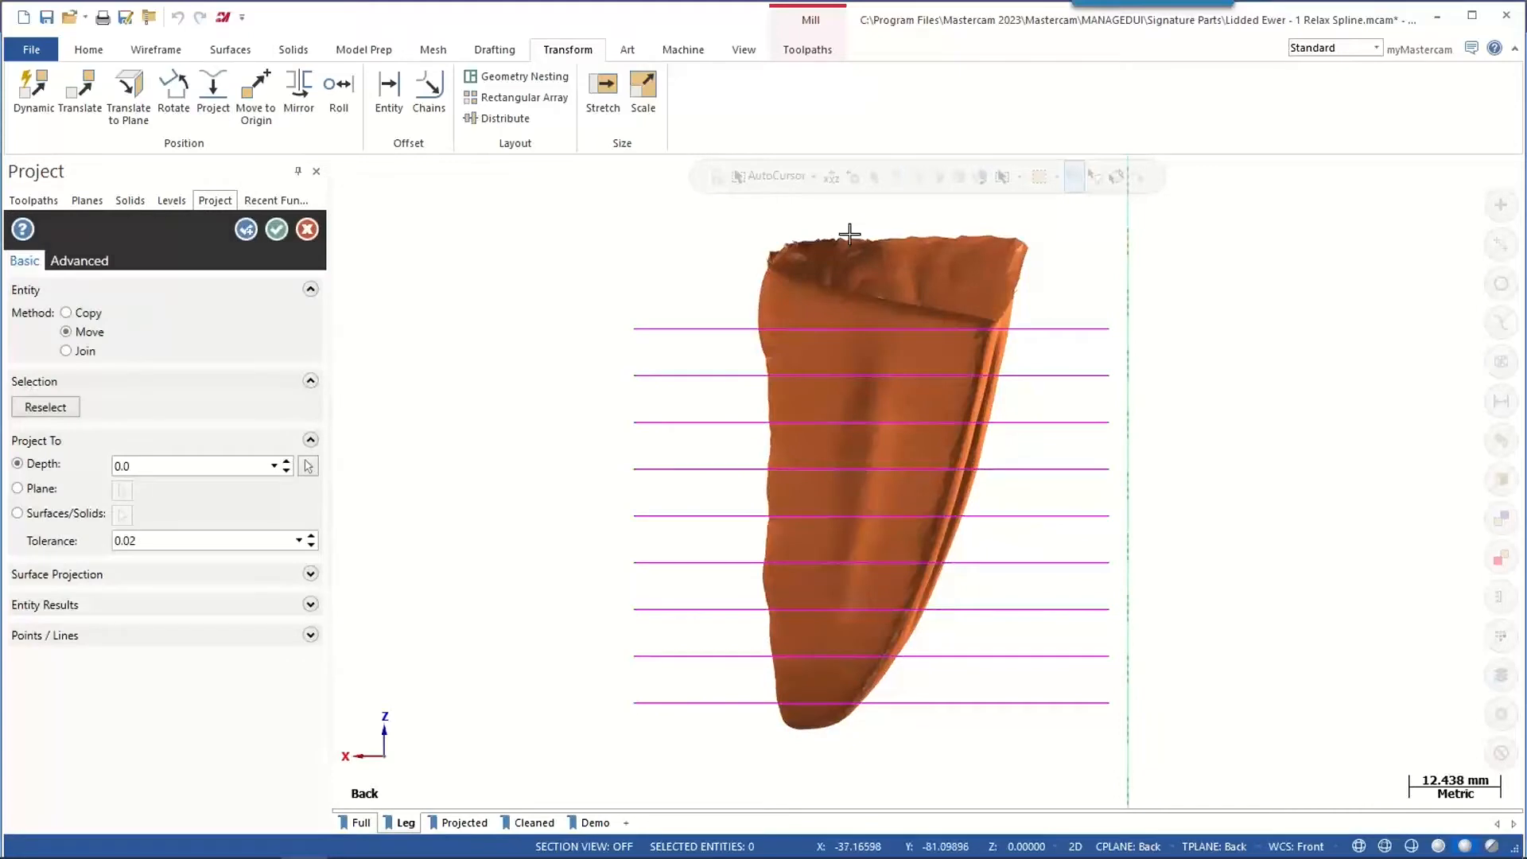
left_click(28, 514)
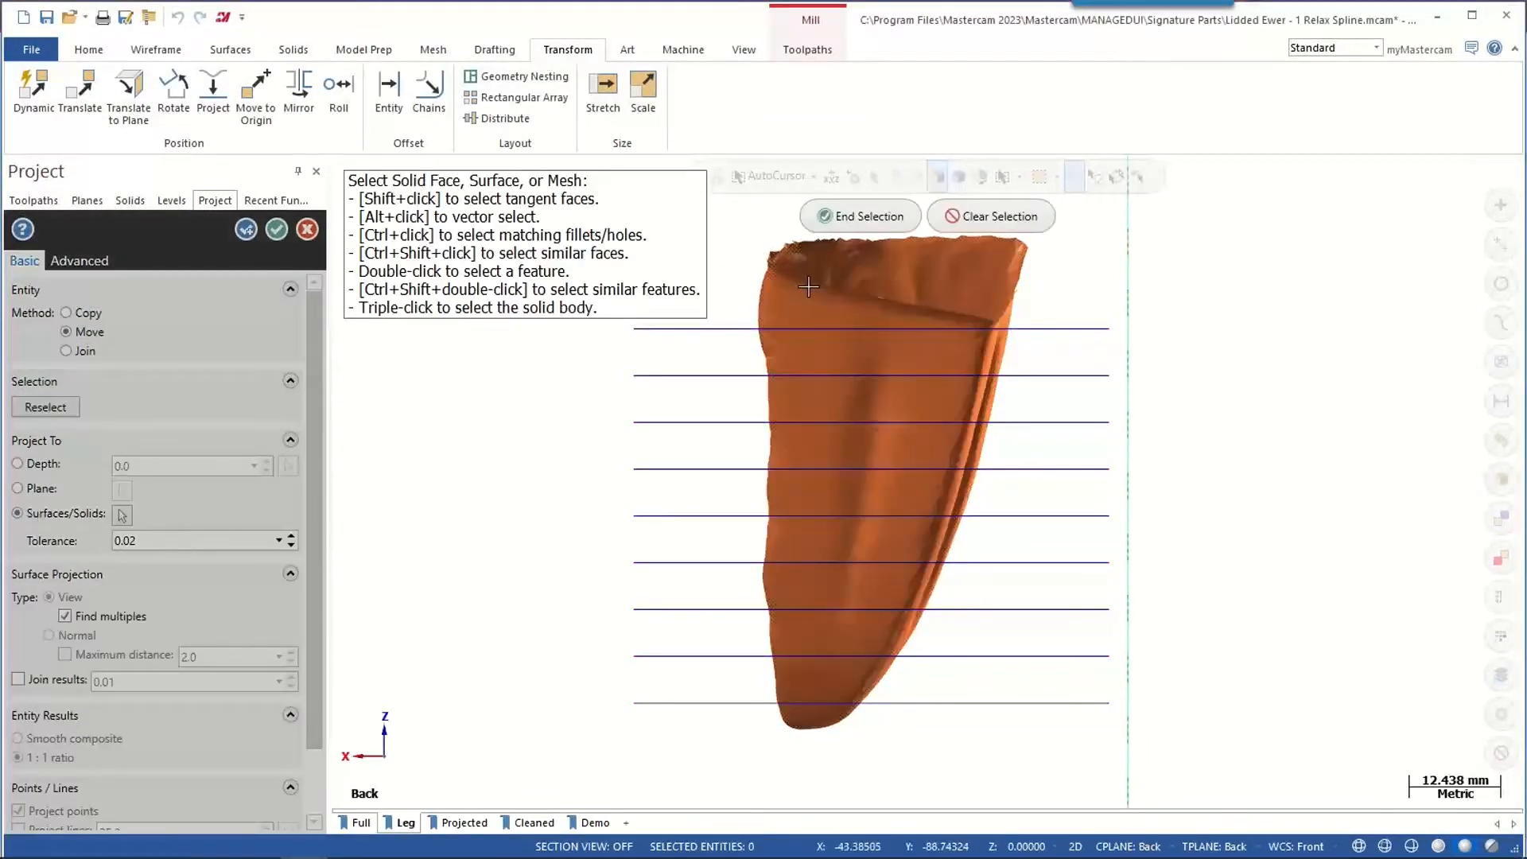
left_click(796, 263)
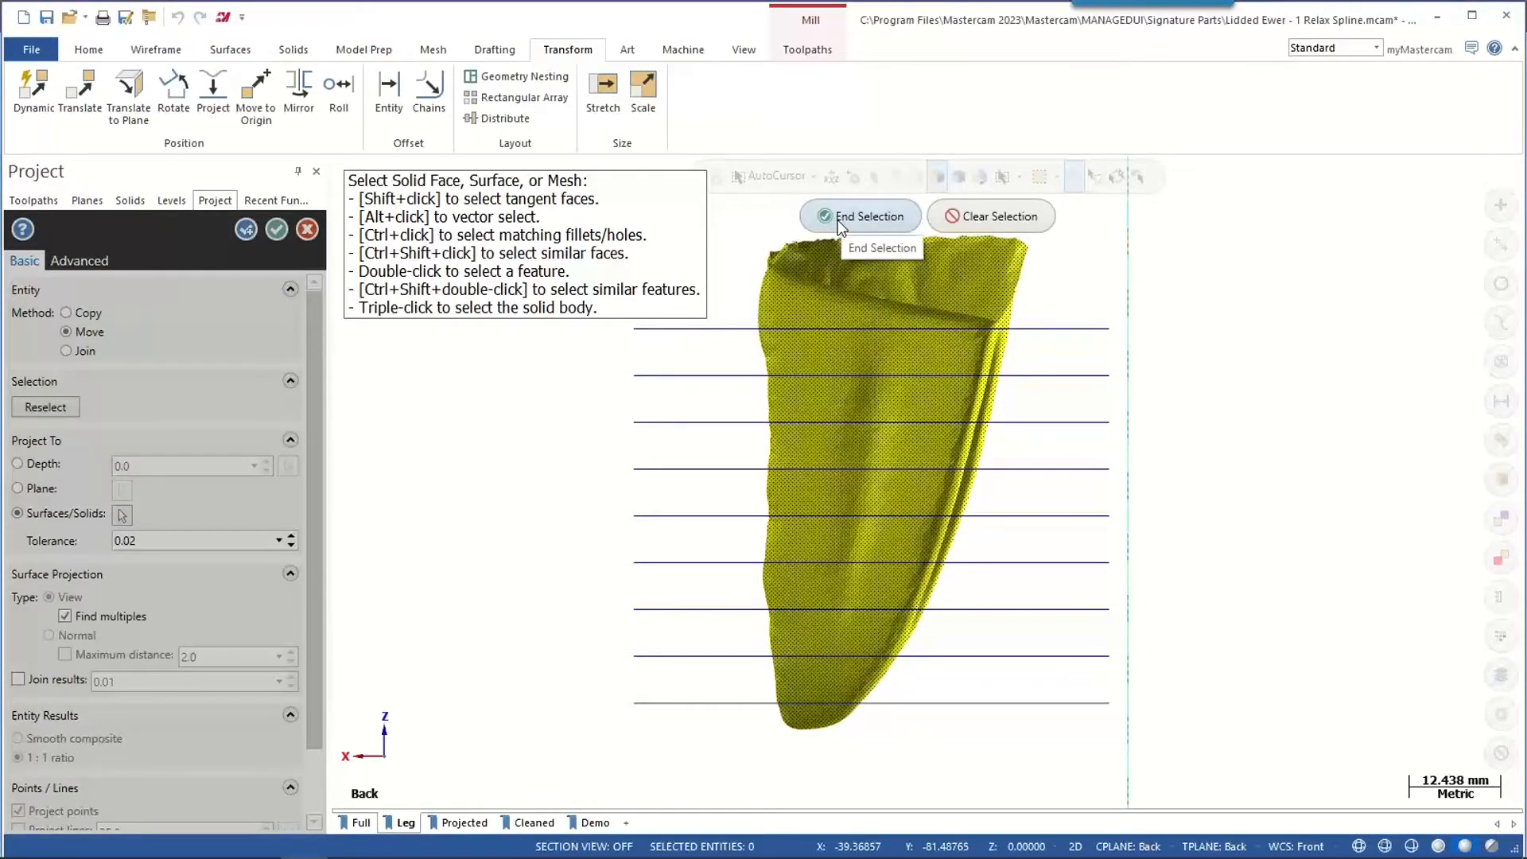
left_click(841, 227)
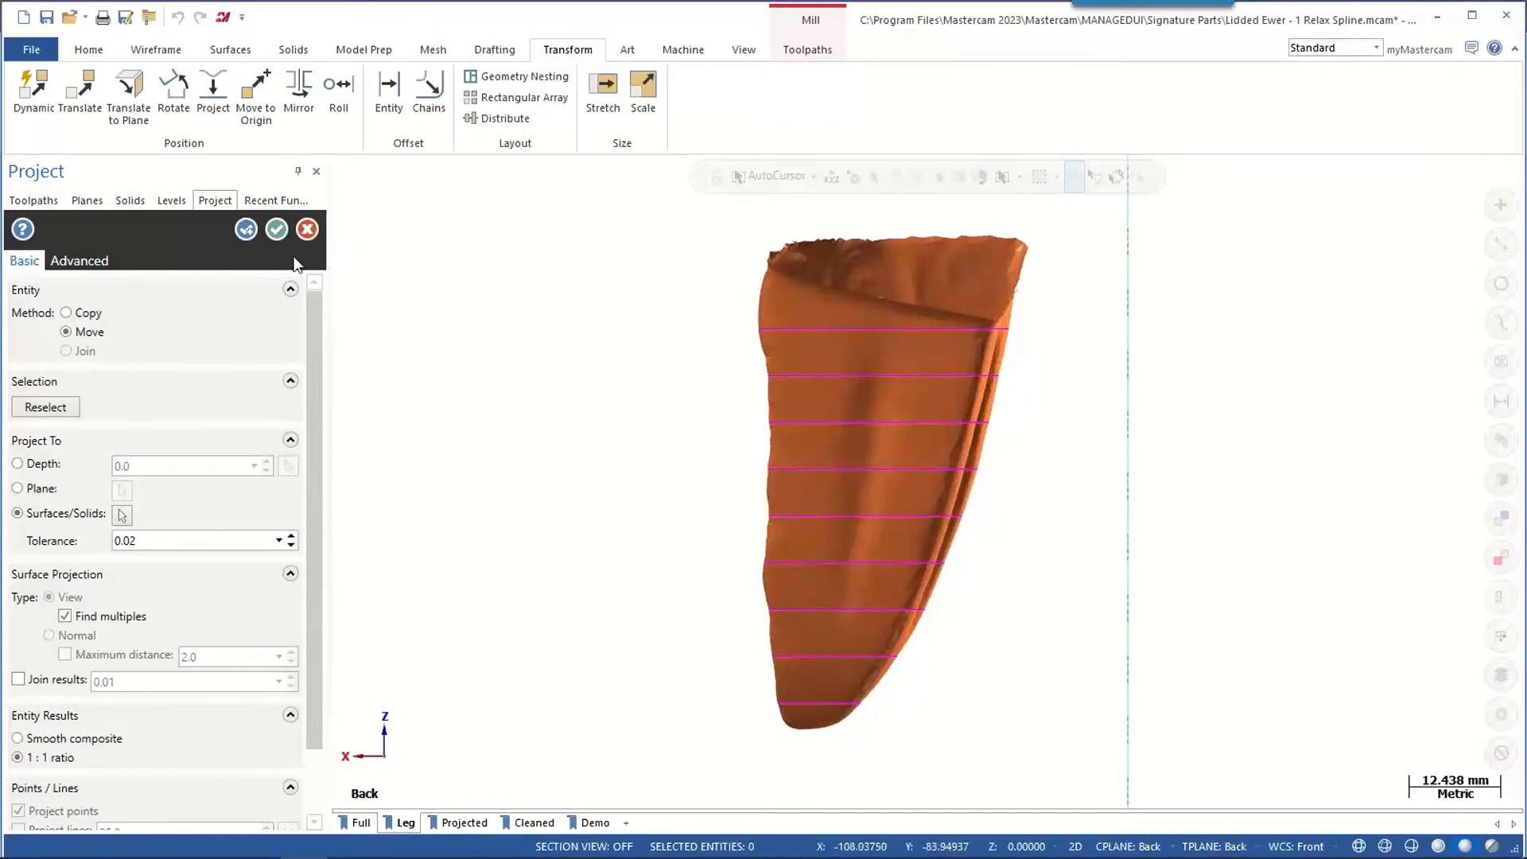
left_click(277, 231)
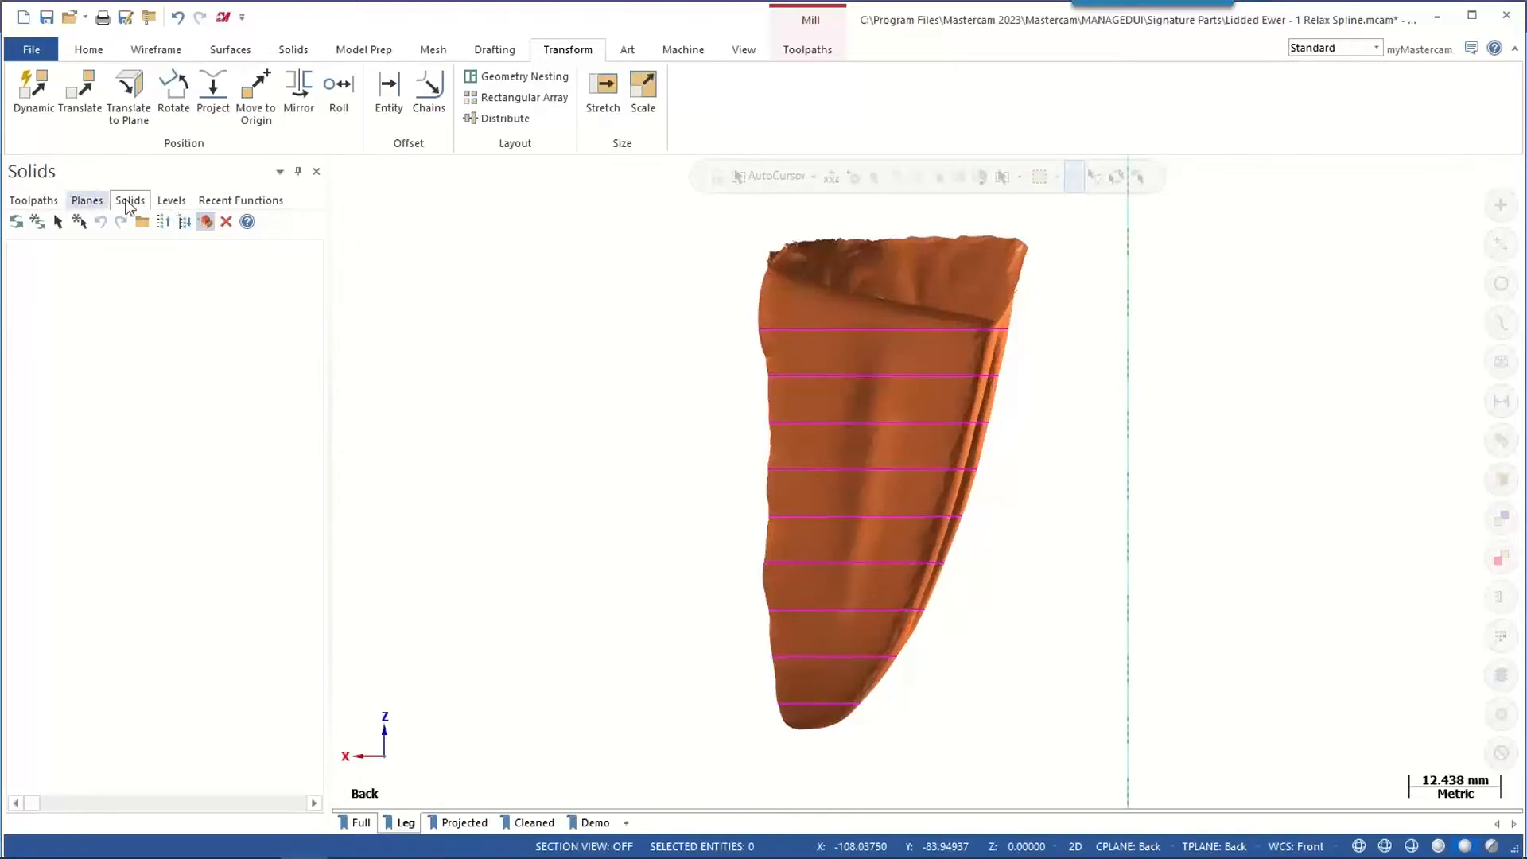
- Hide level 3, Leg, so only the projected curves are displayed, and view them at an angle
left_click(168, 199)
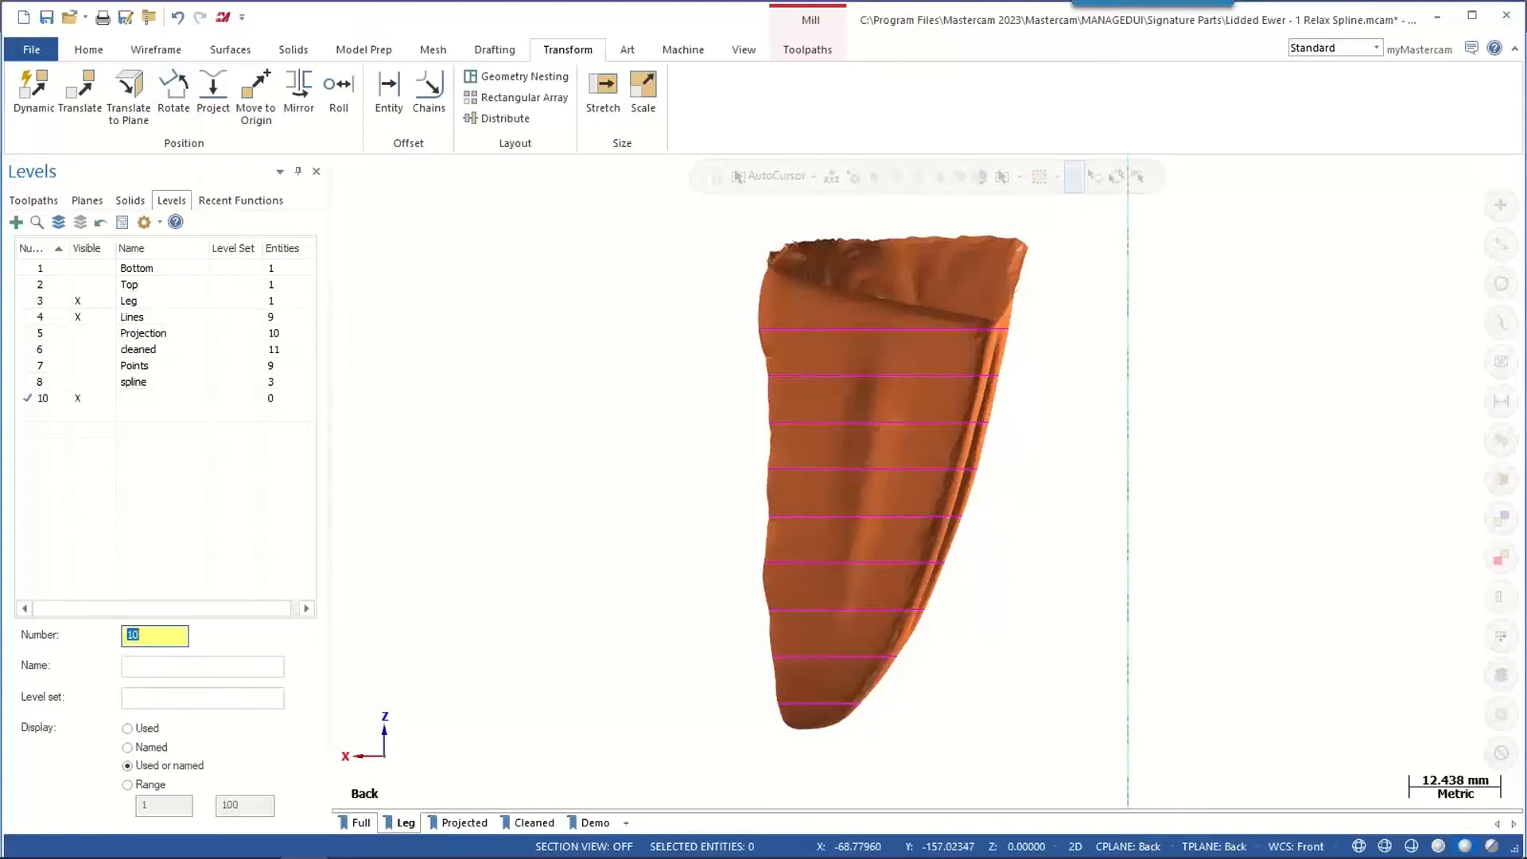
left_click(77, 300)
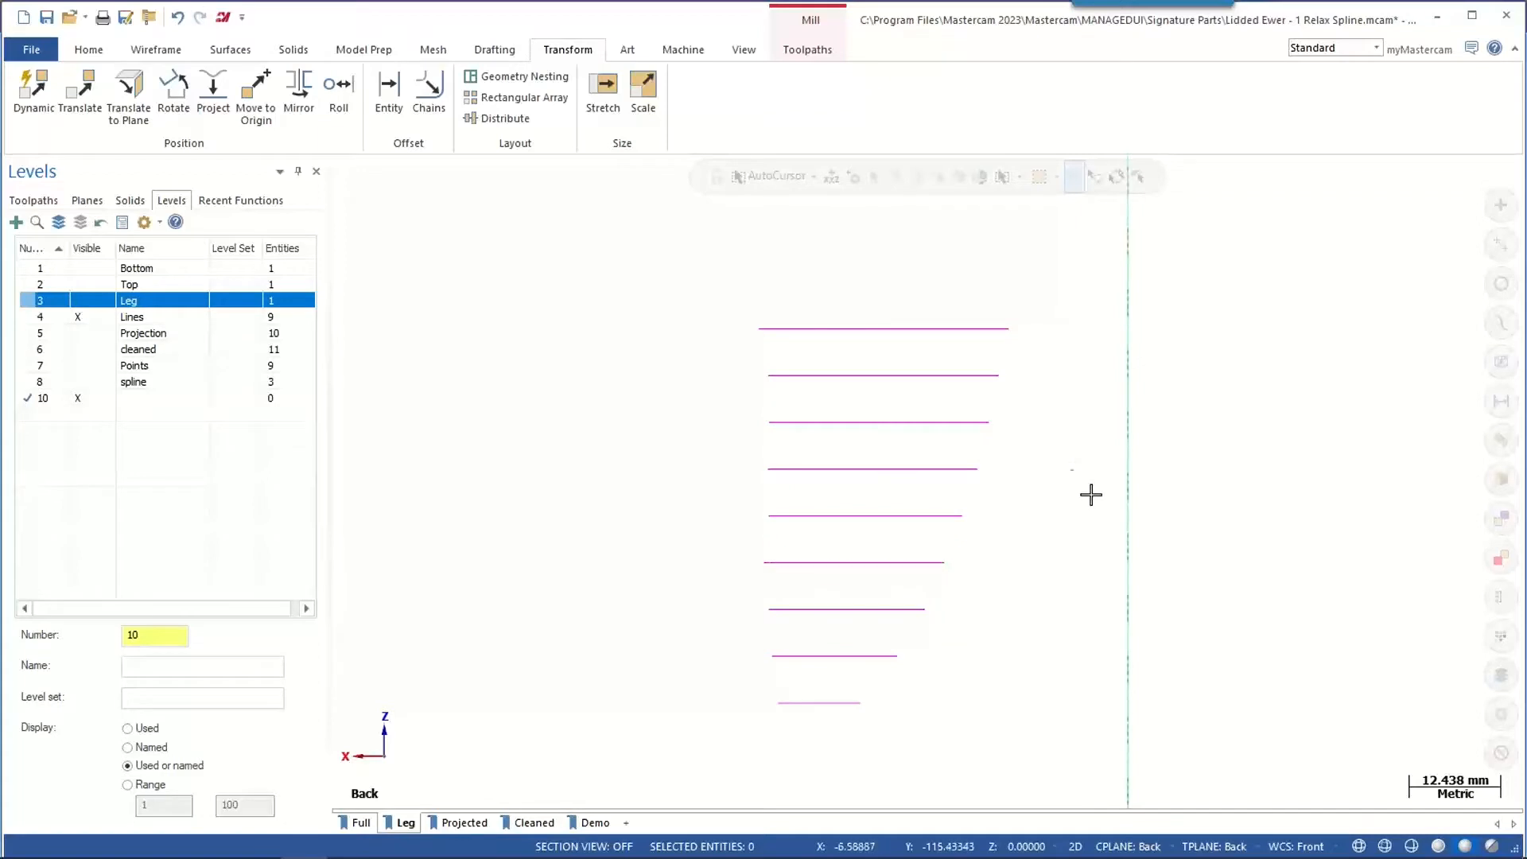
mouse_move(1094, 513)
middle_mouse_down()
mouse_move(1169, 535)
mouse_move(1102, 512)
middle_mouse_up()
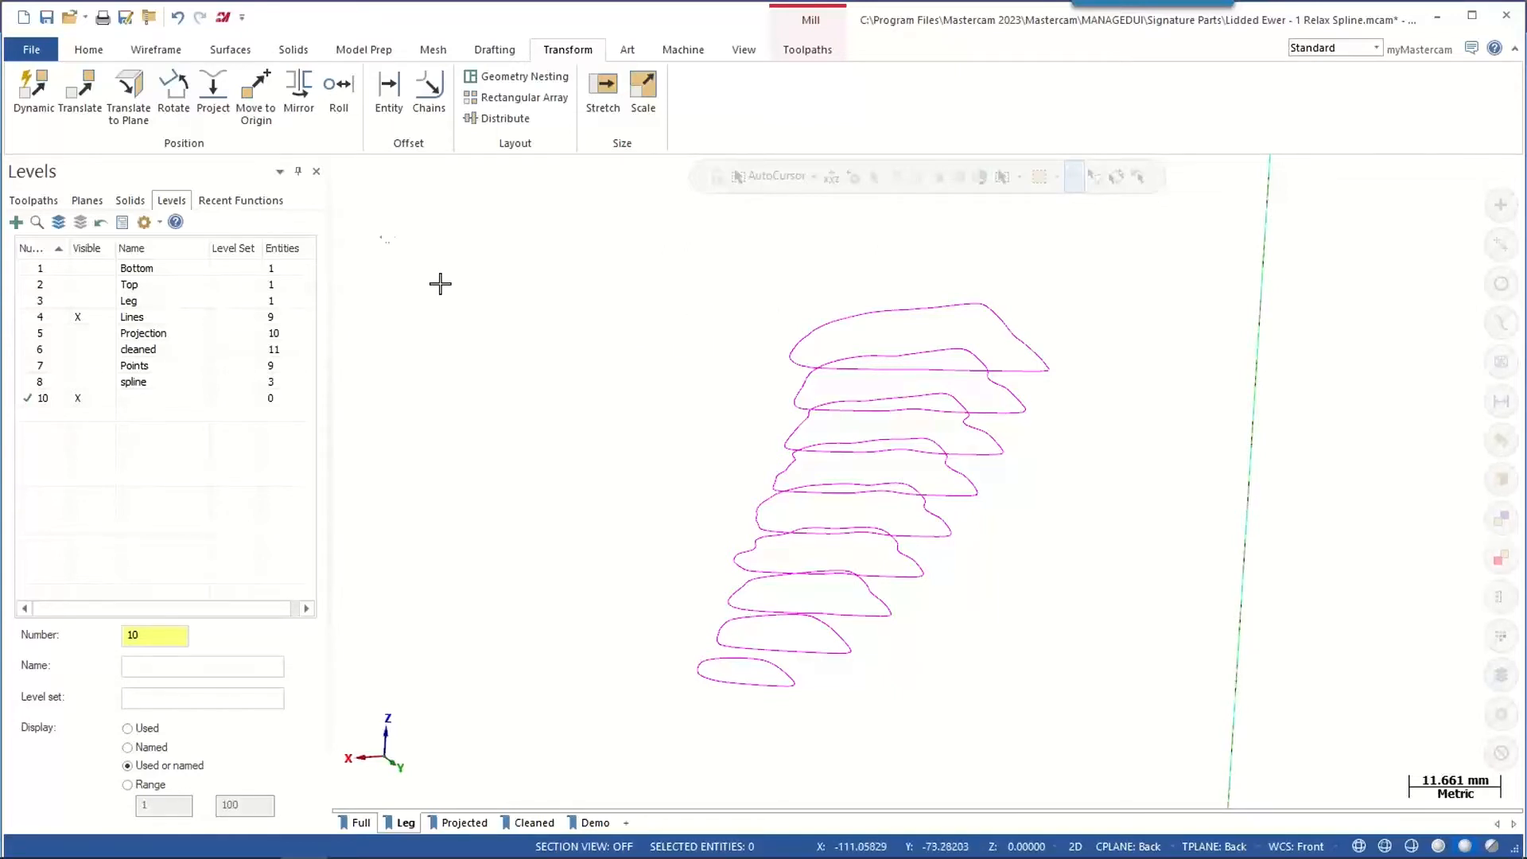
- Preview a lofted surface through all nine projected leg curves, chained in order from lowest to highest, view it from several angles, and cancel it
left_click(230, 49)
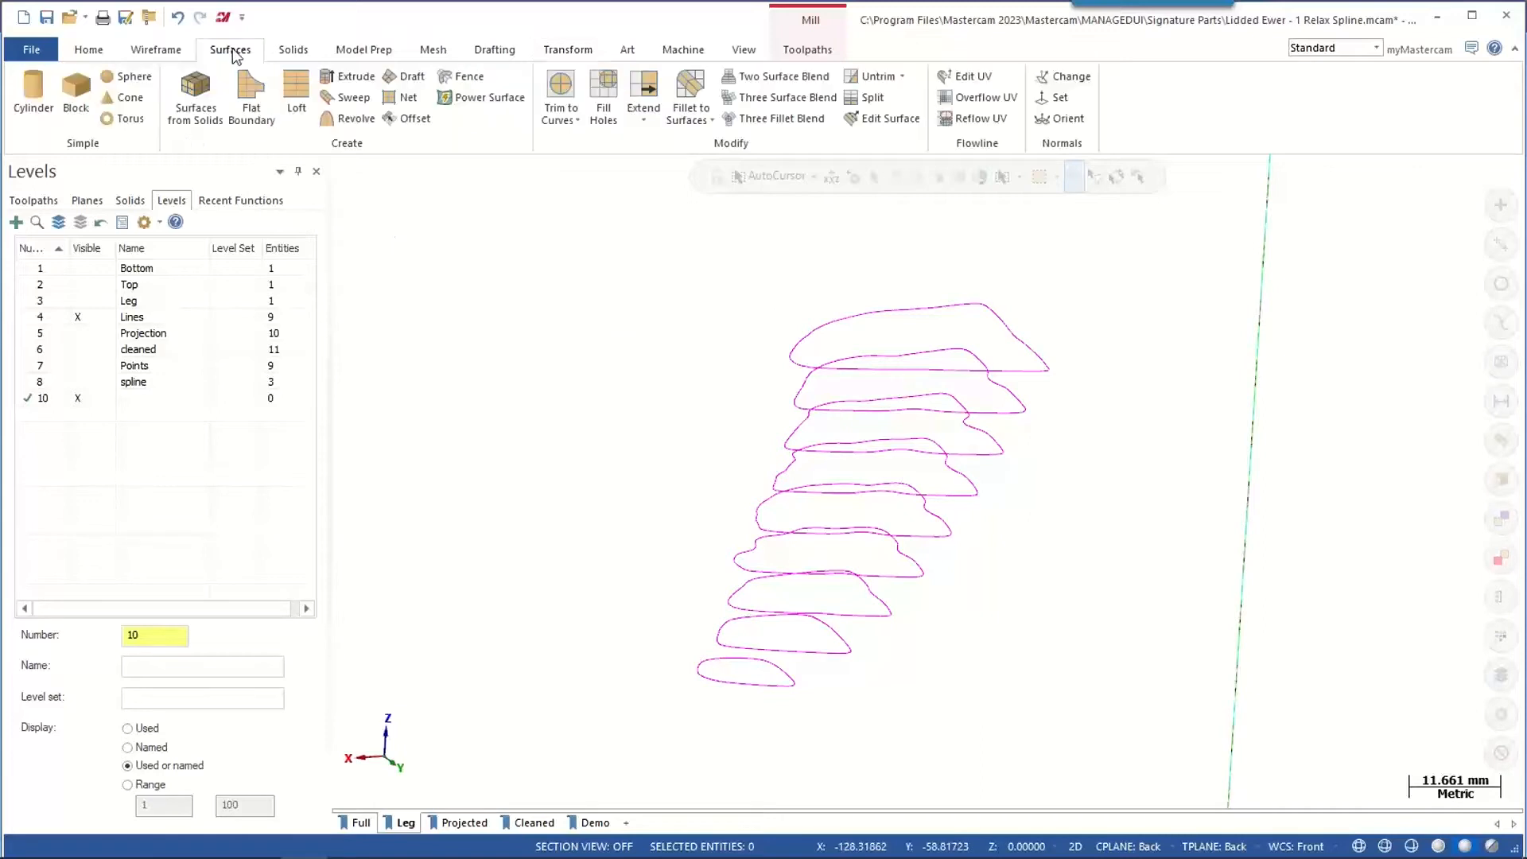
left_click(292, 105)
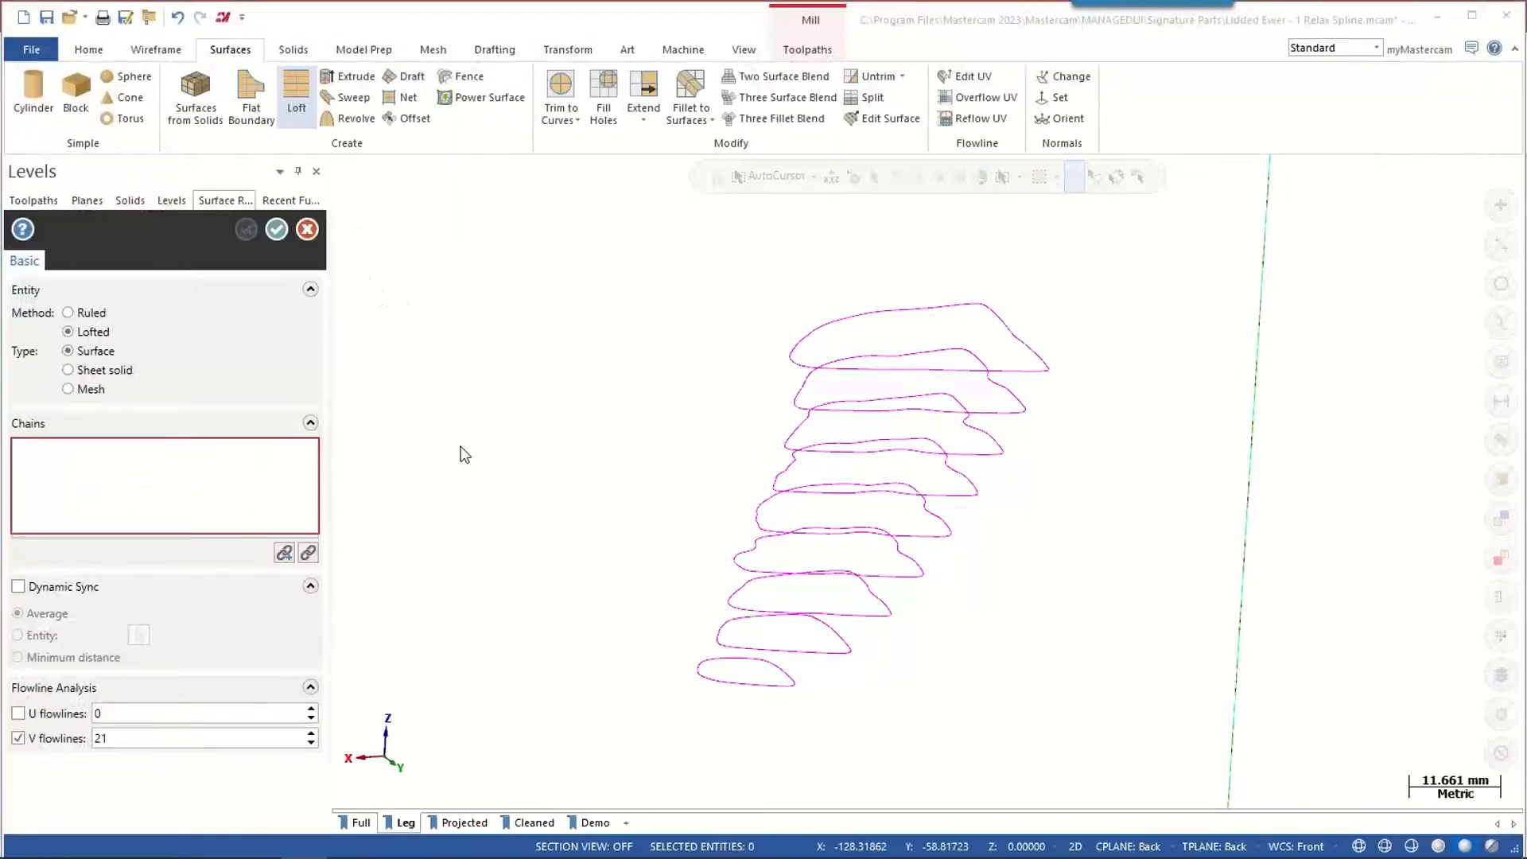
left_click(699, 675)
left_click(738, 590)
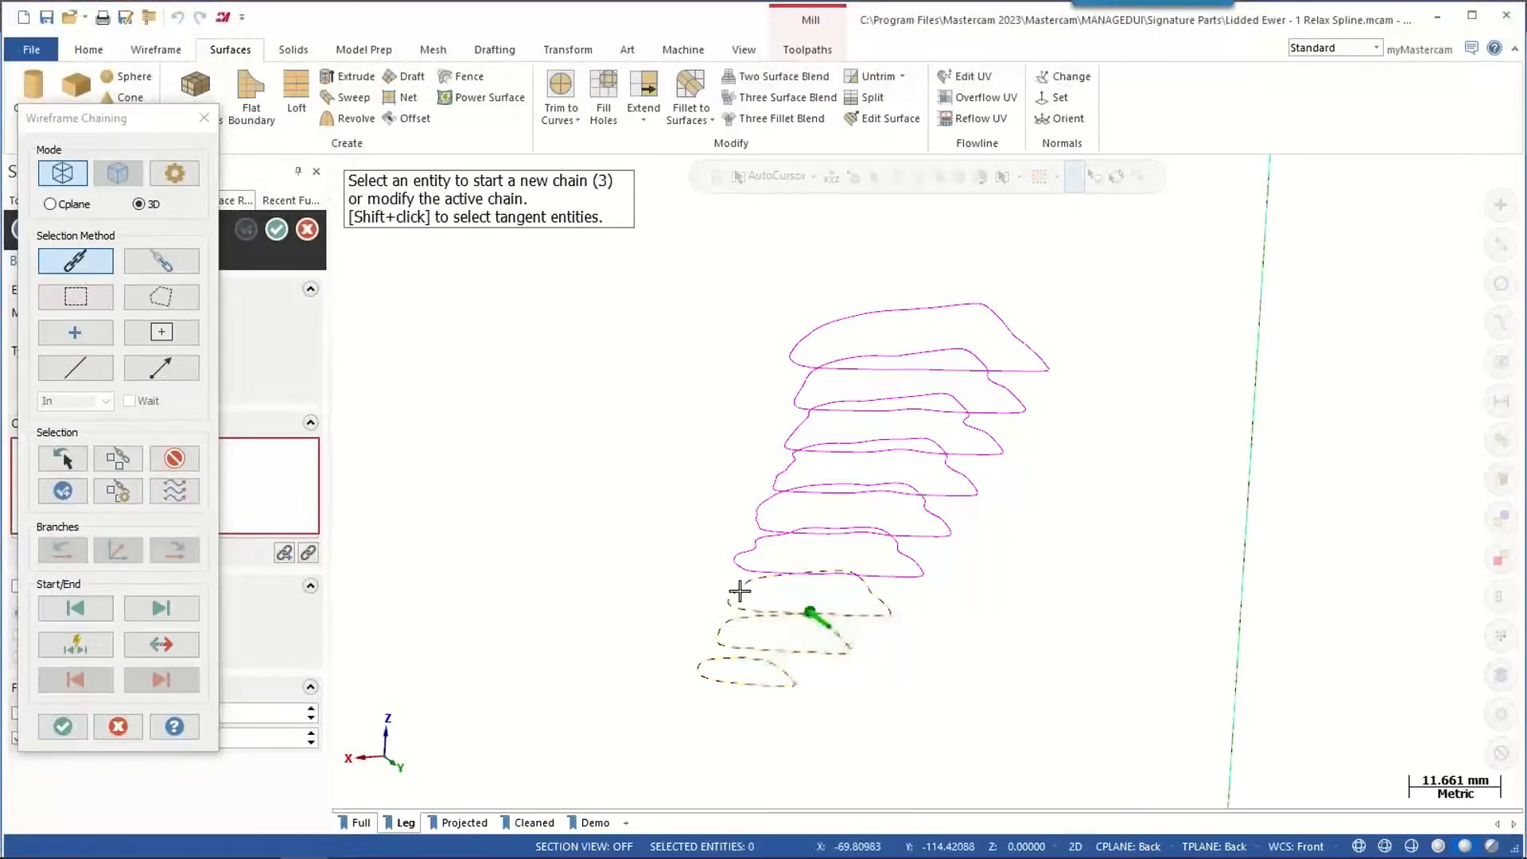
left_click(742, 563)
left_click(750, 533)
left_click(760, 499)
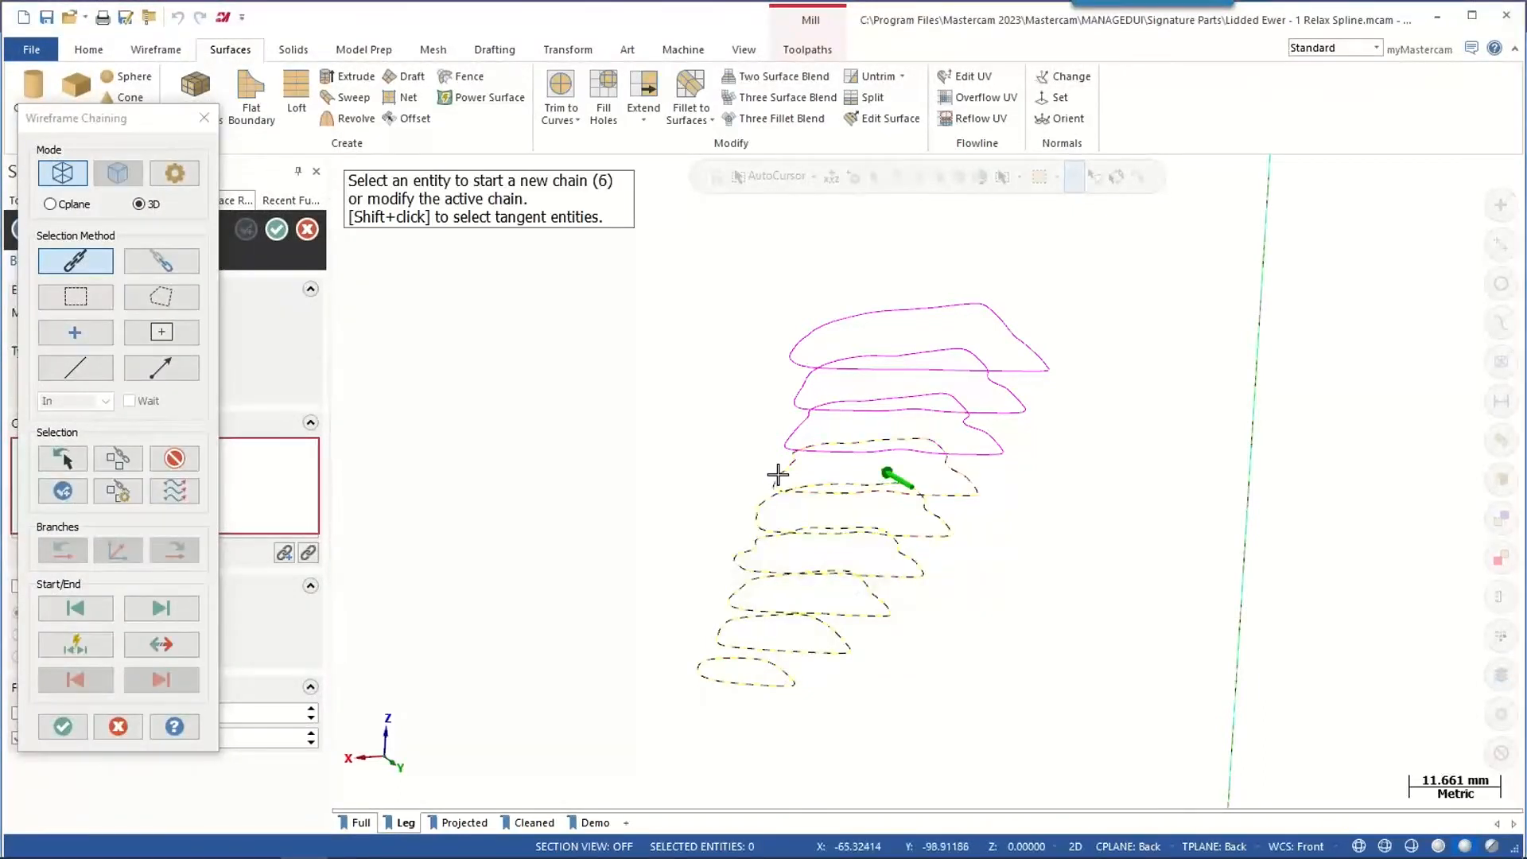
left_click(778, 477)
left_click(789, 442)
left_click(798, 401)
left_click(802, 363)
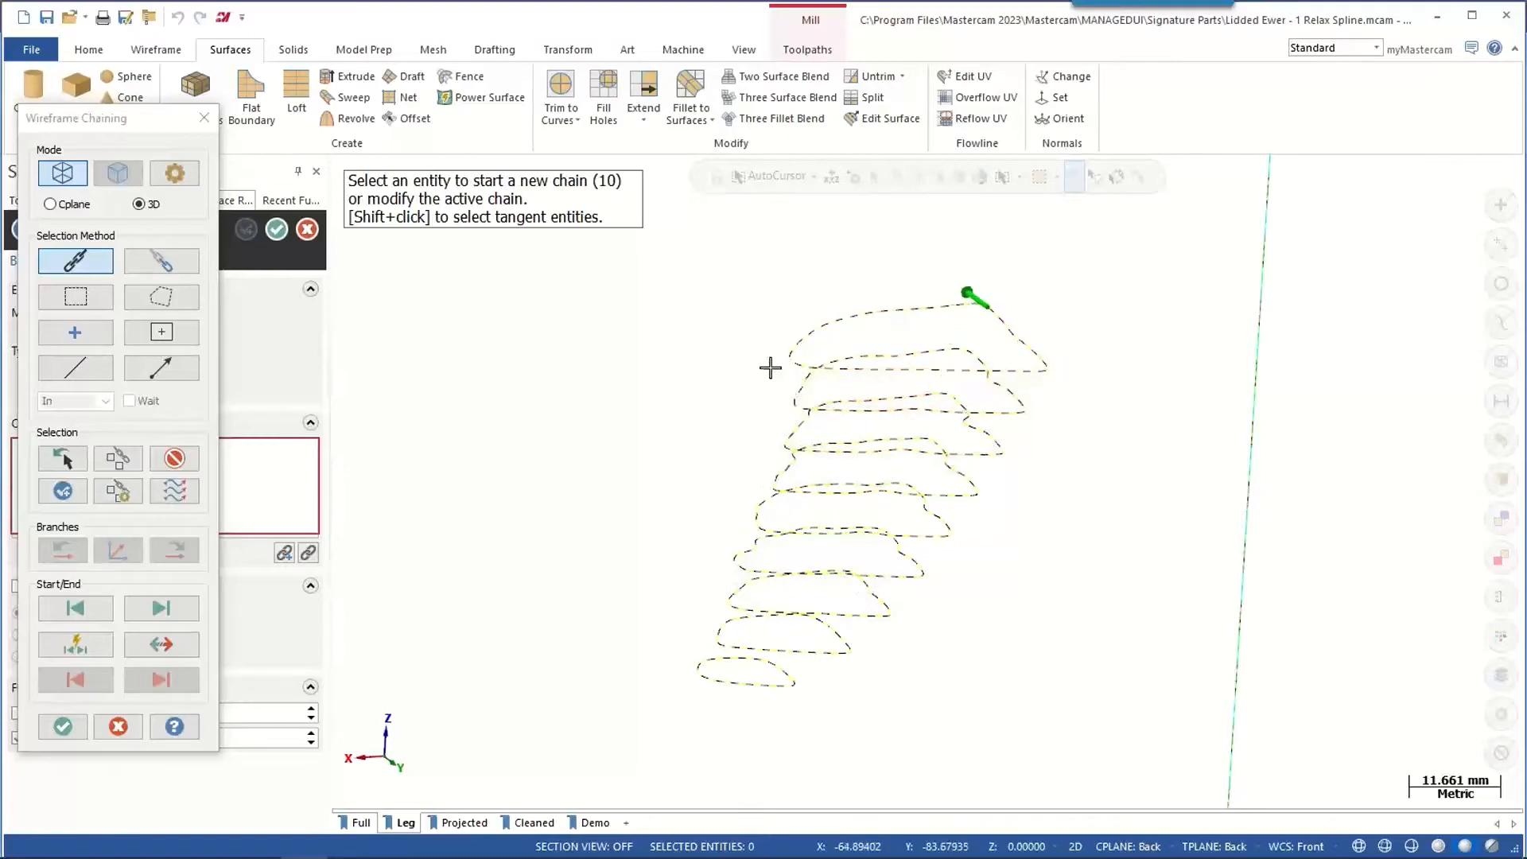
left_click(63, 726)
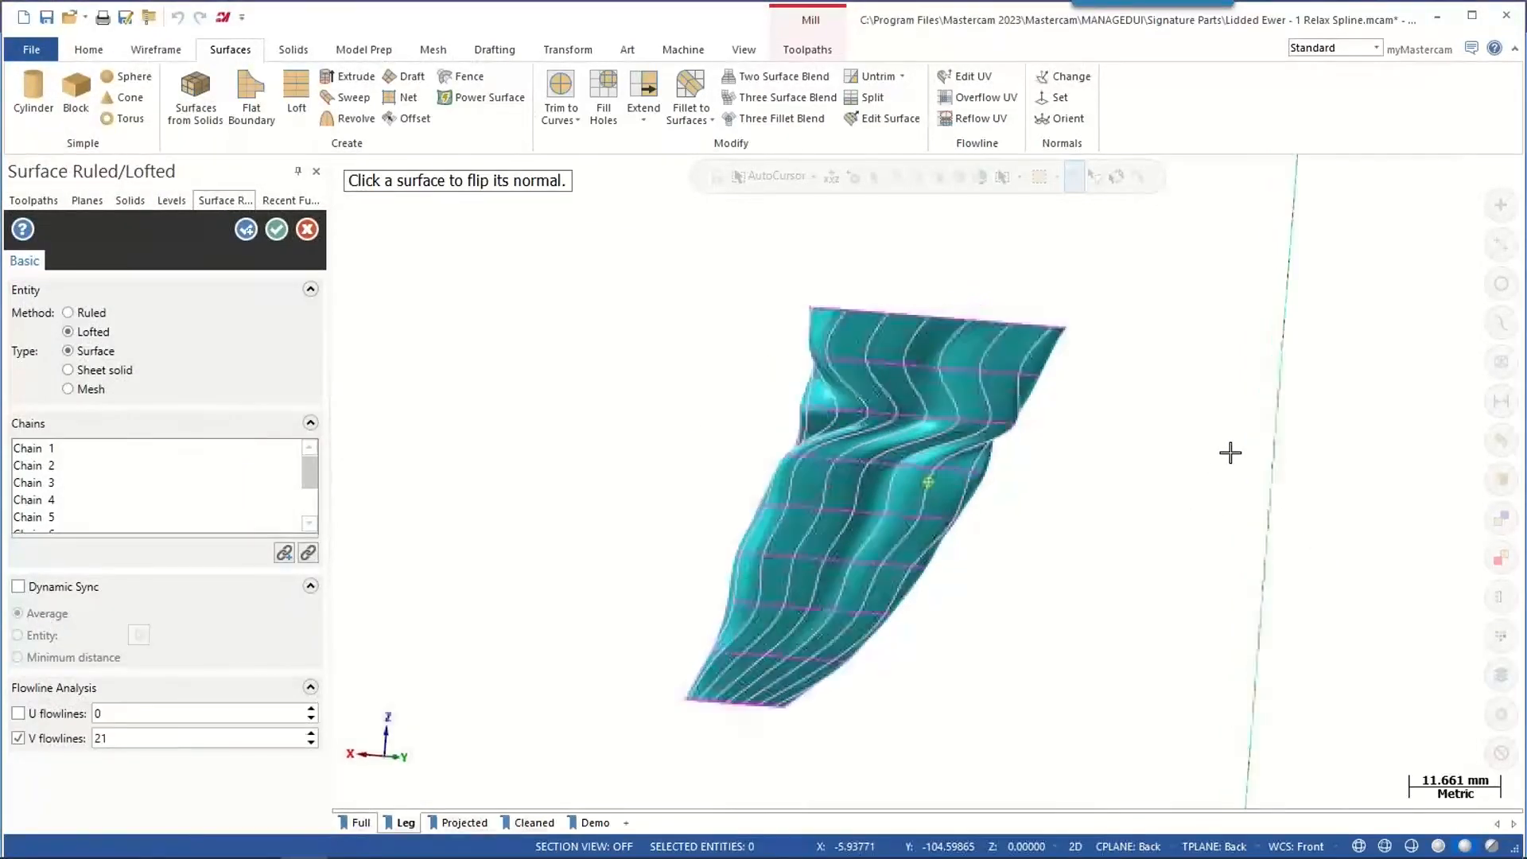
middle_click_drag(1230, 453, 1021, 577)
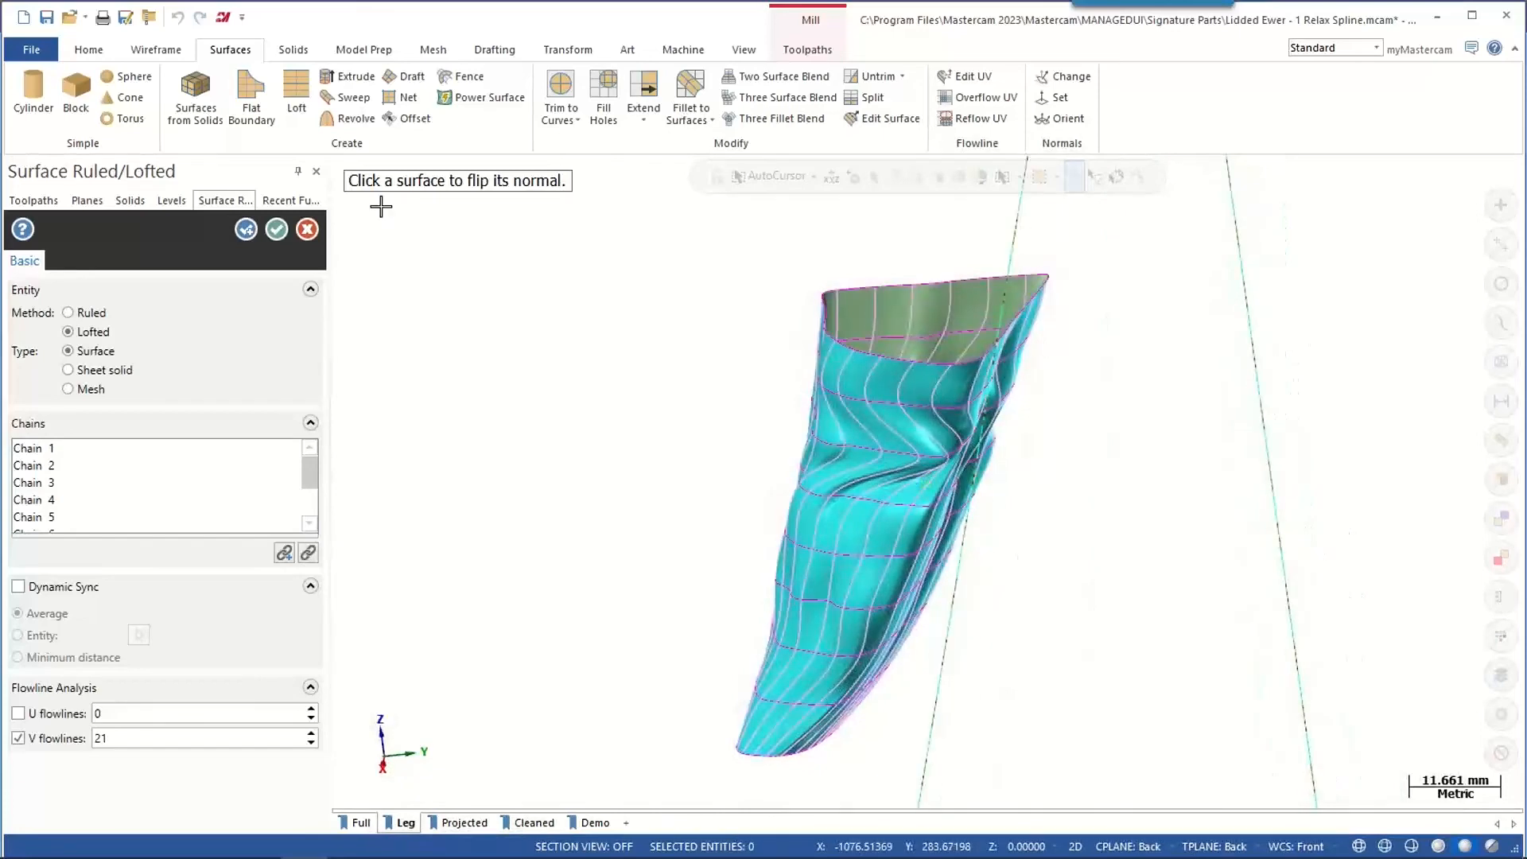
left_click(308, 230)
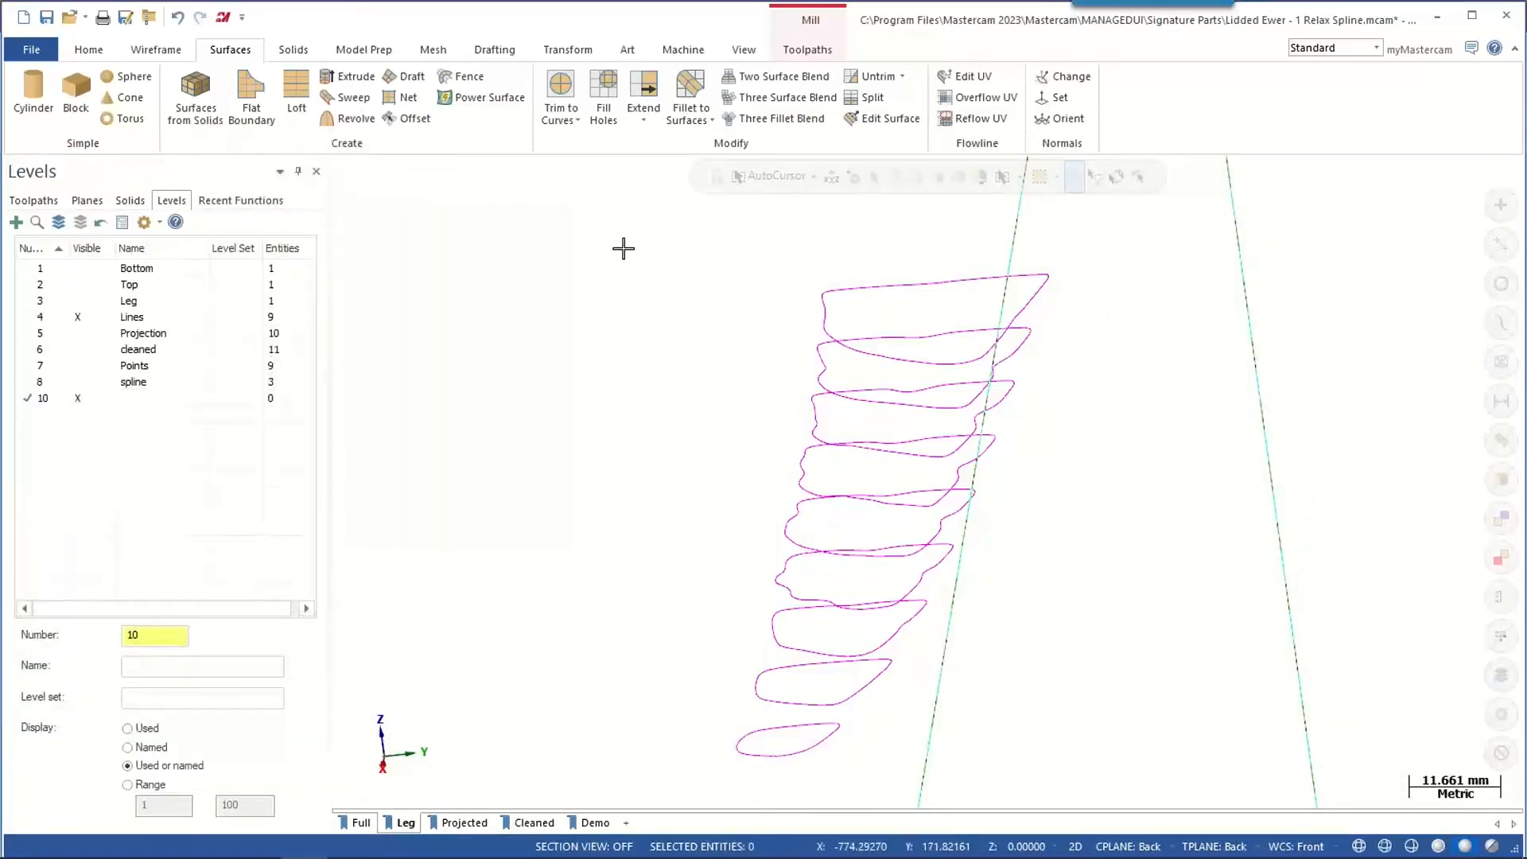
- Examine the node points of the second-highest leg curve in Edit Spline, and leave the curve unedited
left_click(153, 49)
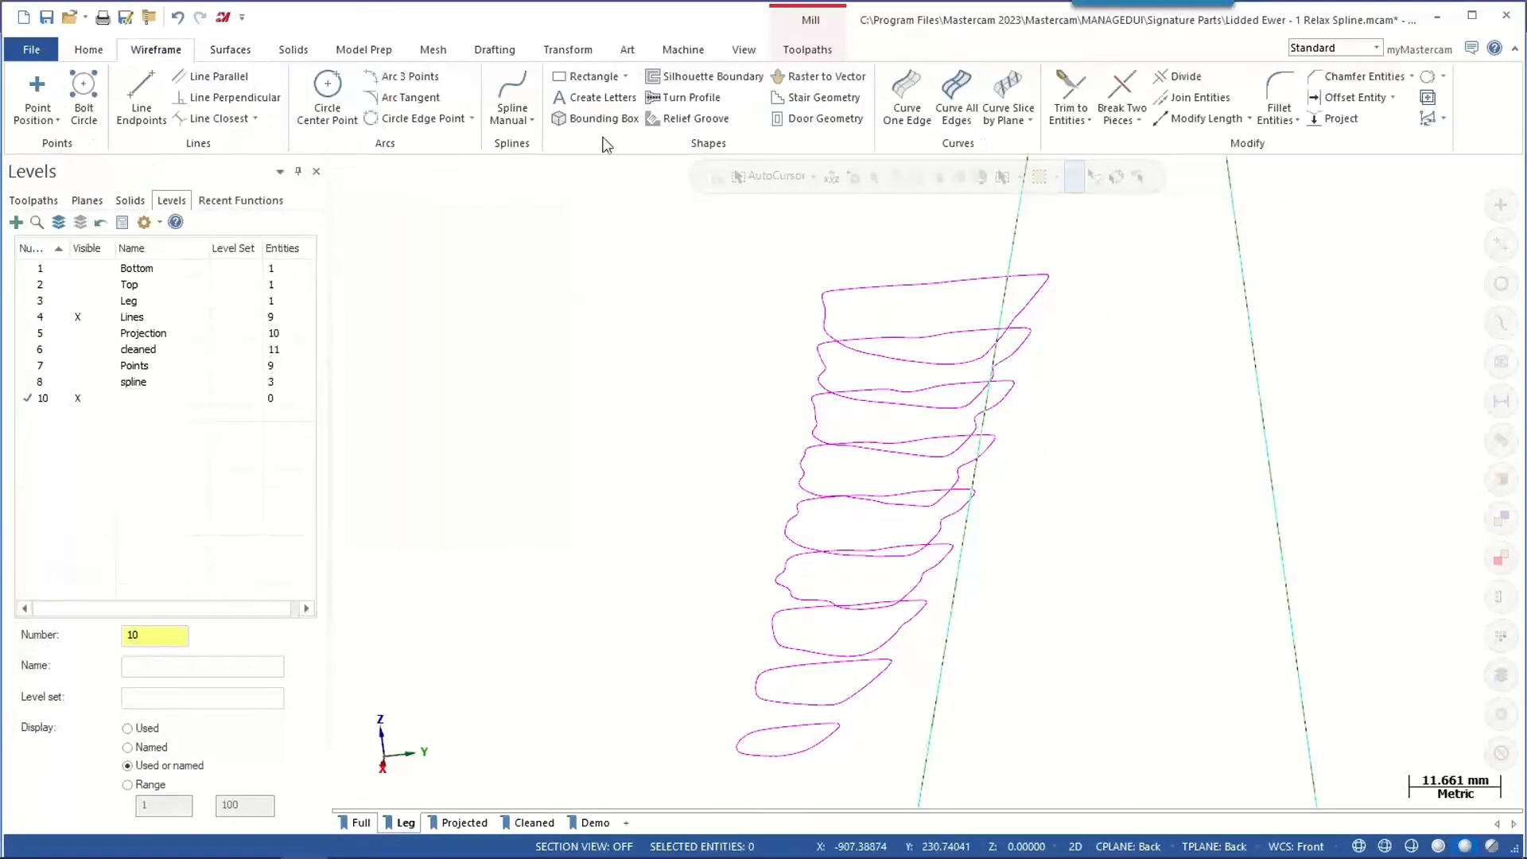
left_click(1442, 118)
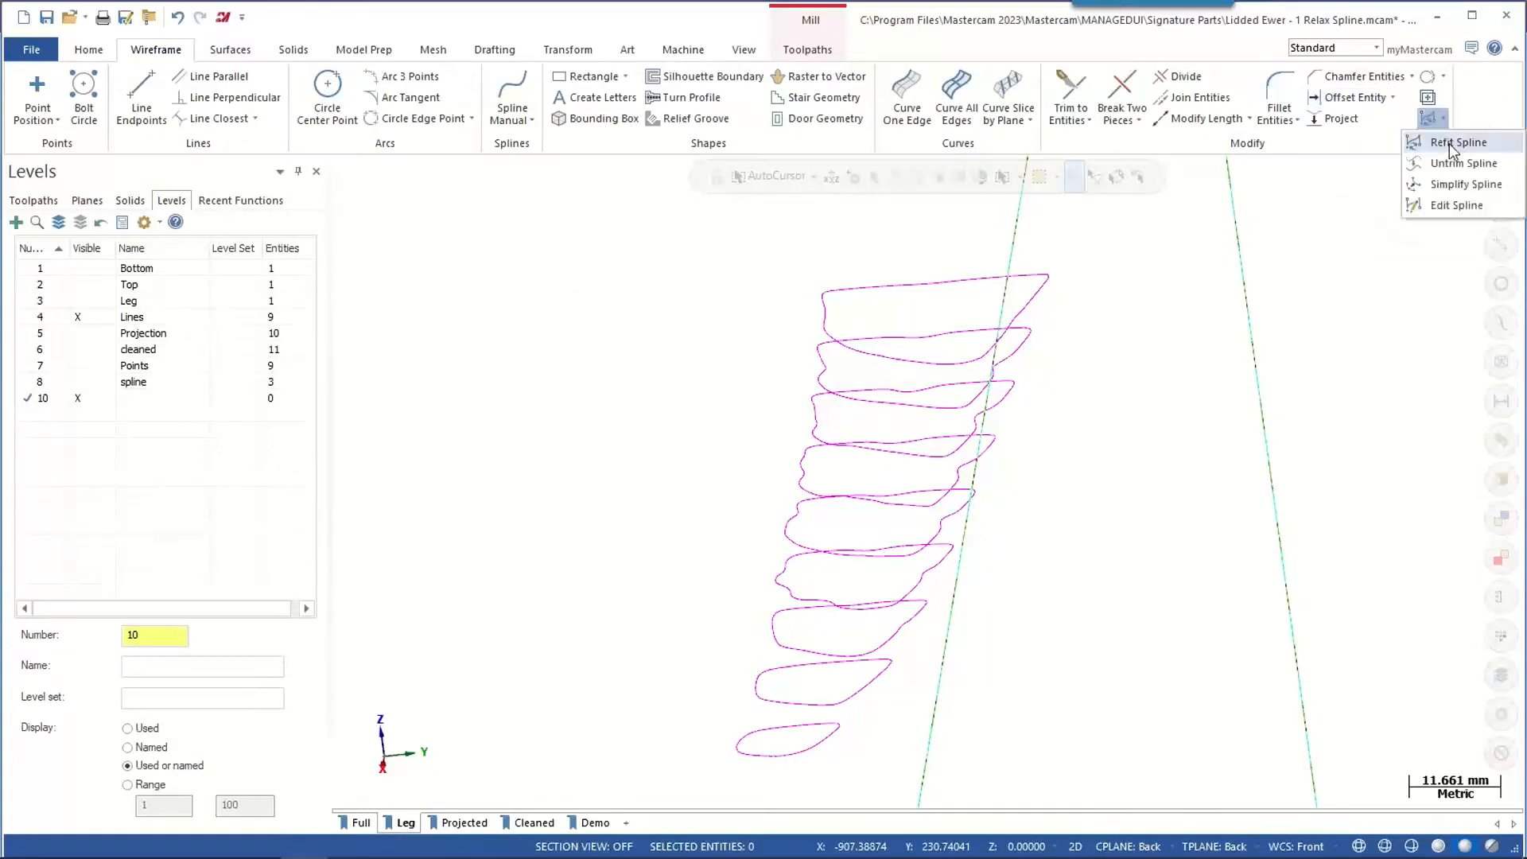
left_click(1449, 208)
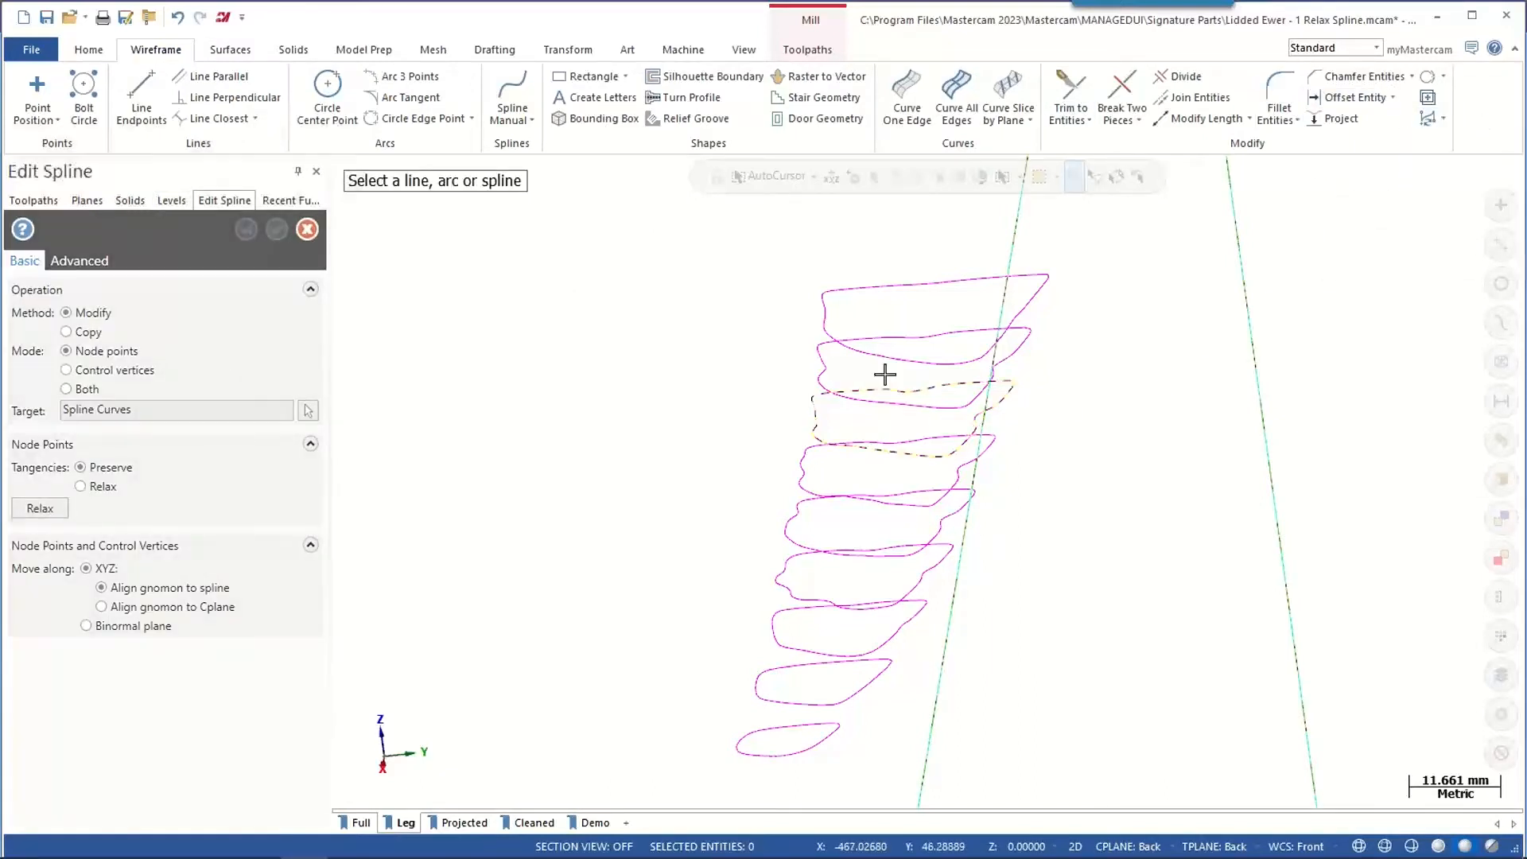
left_click(861, 398)
scroll(899, 377, "up", 3)
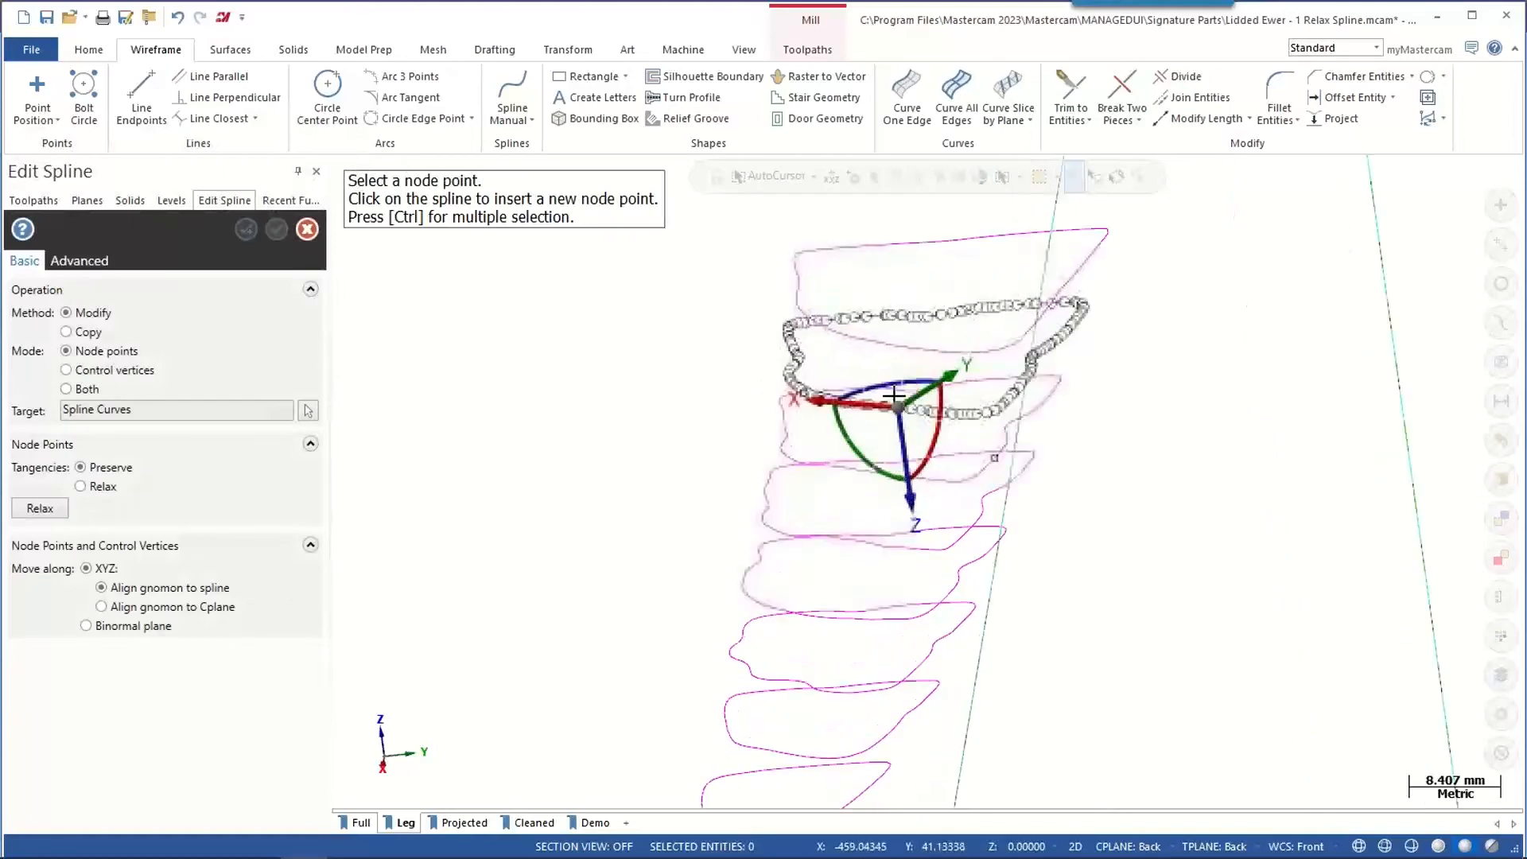
middle_click_drag(900, 377, 766, 450)
left_click_drag(766, 450, 904, 290)
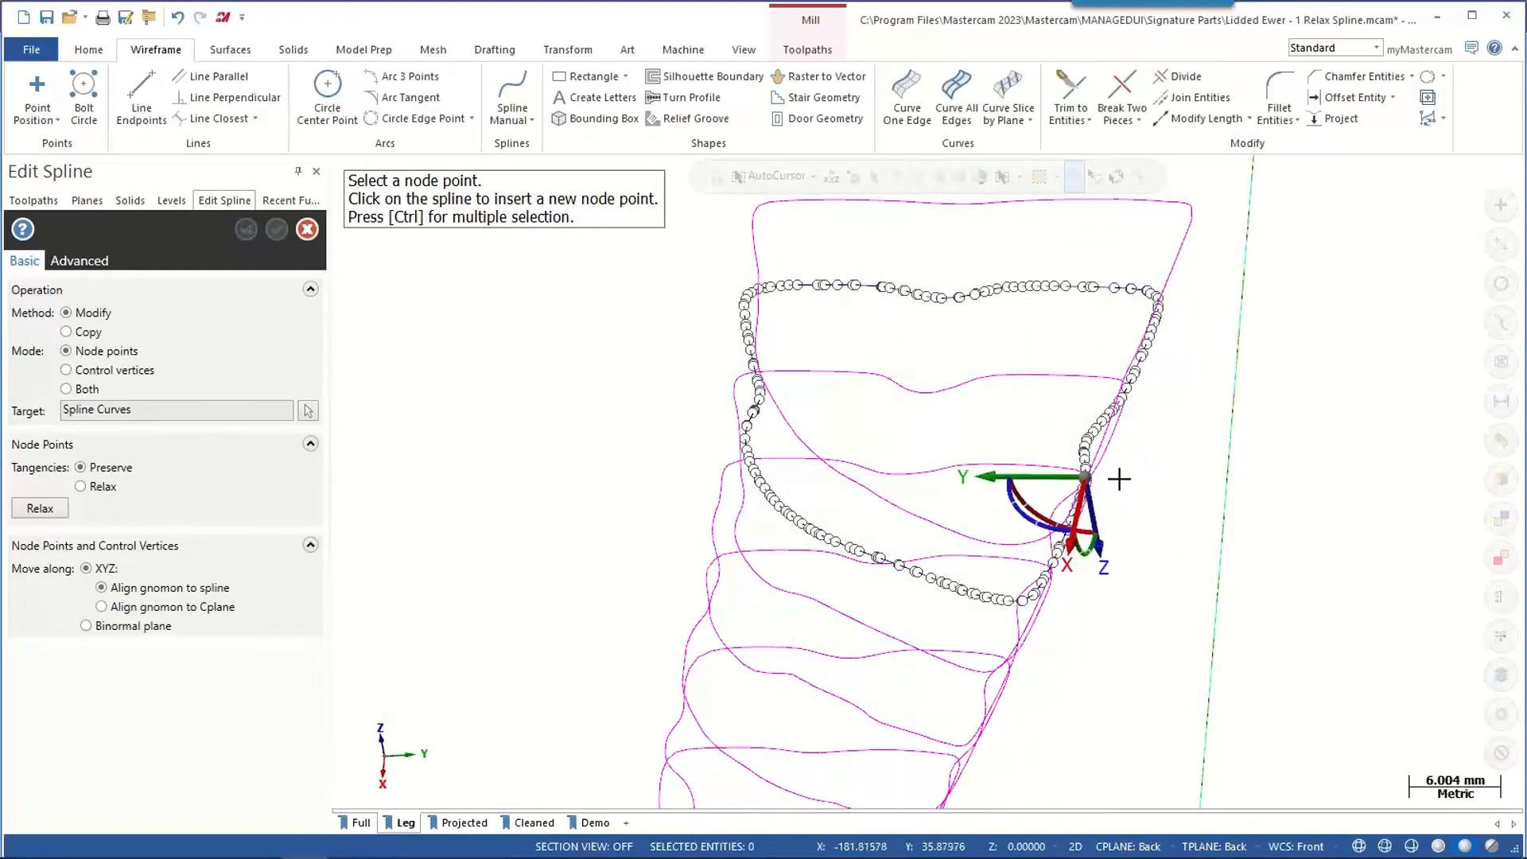
key("Escape")
scroll(1156, 475, "down", 3)
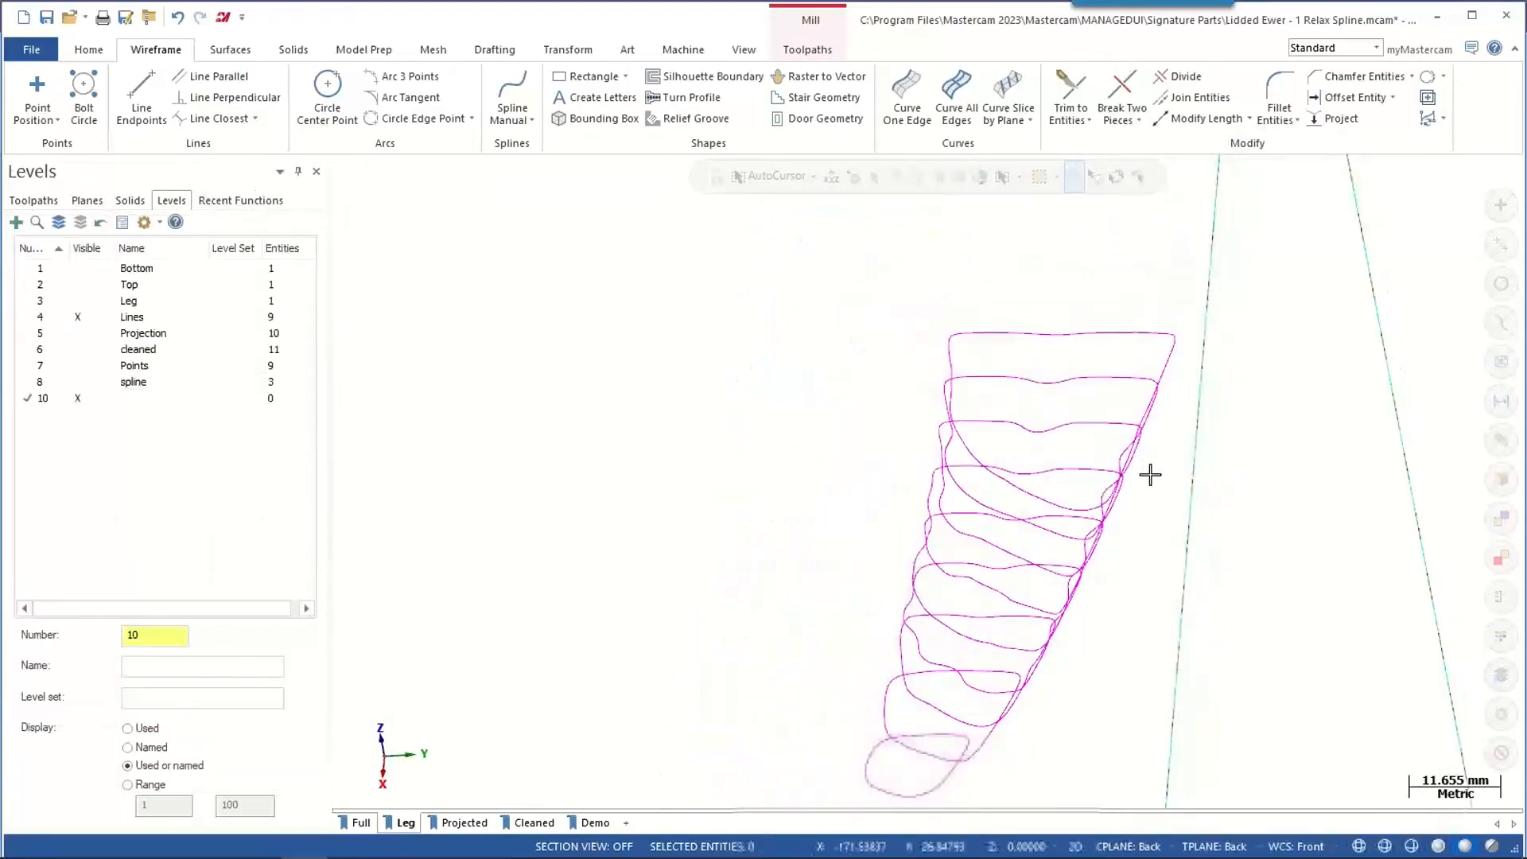
- Refit all nine leg curves with a curve chordal deviation of 0.03, deleting the original splines
scroll(1150, 475, "down", 1)
left_click(1426, 117)
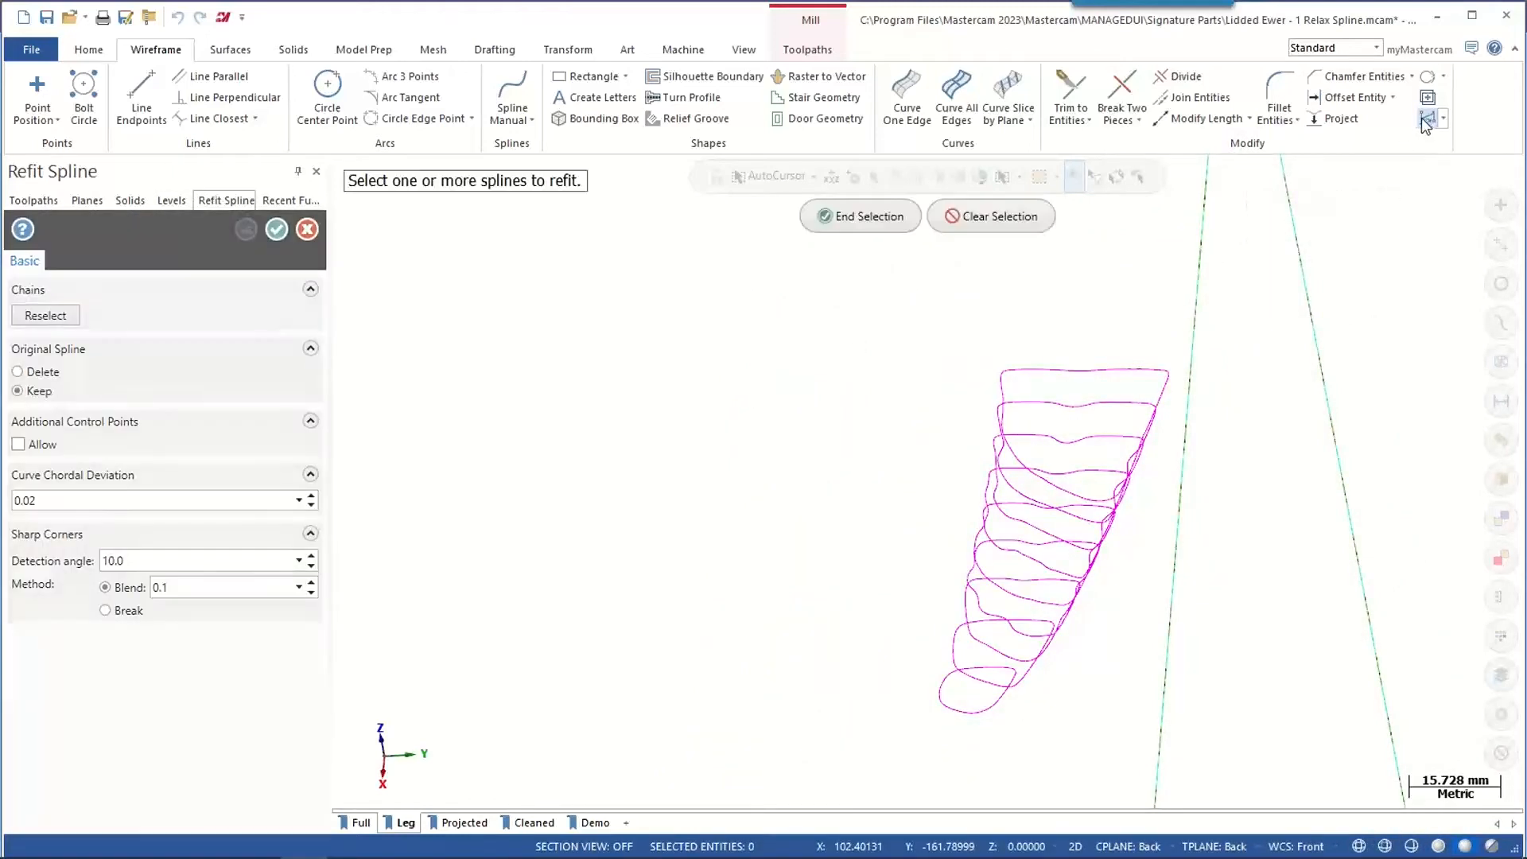
left_click_drag(793, 307, 1278, 790)
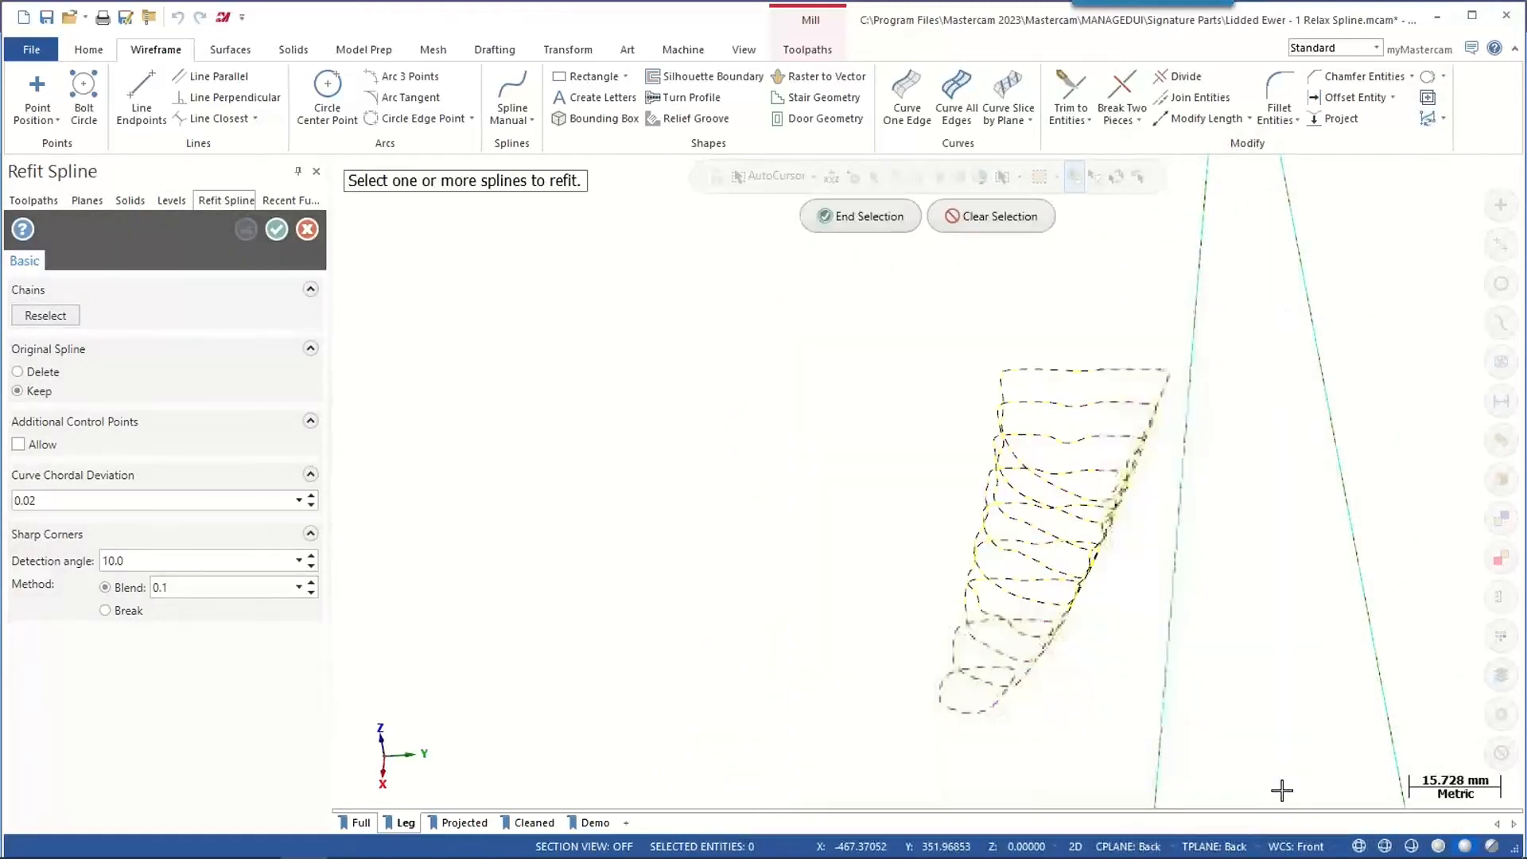
left_click(858, 230)
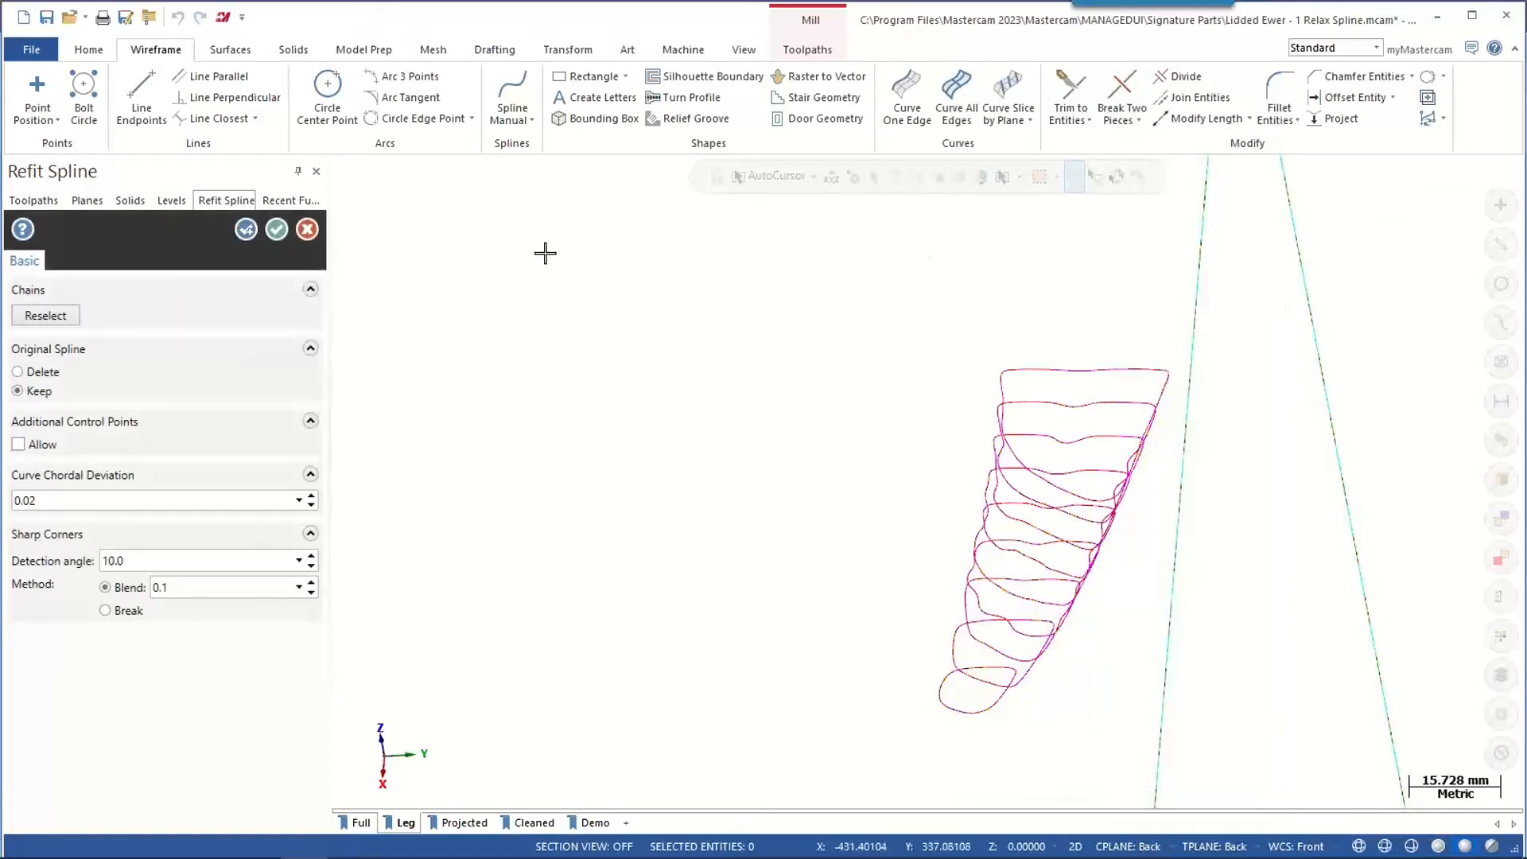
double_click(85, 499)
left_click(20, 372)
left_click(170, 200)
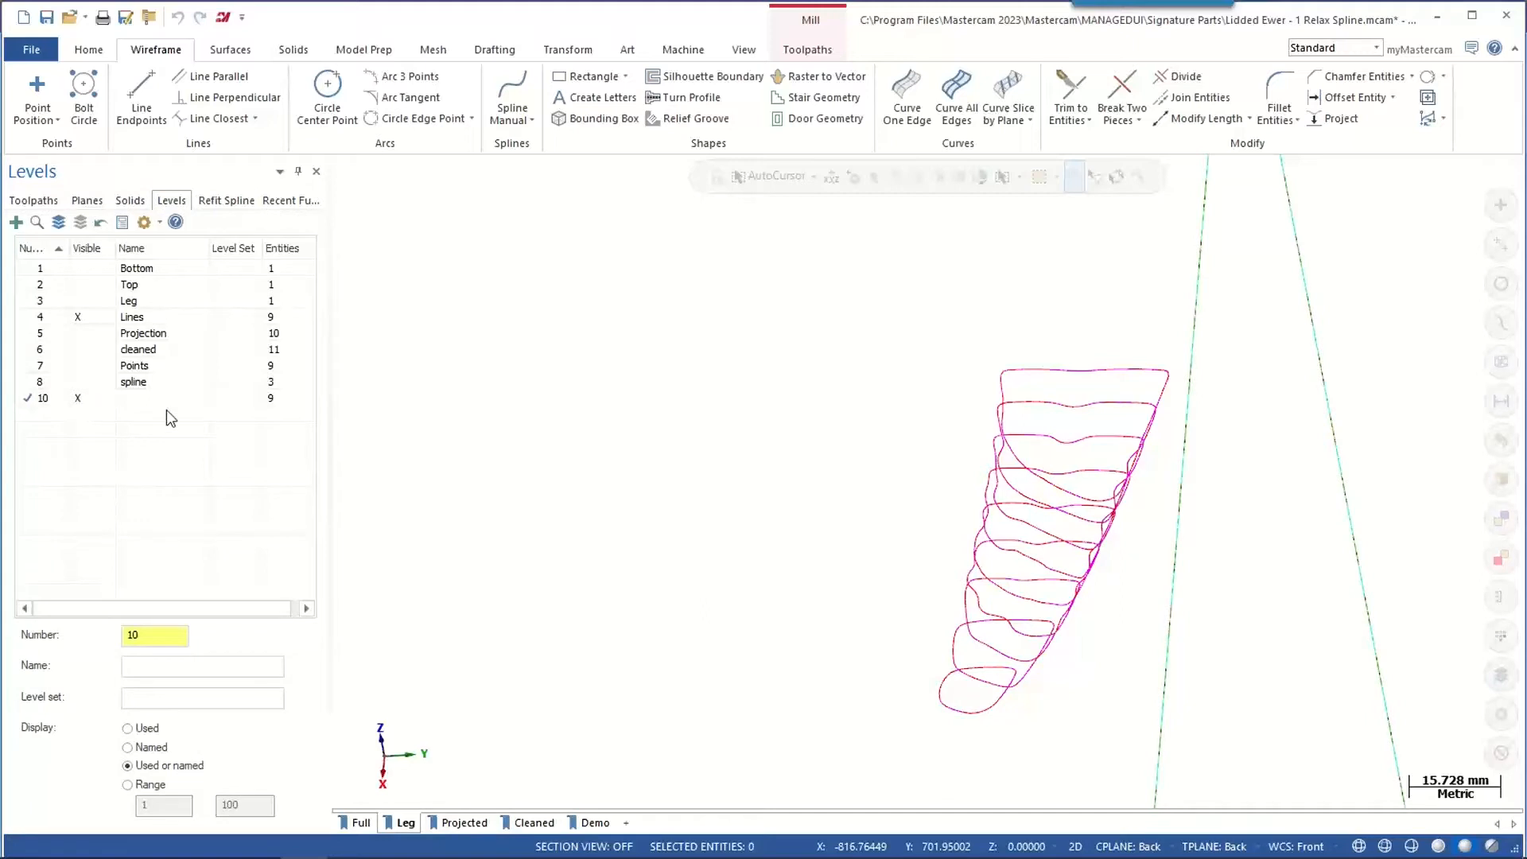
left_click(223, 201)
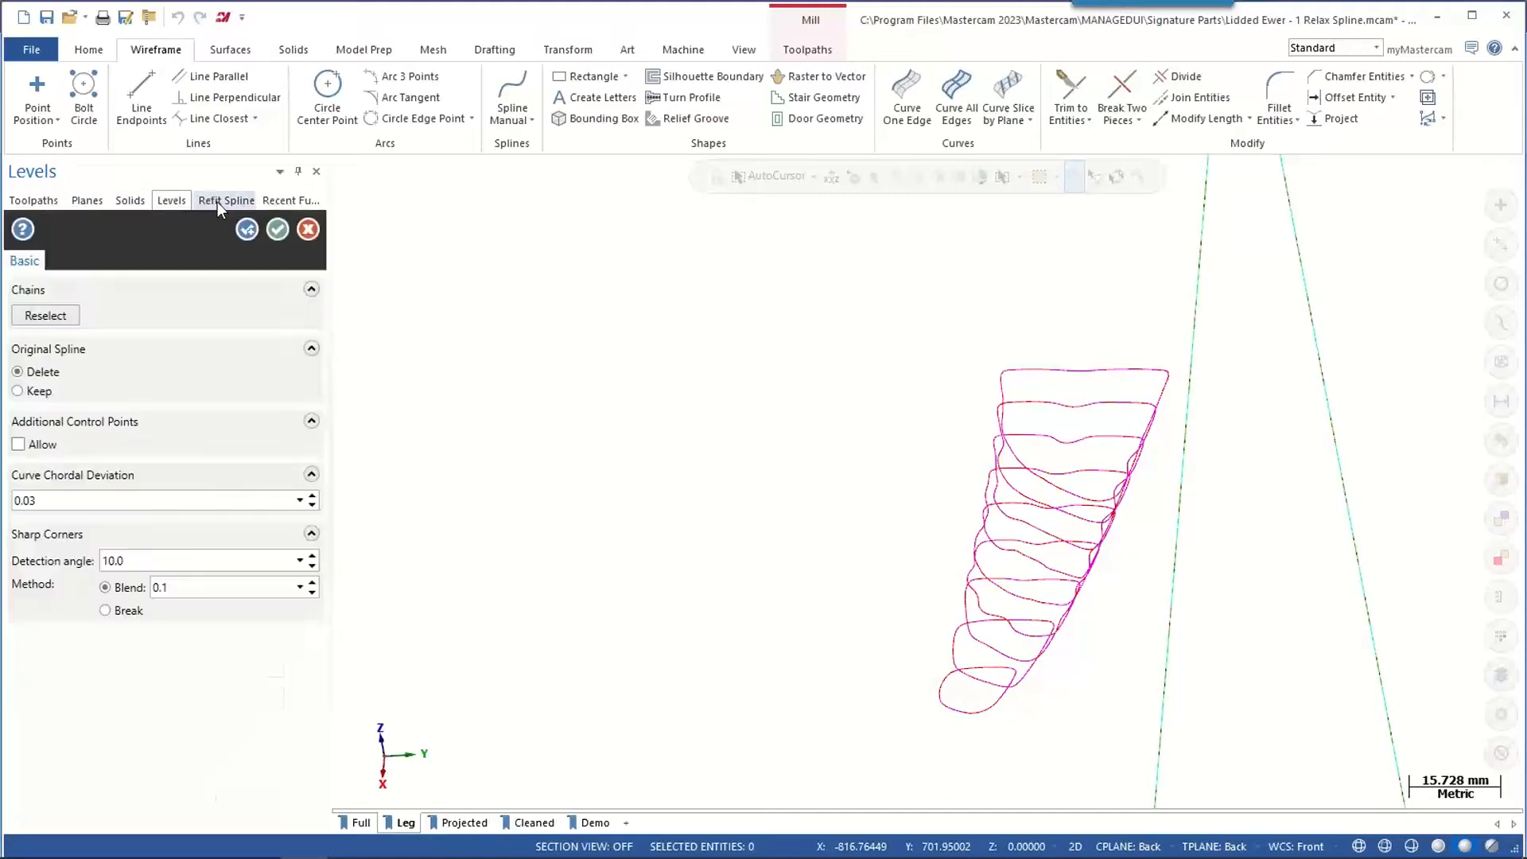
left_click(278, 231)
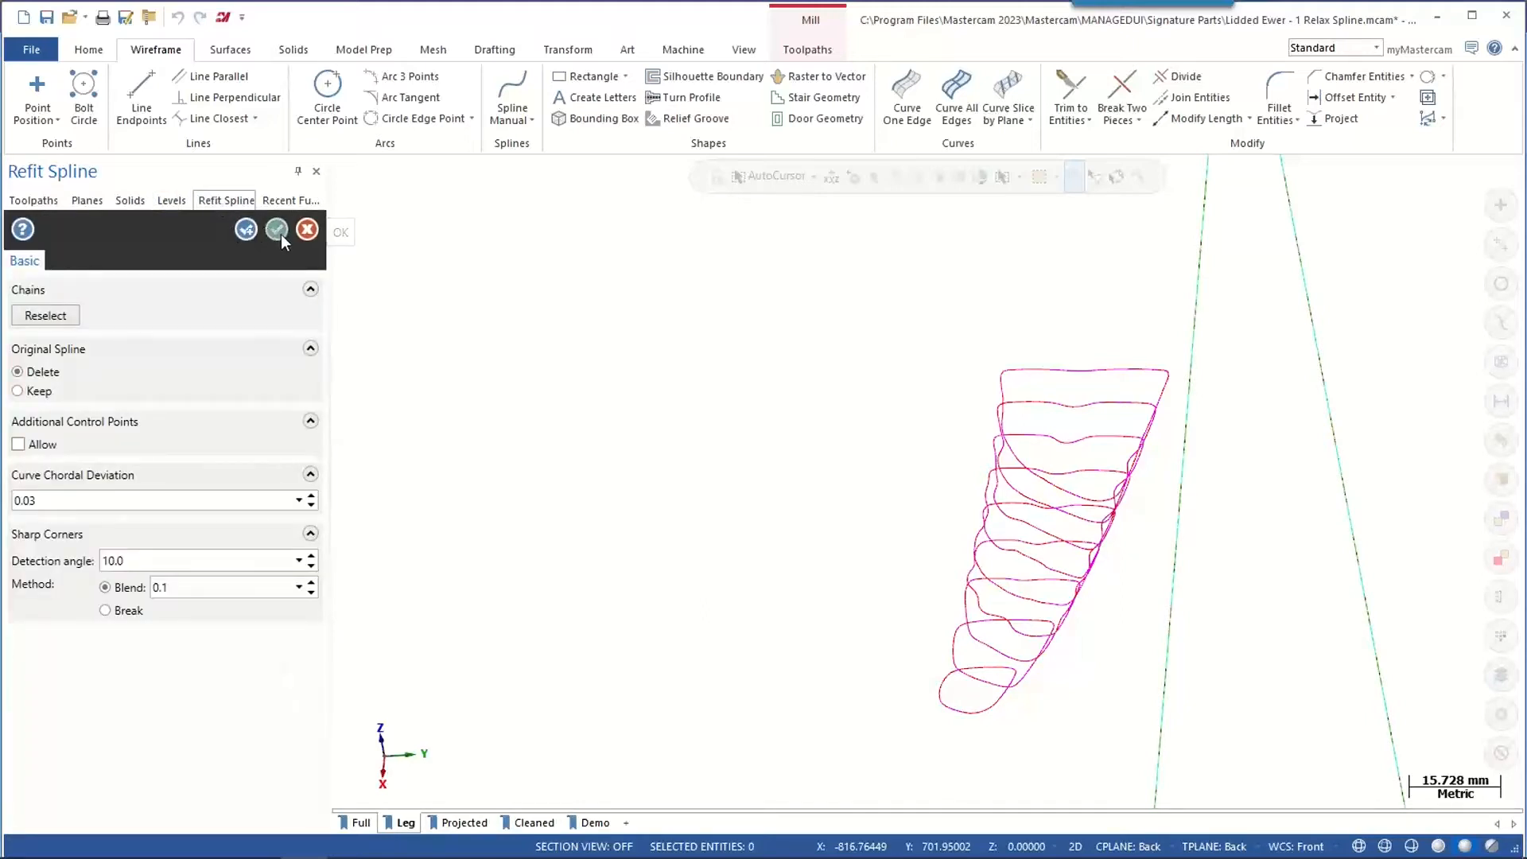
- Check the node distribution along the refitted second-highest leg curve in Edit Spline, and exit without changes
left_click(1430, 117)
left_click(1436, 207)
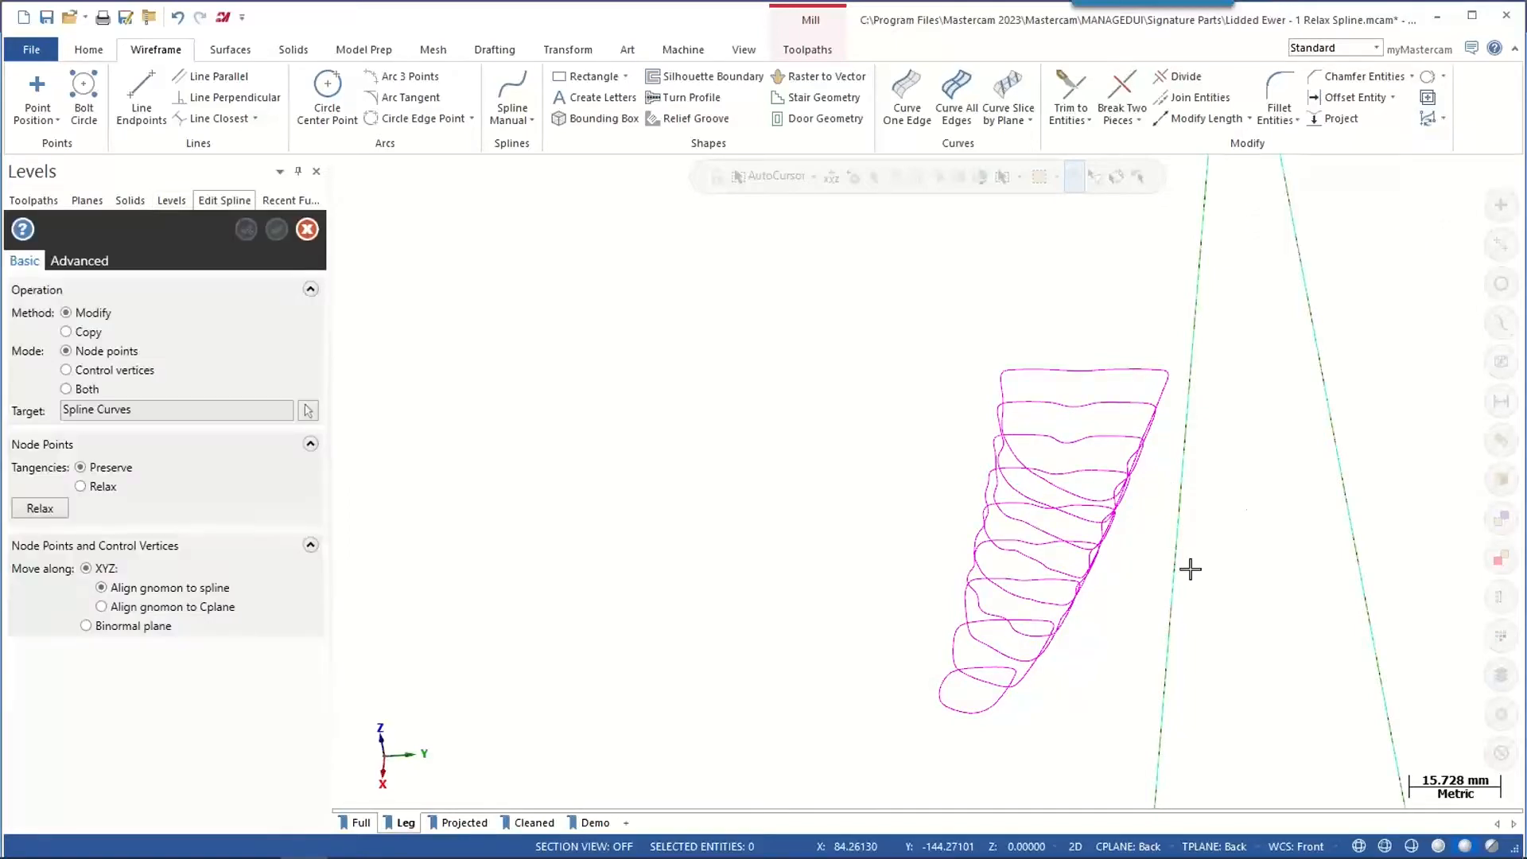
left_click(1014, 486)
scroll(1017, 501, "up", 4)
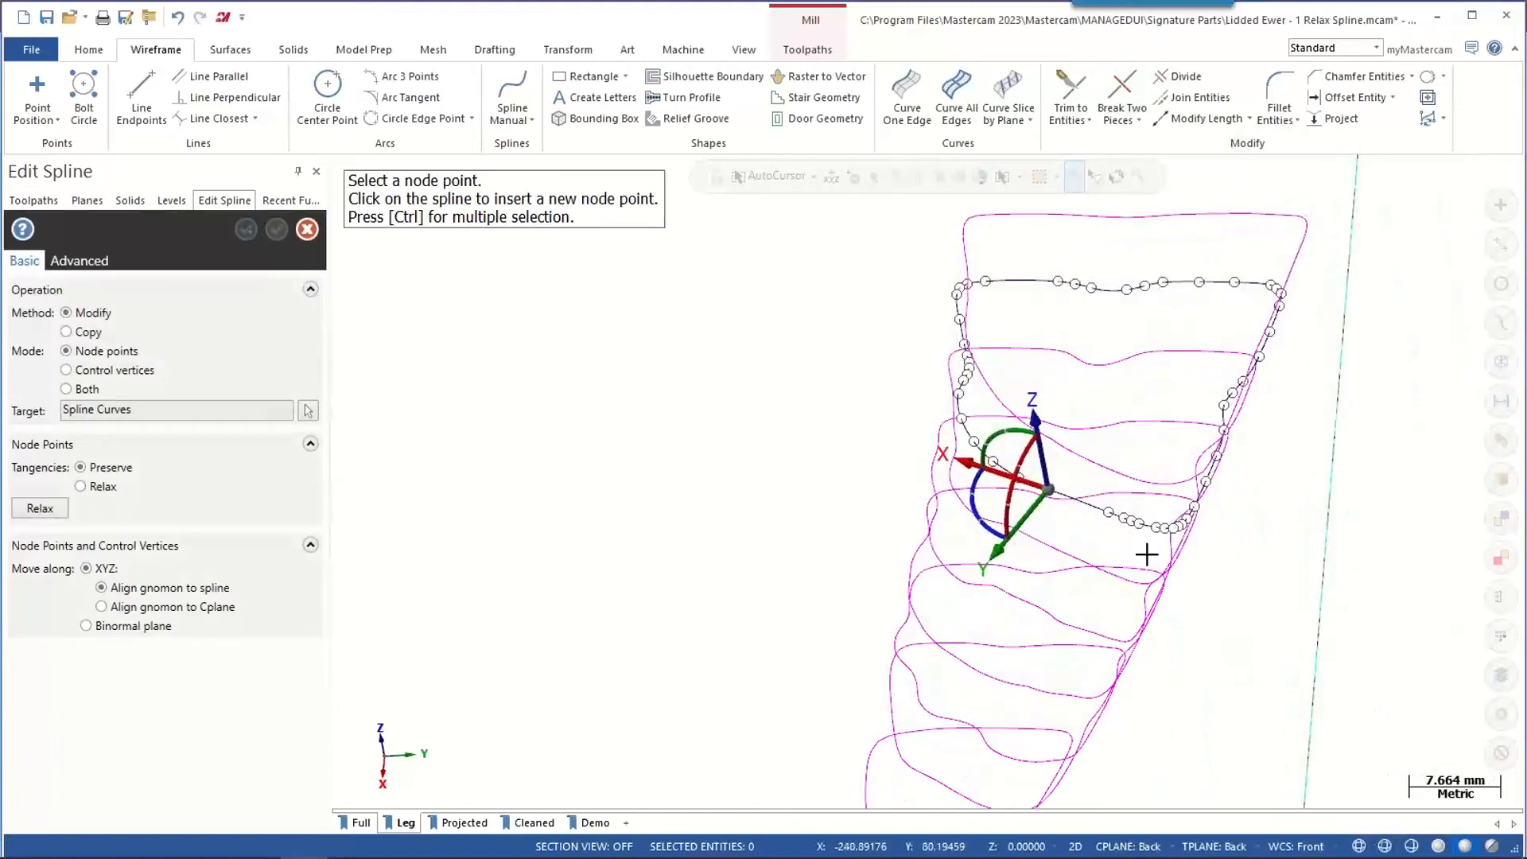
left_click(1182, 521)
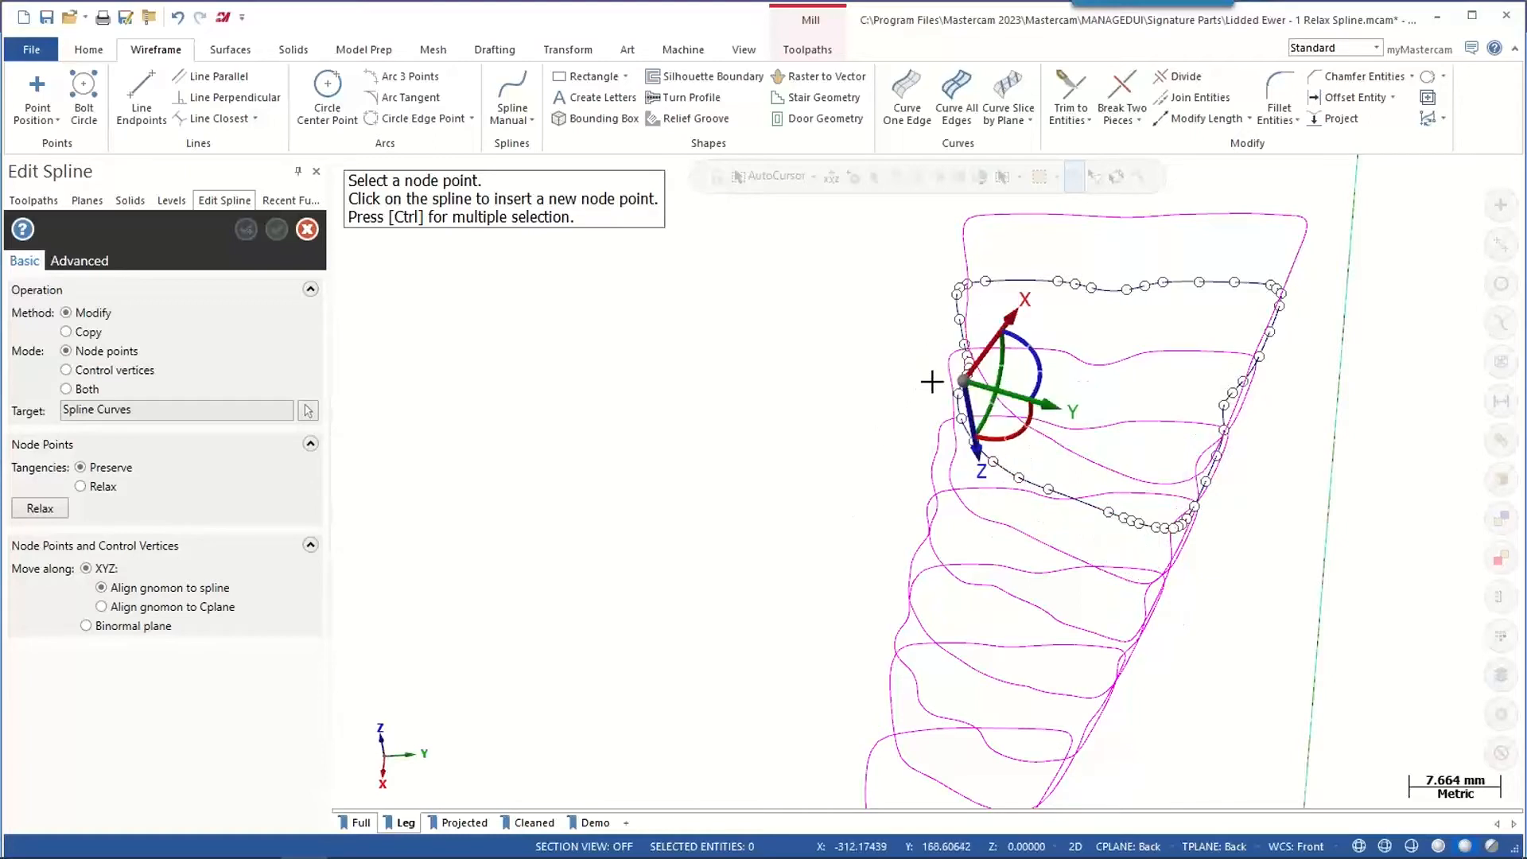
key("Escape")
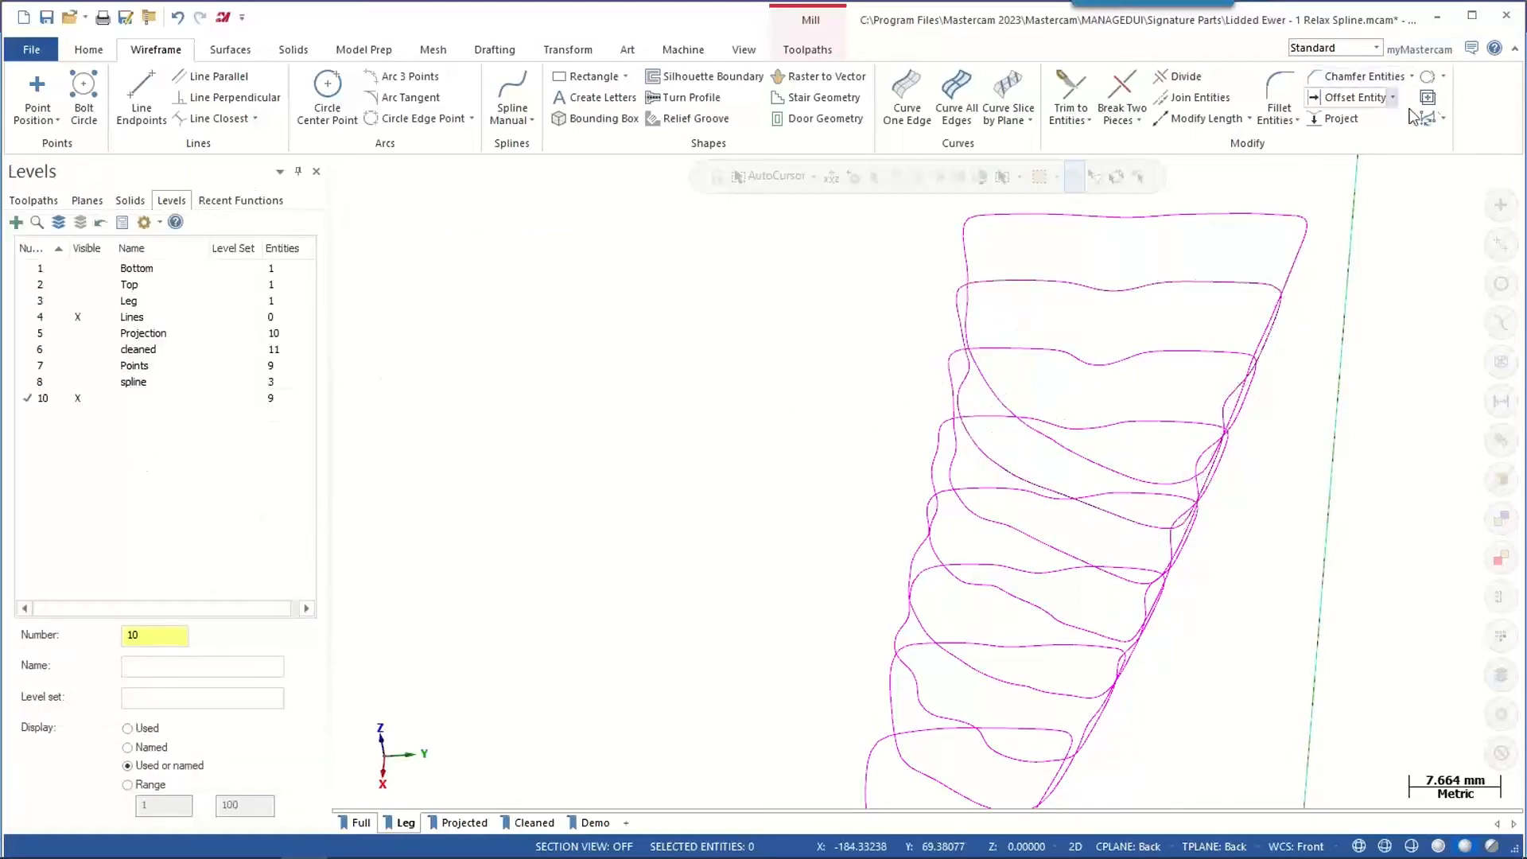
left_click(1446, 124)
left_click(1455, 205)
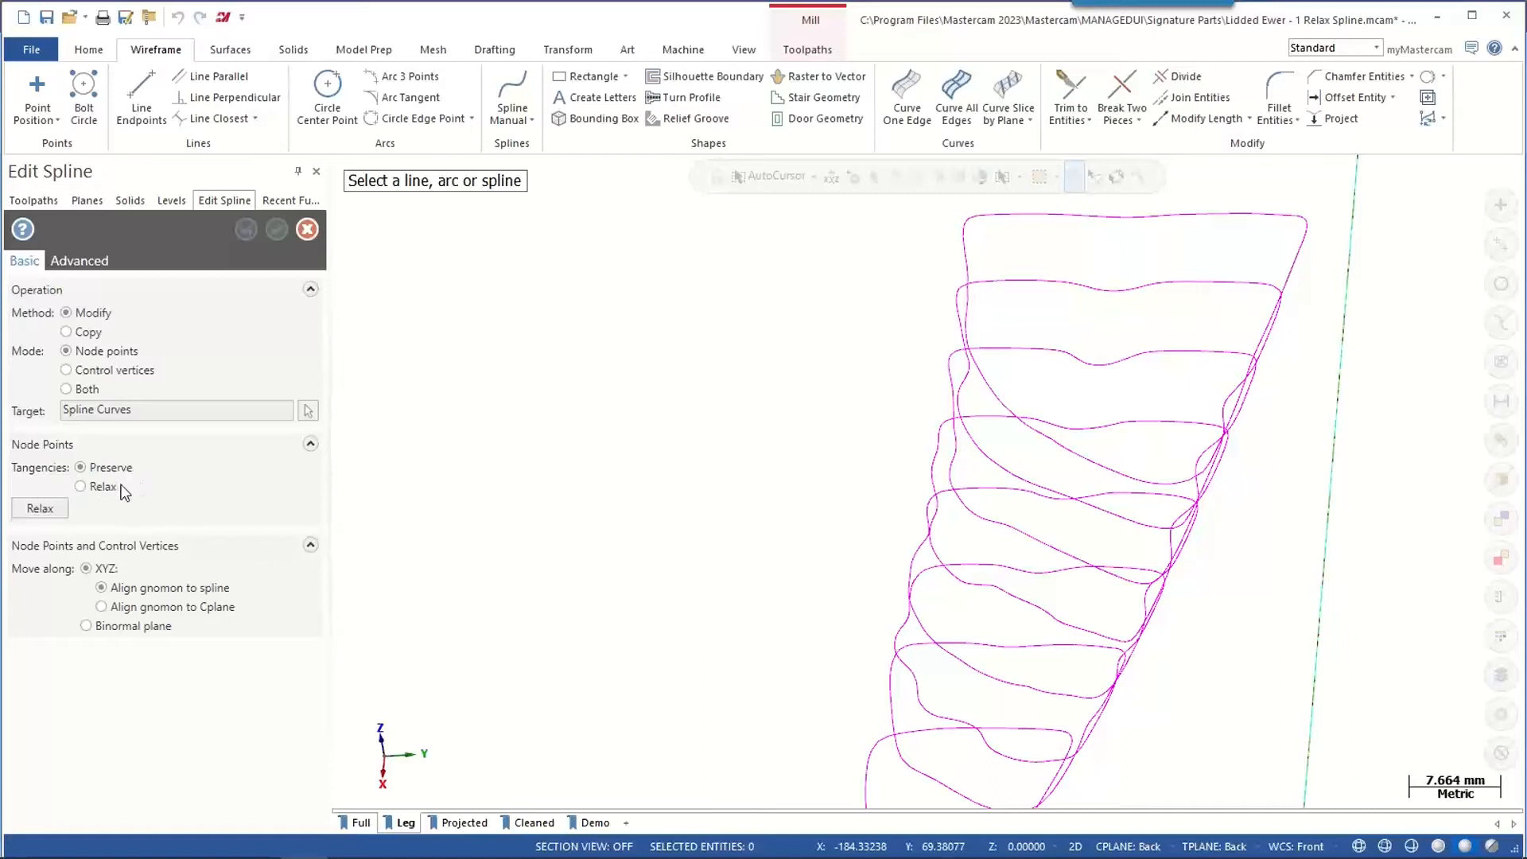
key("Escape")
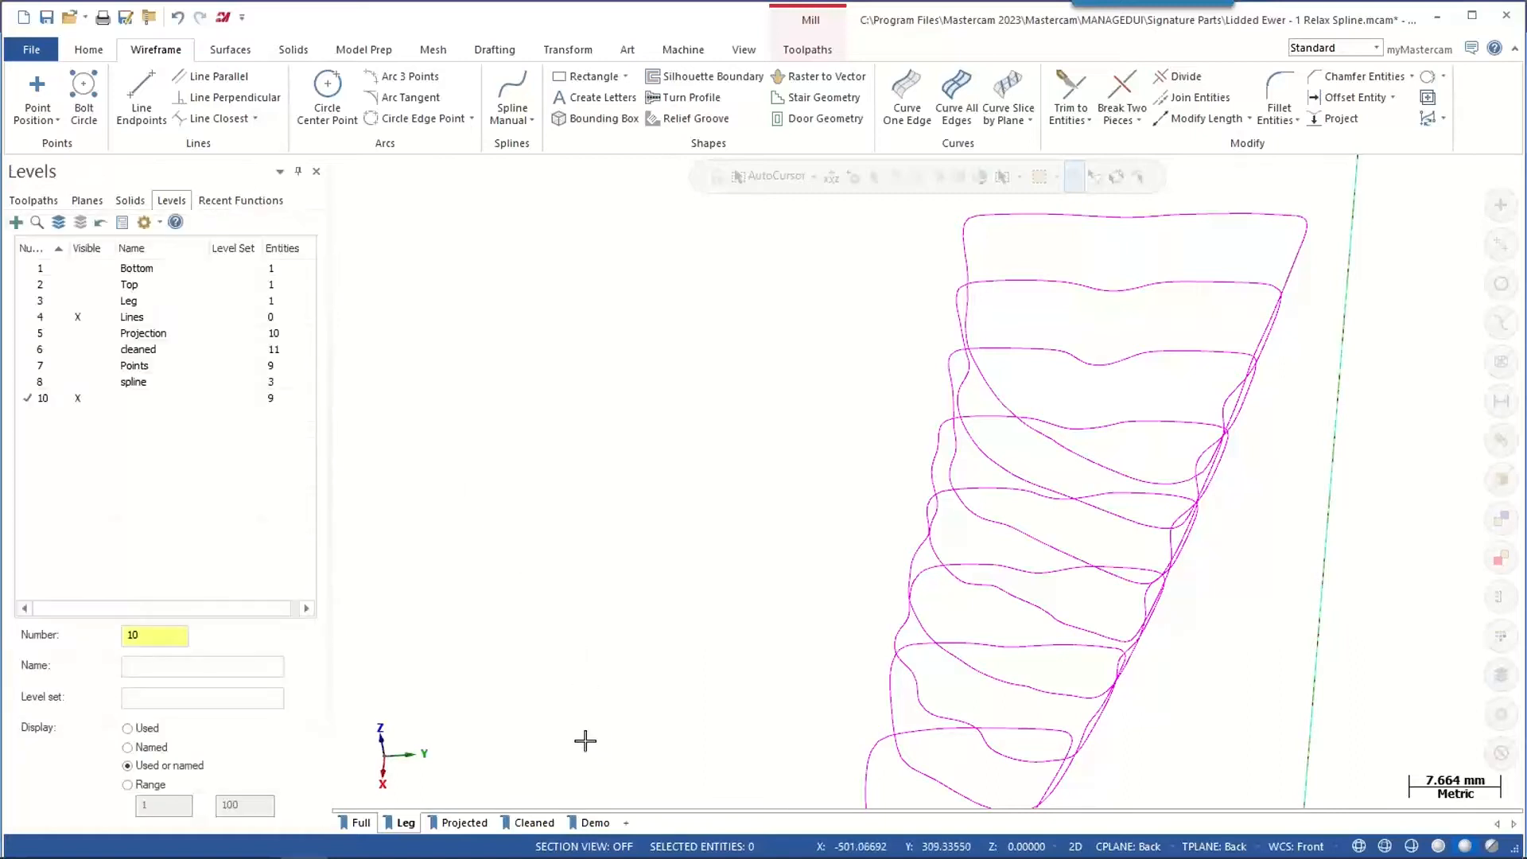
- Switch to the Demo viewsheet and delete the closed spline's indented node point in Edit Spline, with Tangencies set to Preserve
left_click(596, 826)
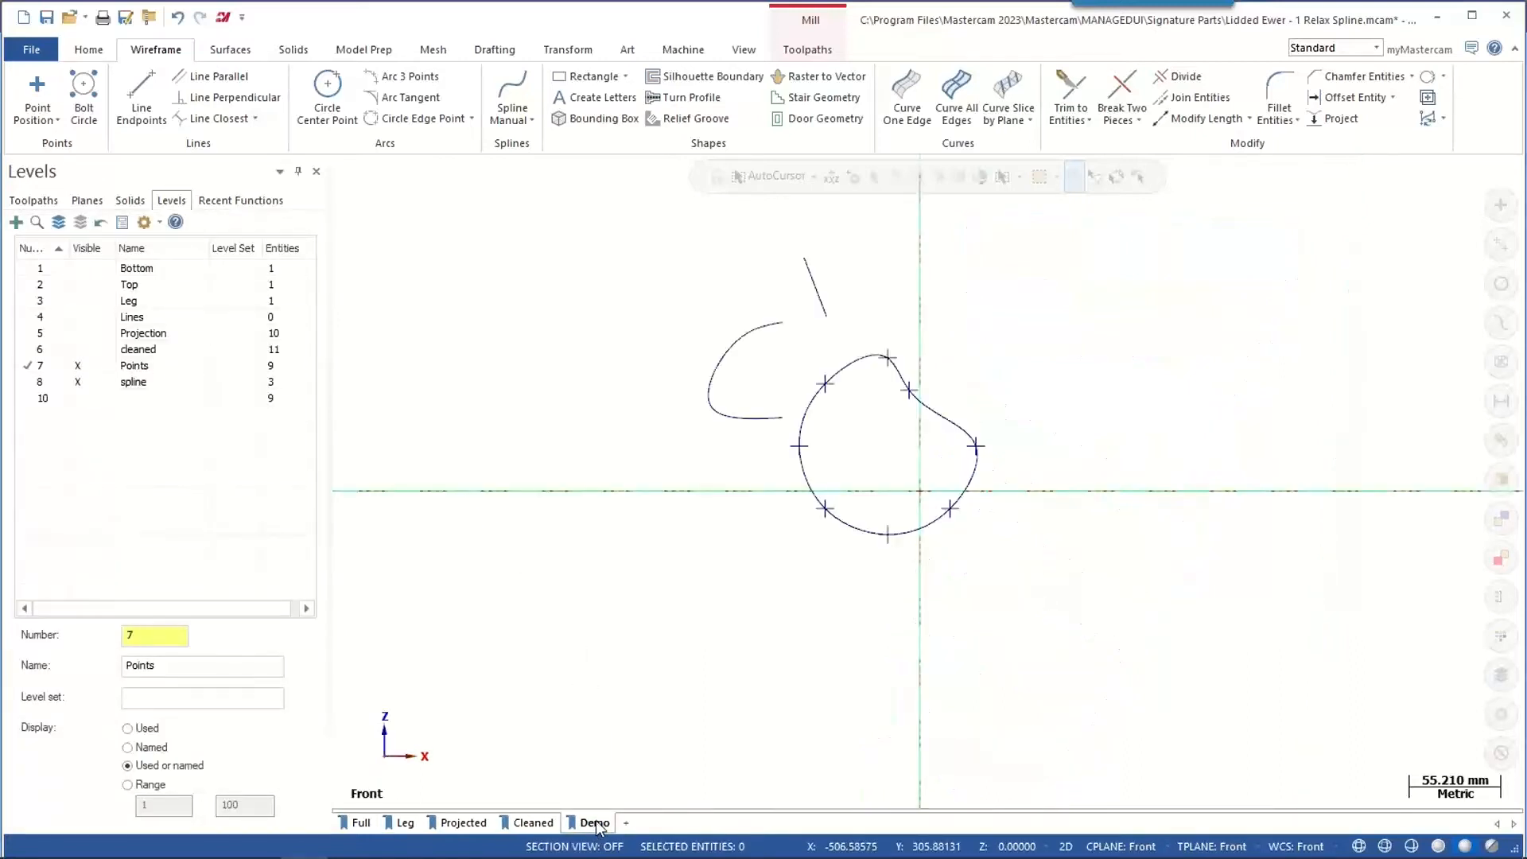
left_click(1443, 117)
left_click(1469, 204)
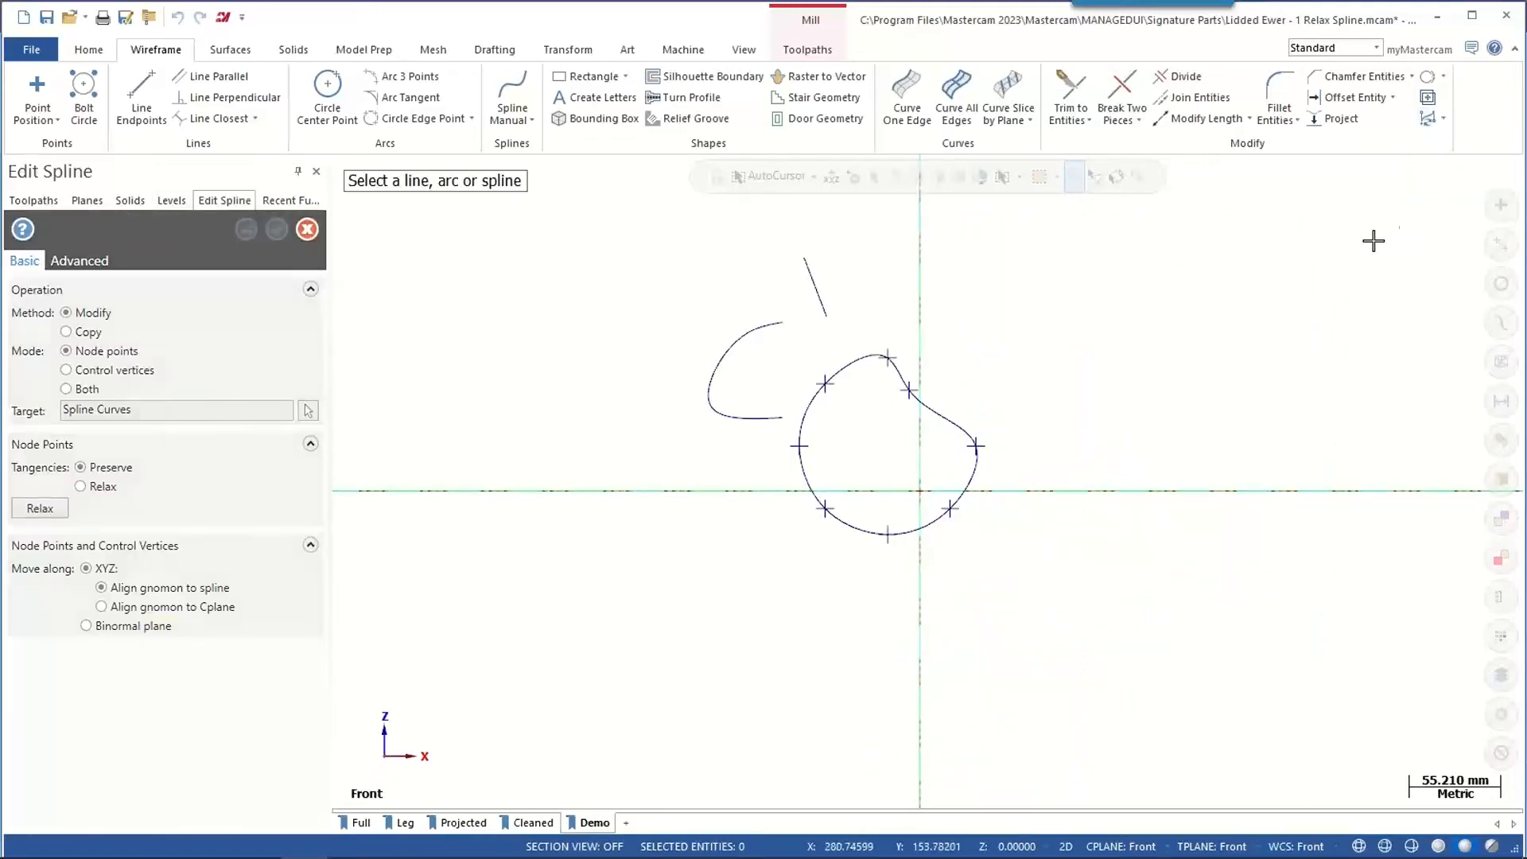
left_click(946, 422)
left_click(910, 392)
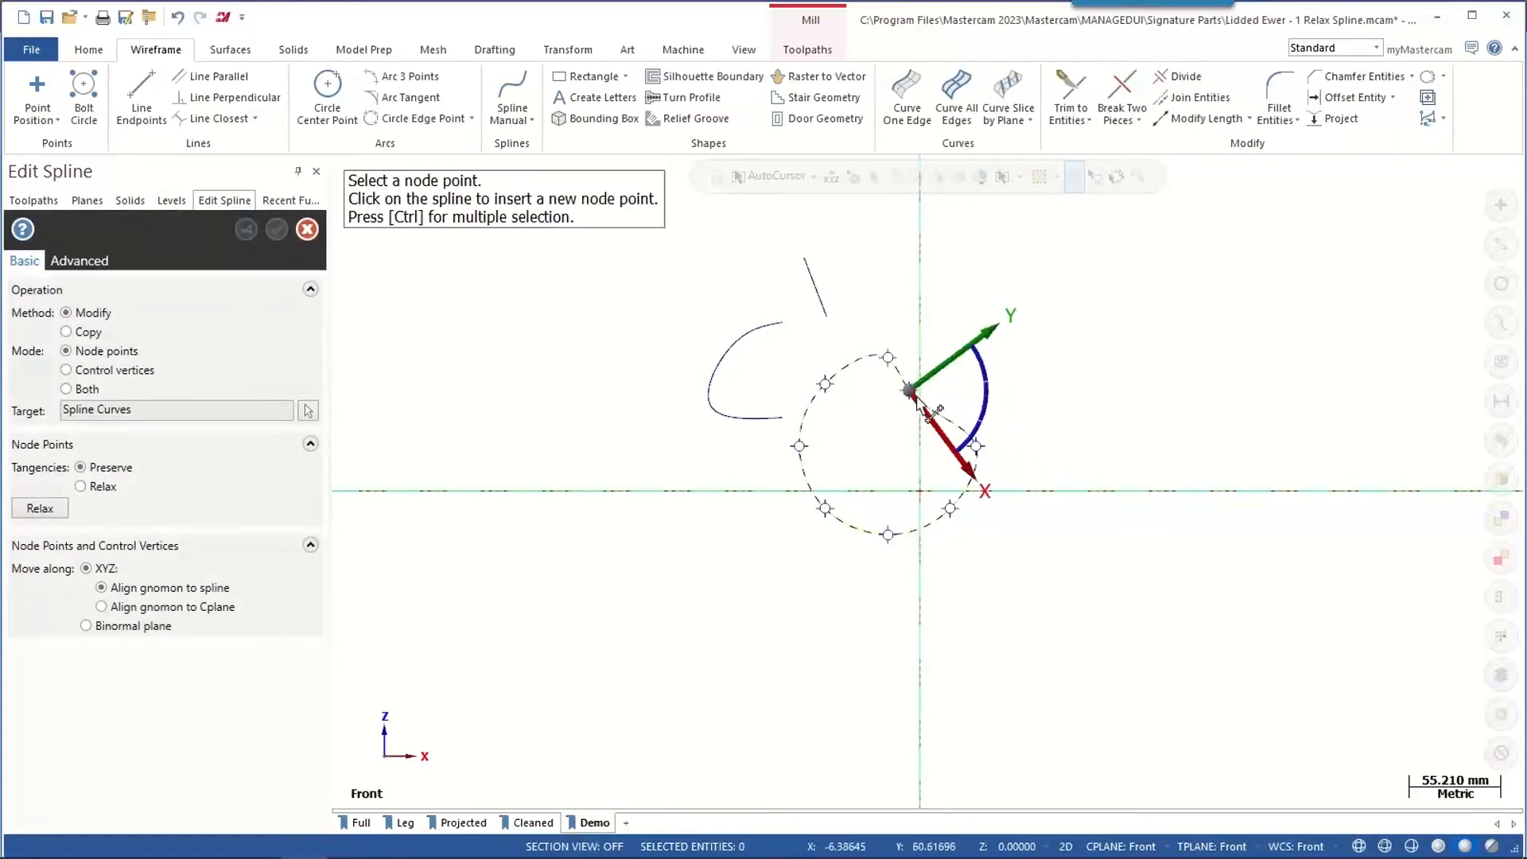
left_click(909, 390)
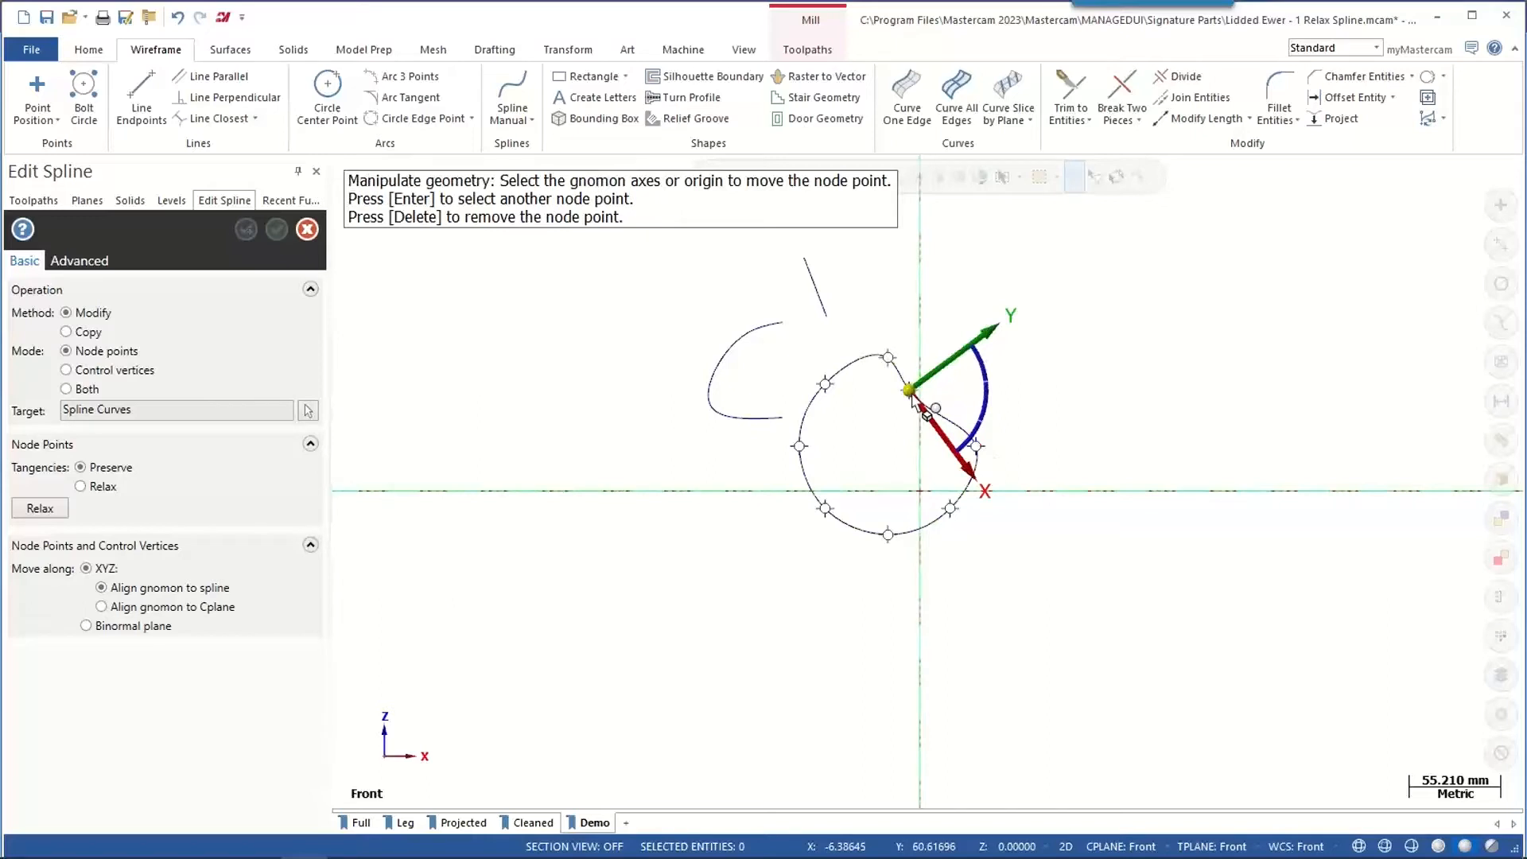
key("Delete")
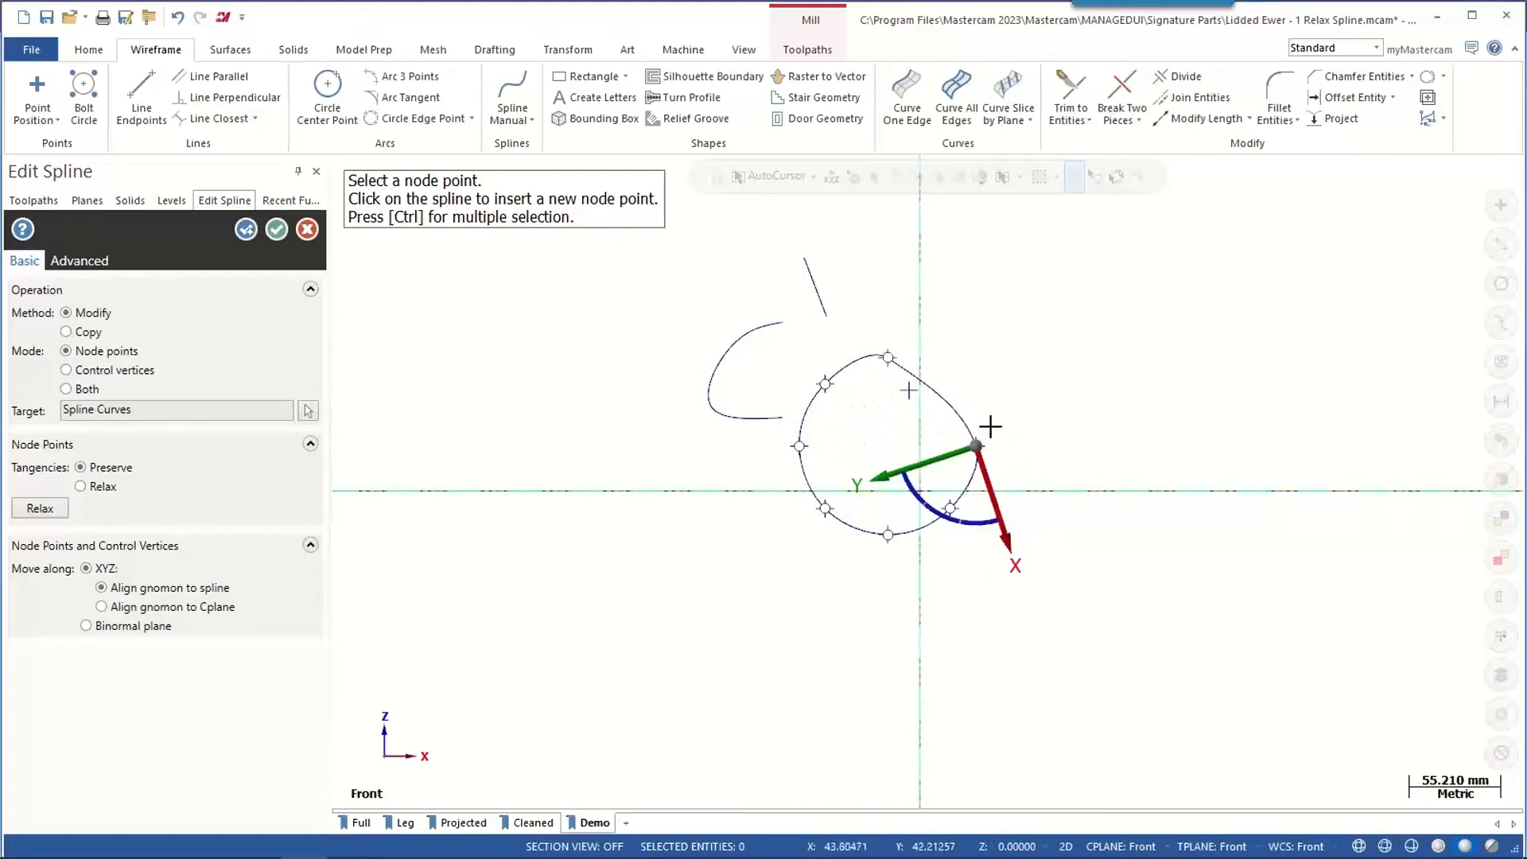
- Undo the node deletion, delete the indented node point again with Tangencies set to Relax, and apply the spline edit
key("ctrl+z")
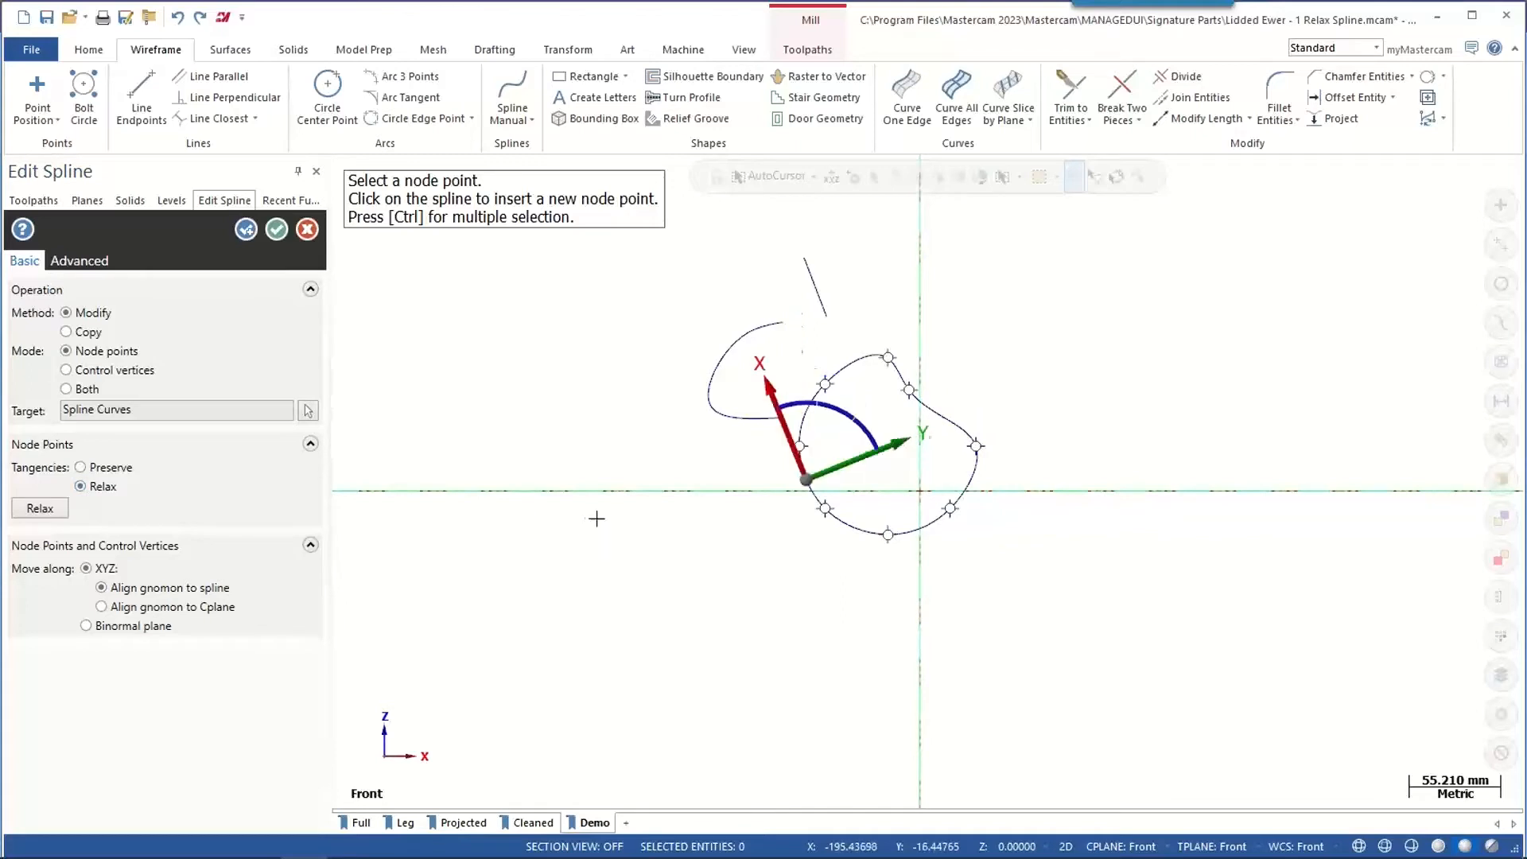
left_click(909, 390)
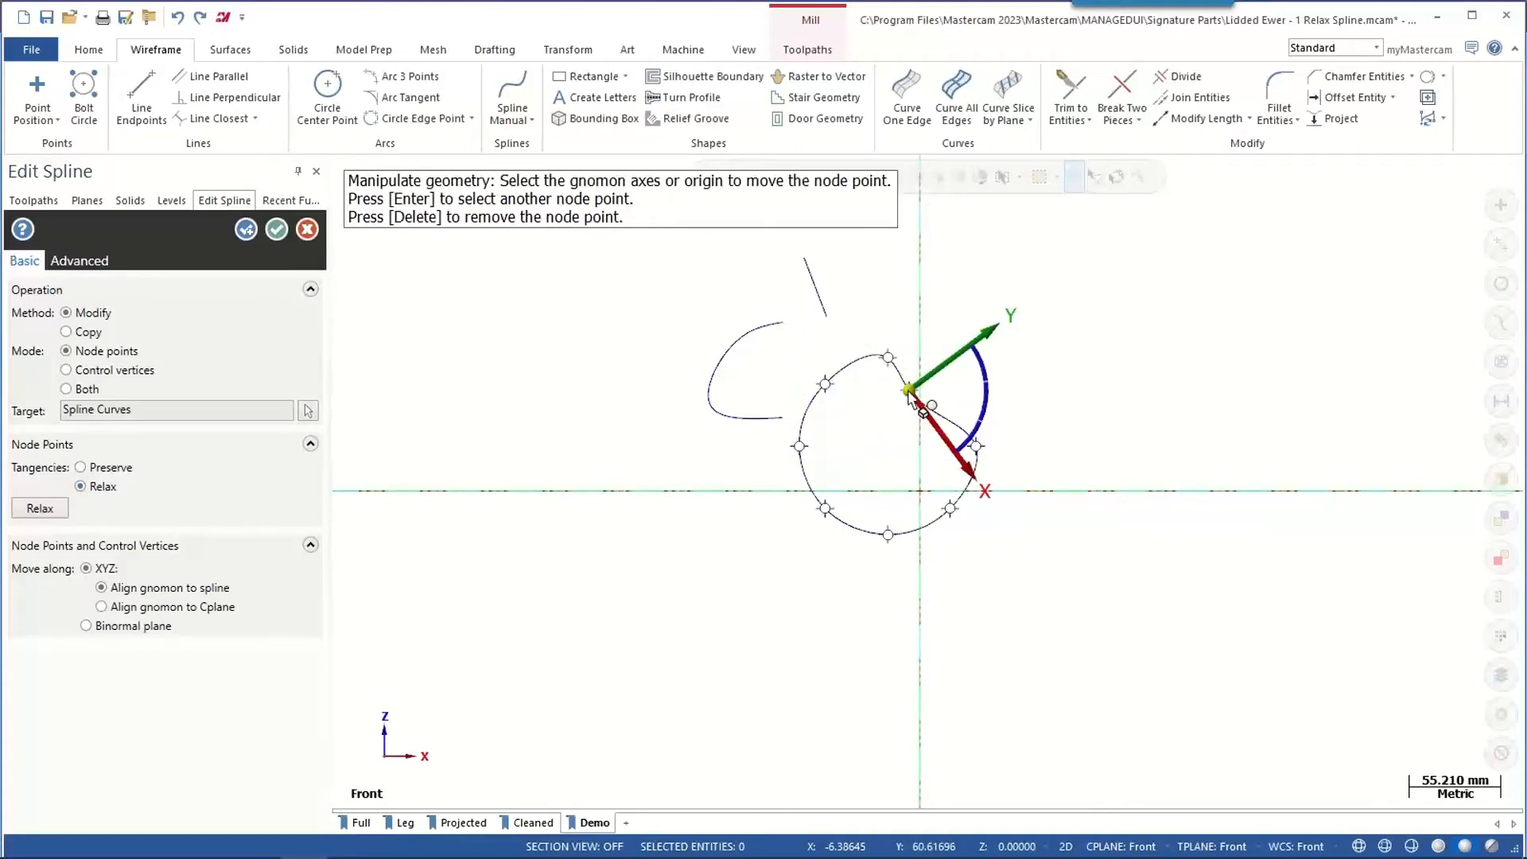
key("Delete")
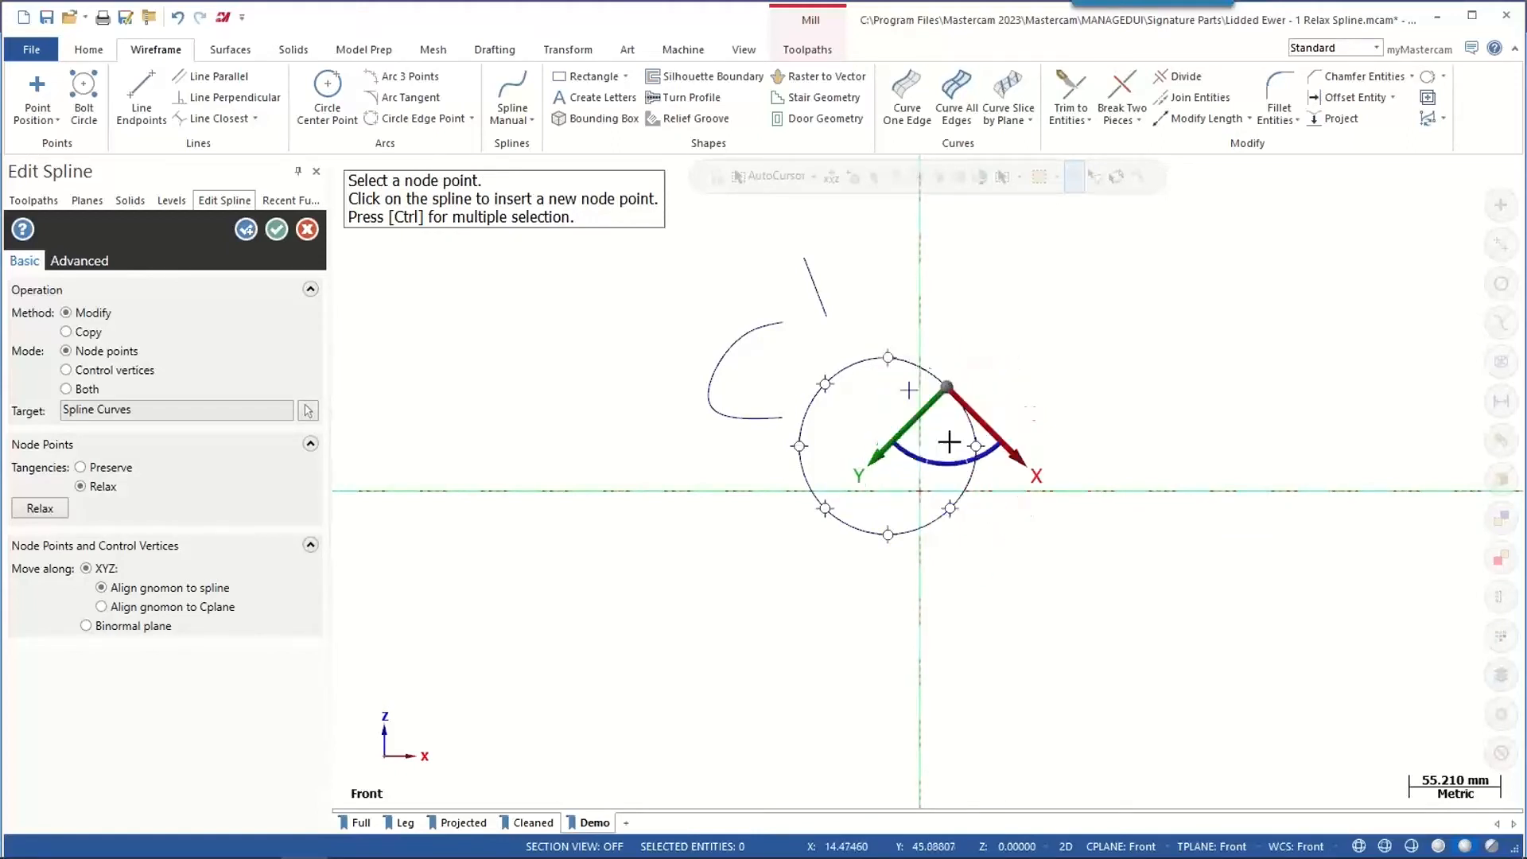
left_click(276, 229)
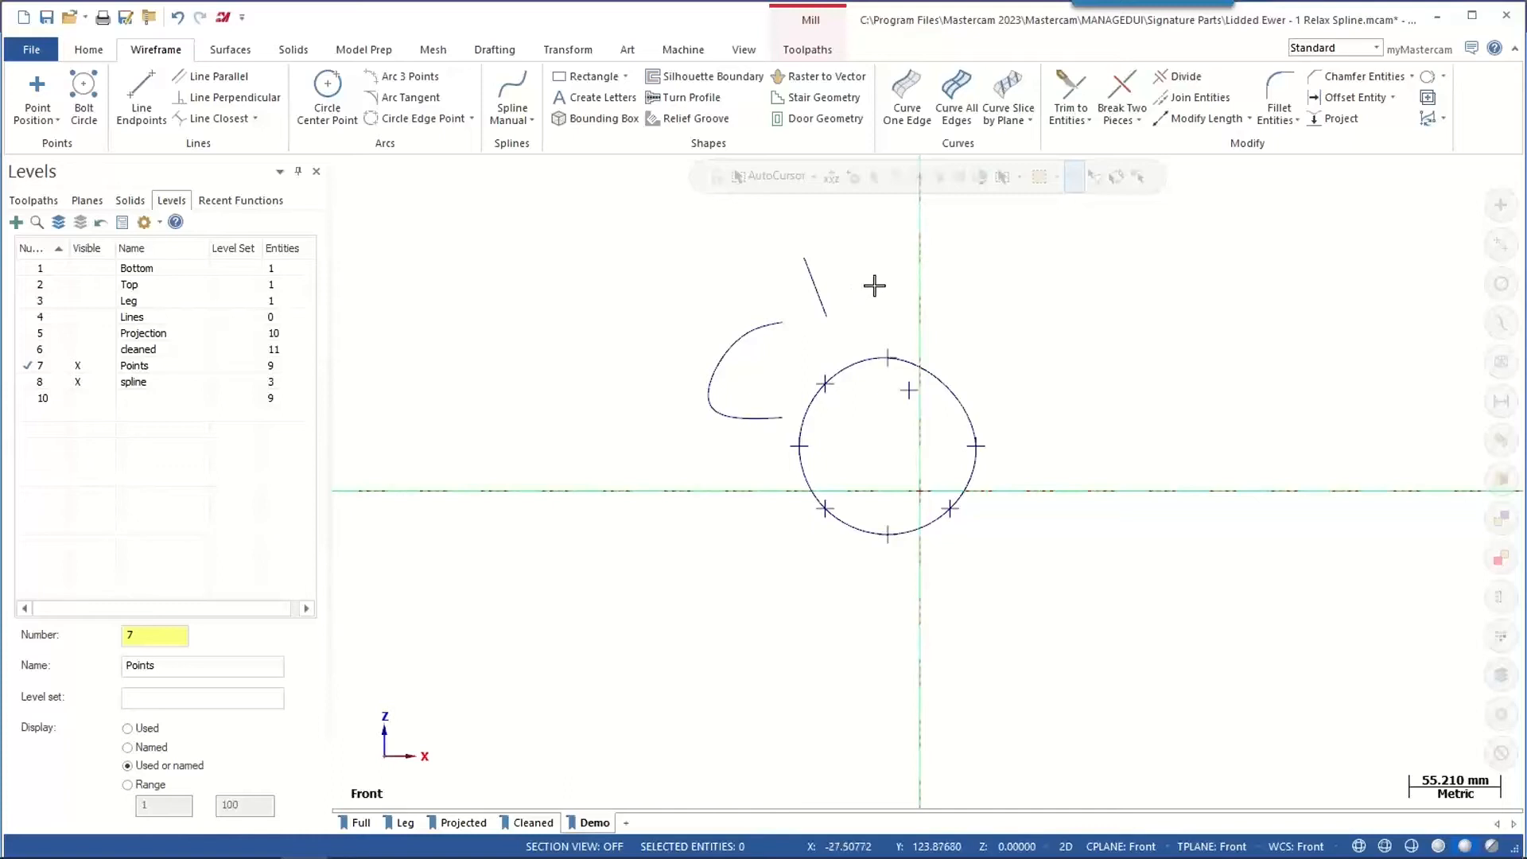
- Extend the straight line to the closed spline, and extend the open spline's upper end to the line and lower end to the closed spline
left_click(1071, 106)
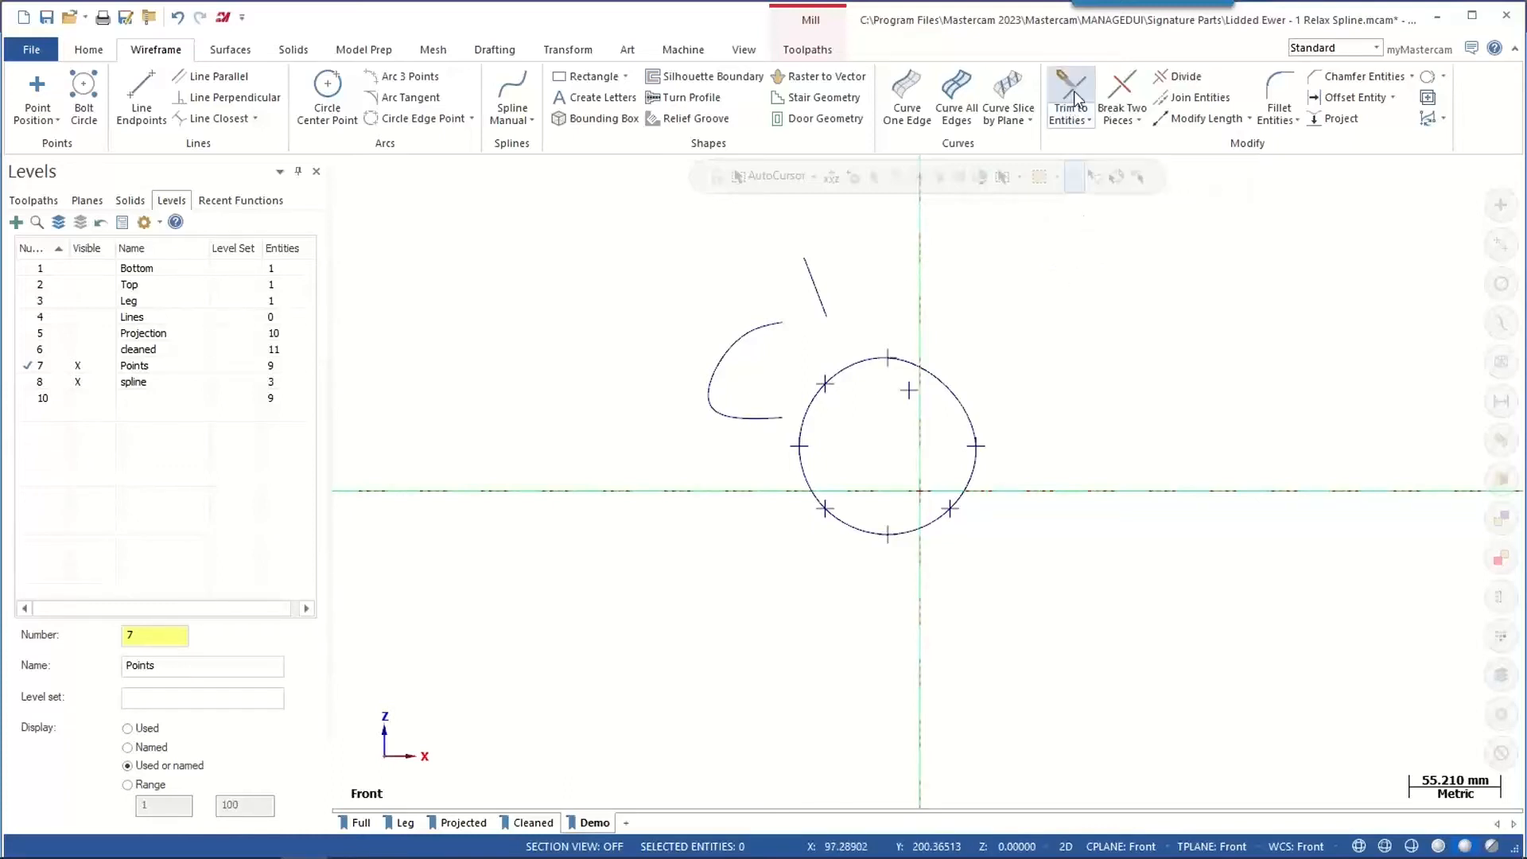
left_click(817, 275)
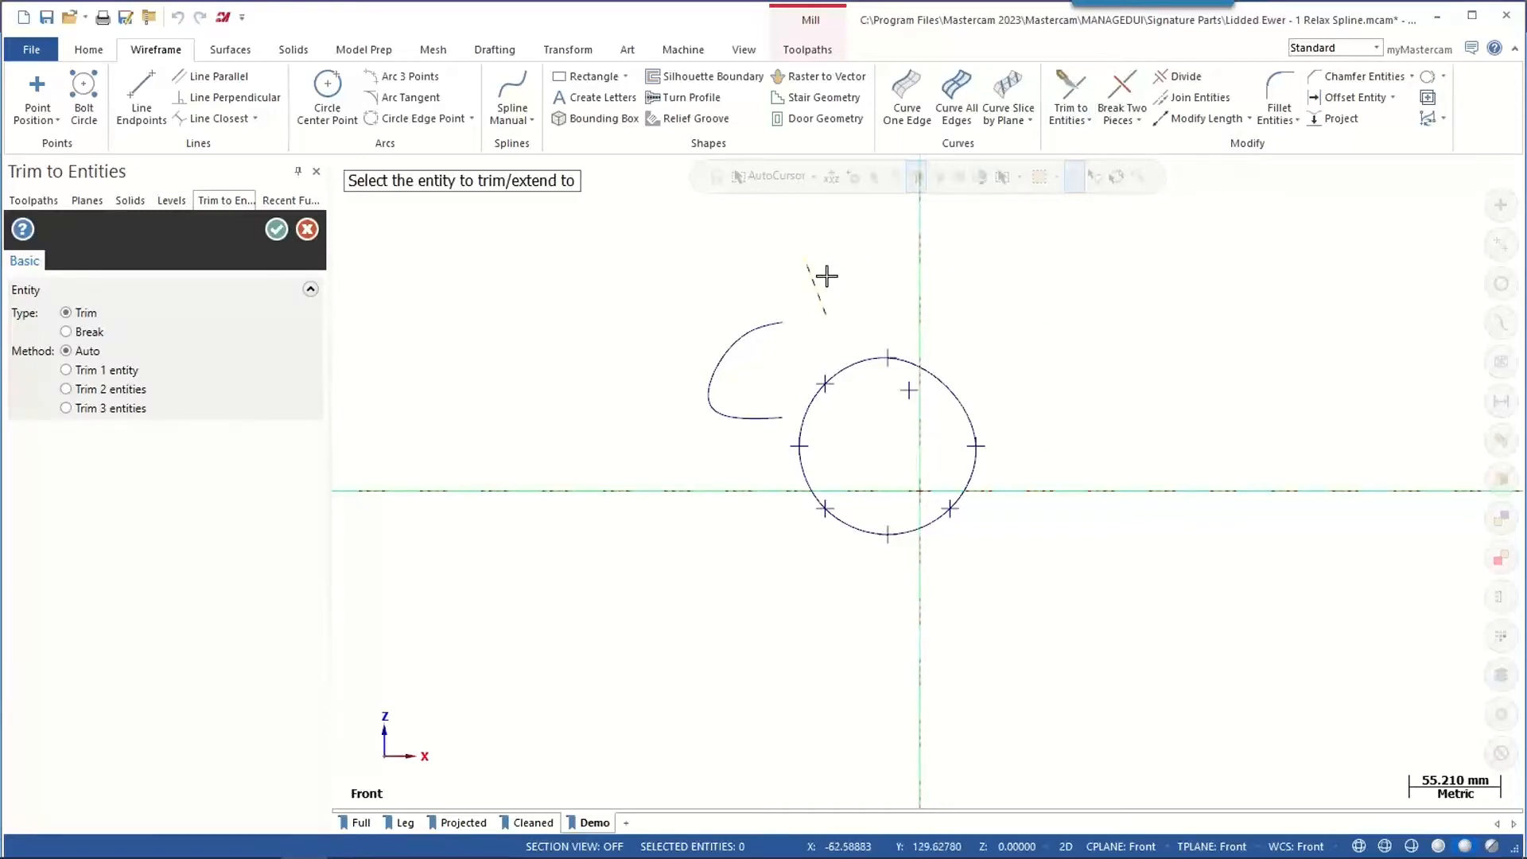
left_click(859, 358)
left_click(752, 332)
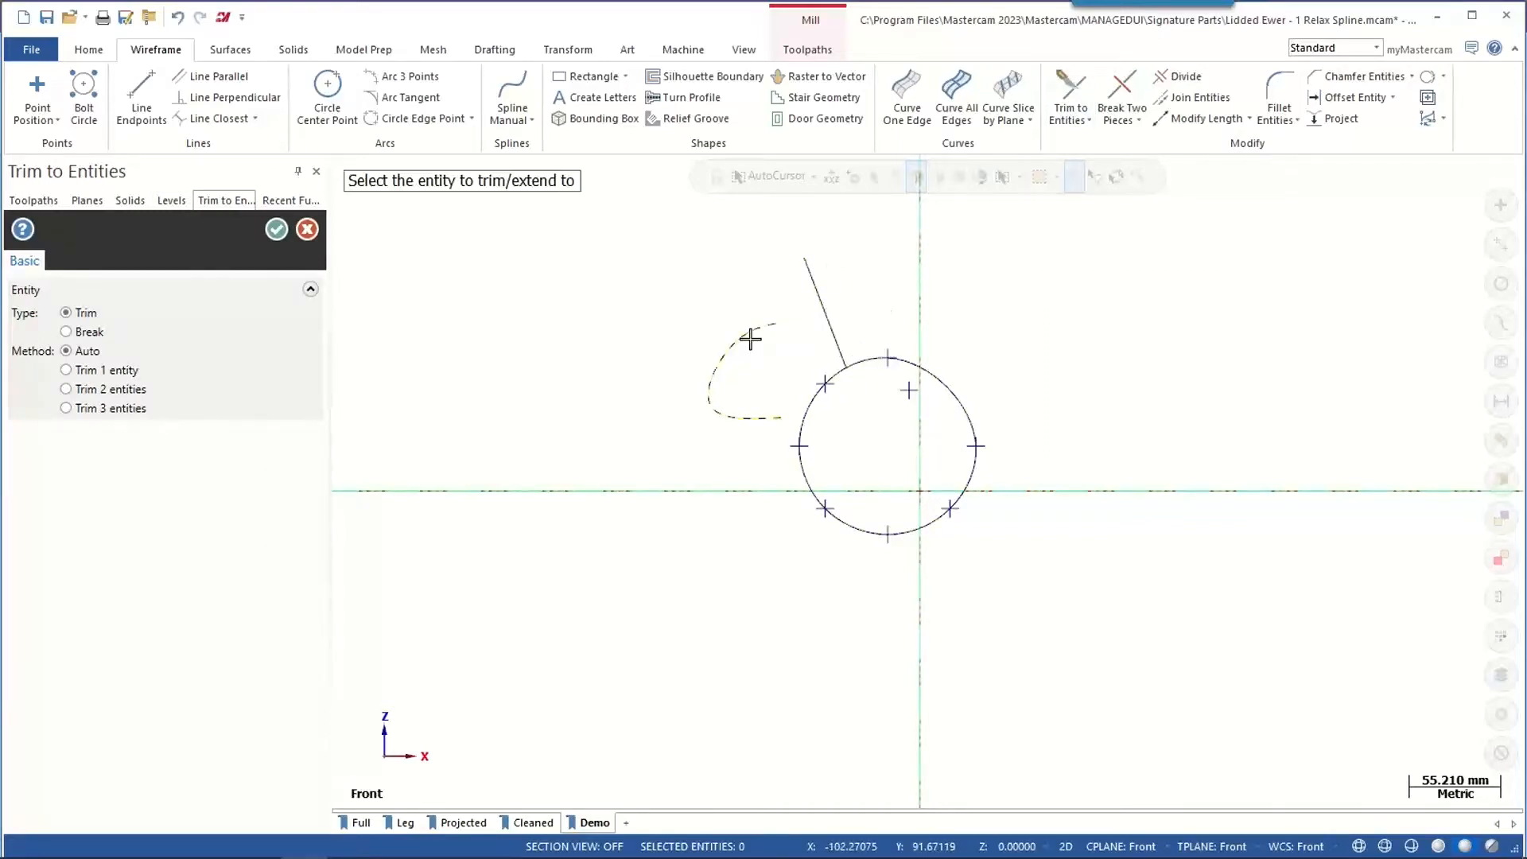
left_click(817, 300)
left_click(746, 420)
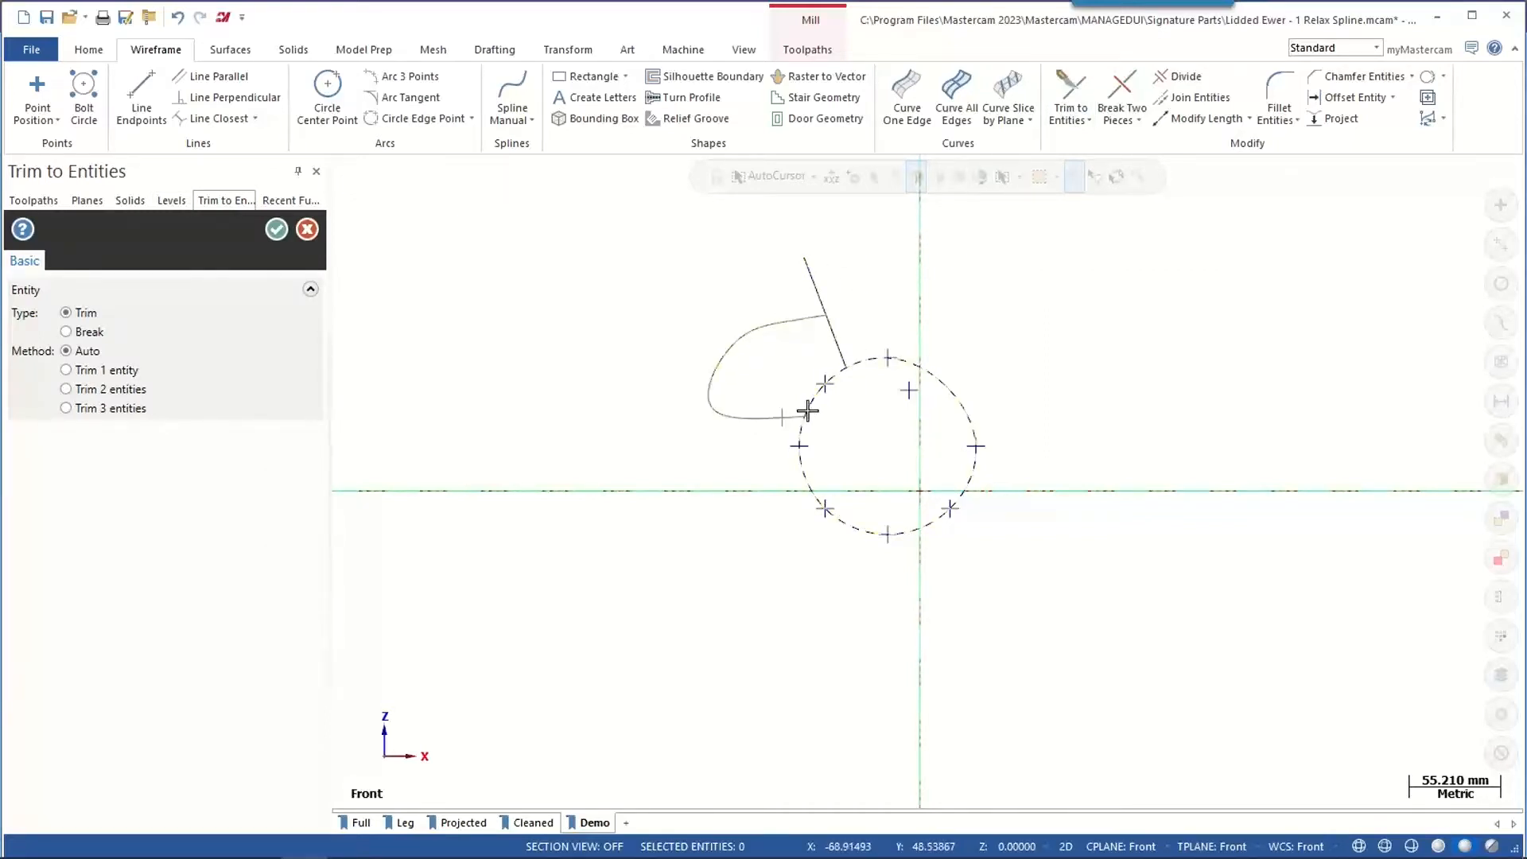
left_click(808, 413)
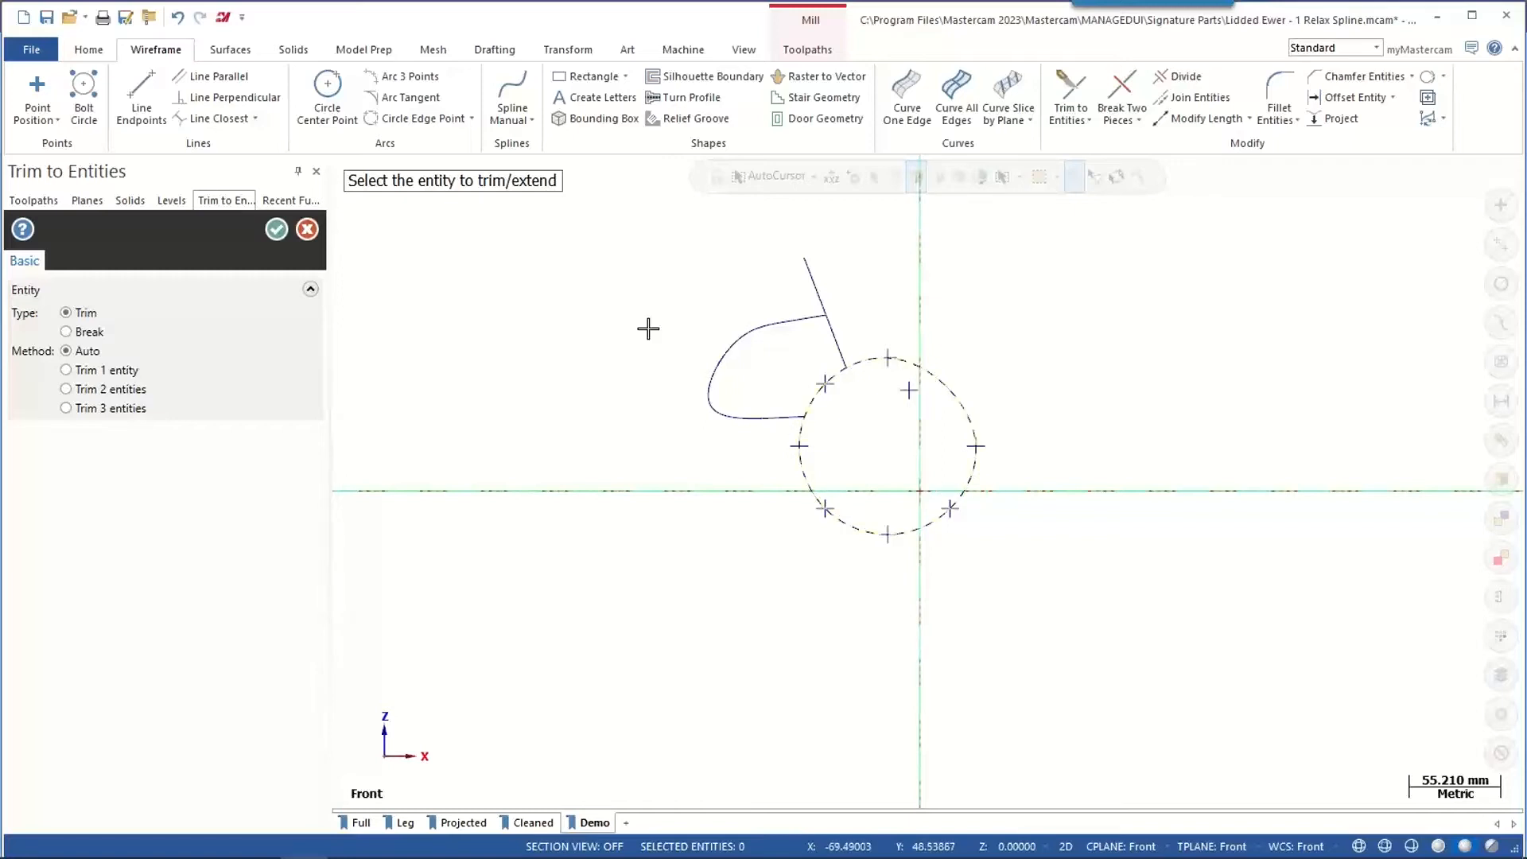
left_click(271, 235)
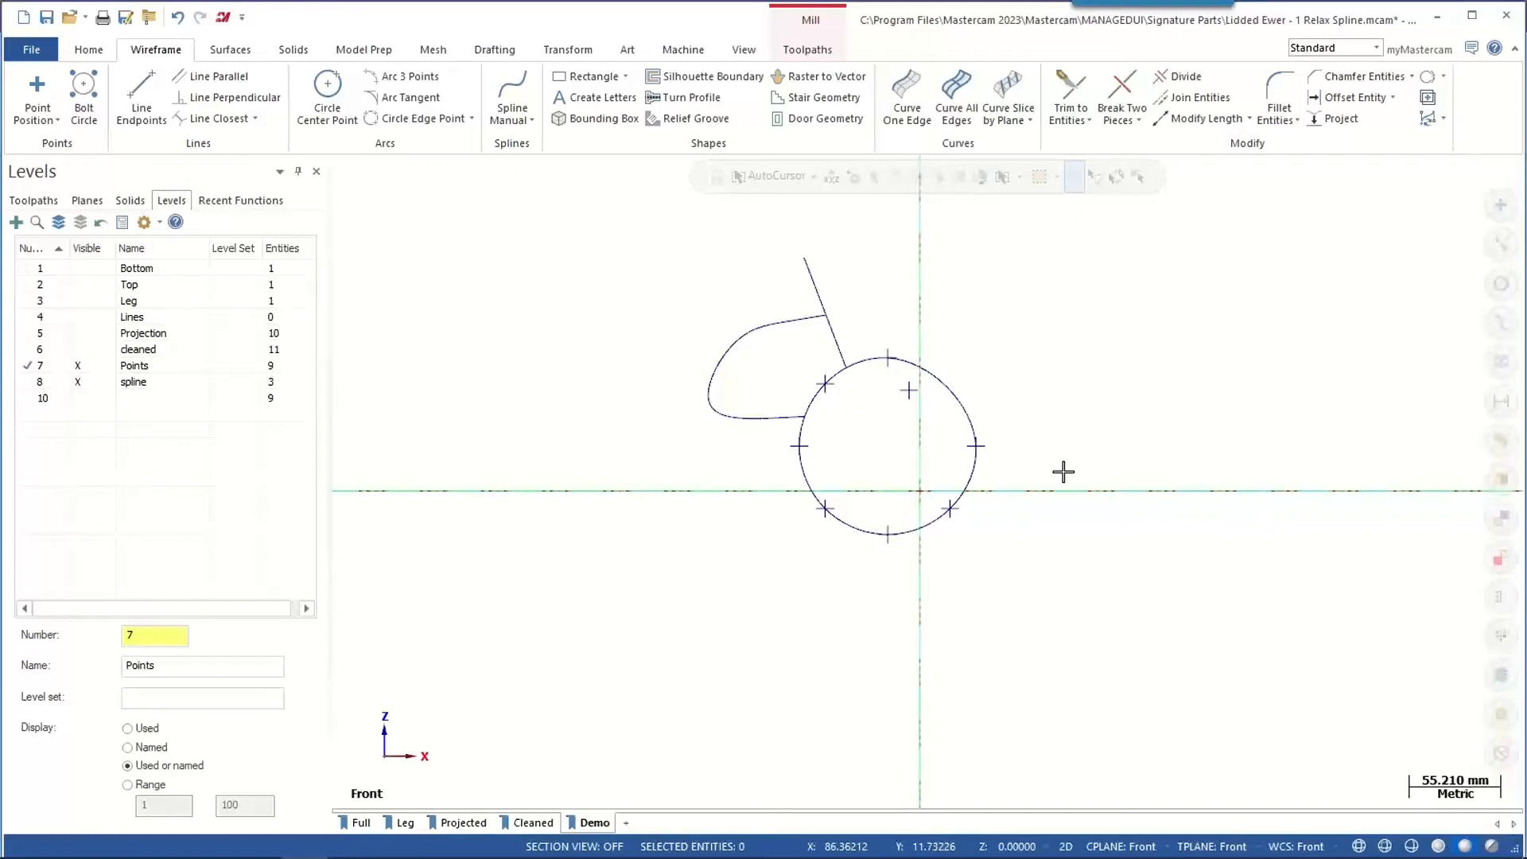
- Compare the lofted leg surfaces in the Projected and Cleaned viewsheets from several angles
left_click(482, 827)
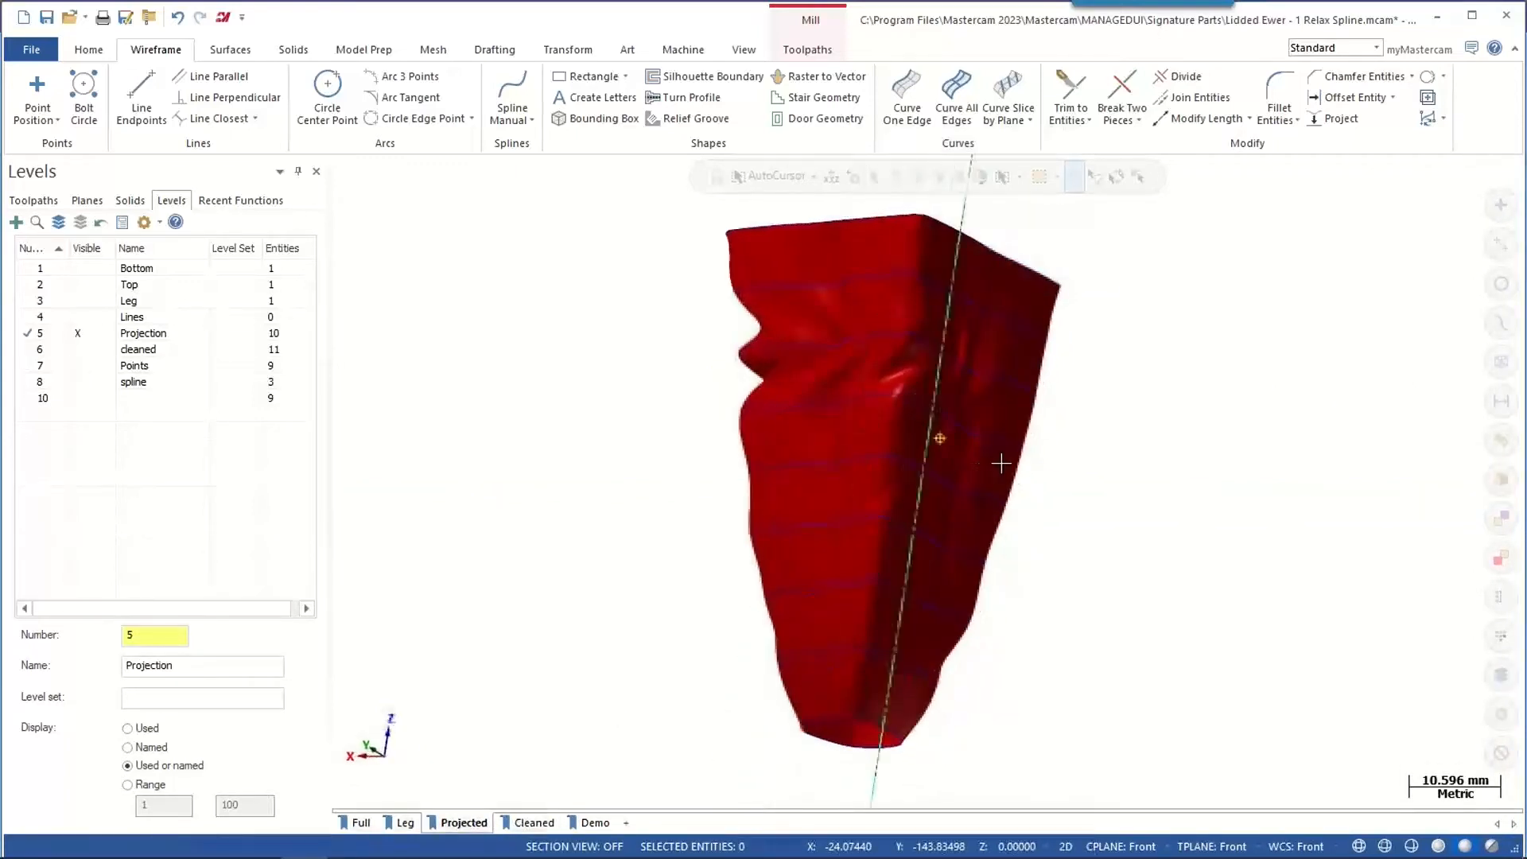
mouse_move(1001, 463)
middle_mouse_down()
mouse_move(1206, 484)
mouse_move(1042, 498)
mouse_move(1199, 518)
mouse_move(1177, 527)
middle_mouse_up()
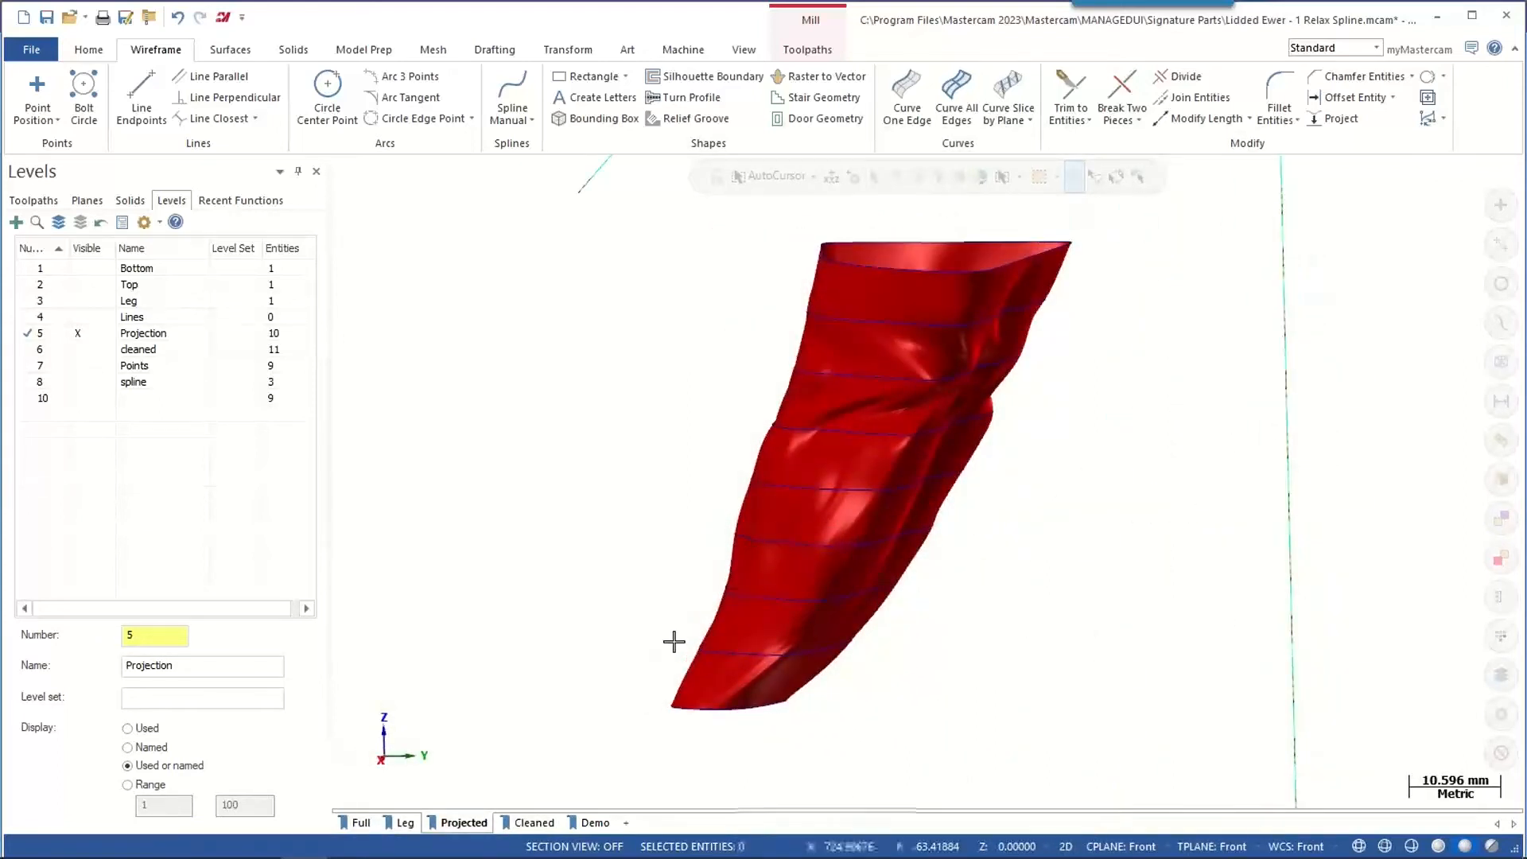
left_click(532, 824)
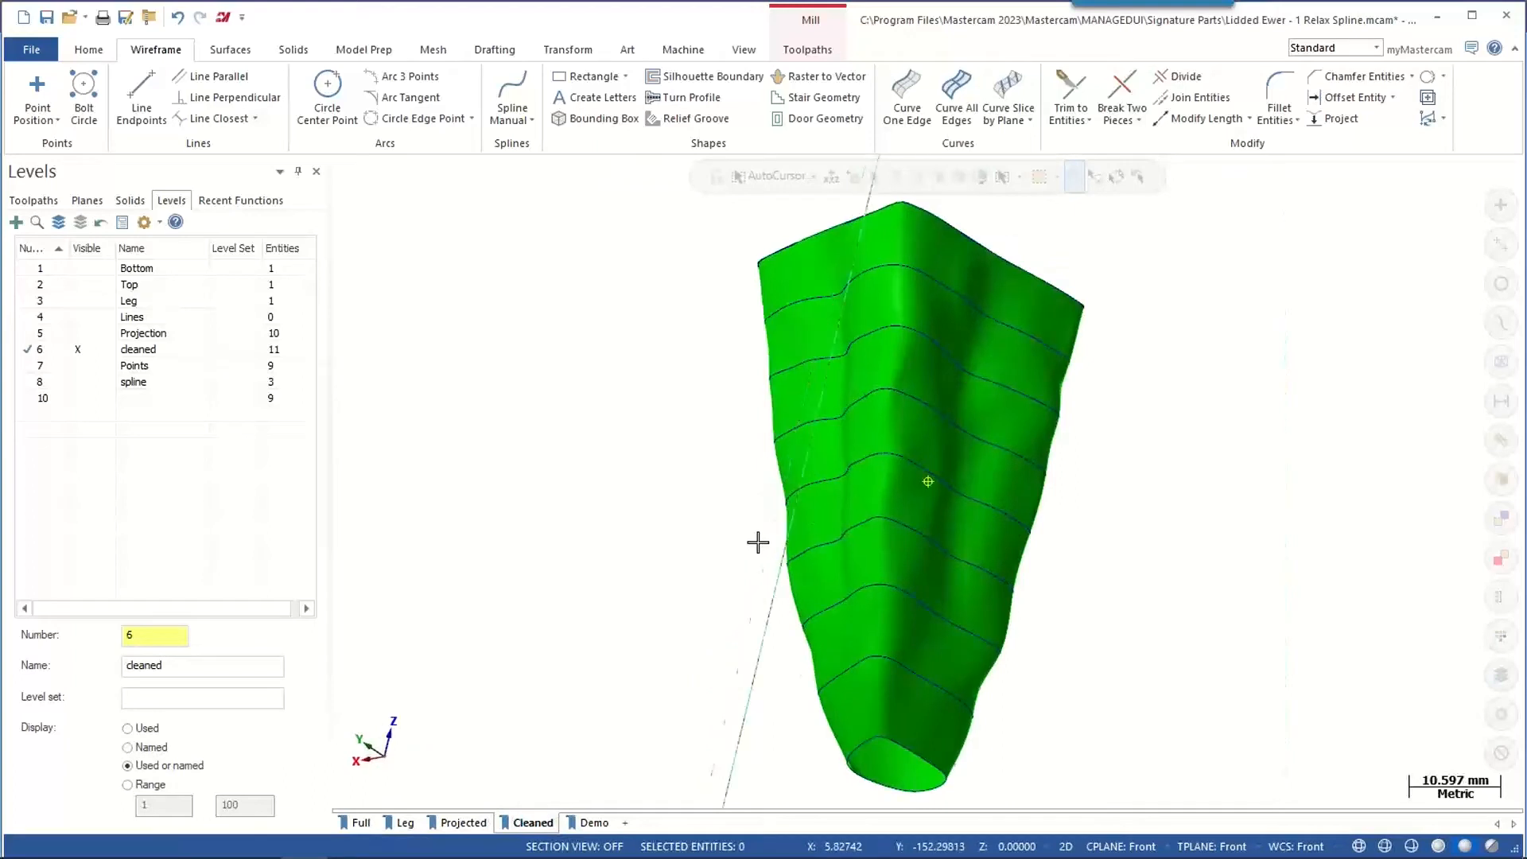
middle_click_drag(757, 543, 1139, 586)
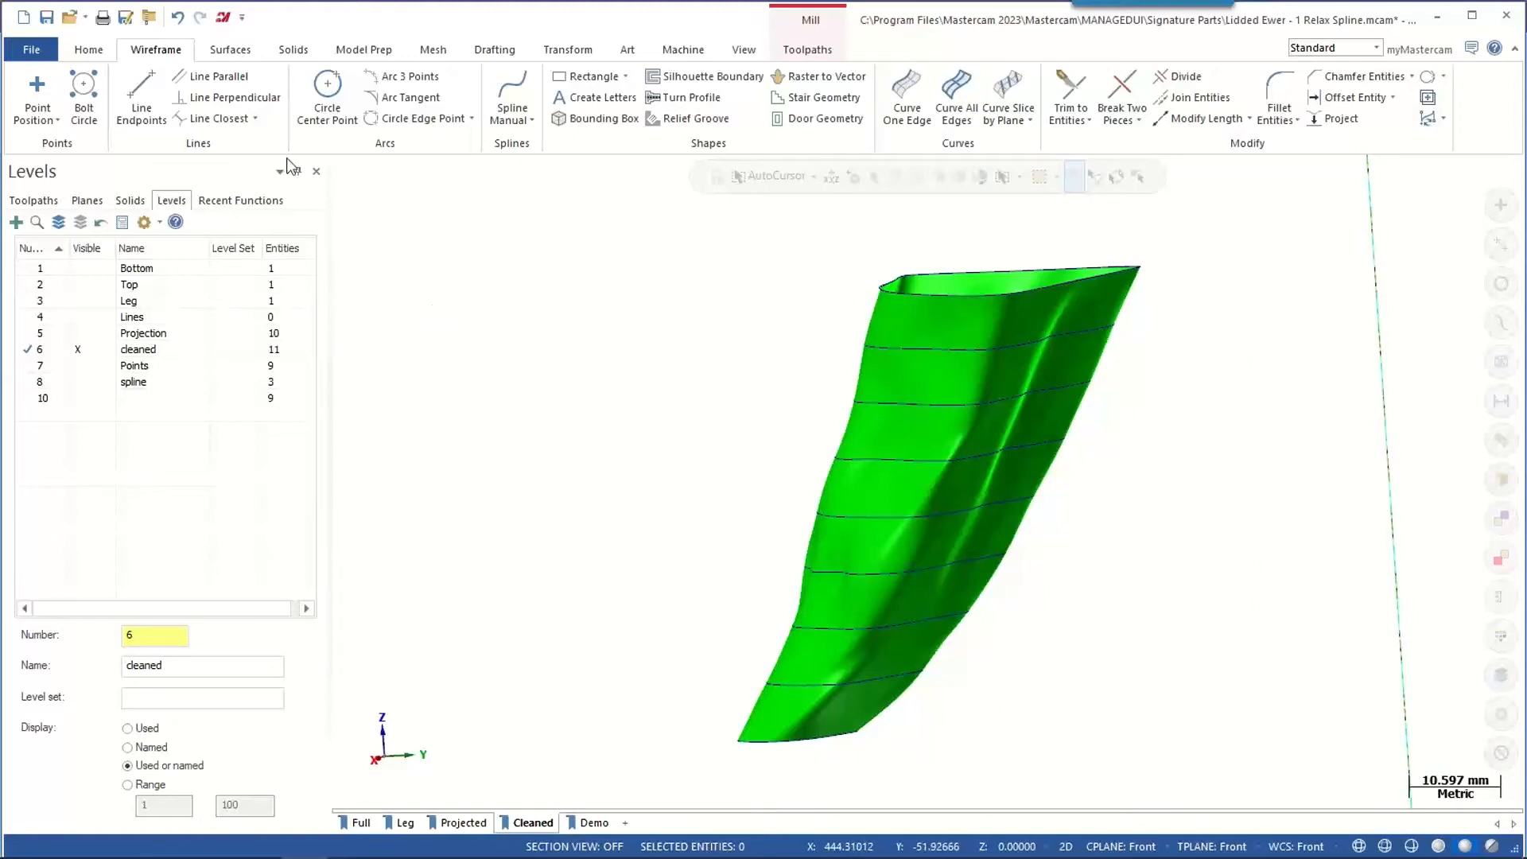
- Open the signature part Spacer Plate - 1 Find Hole and expand the Fixture Plate solid's operation history
left_click(224, 18)
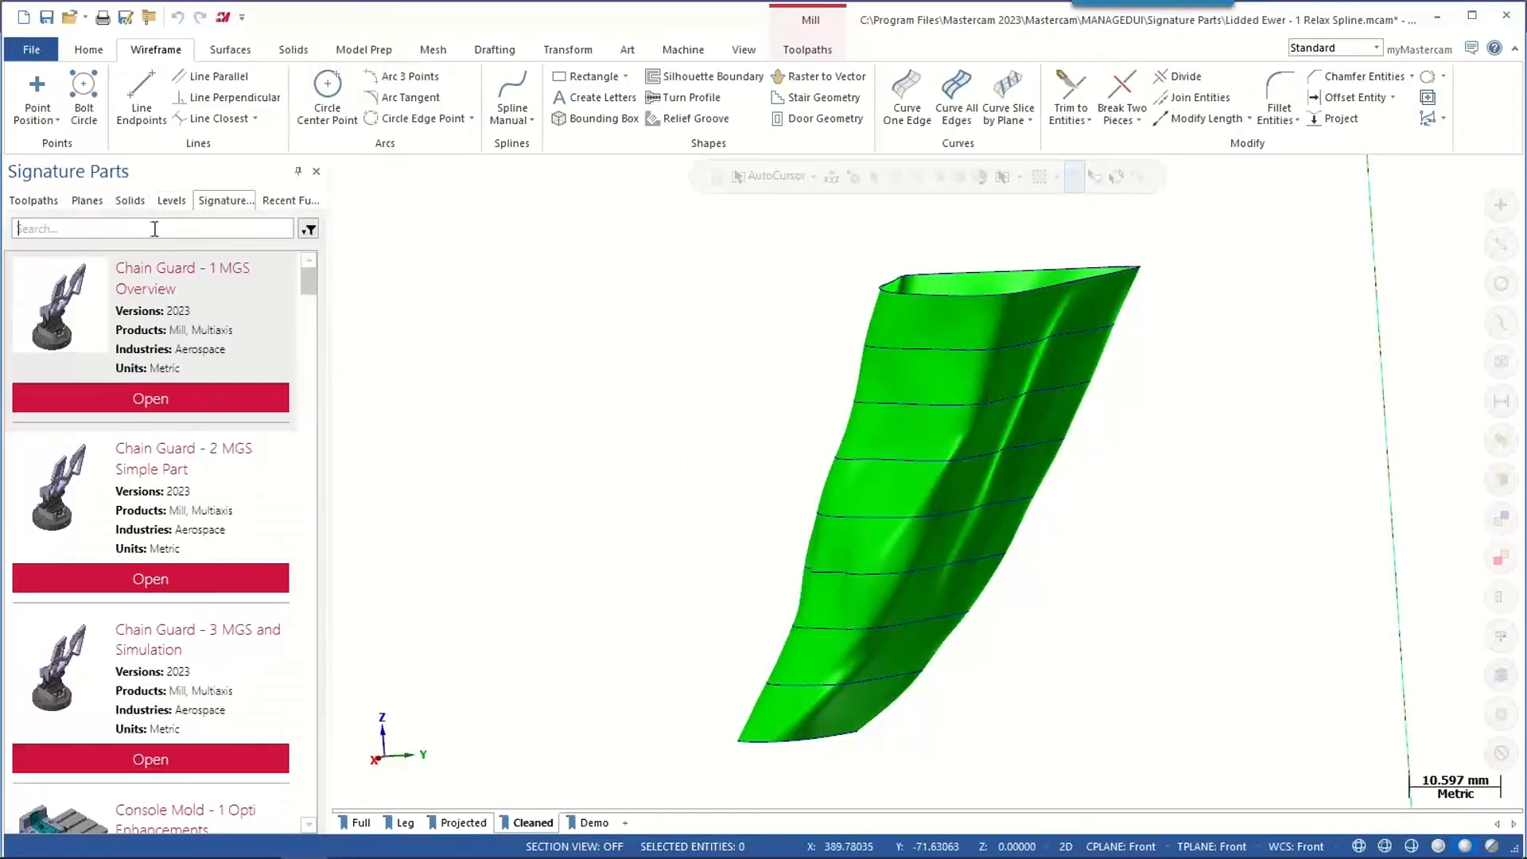
type("spac")
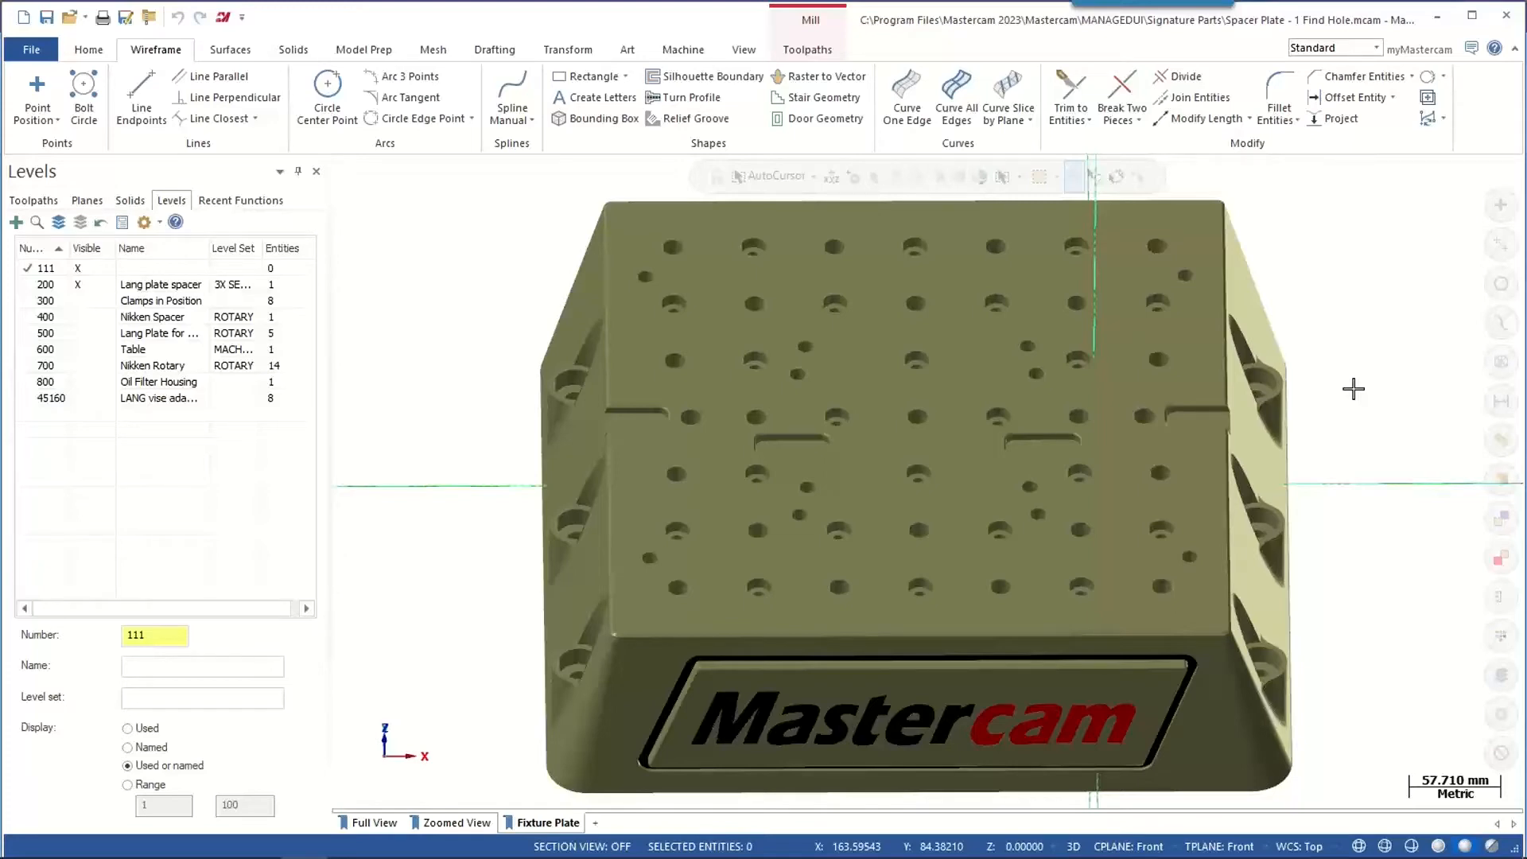
left_click(140, 202)
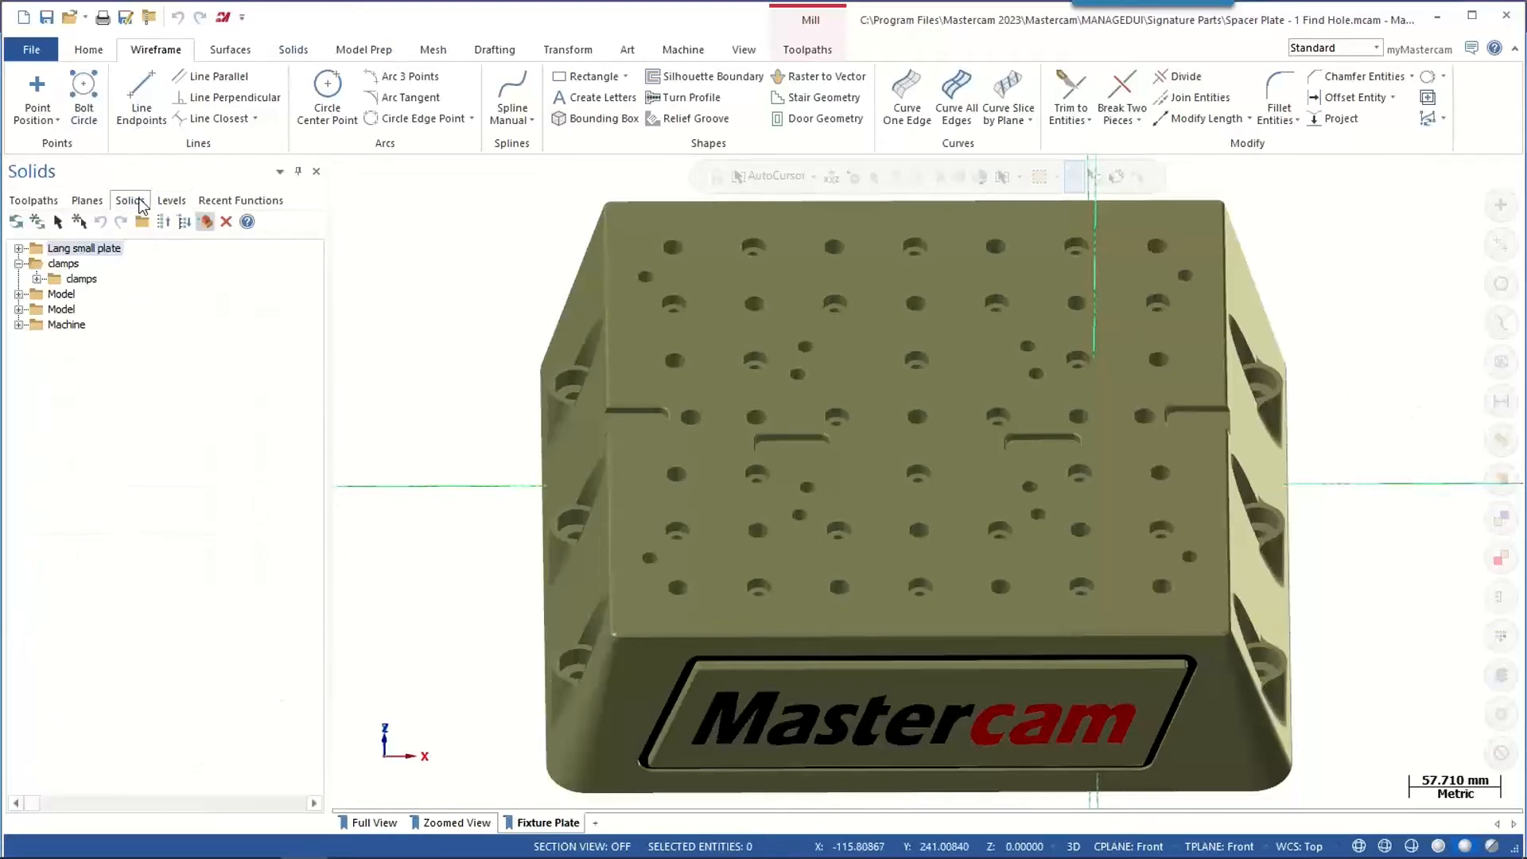
left_click(19, 294)
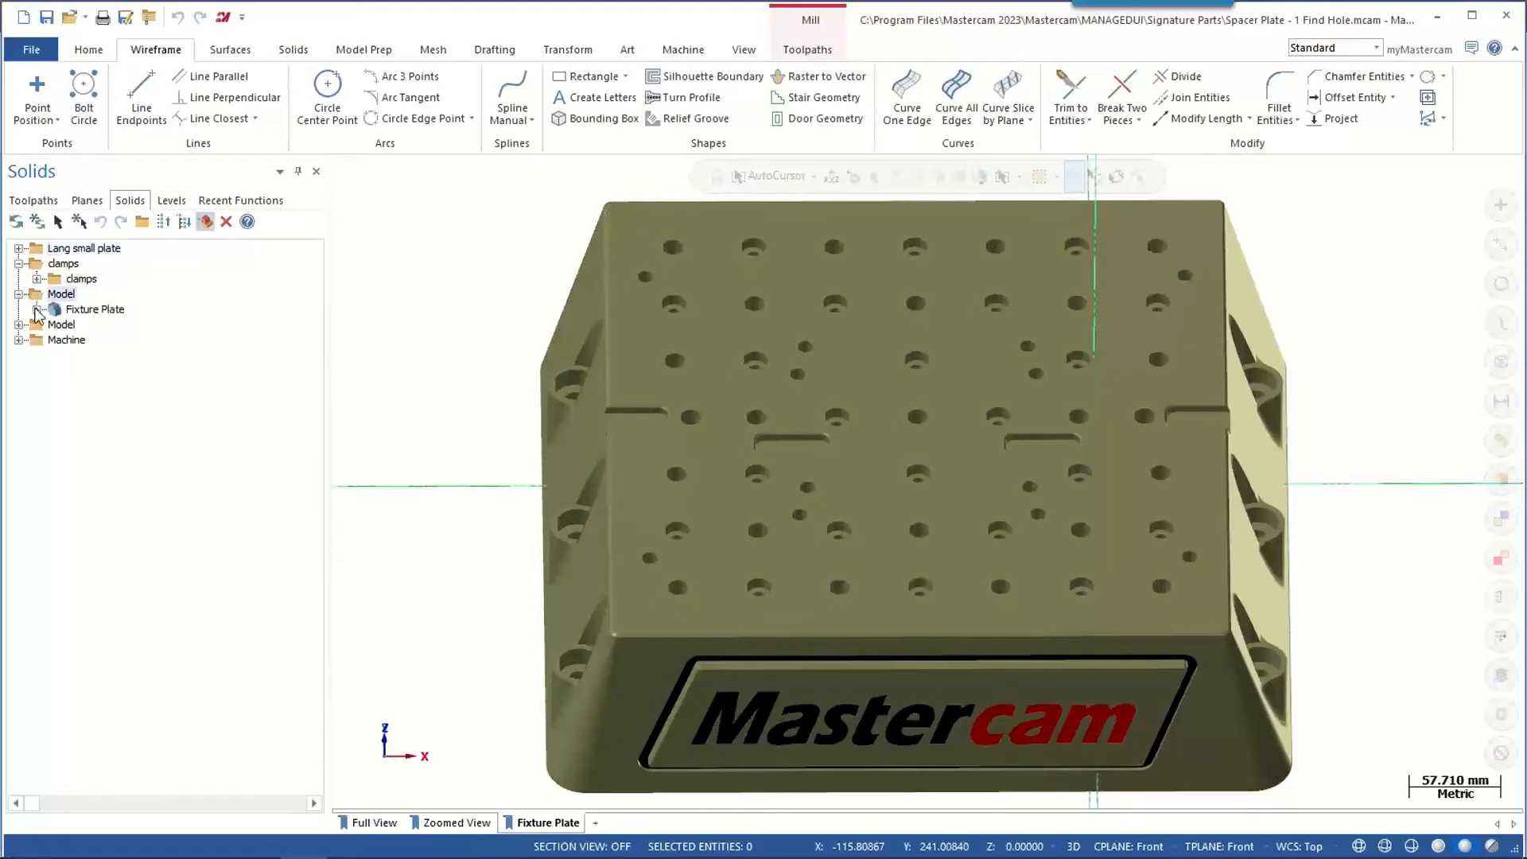
left_click(36, 310)
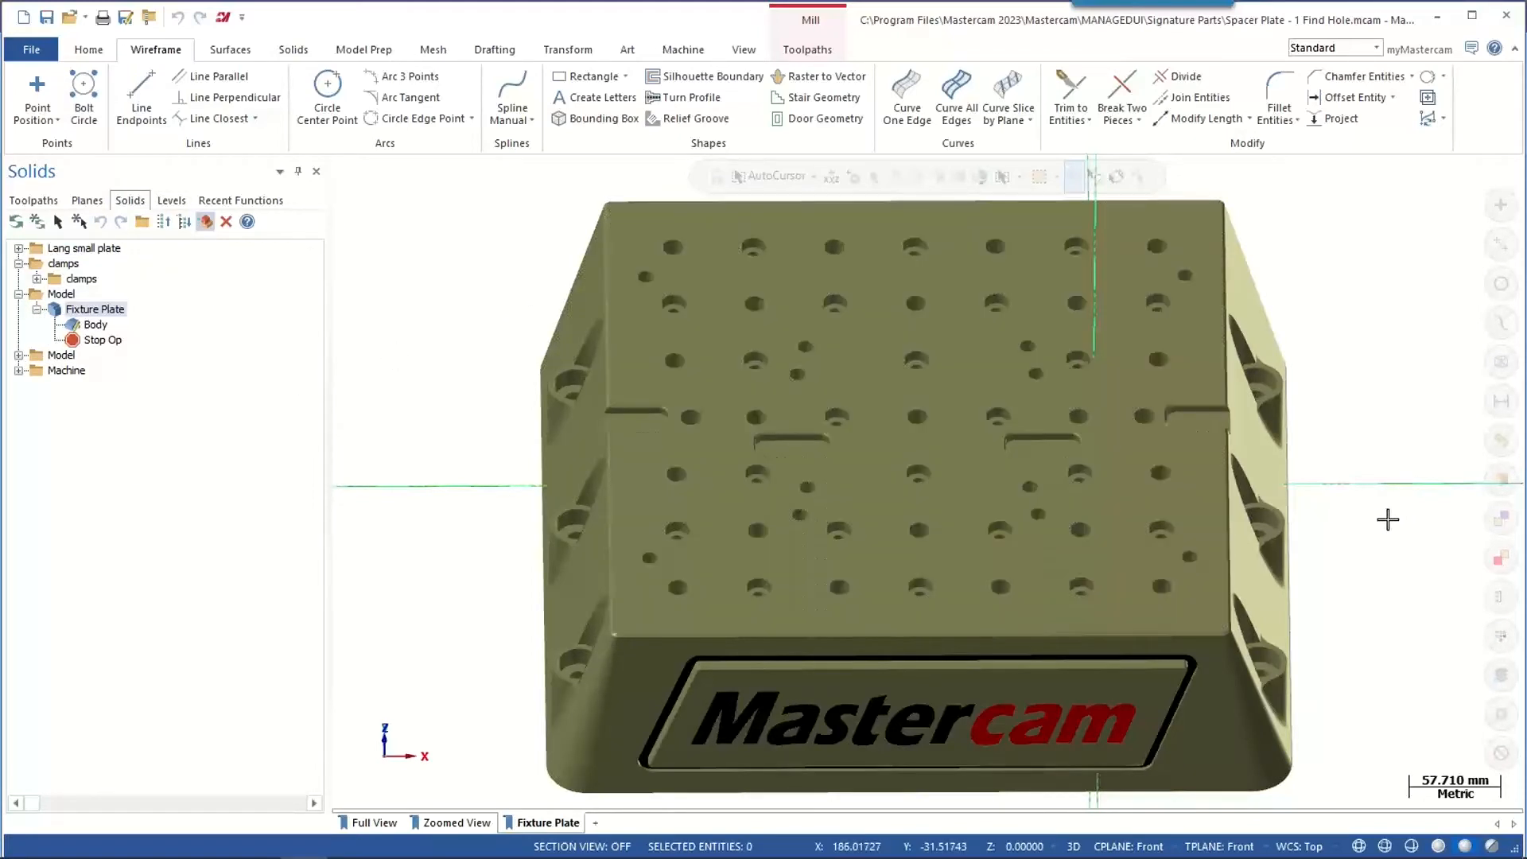
- Run Find Holes on the fixture plate body as hole operations, with Create a single operation turned off
left_click(372, 51)
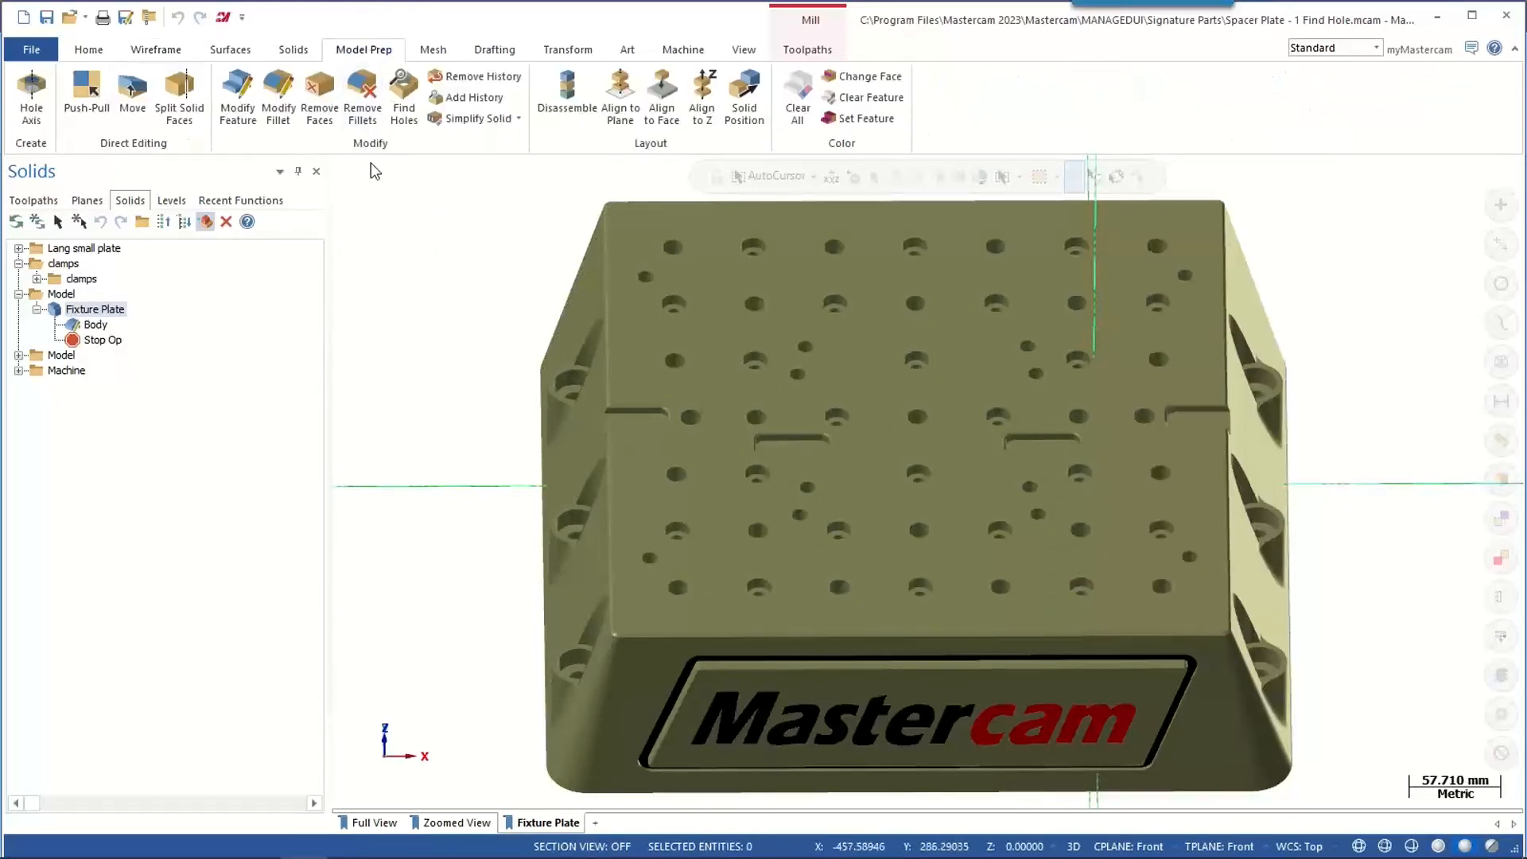
left_click(404, 119)
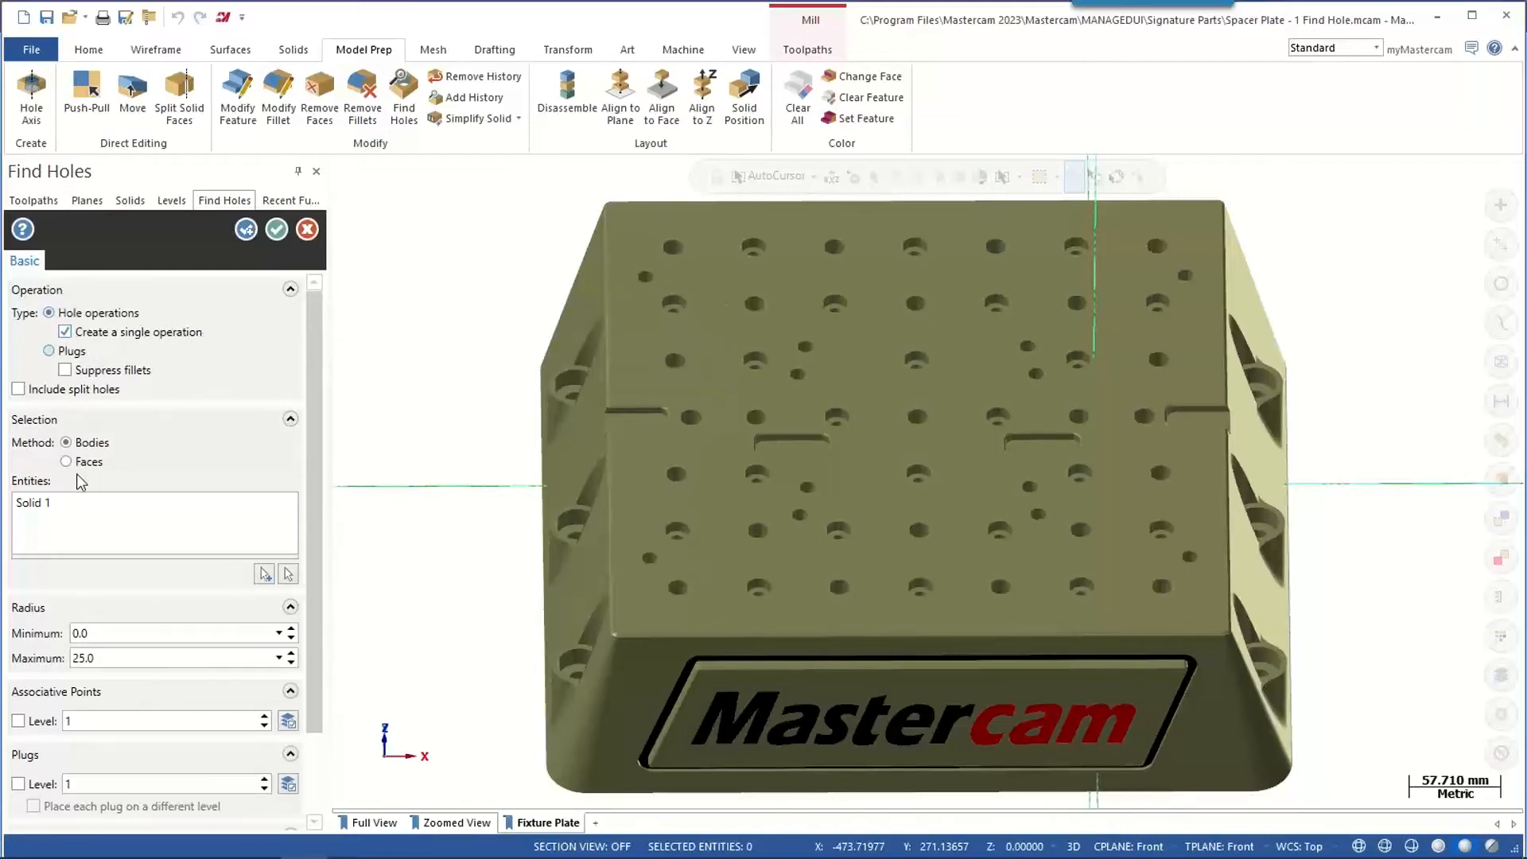
left_click(64, 502)
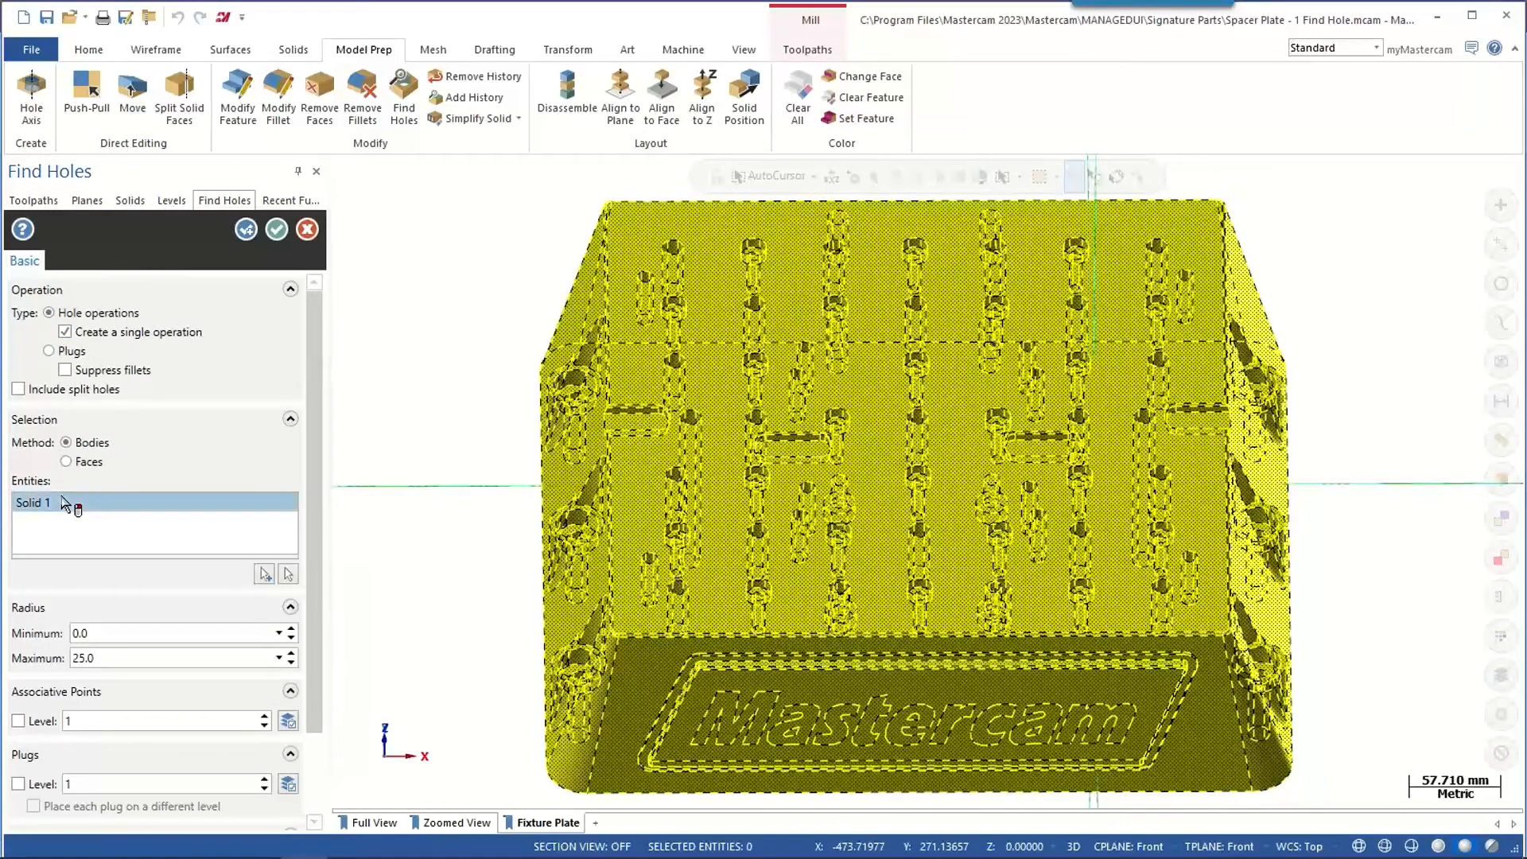
left_click(73, 334)
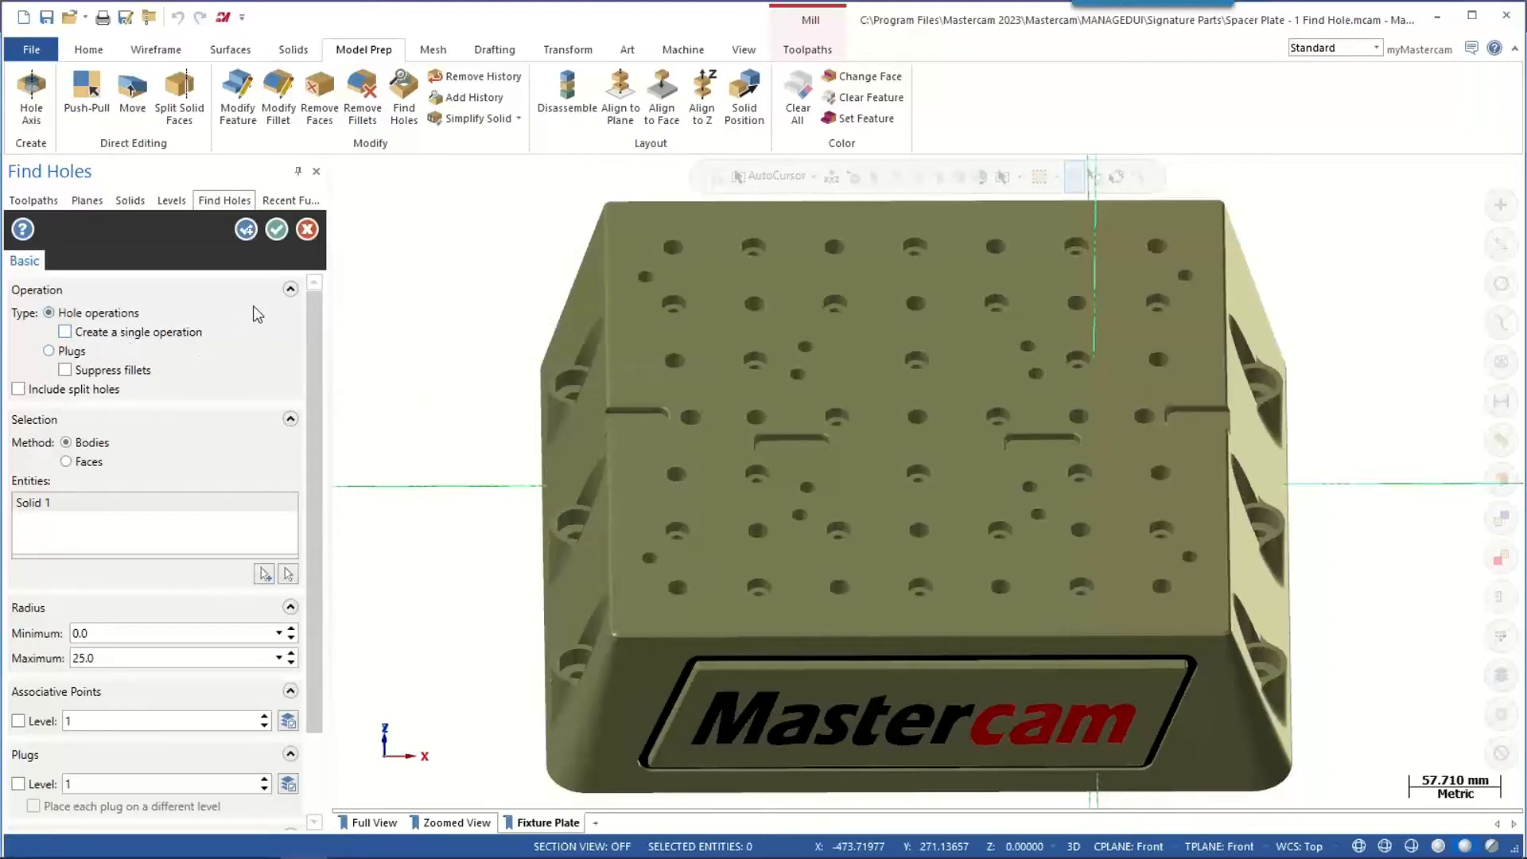
left_click(277, 230)
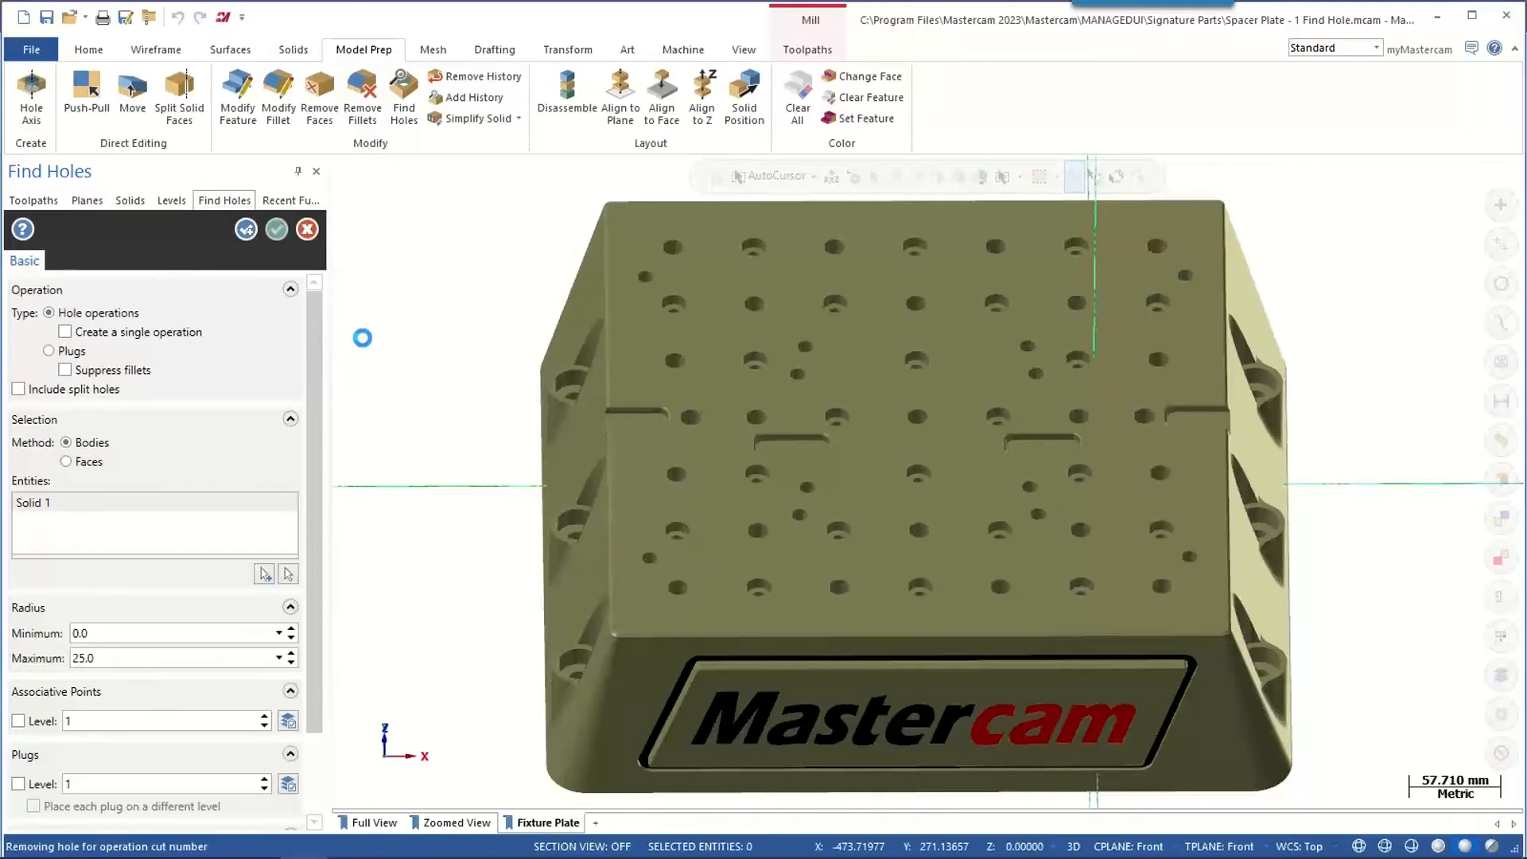
left_click(854, 483)
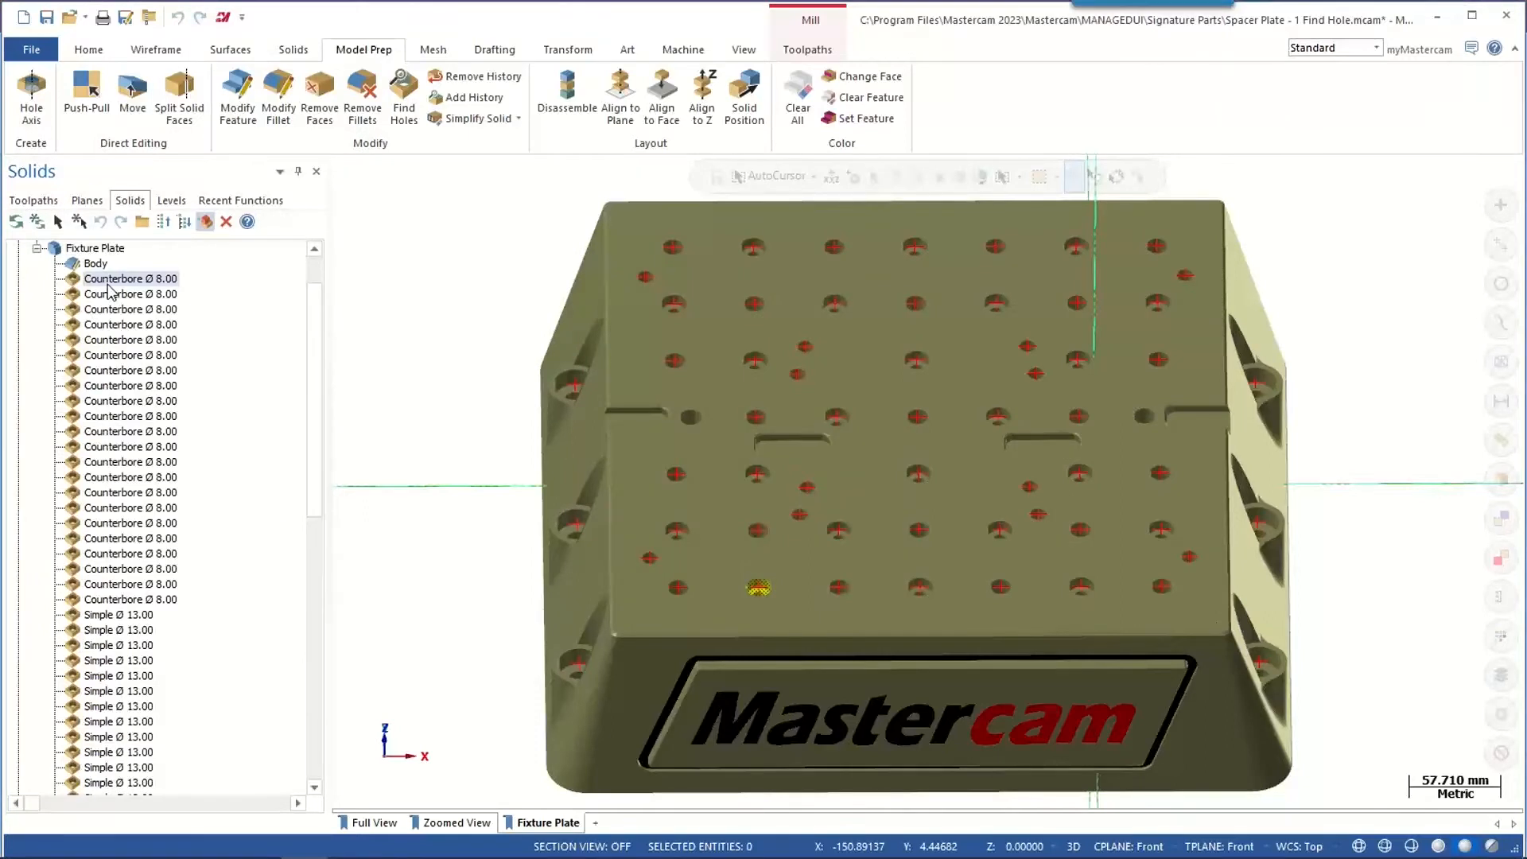
- Step through the individual Counterbore Ø 8.00 operations to examine which hole each one highlights on the plate
key("Down")
key("Down")
key("Down")
key("Down")
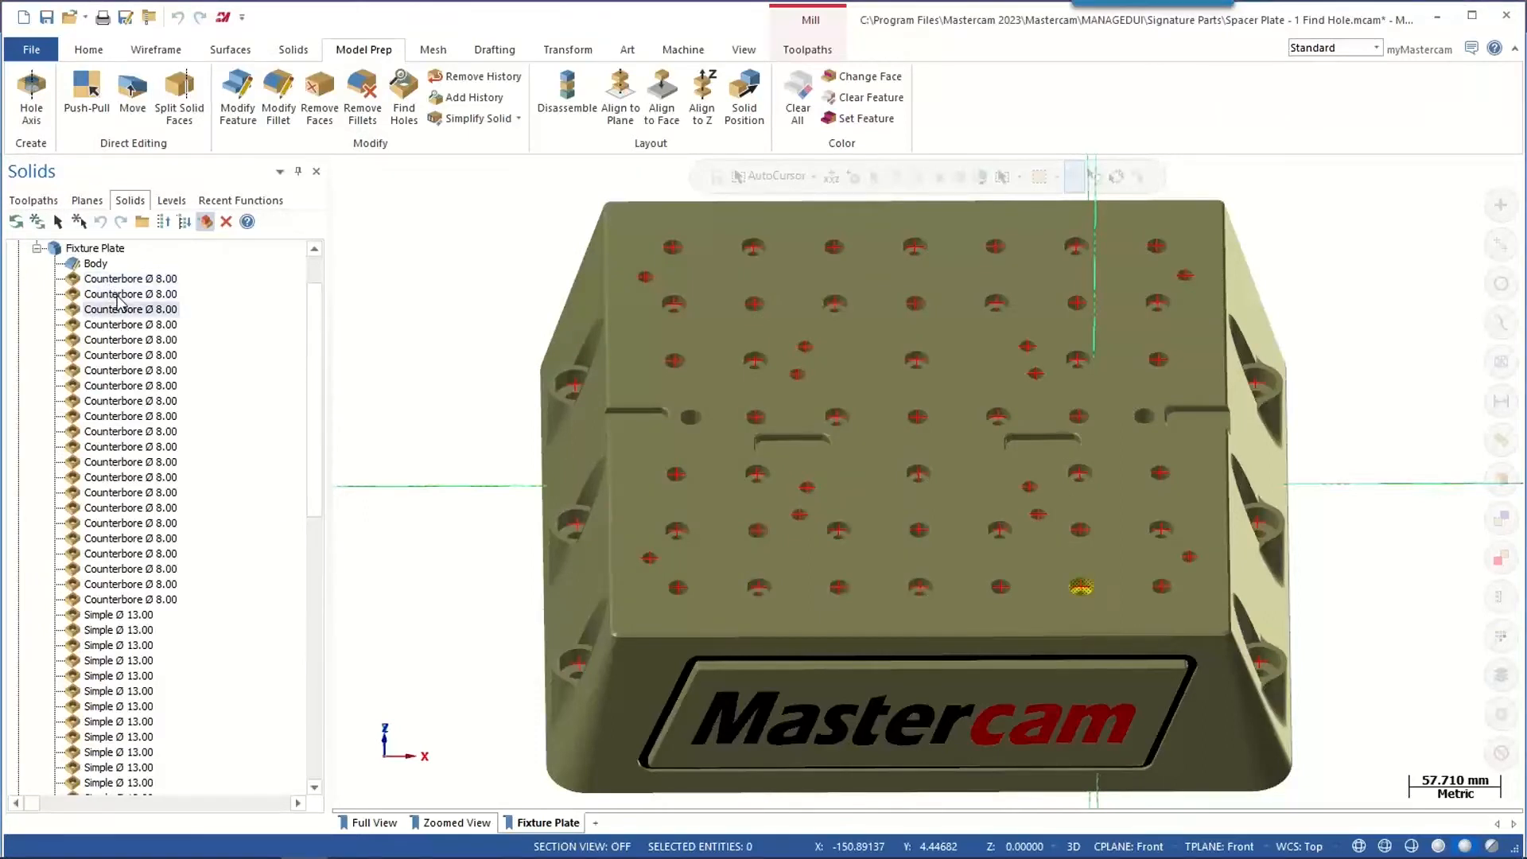
key("Down")
key("Down")
key("Down")
key("Down")
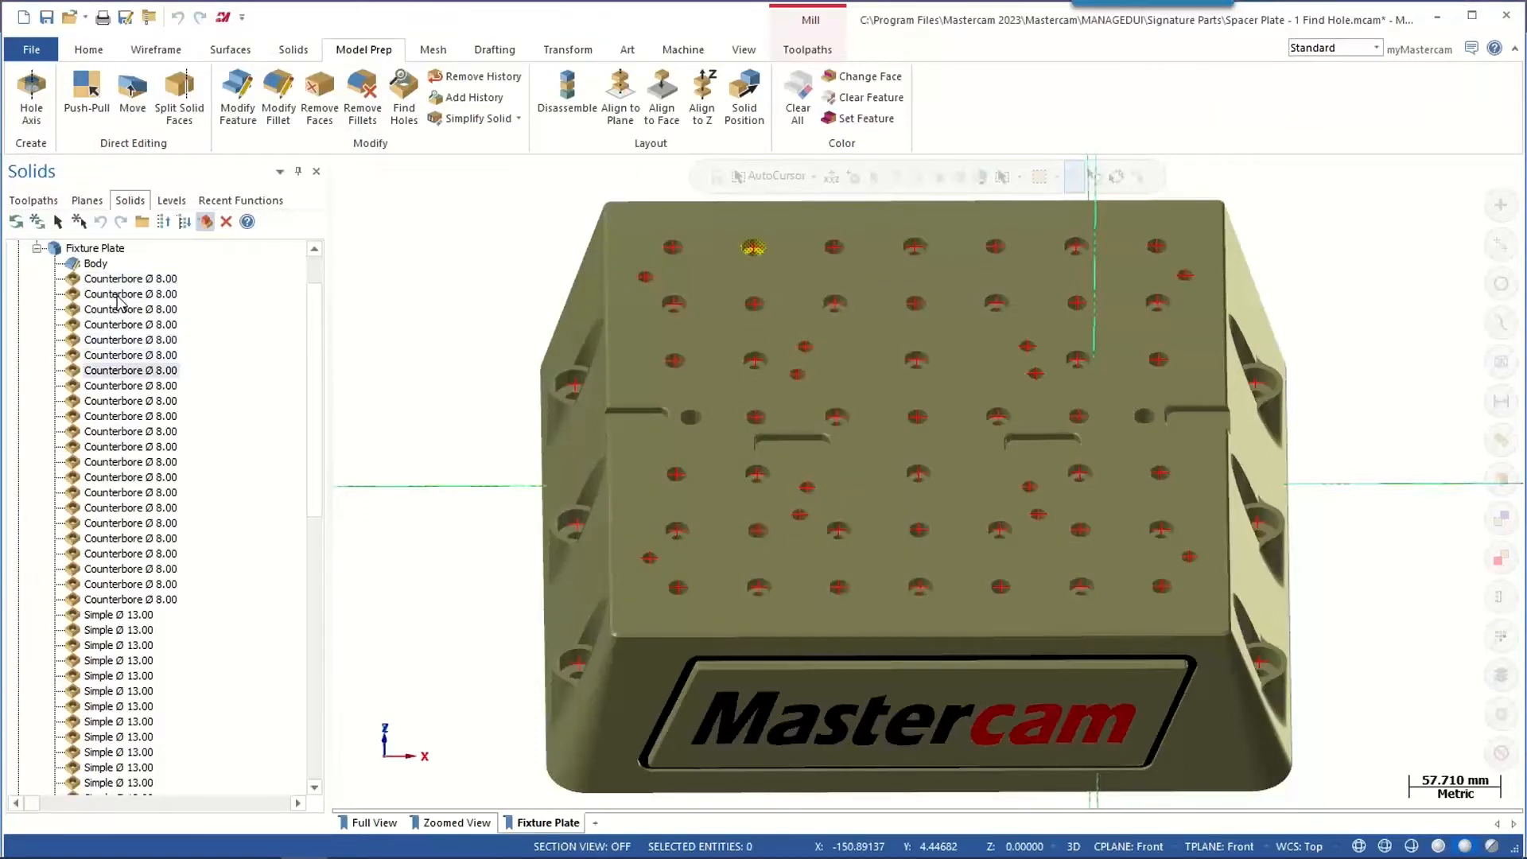
key("Down")
key("Down")
key("Down")
key("Down")
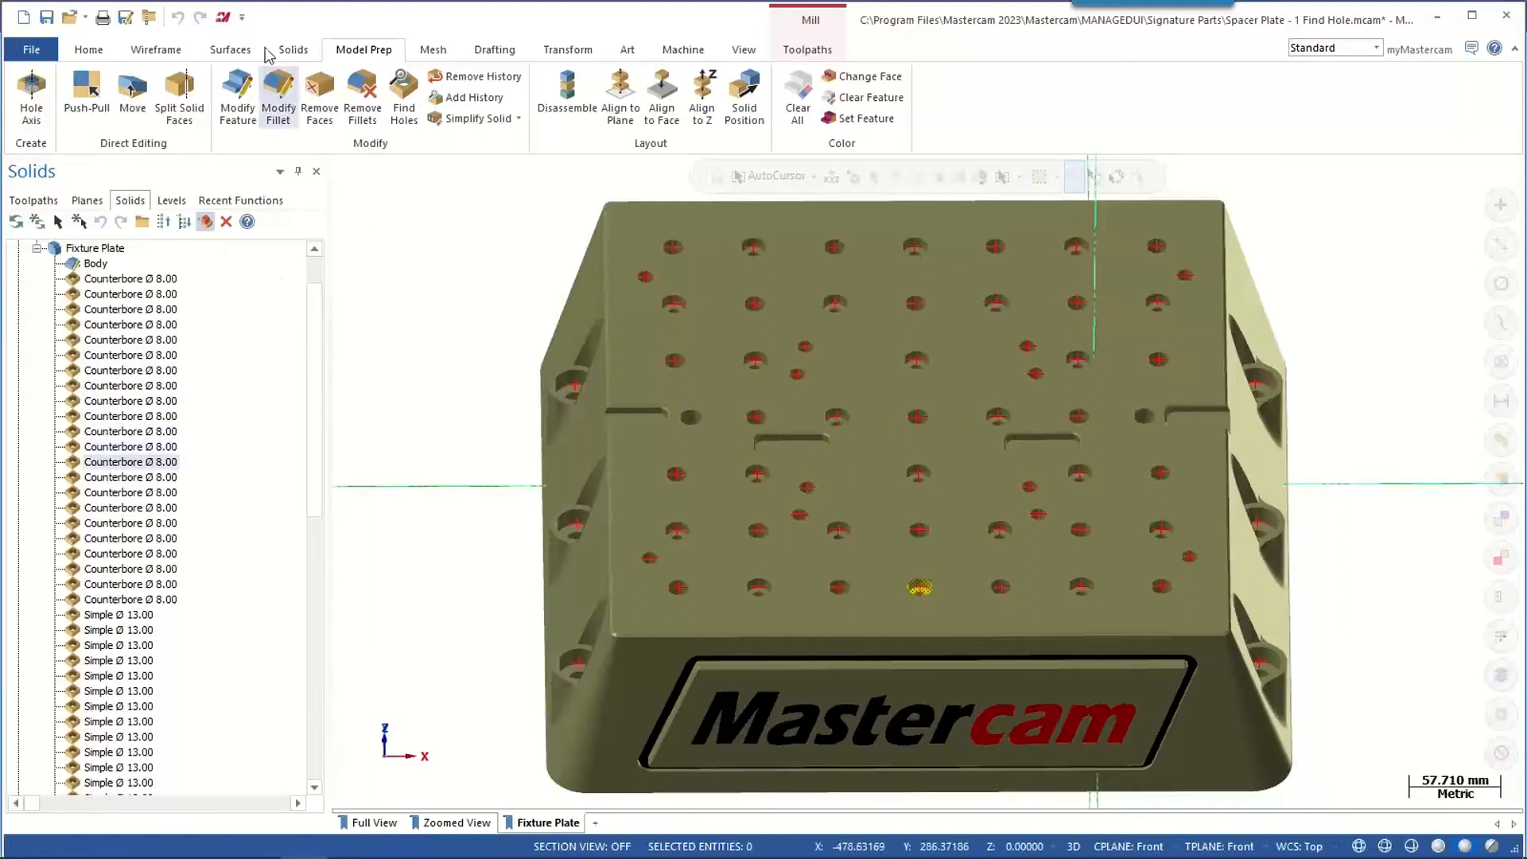
- Search the signature parts for spacer and reopen the original Spacer Plate - 1 Find Hole part
left_click(223, 16)
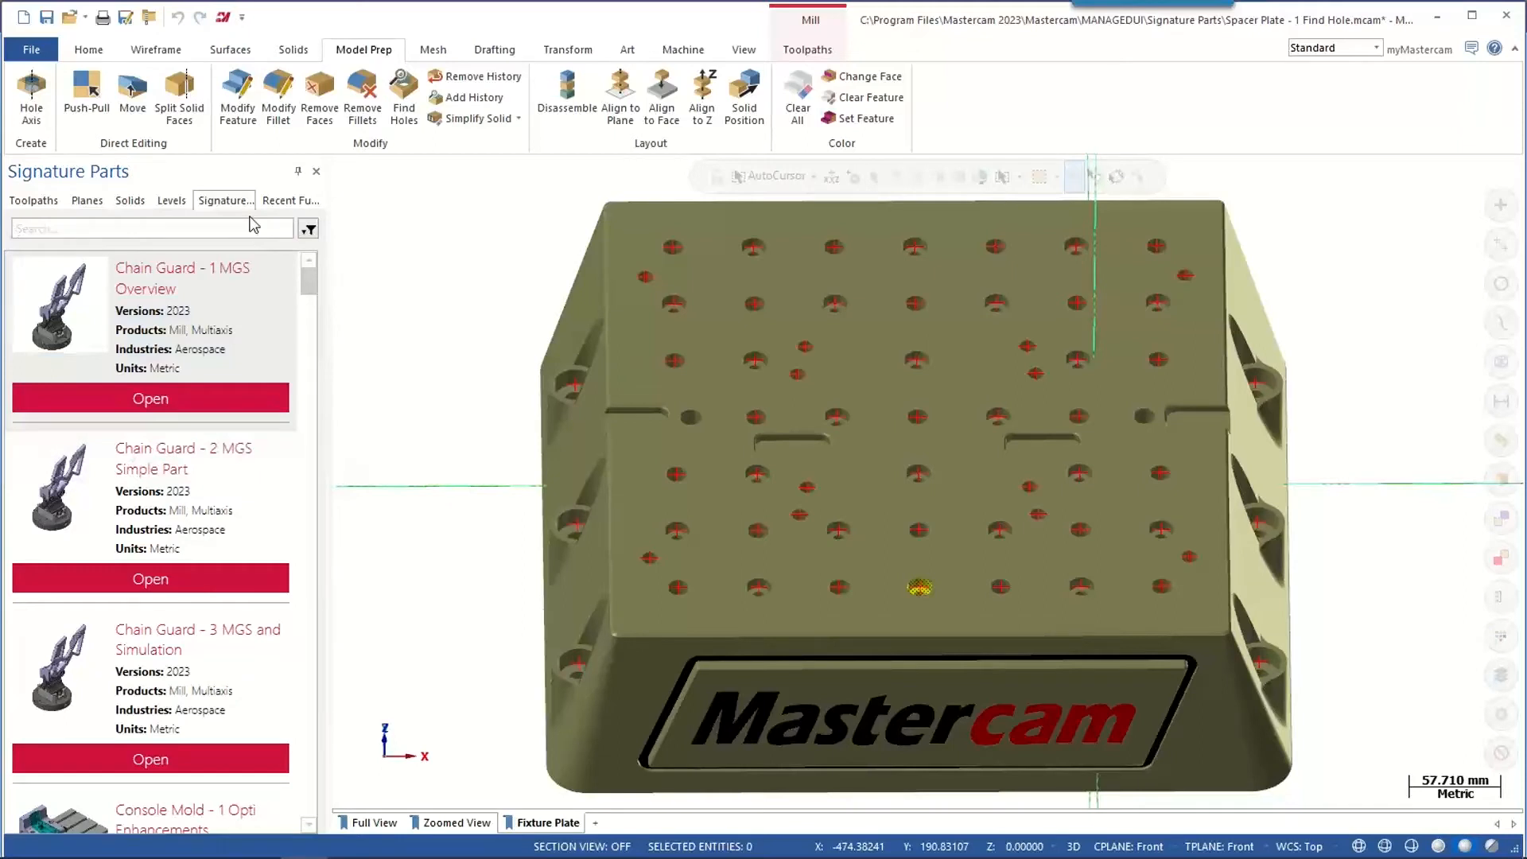
left_click(253, 224)
type("spacer")
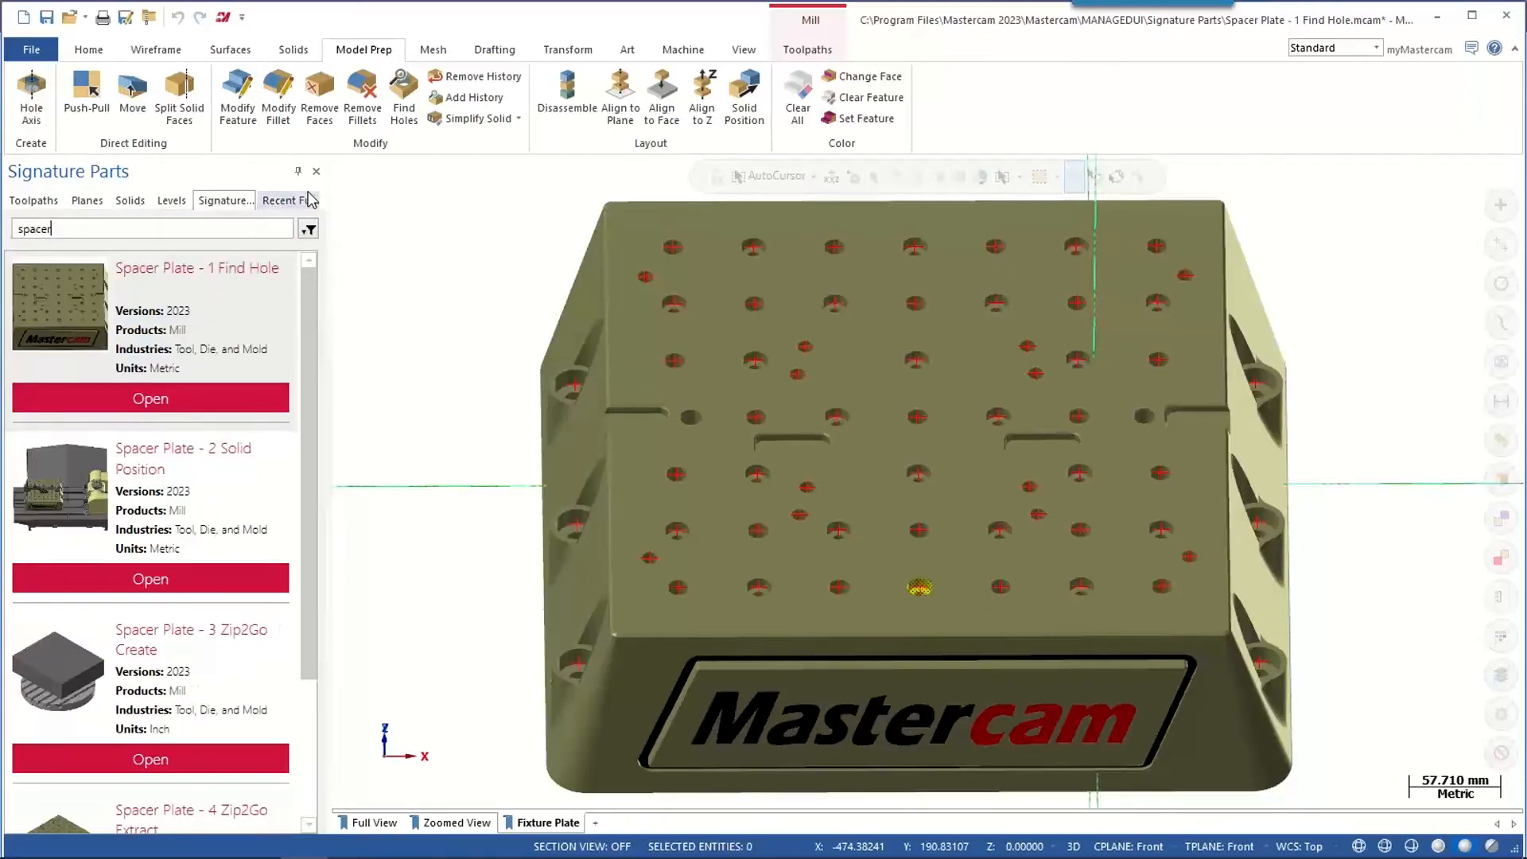
left_click(163, 400)
left_click(834, 475)
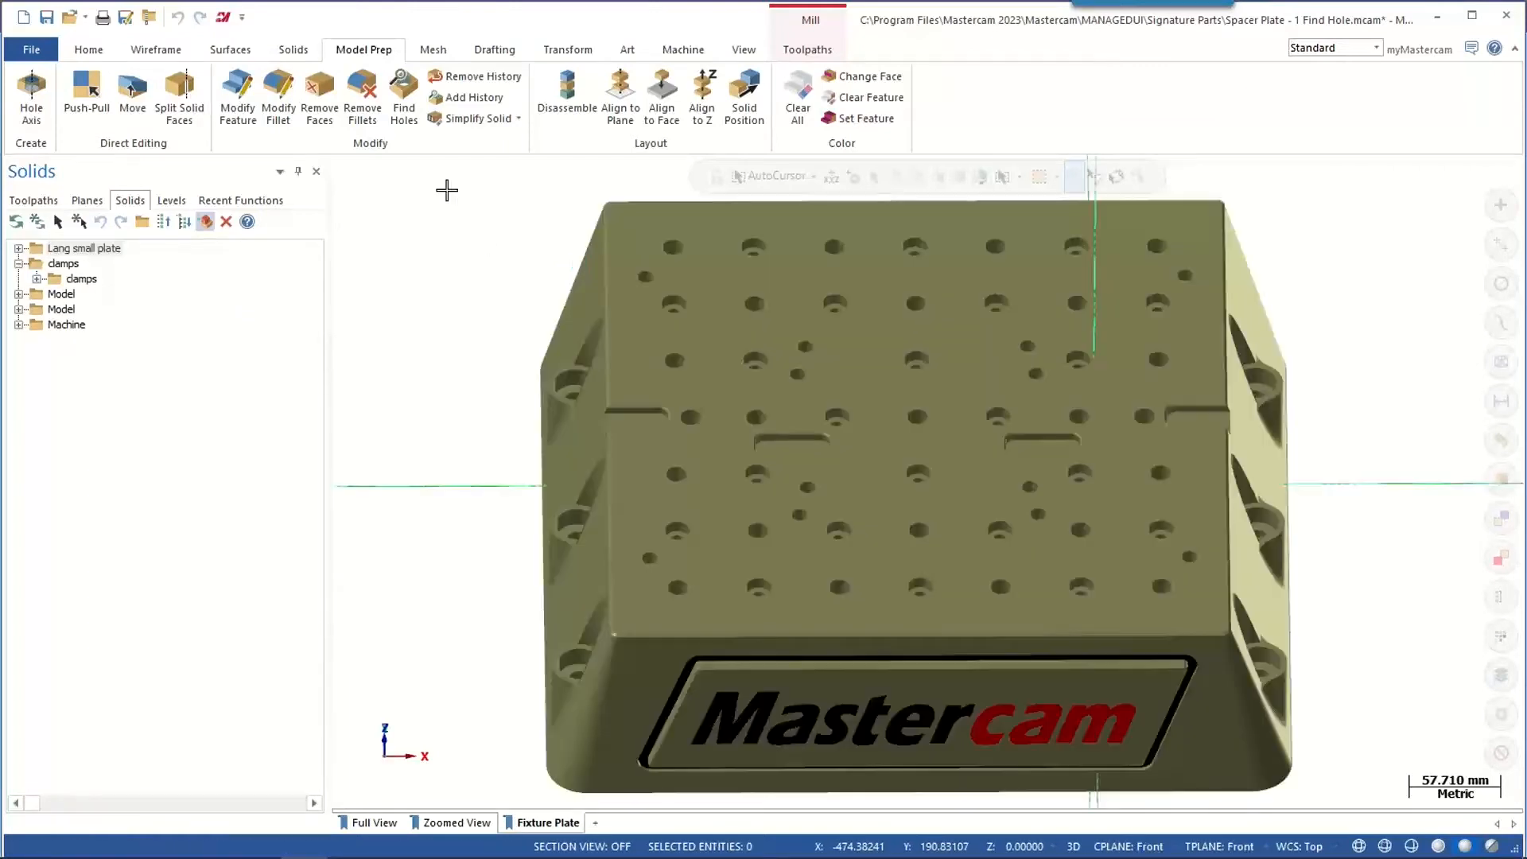
- Run Find Holes on the fixture plate body as hole operations, with Create a single operation turned on
left_click(402, 94)
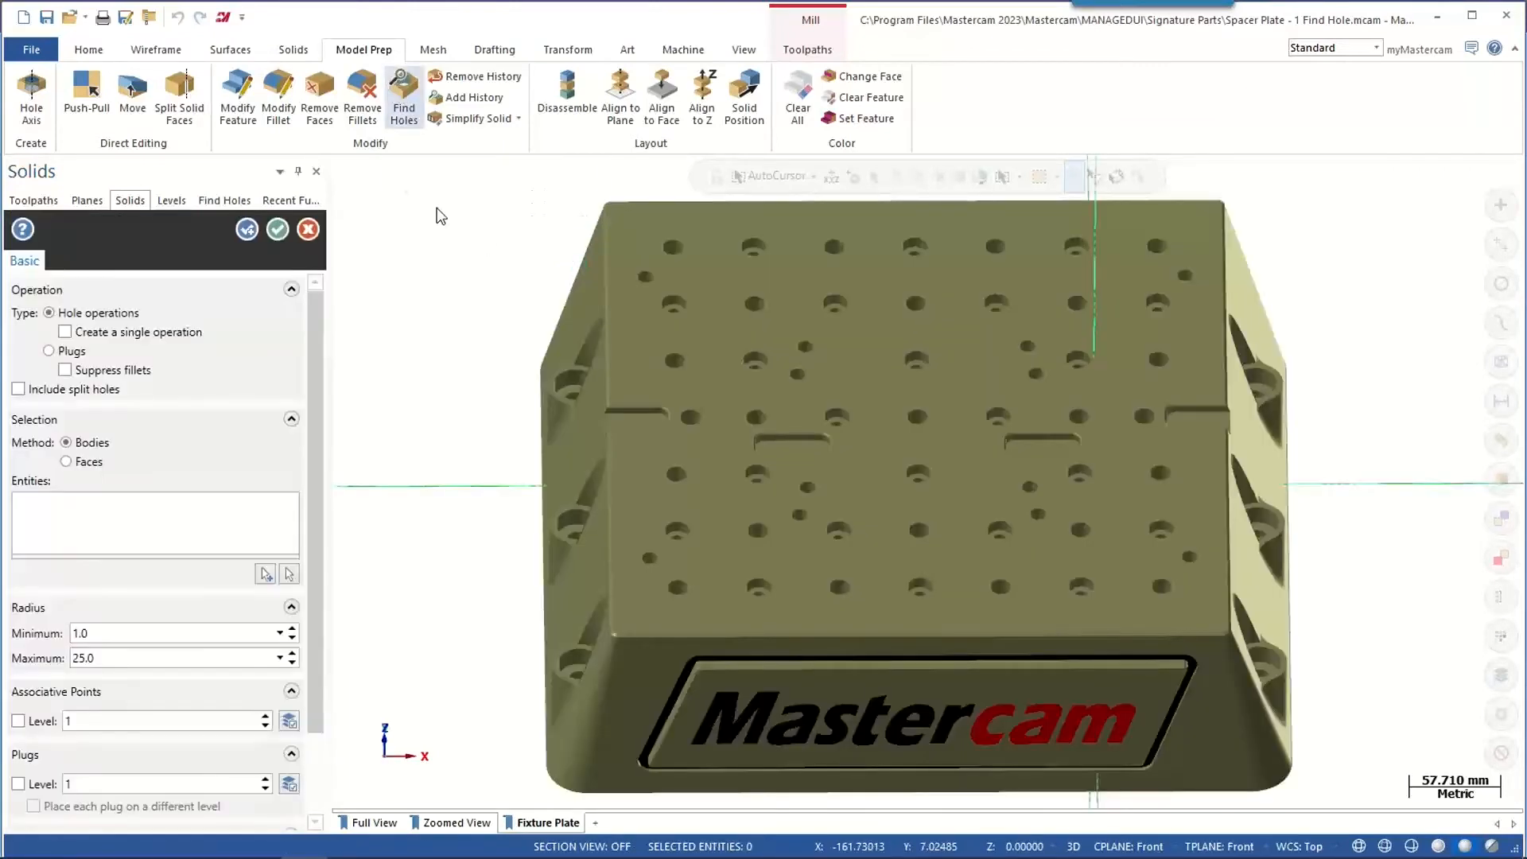
left_click(64, 331)
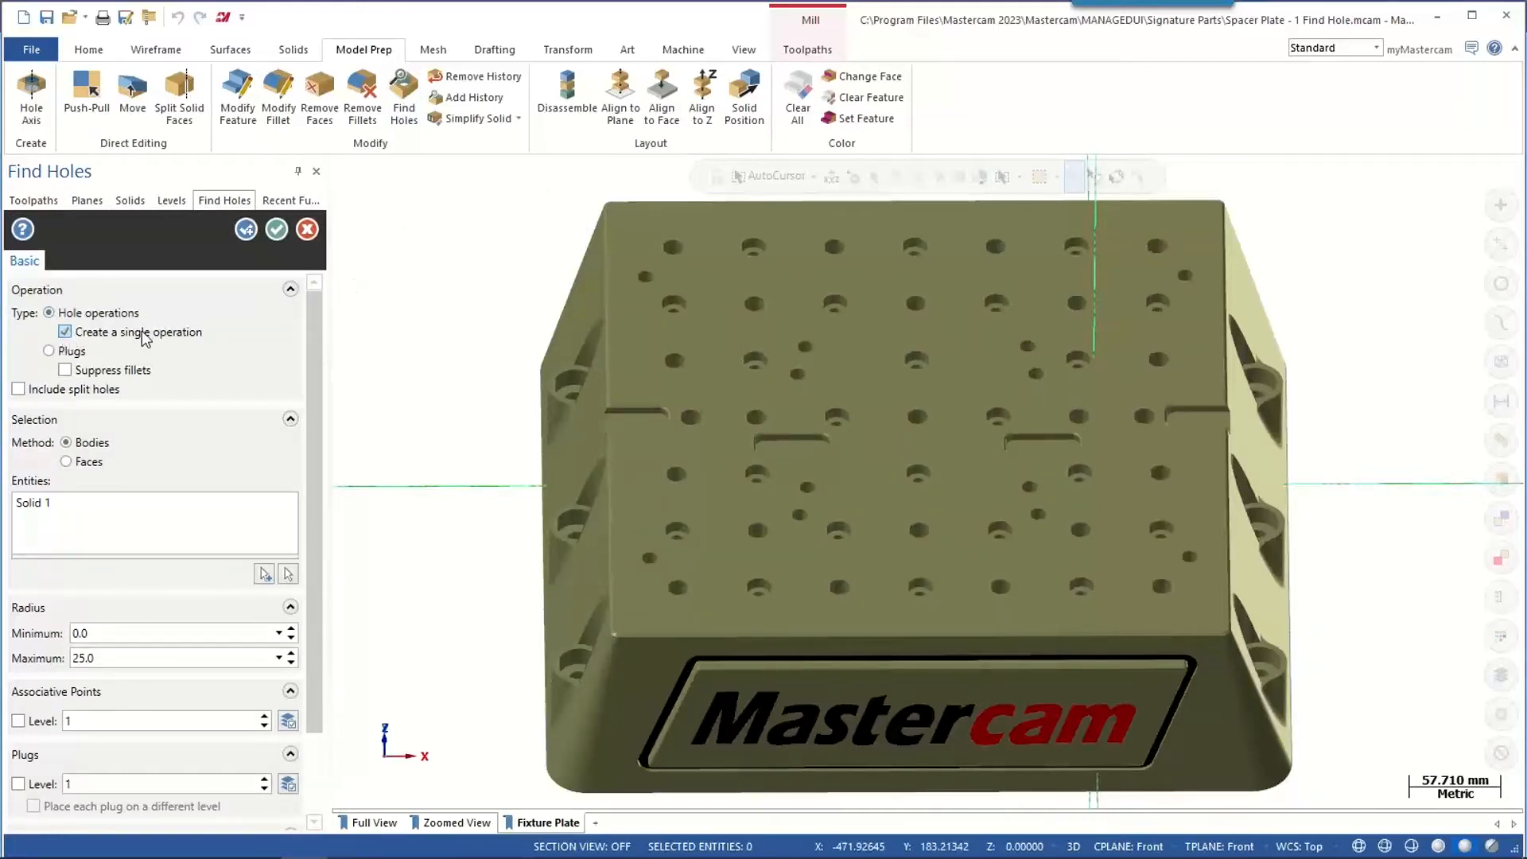
left_click(275, 230)
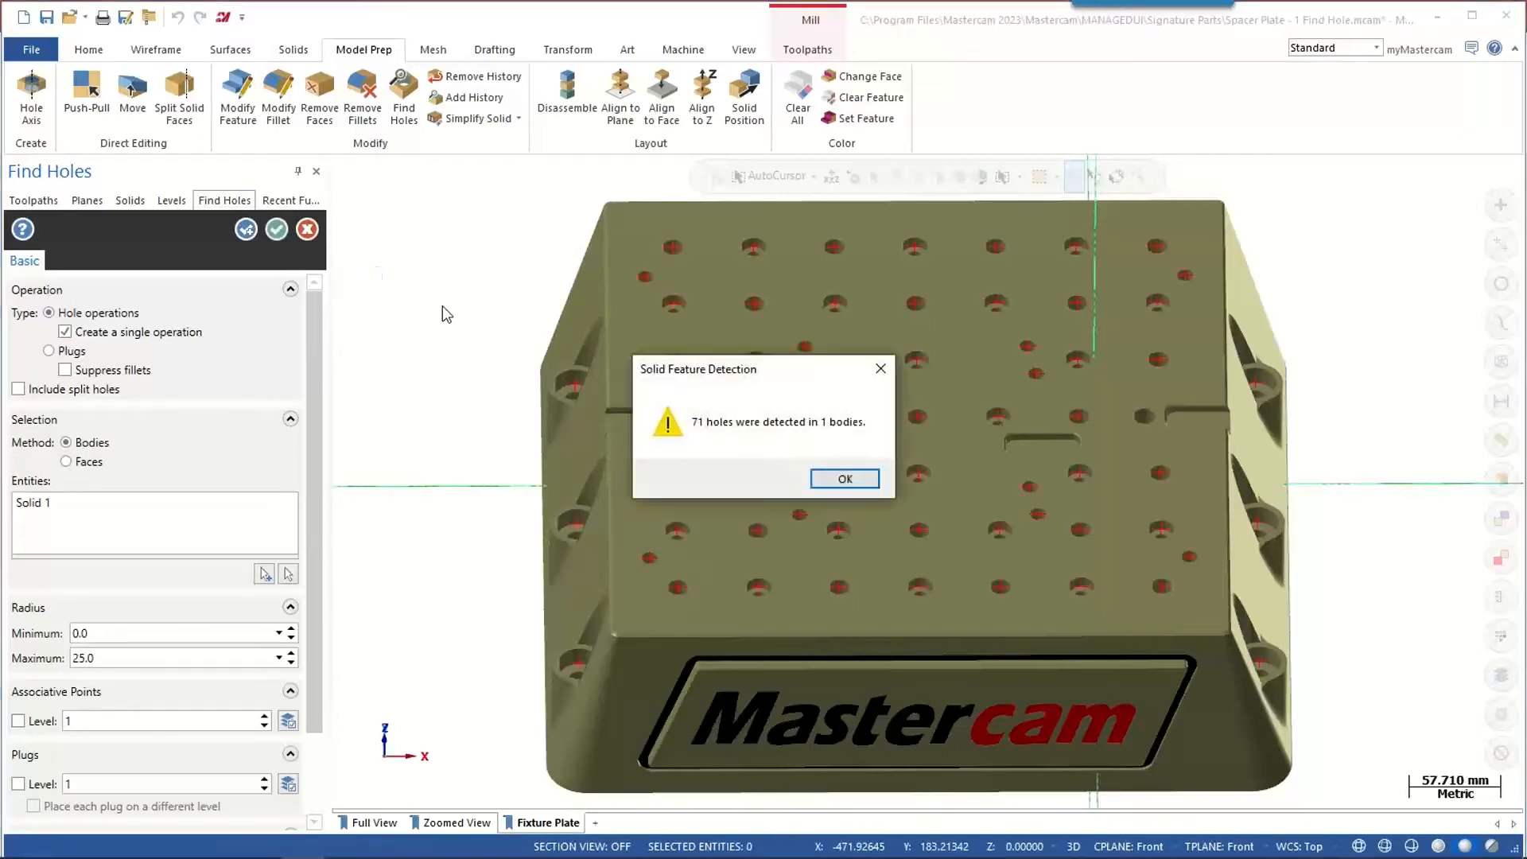
left_click(842, 478)
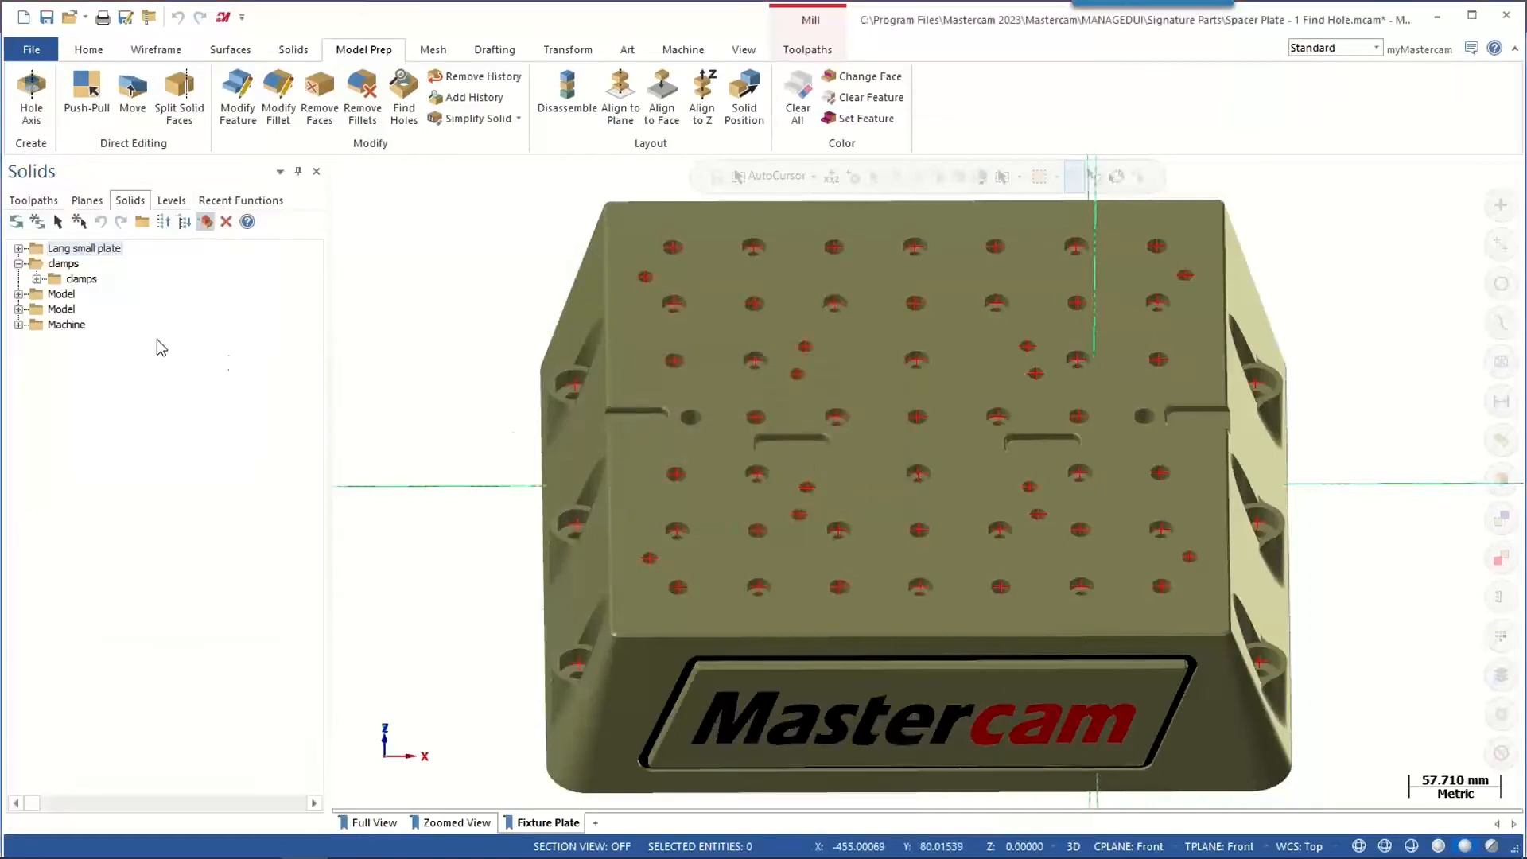
- Expand the Fixture Plate solid and step through its Counterbore Ø 8.00, Simple Ø 13.00 and Simple Ø 10.00 operations to examine the grouped holes
left_click(18, 294)
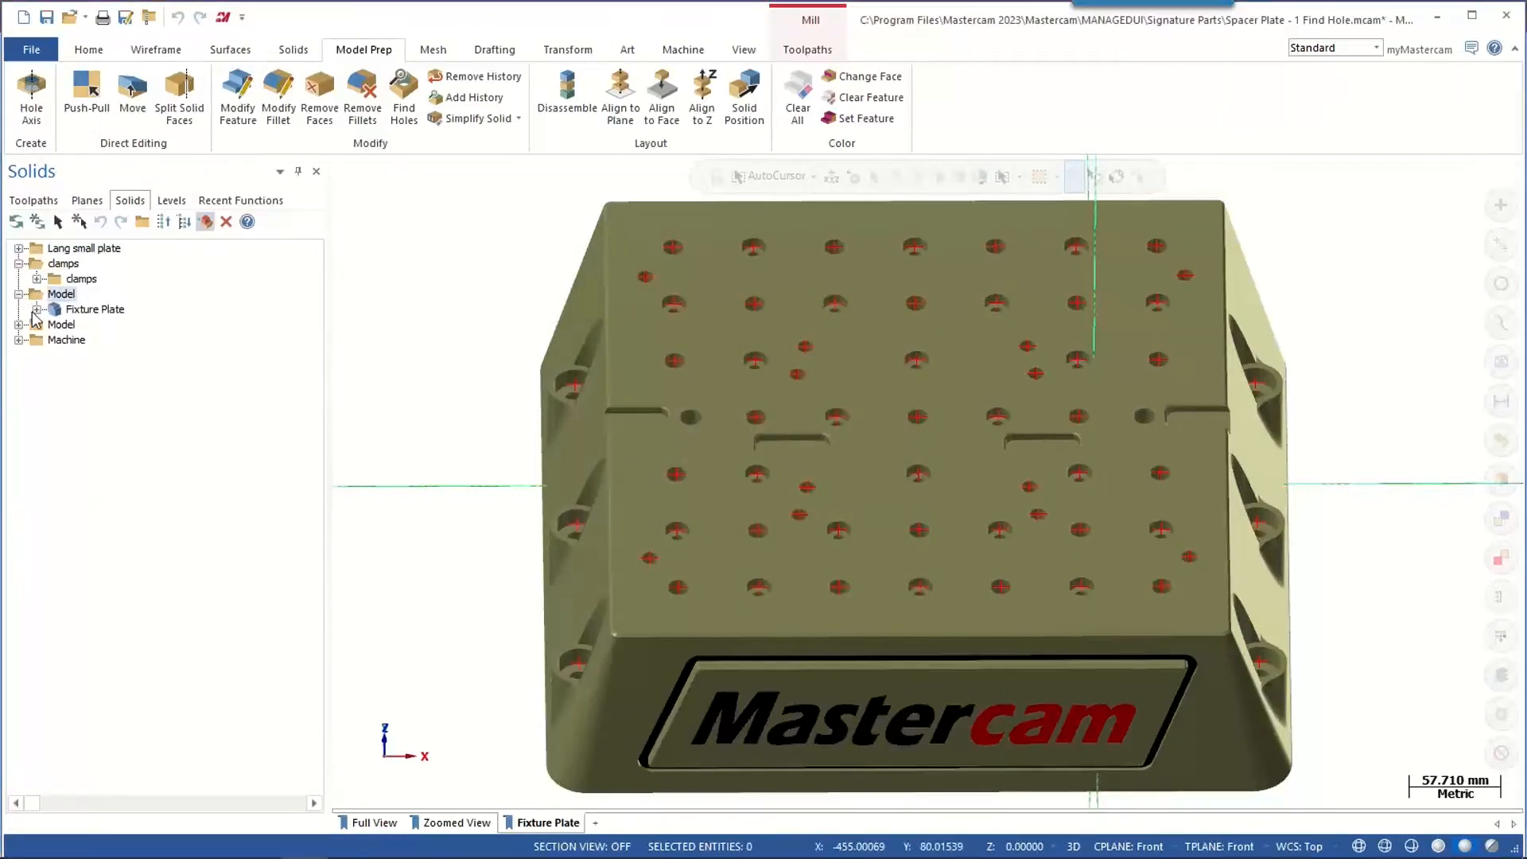
left_click(36, 310)
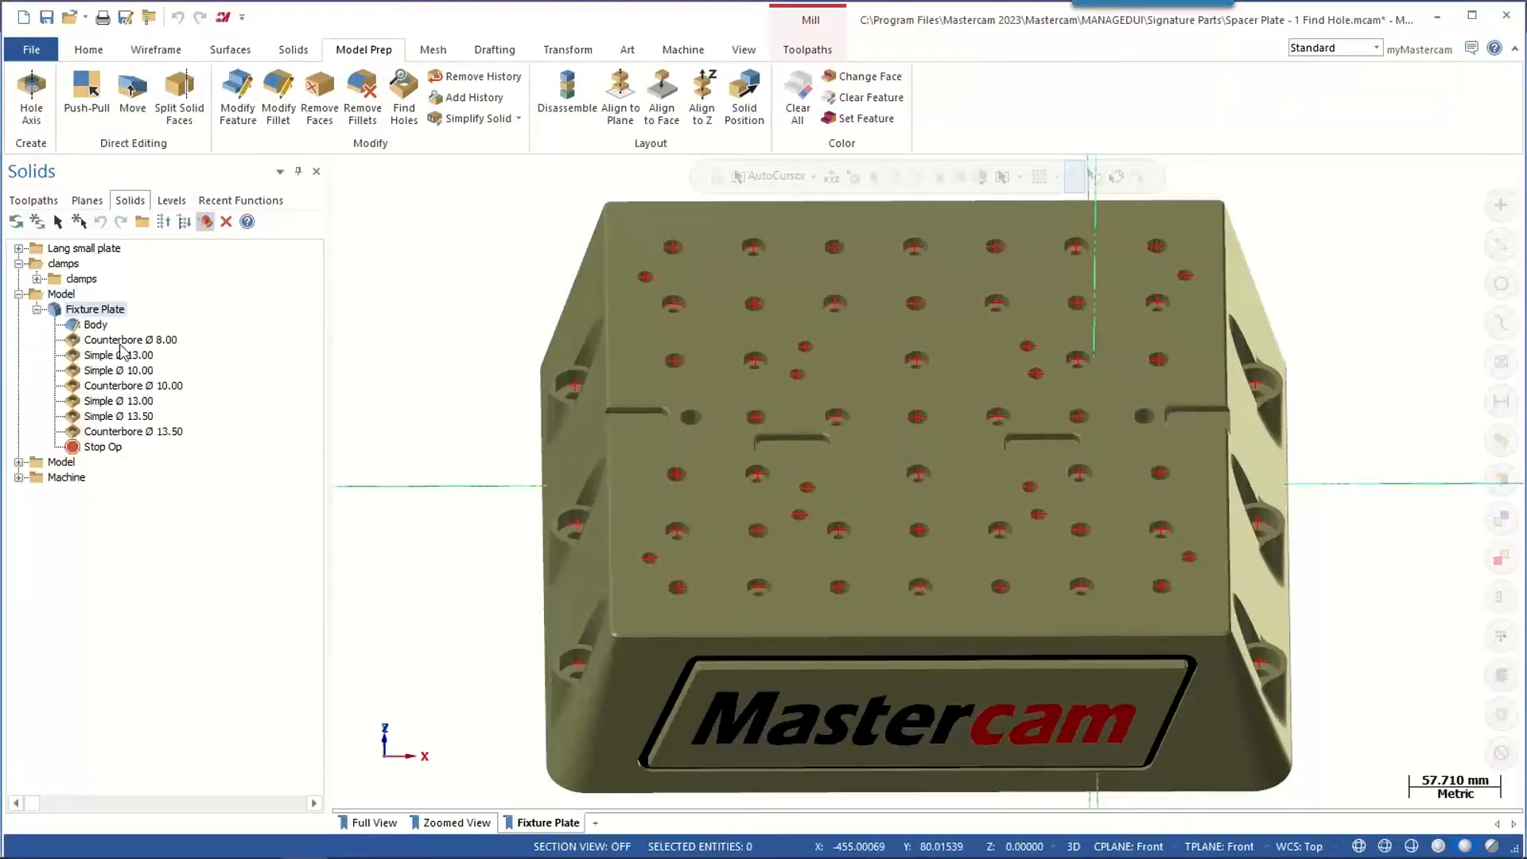
left_click(120, 342)
key("Down")
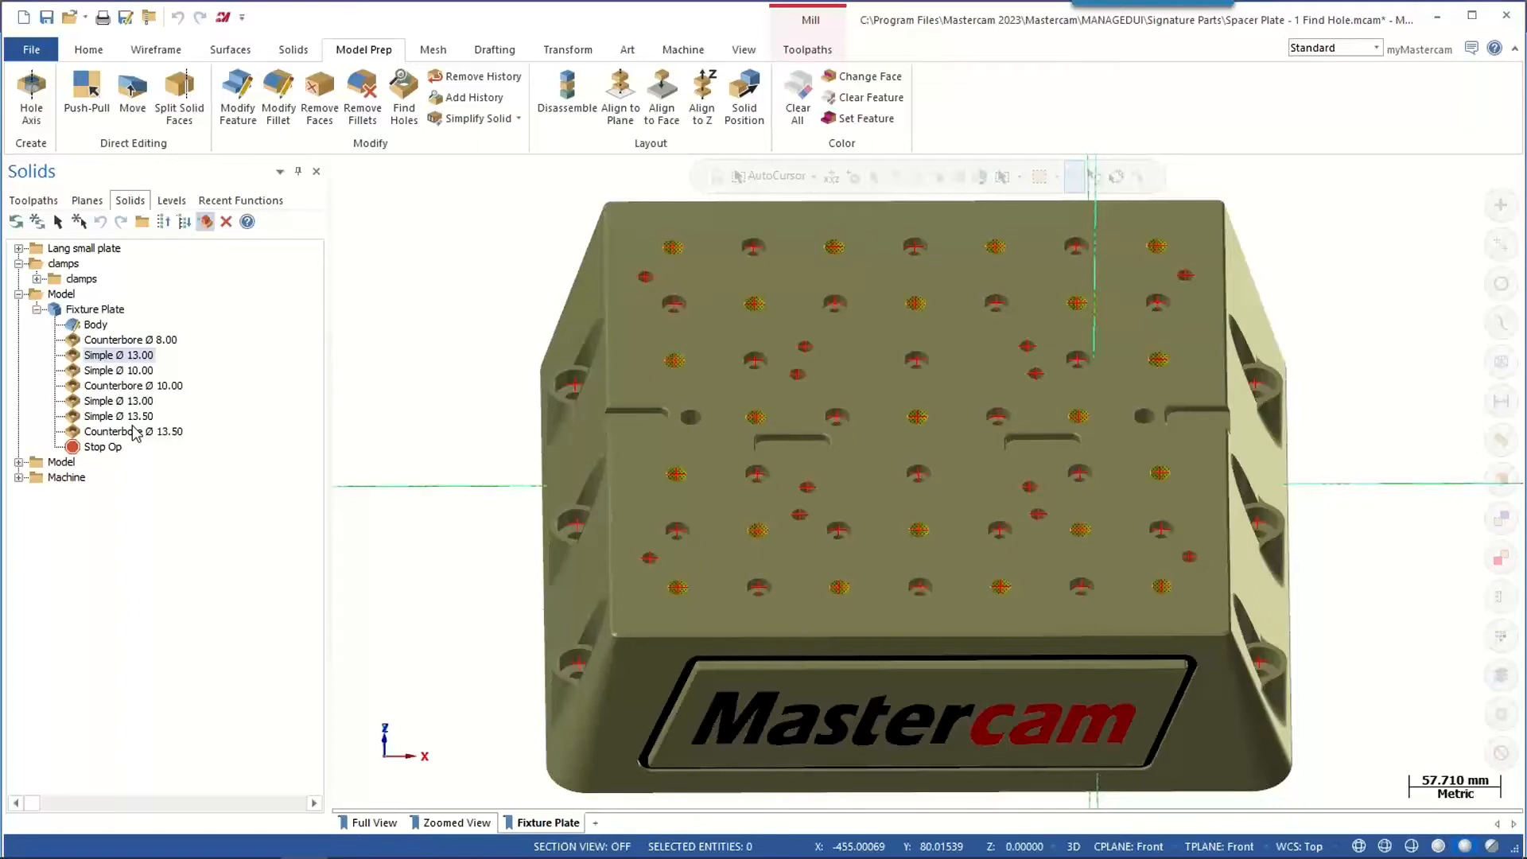
key("Down")
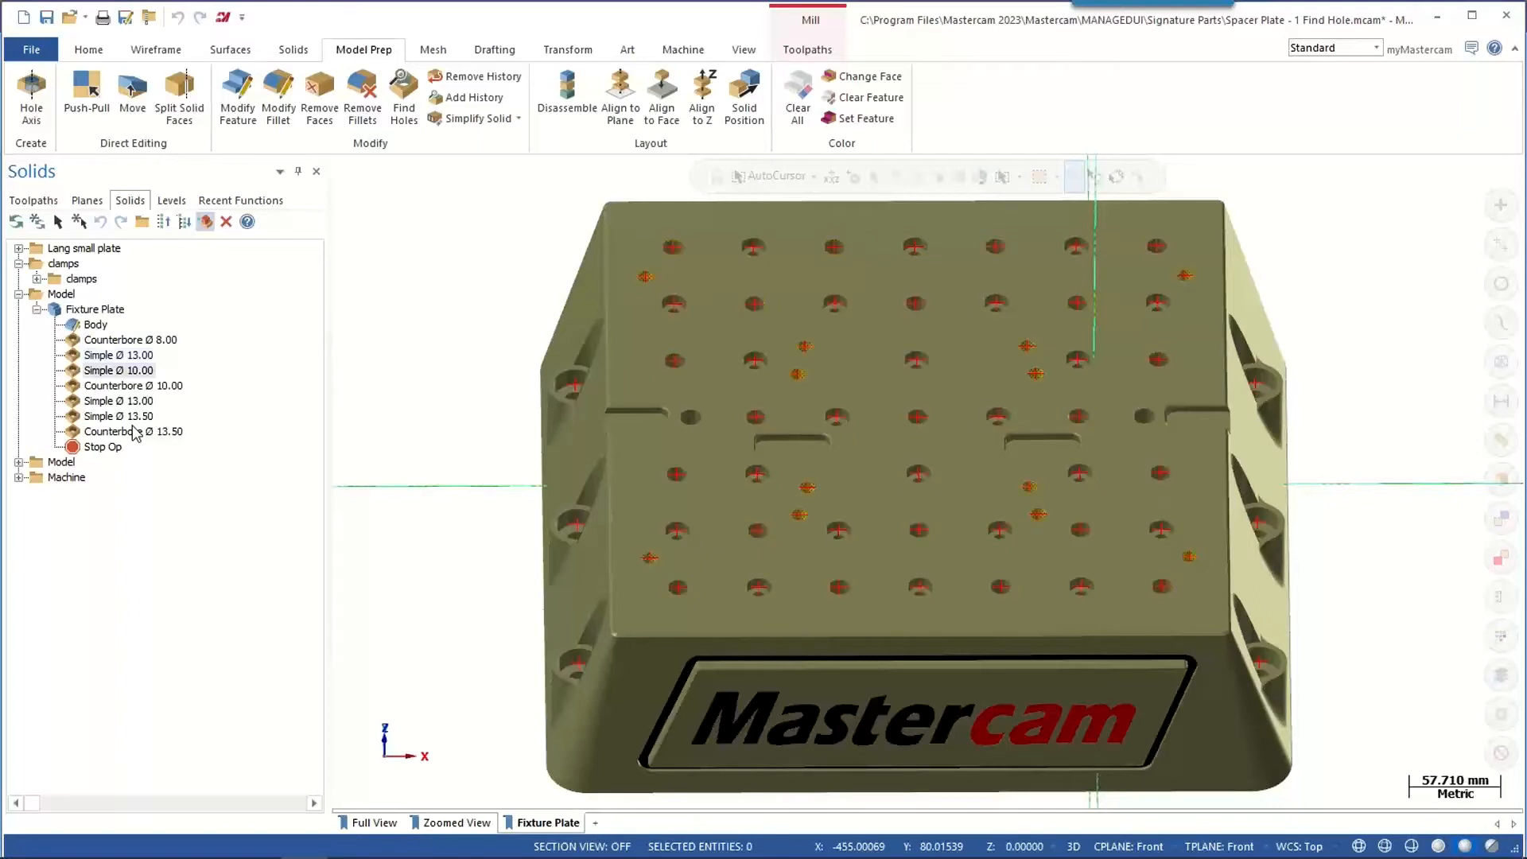
- Set the diameter of the Fixture Plate's Simple Ø 10.00 hole operation to 20 and regenerate the solid
double_click(95, 372)
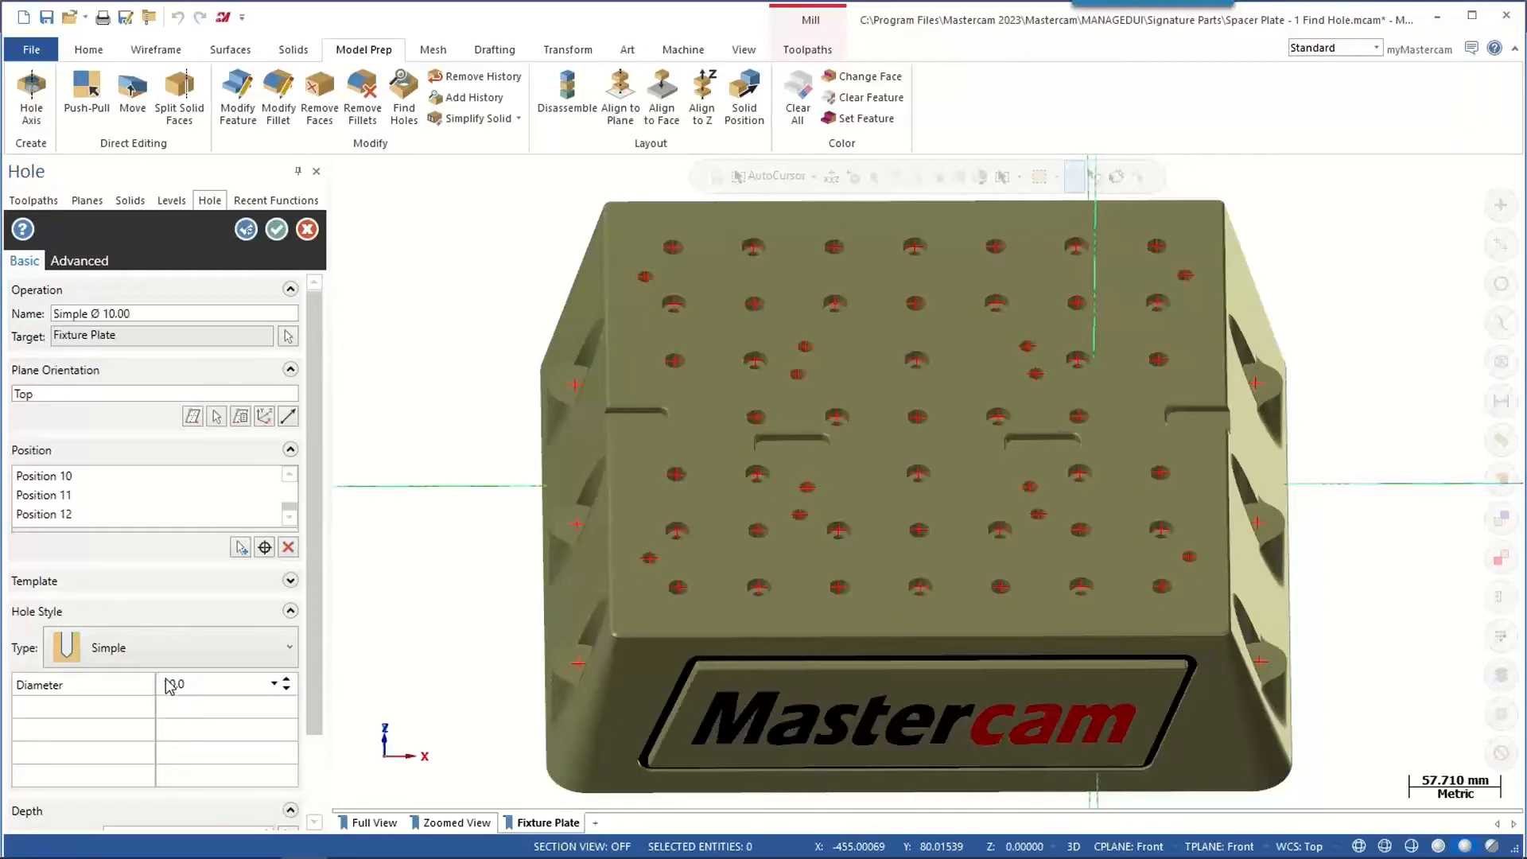
left_click(170, 683)
type("20")
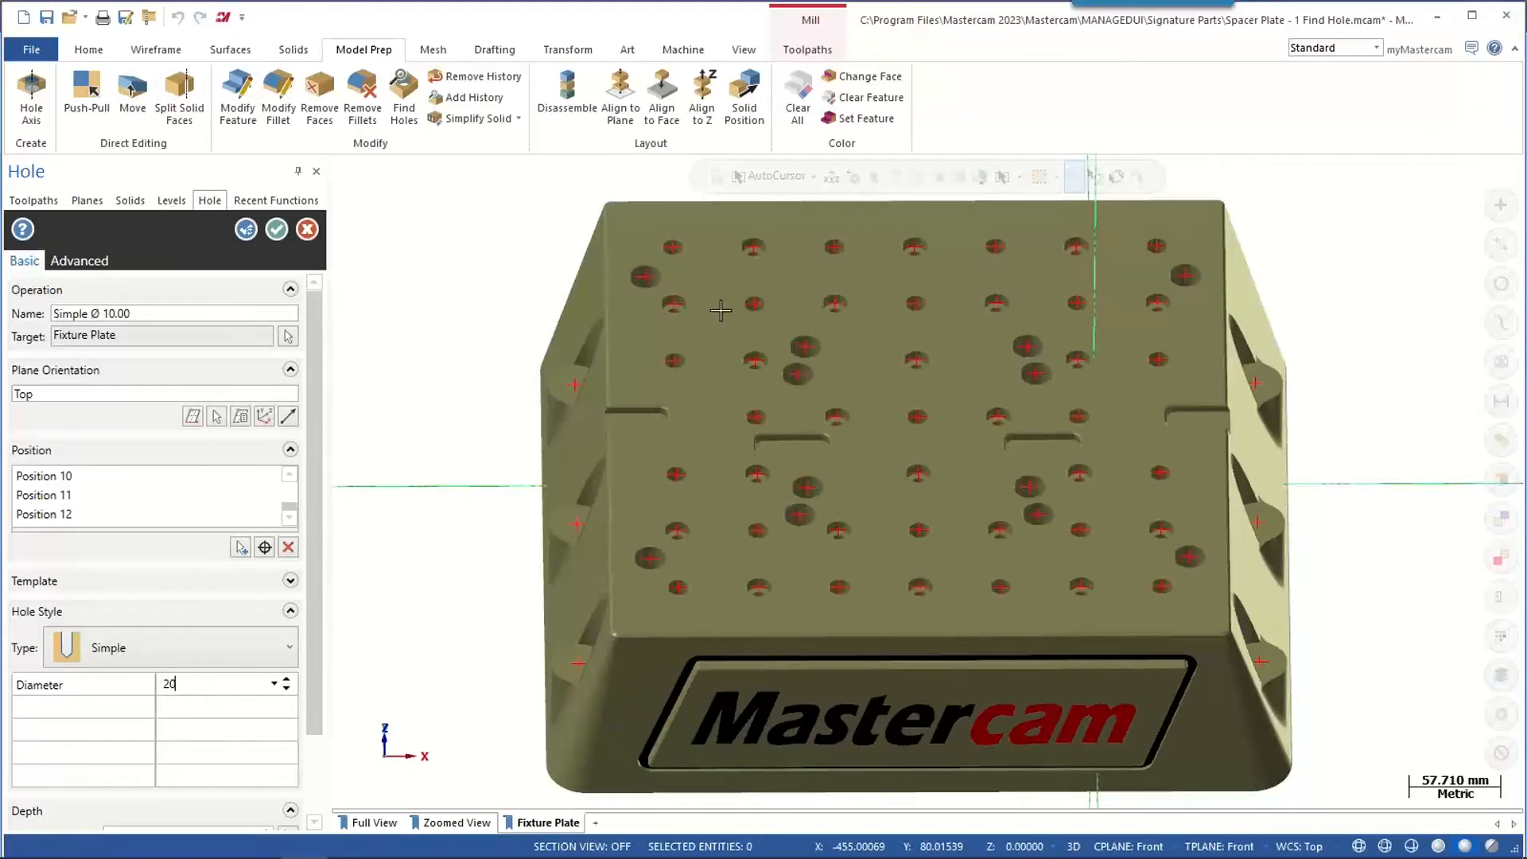
left_click(276, 232)
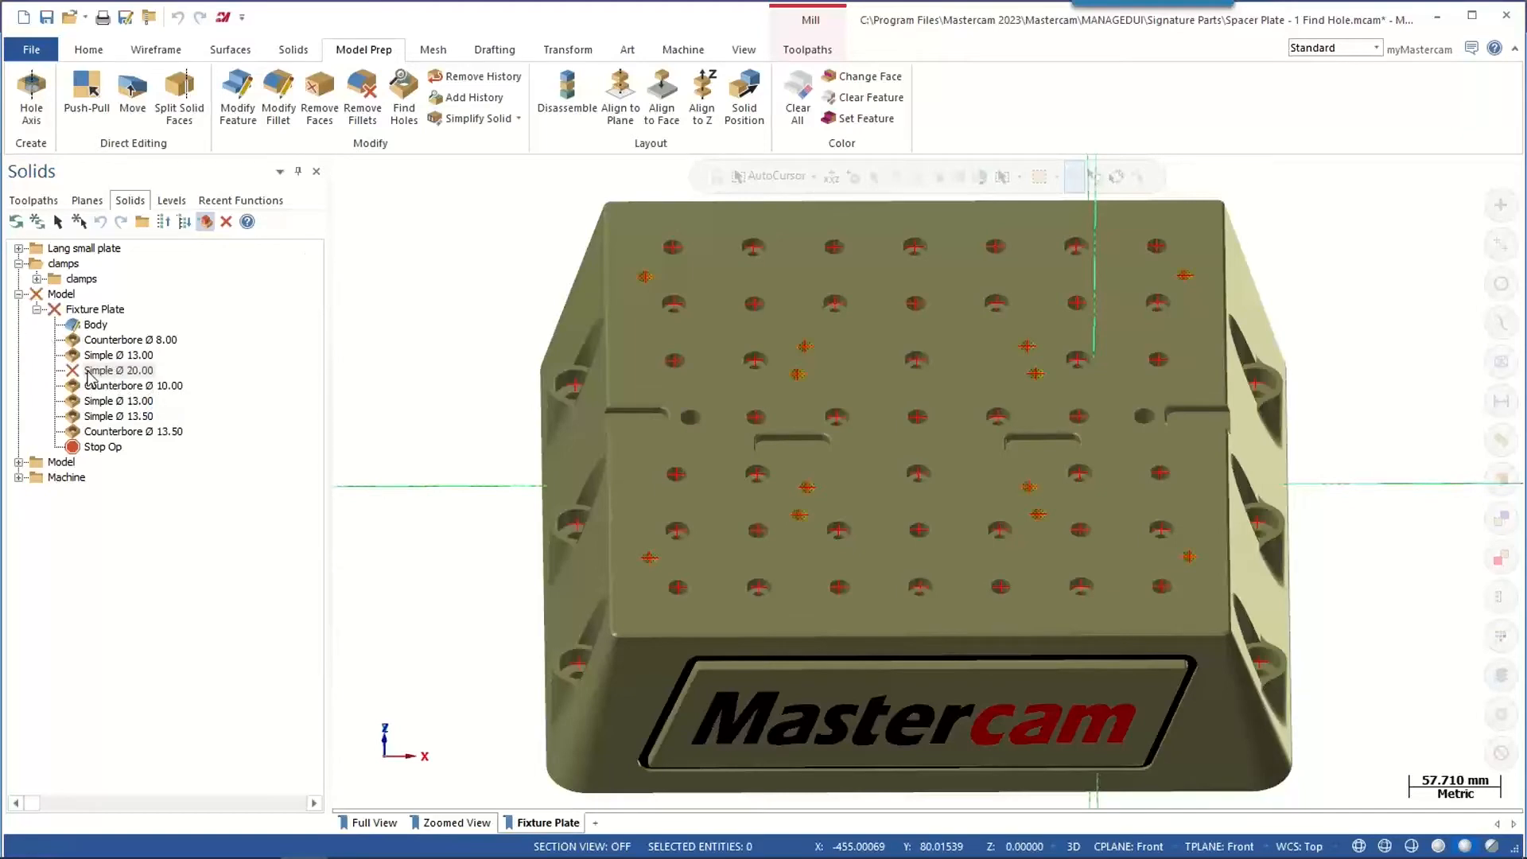
left_click(38, 221)
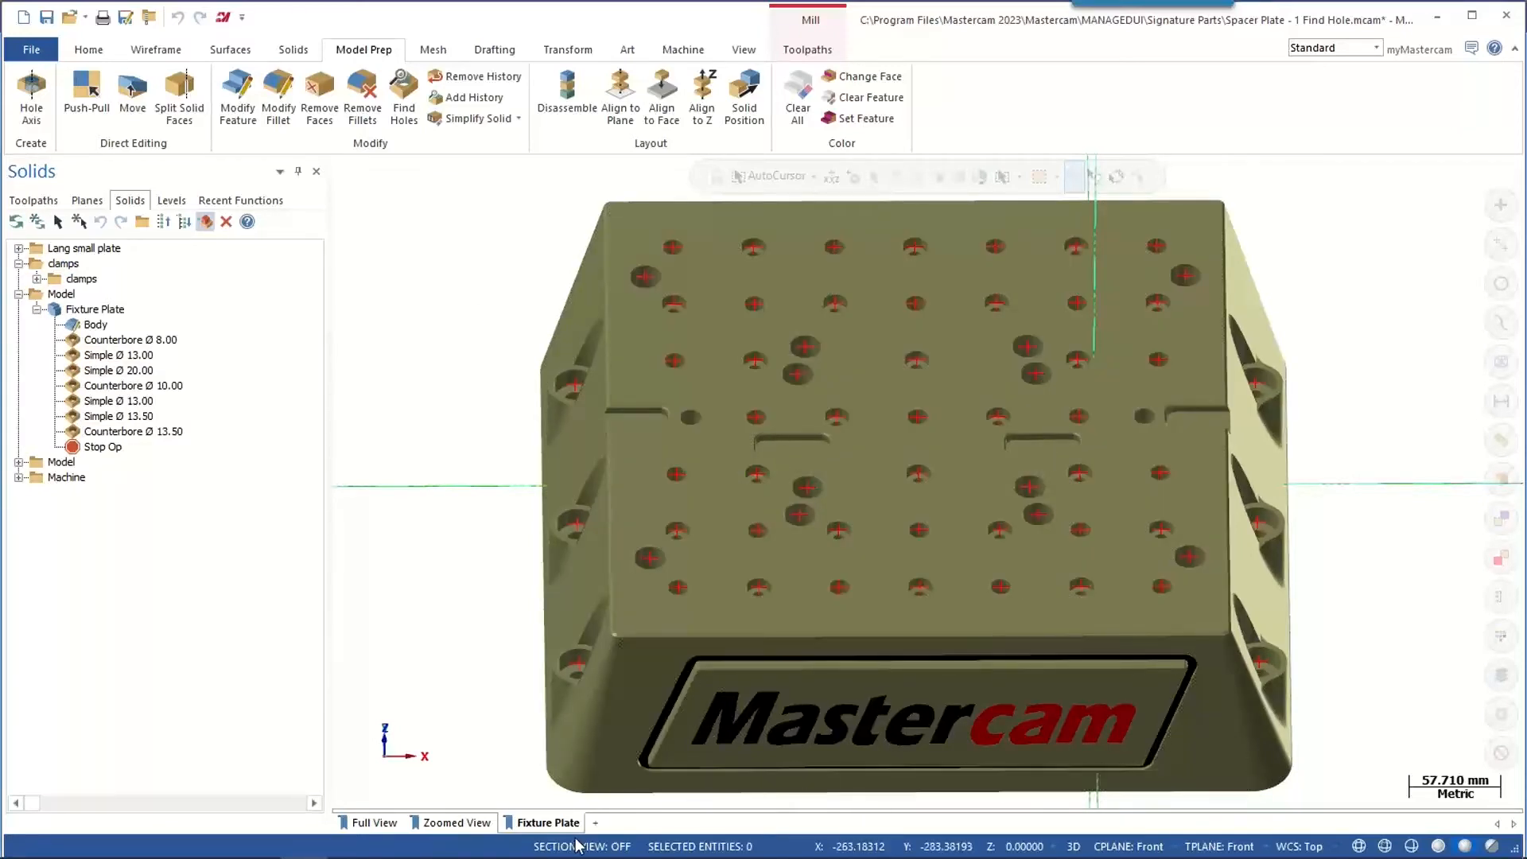
- Add a new viewsheet with its default name and hide levels 200 and 111 in it
left_click(595, 825)
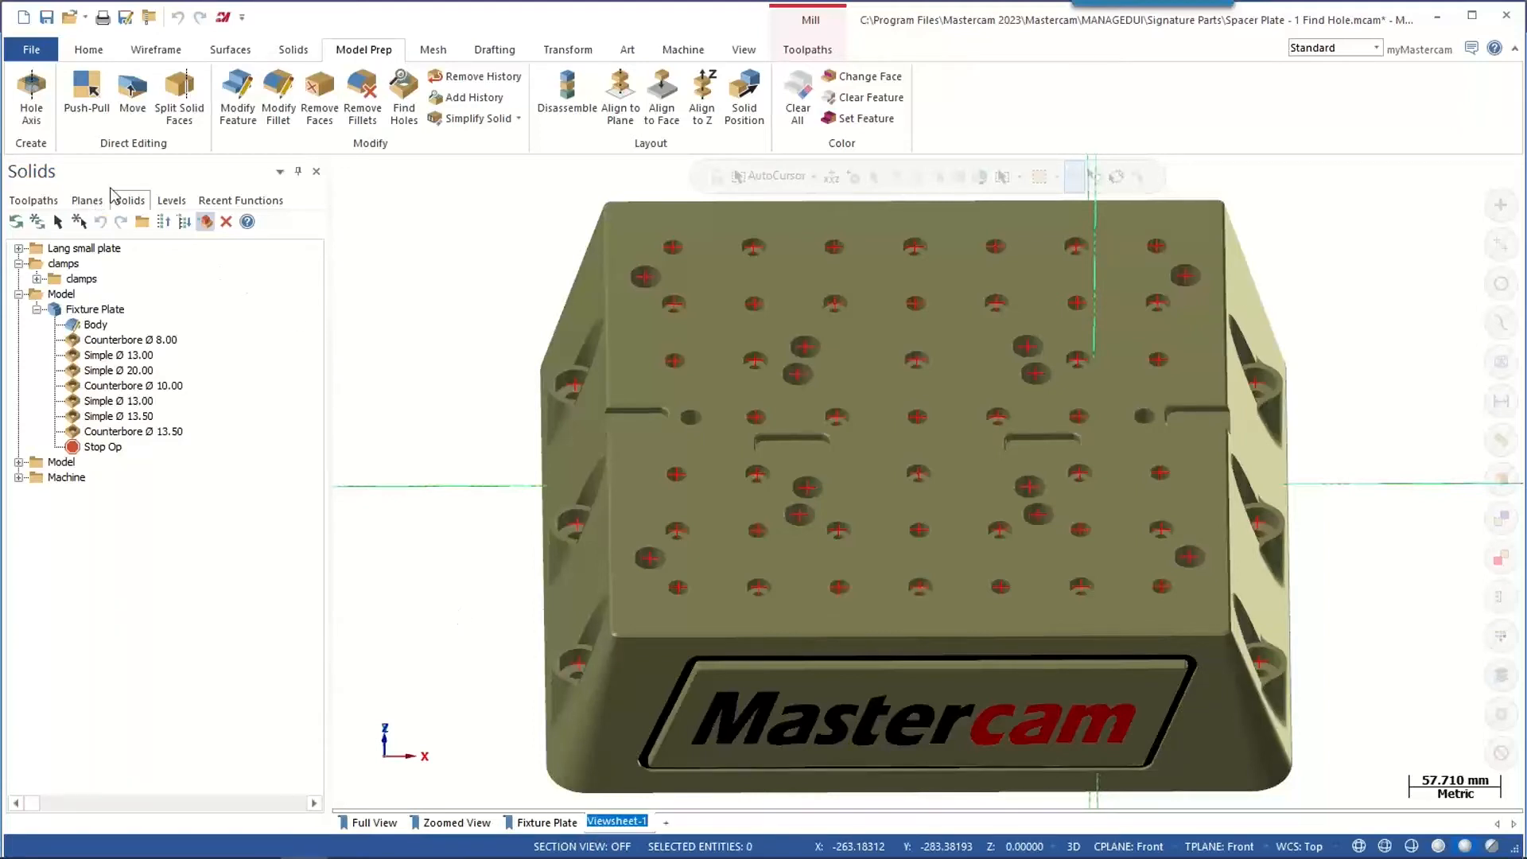
key("Return")
left_click(172, 201)
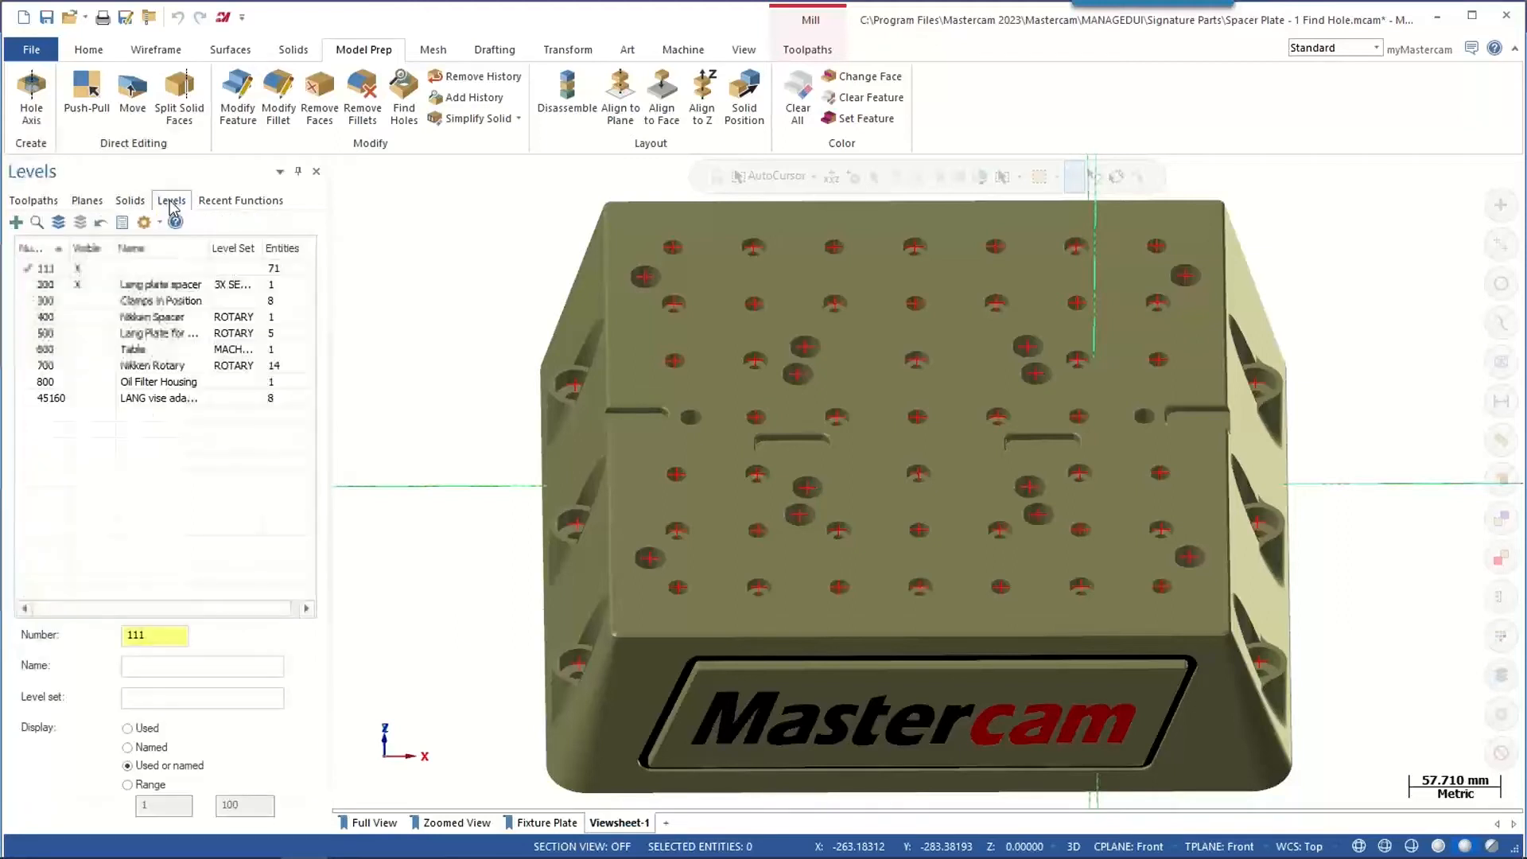
left_click(79, 283)
left_click(80, 283)
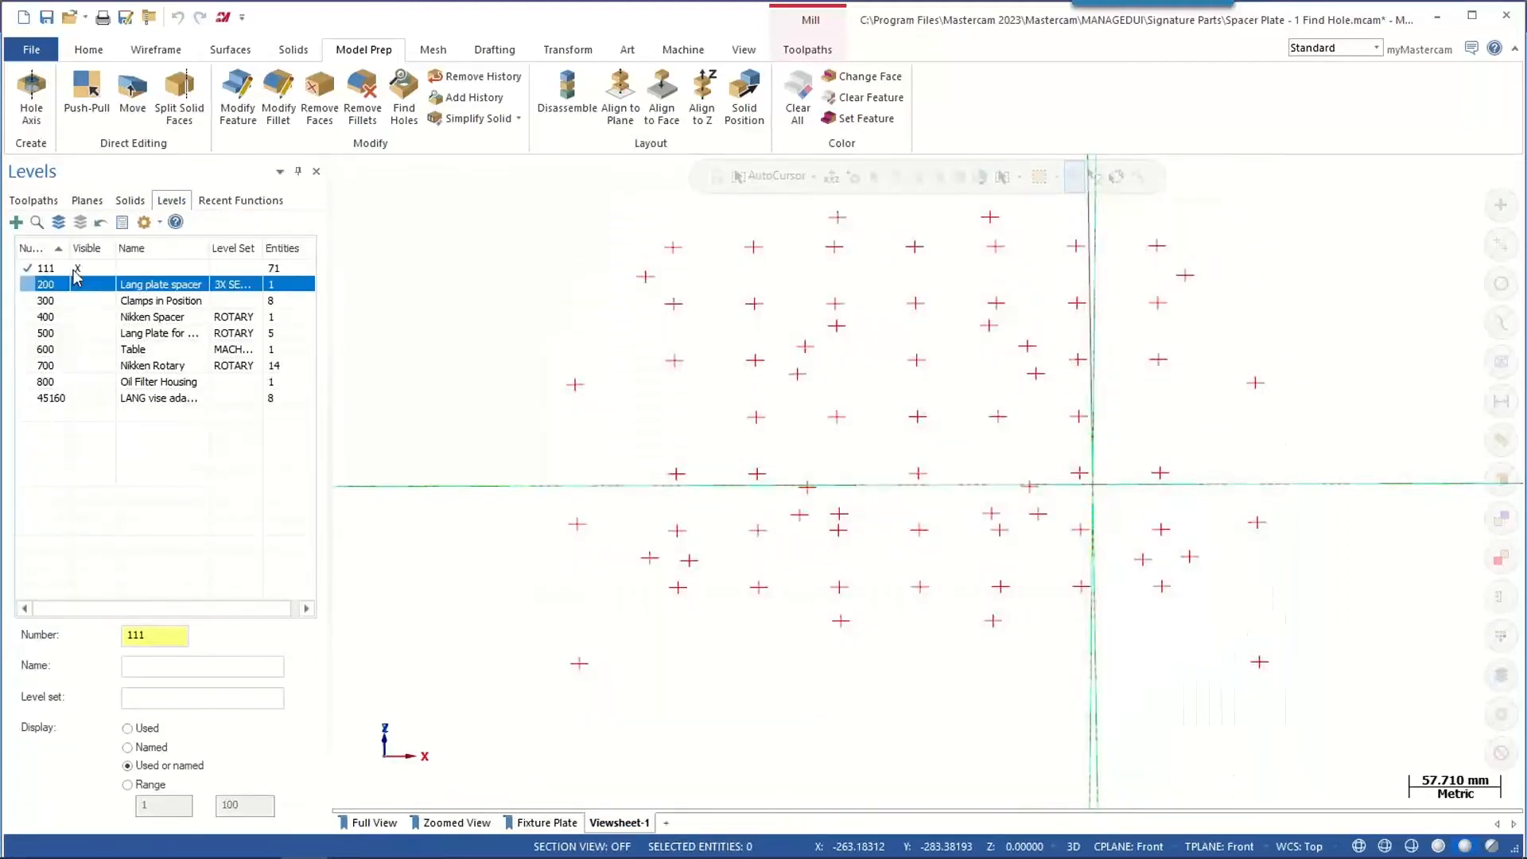
left_click(77, 268)
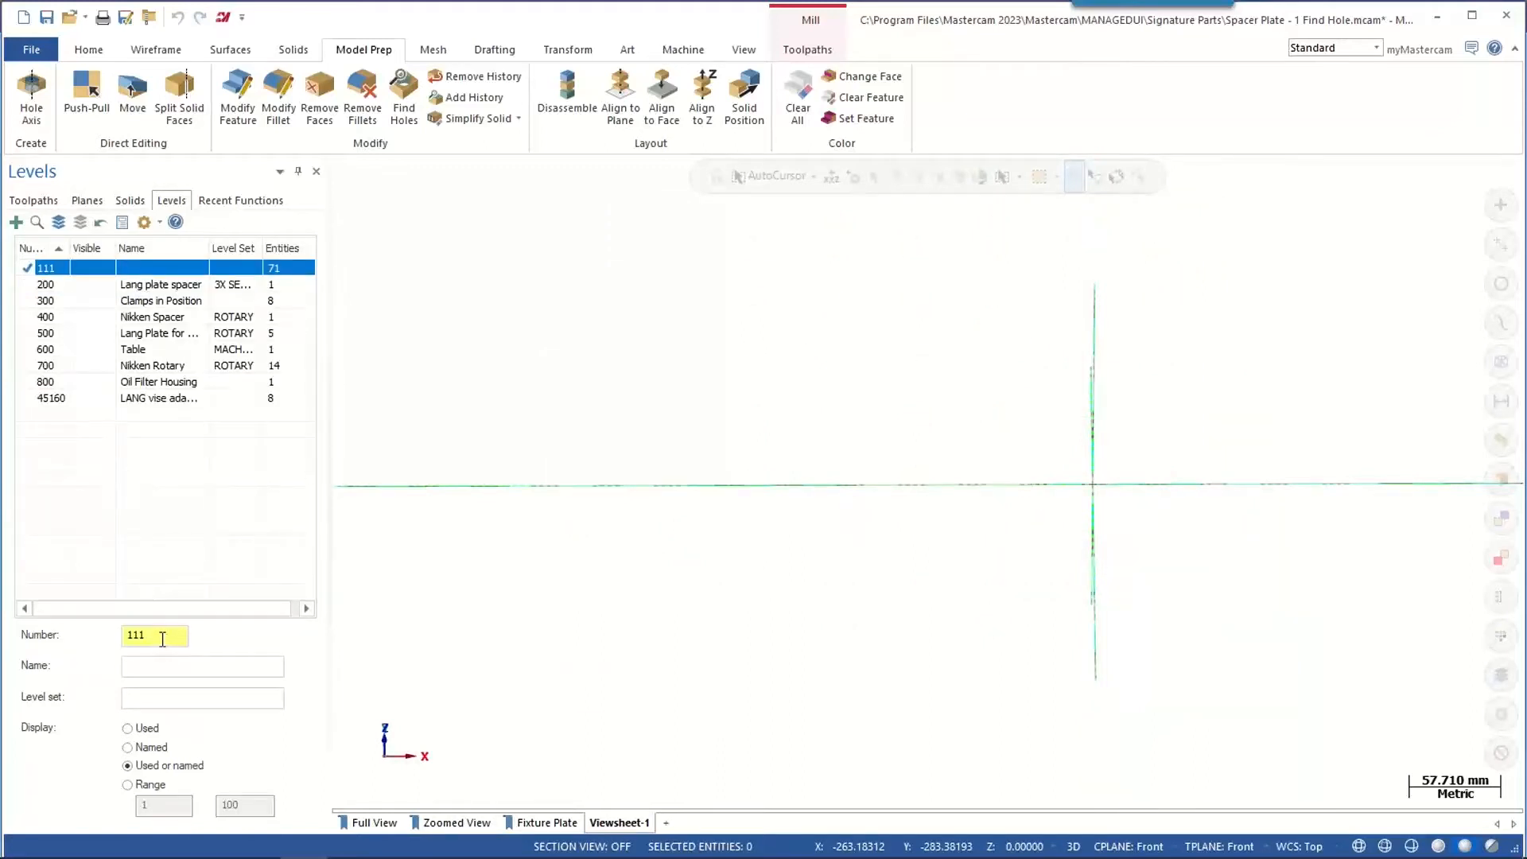
- Create level 112 and make it the active level
left_click_drag(163, 634, 134, 633)
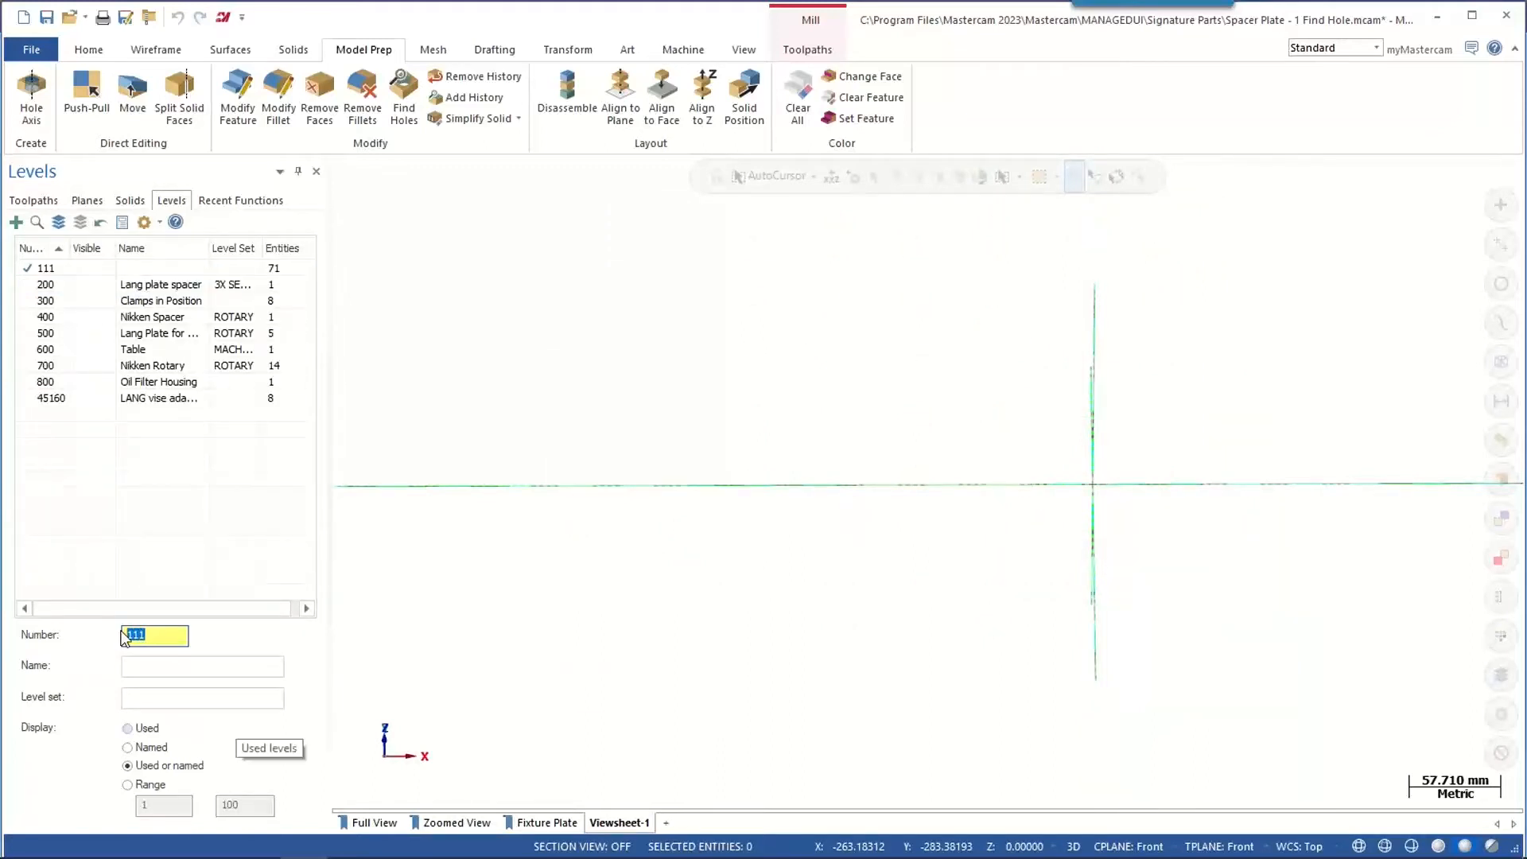
type("2")
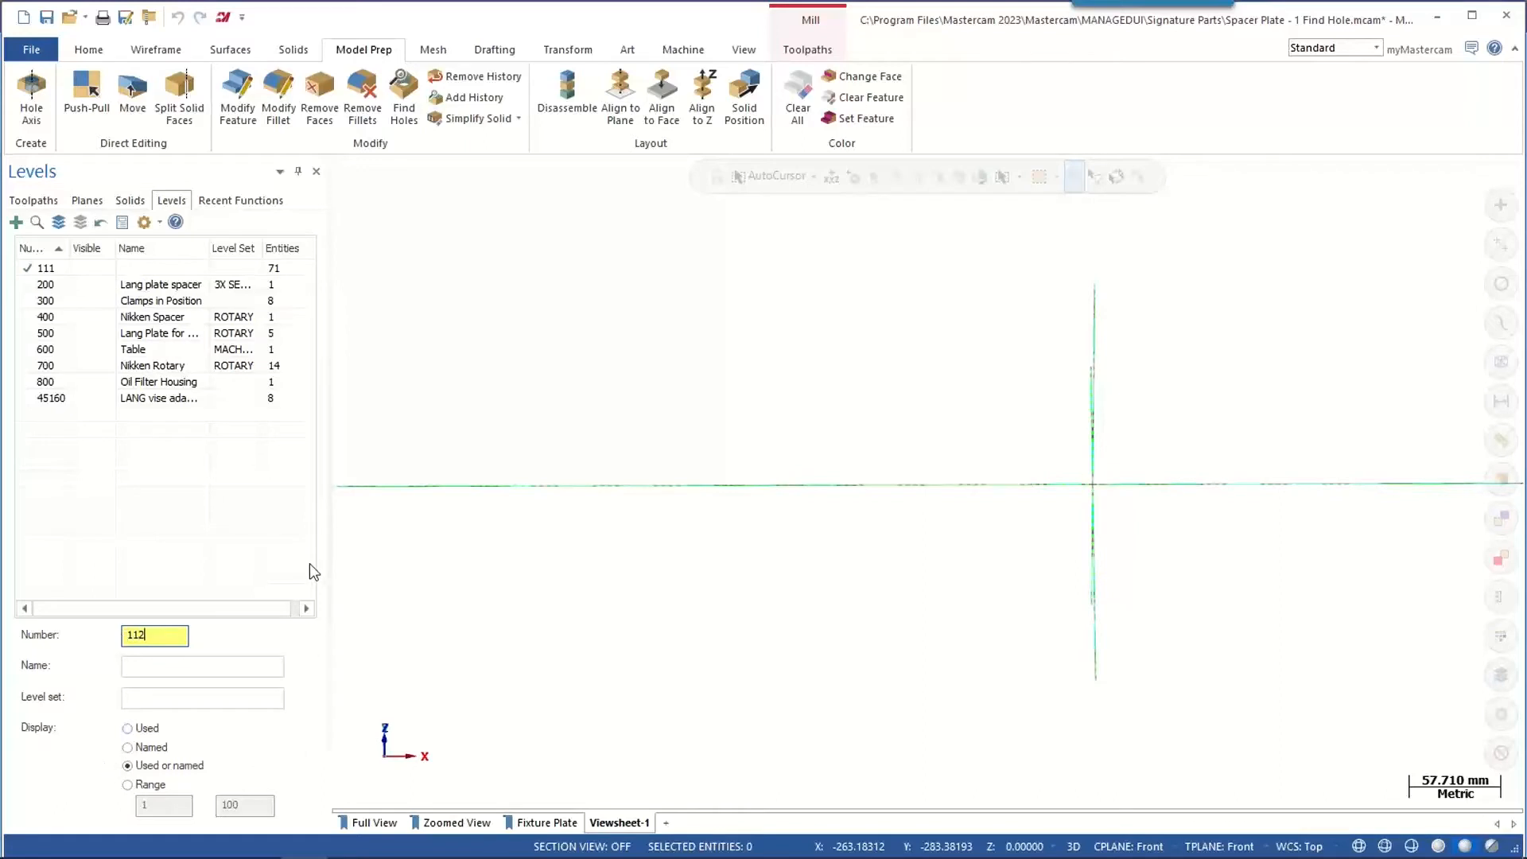
key("Return")
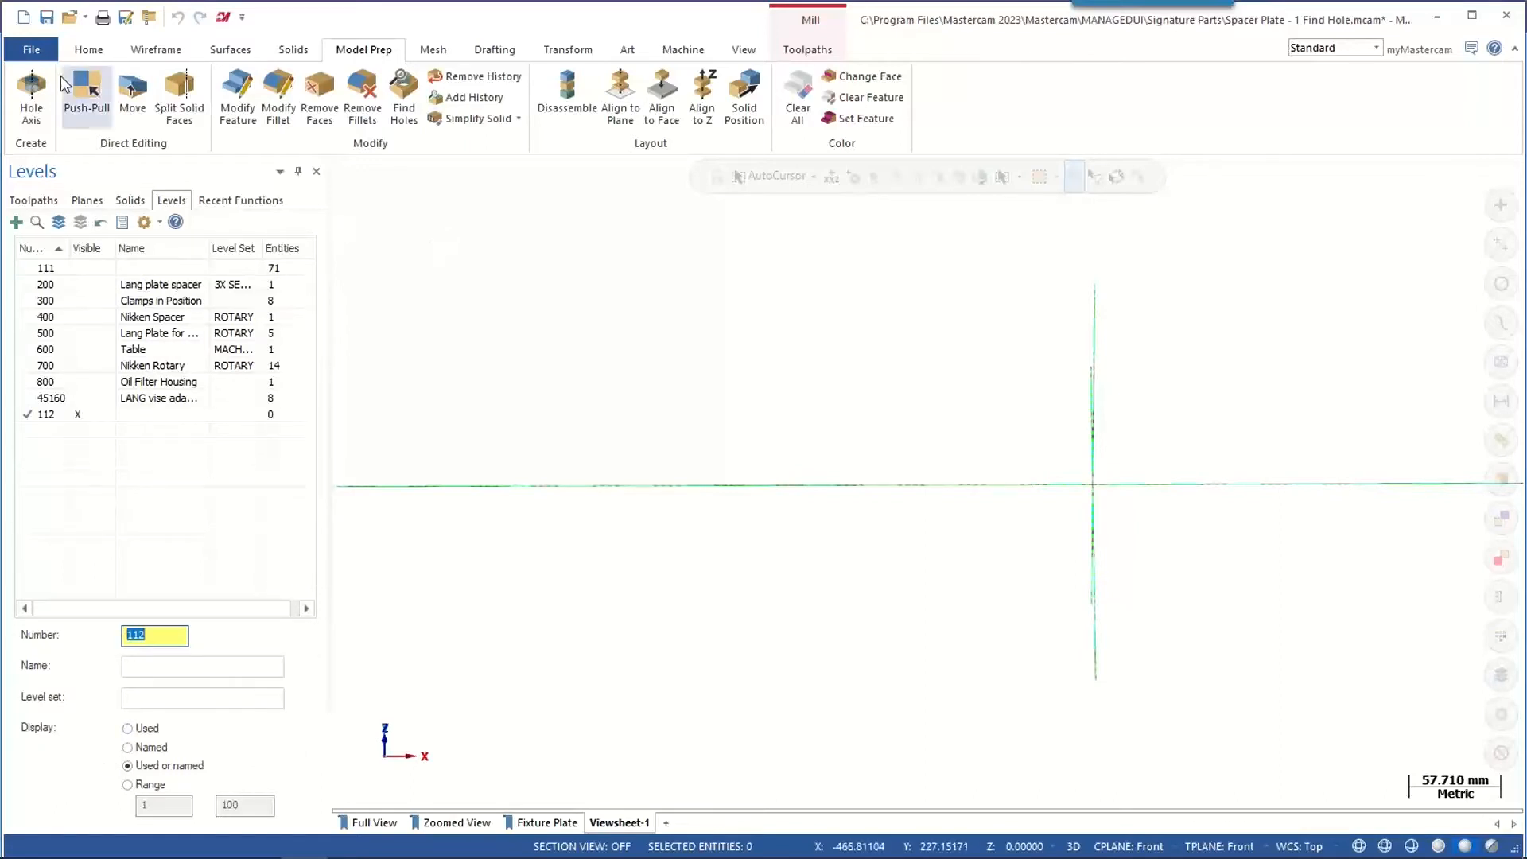
- Examine the solid import options in the Converters configuration, including Create hole operations, and leave without saving
left_click(32, 54)
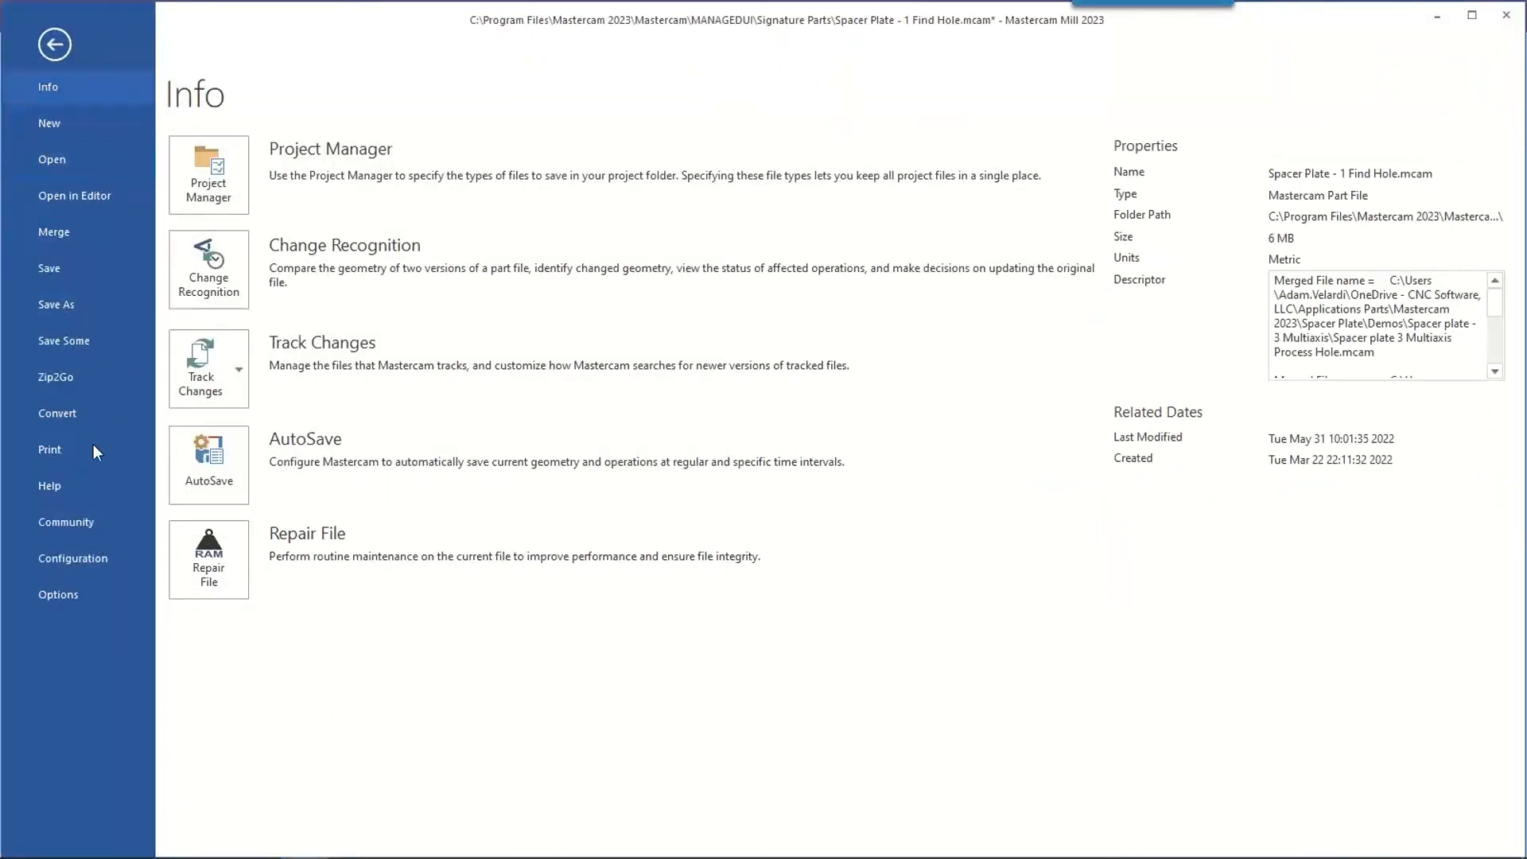
left_click(99, 559)
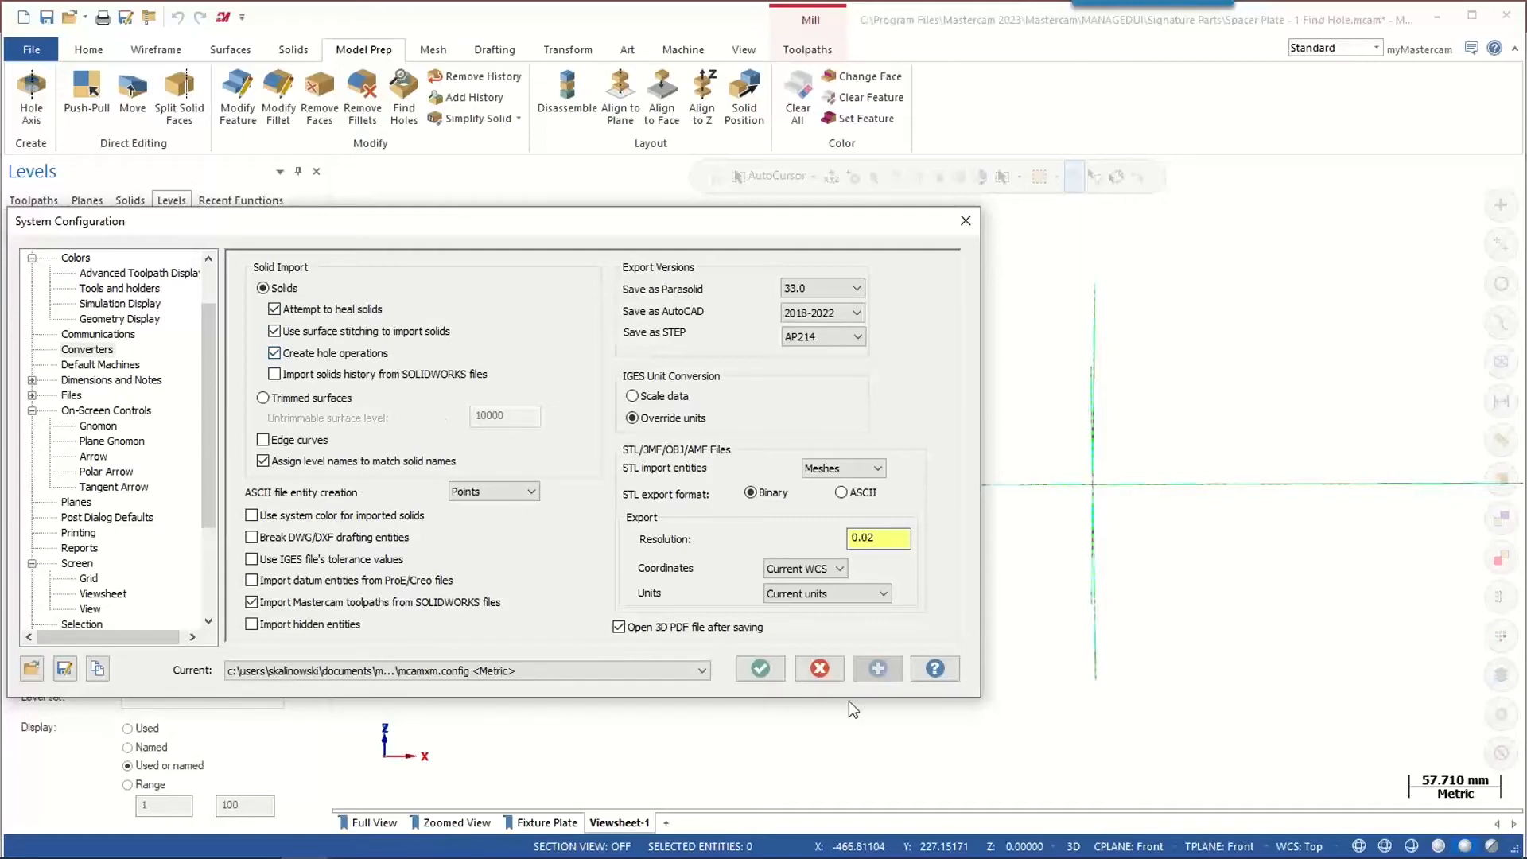
left_click(819, 668)
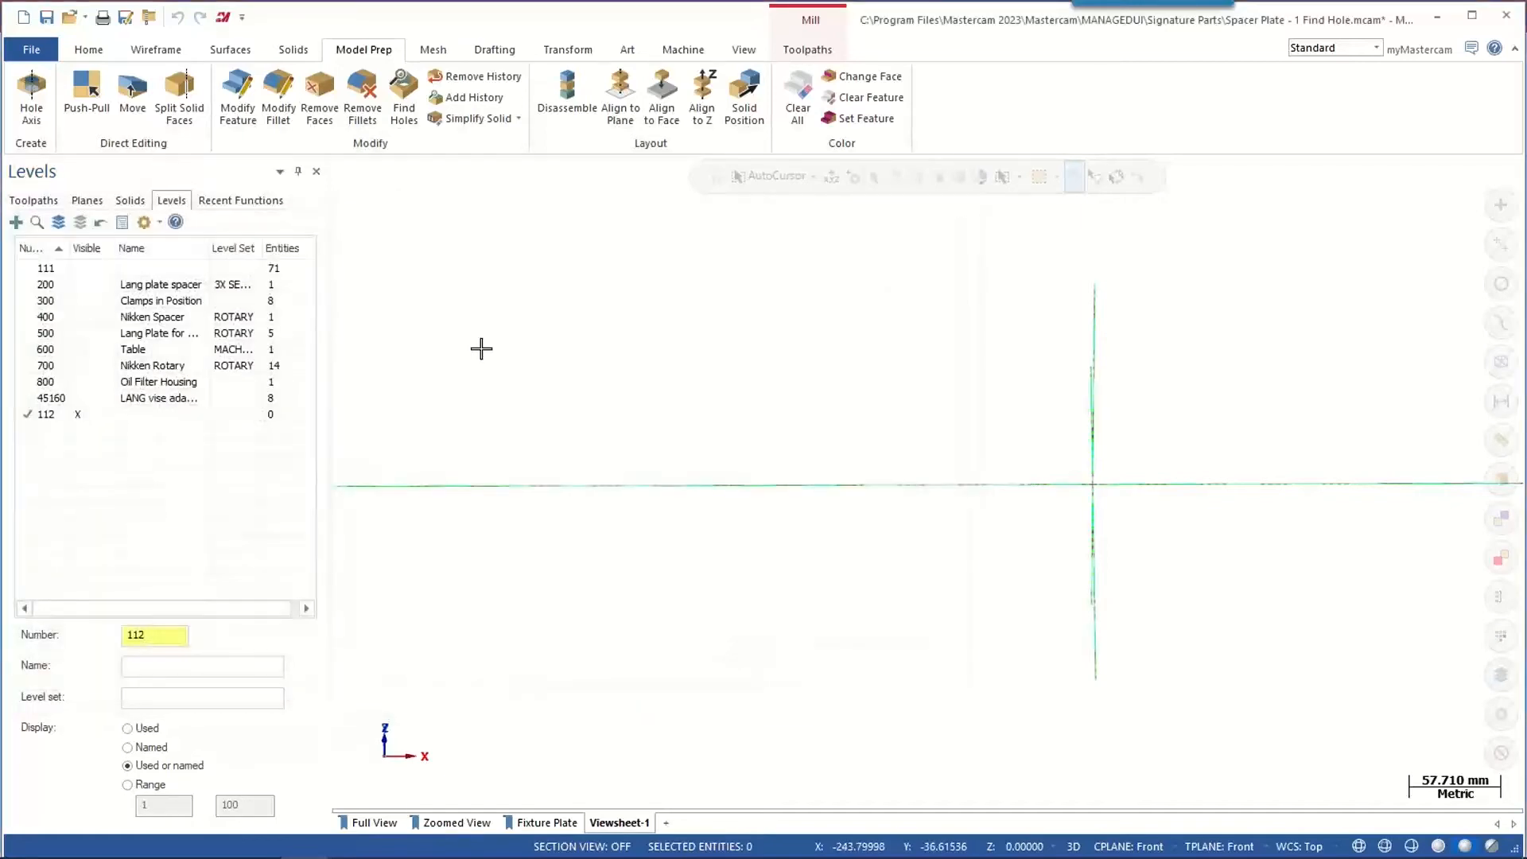
- Merge the Spacer Plate - 1 Find Hole.stp file into the part, keeping the merged file levels
left_click(31, 49)
left_click(70, 252)
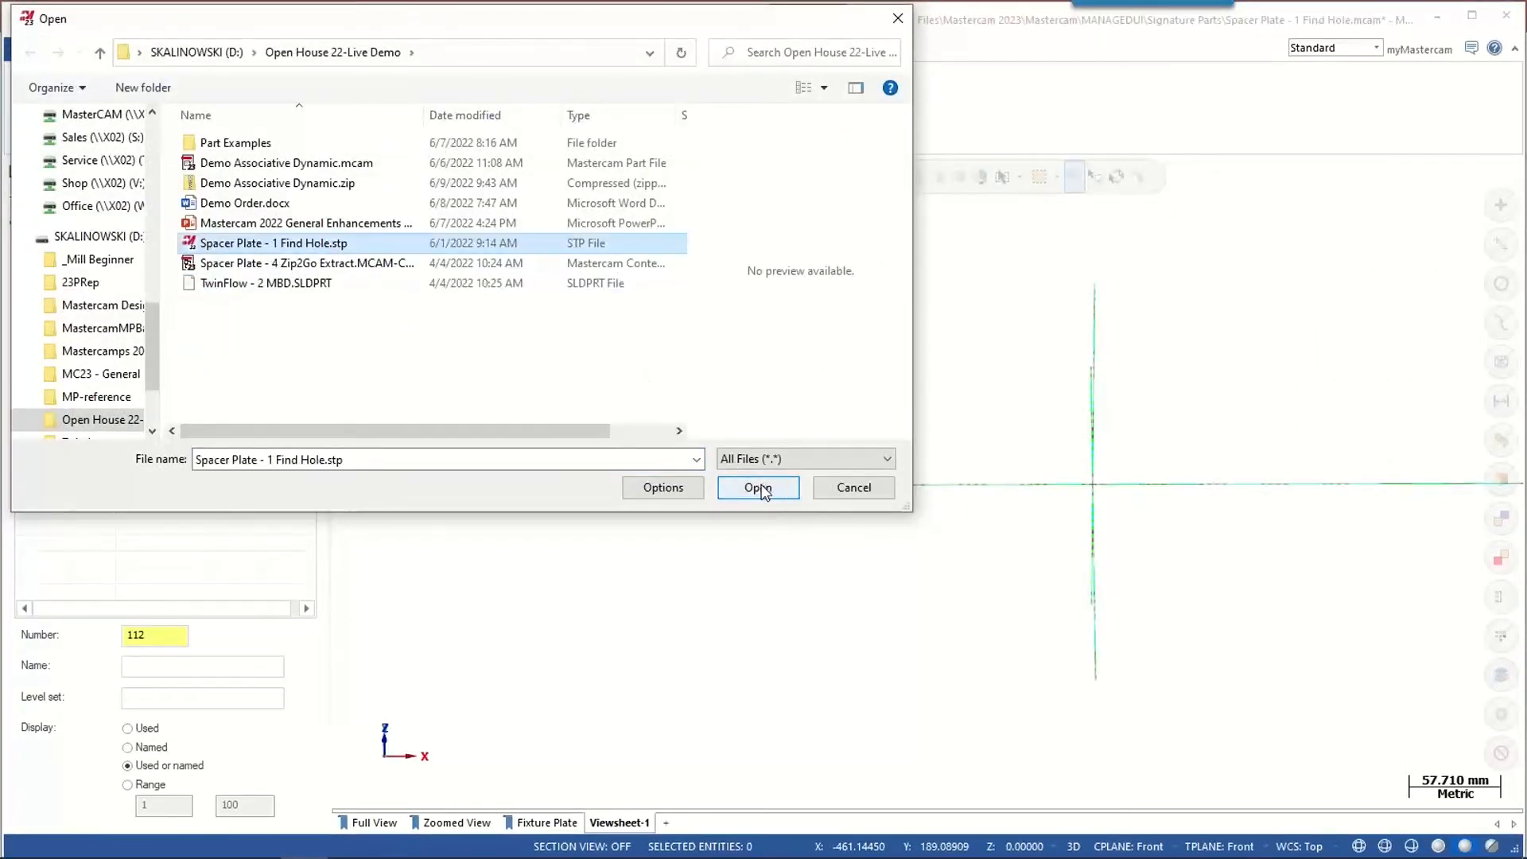
left_click(758, 488)
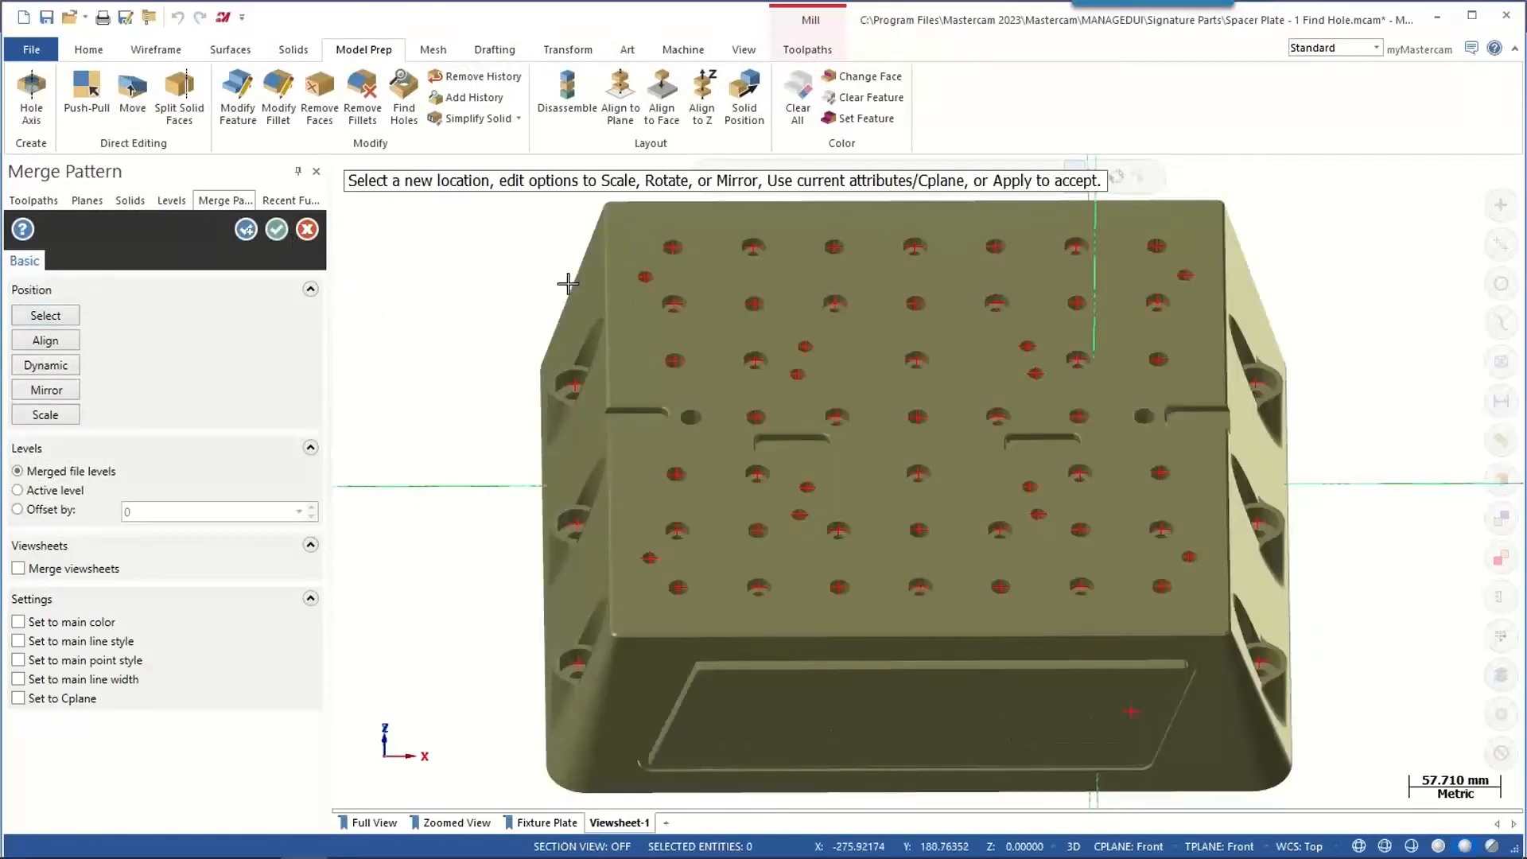
left_click(277, 230)
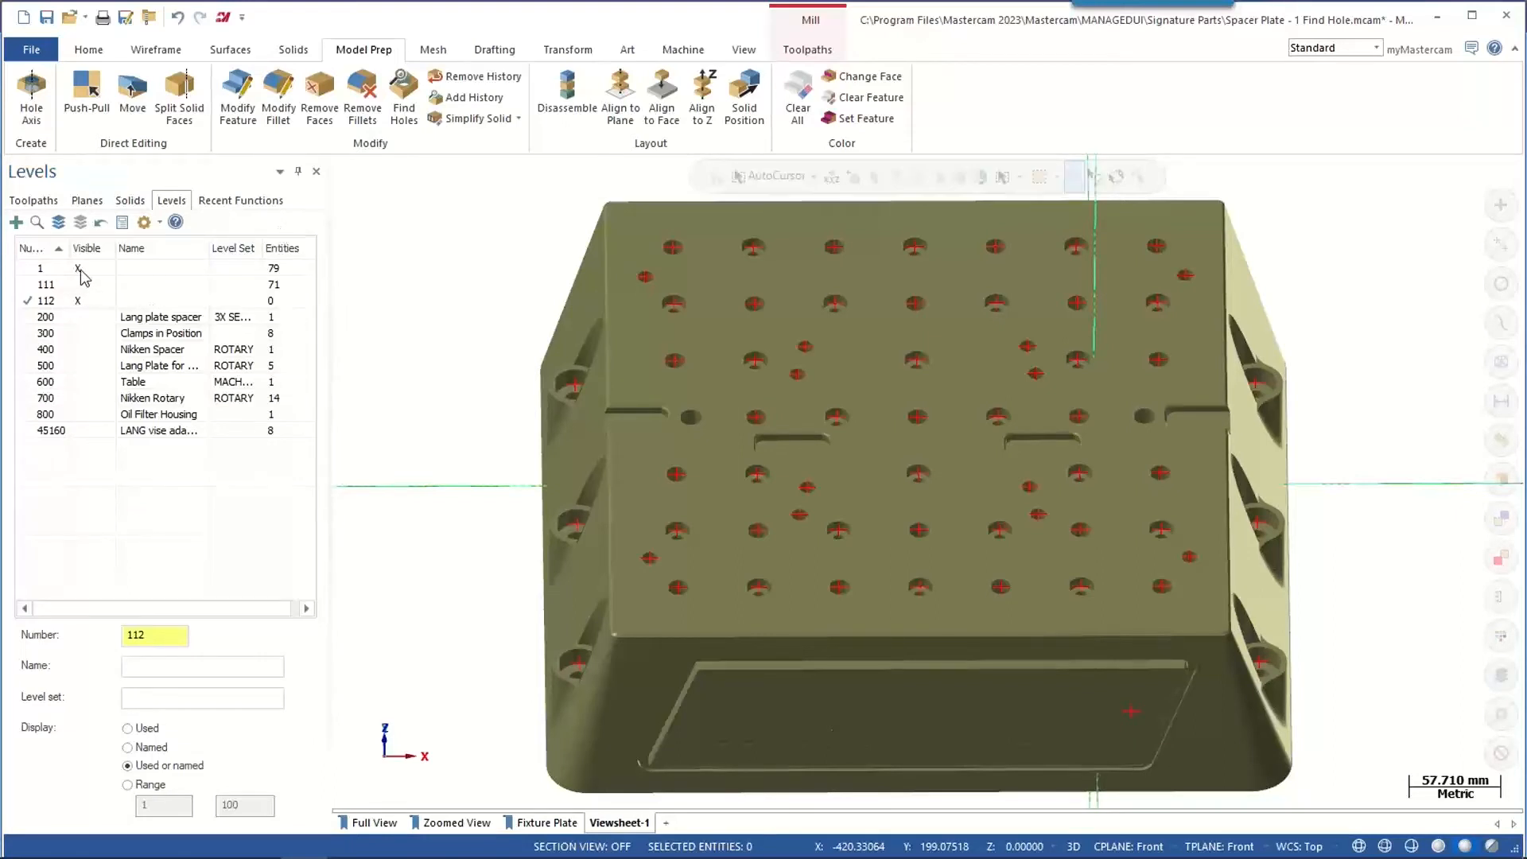
- Toggle level 1 off and on to check the merged geometry, and expand the imported solid's history to examine its hole operations
left_click(81, 270)
left_click(81, 270)
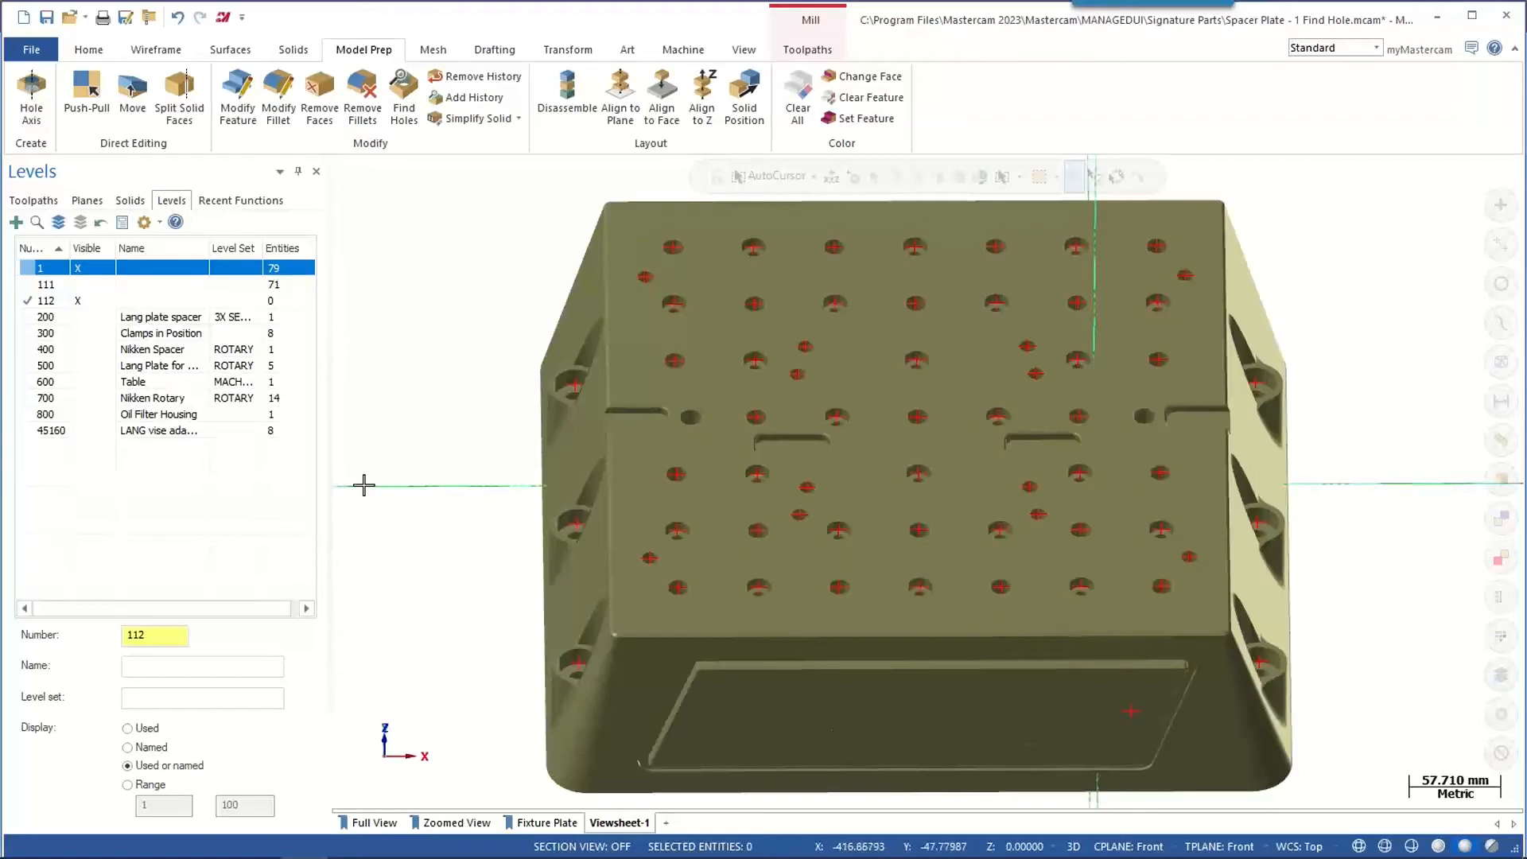
left_click(129, 200)
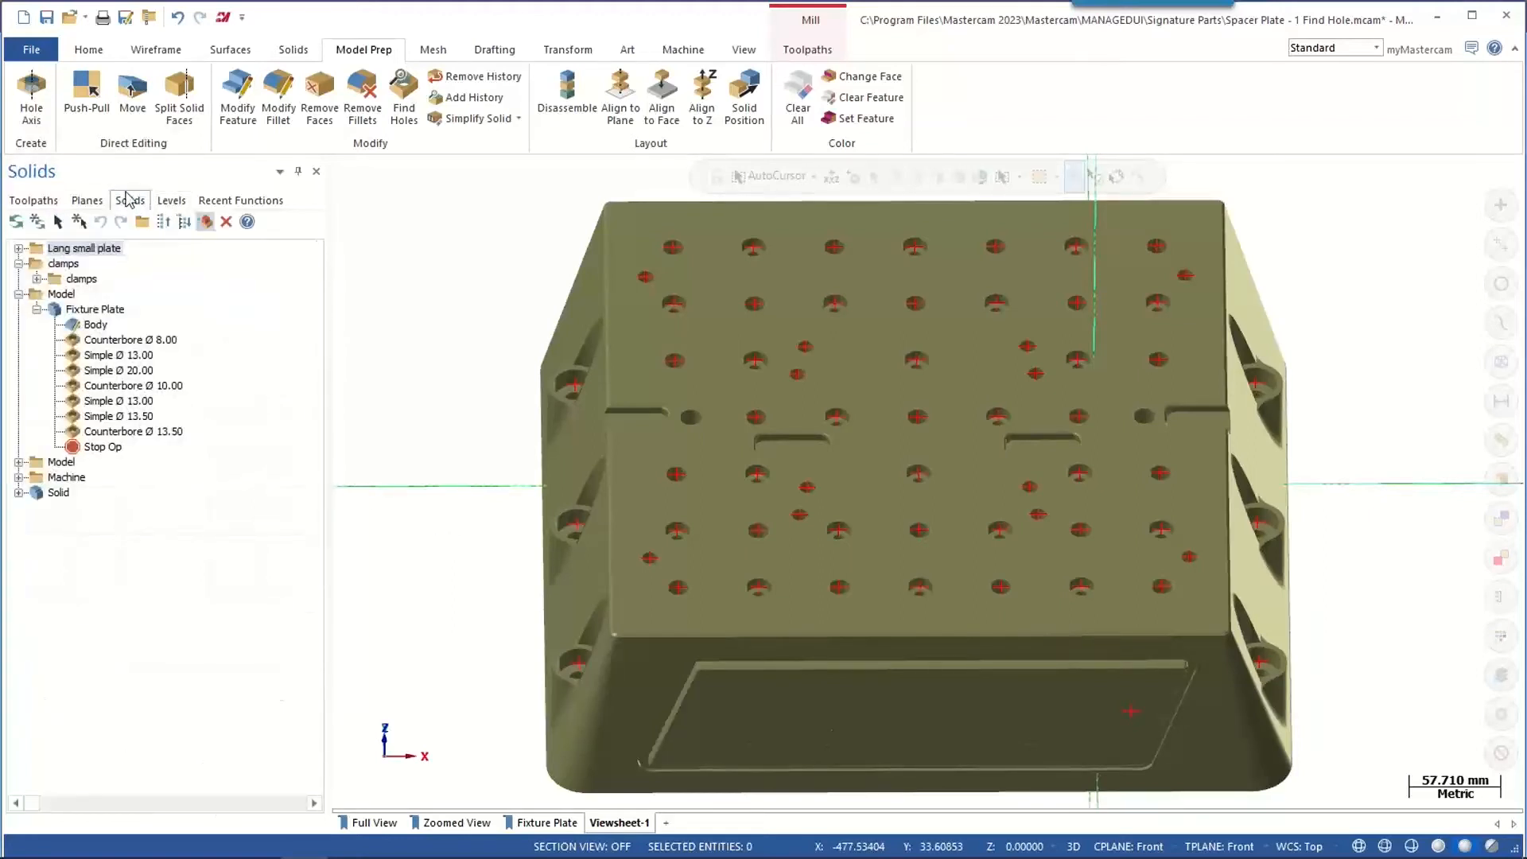
left_click(18, 294)
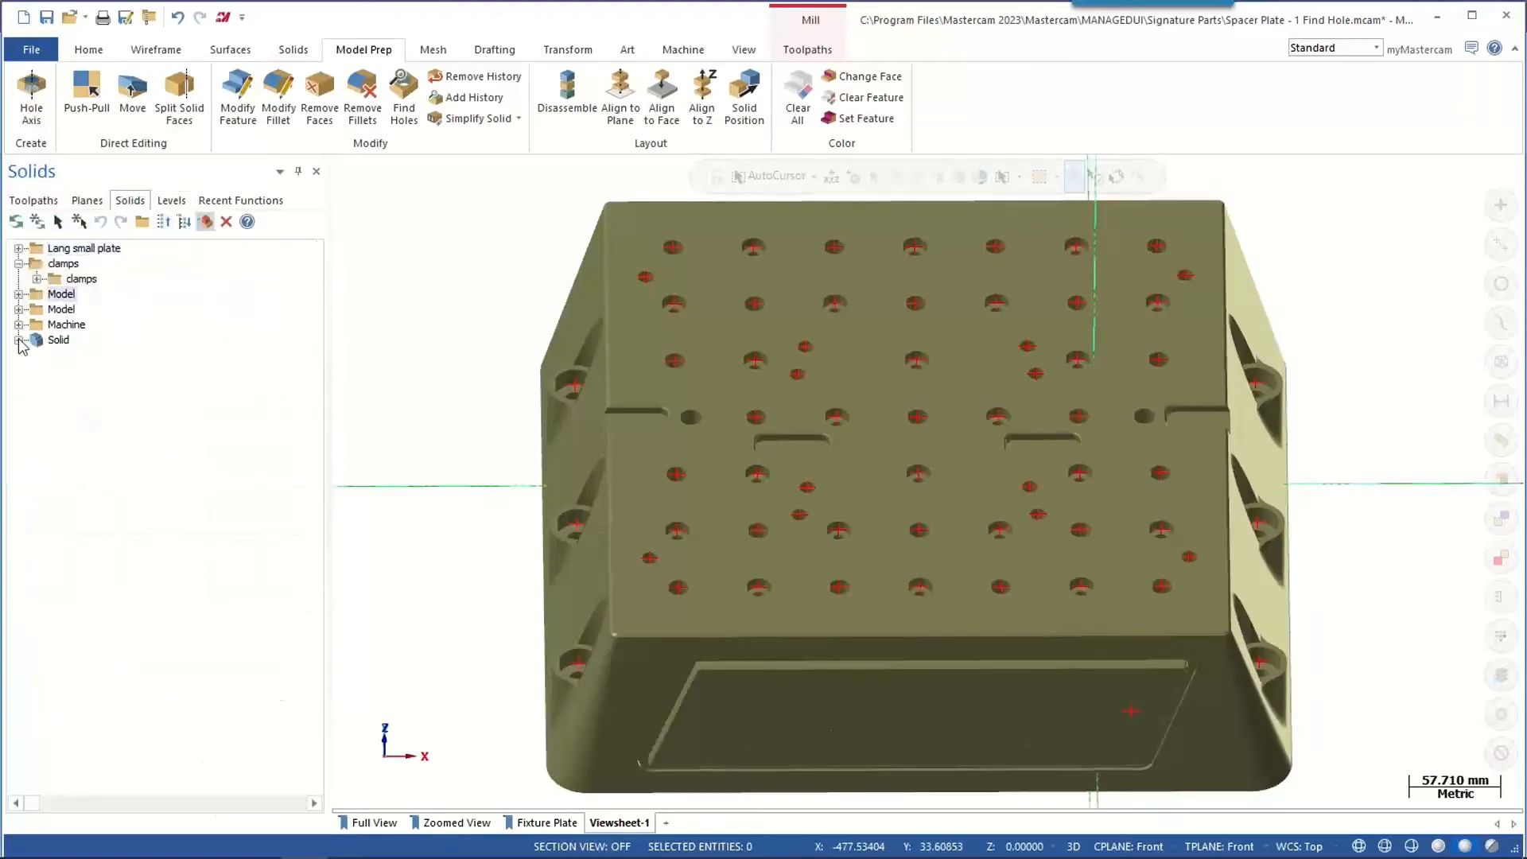
left_click(18, 340)
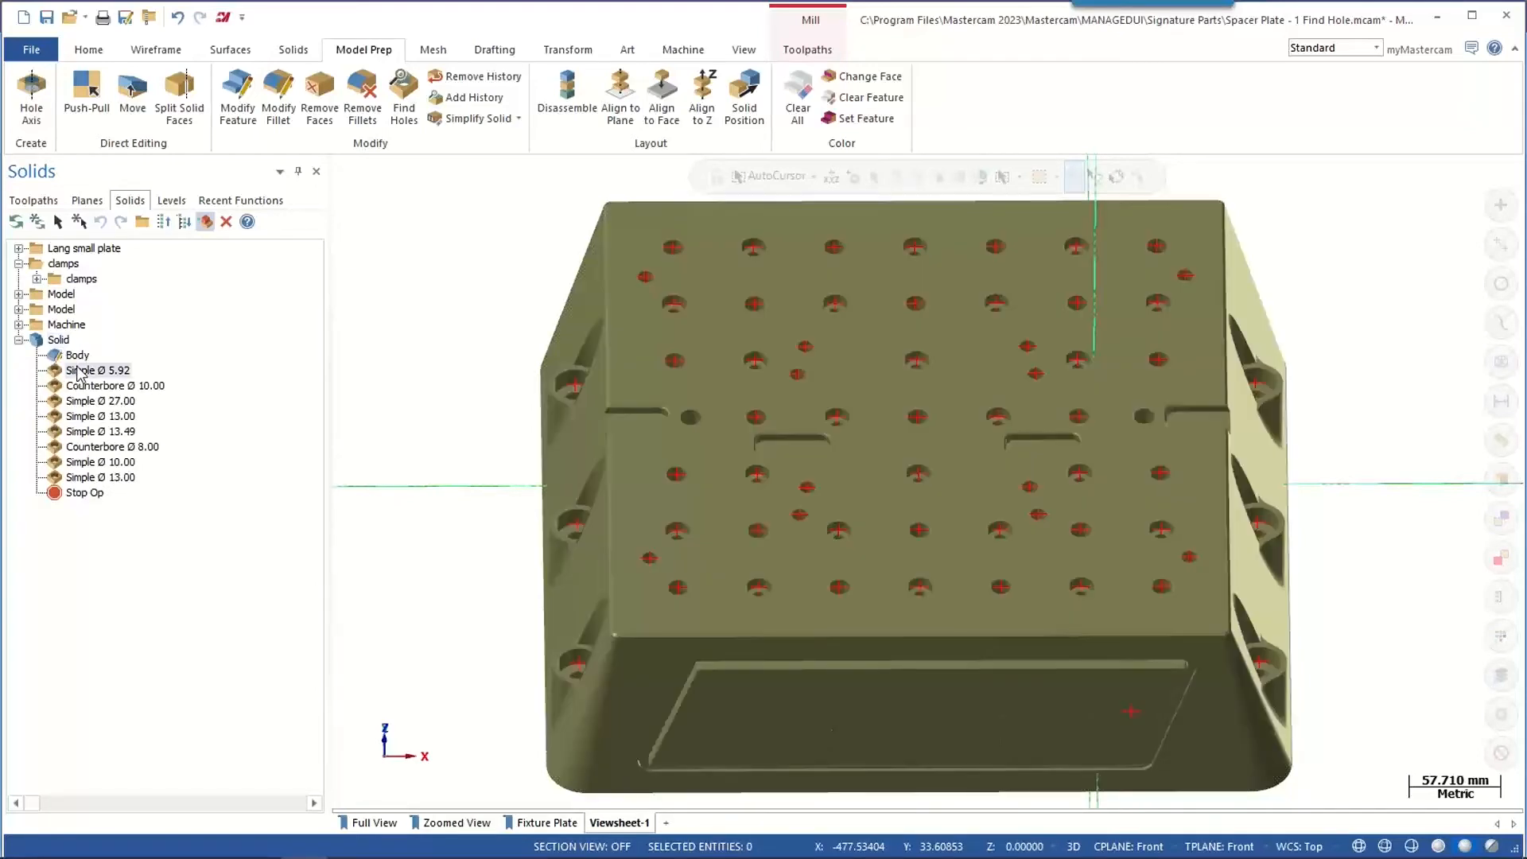
- Set the diameter of the merged solid's Simple Ø 10.00 hole operation to 20 and regenerate the solid
double_click(82, 462)
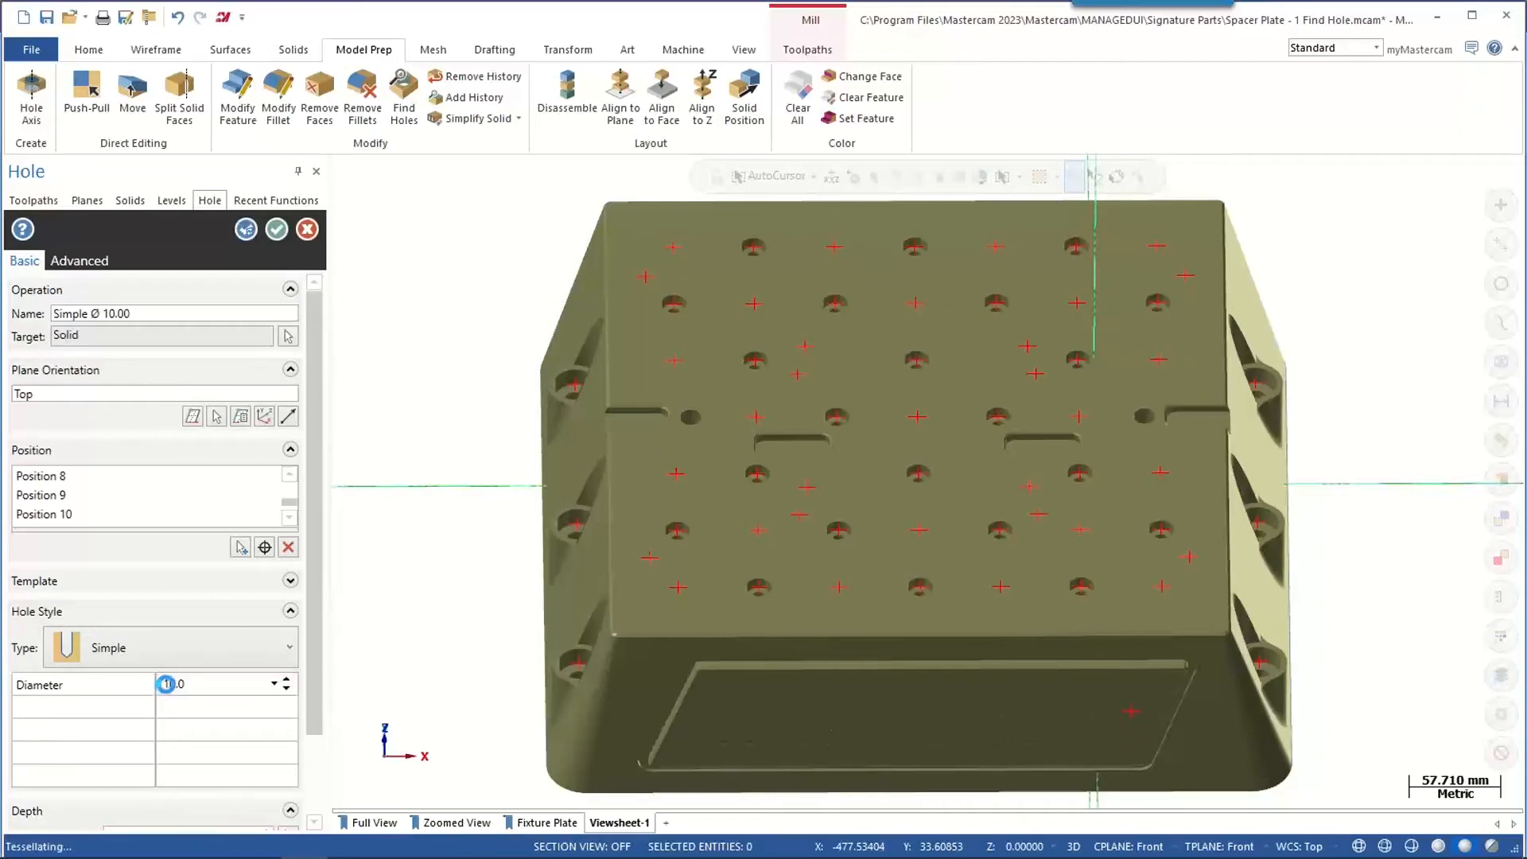
double_click(171, 684)
type("20")
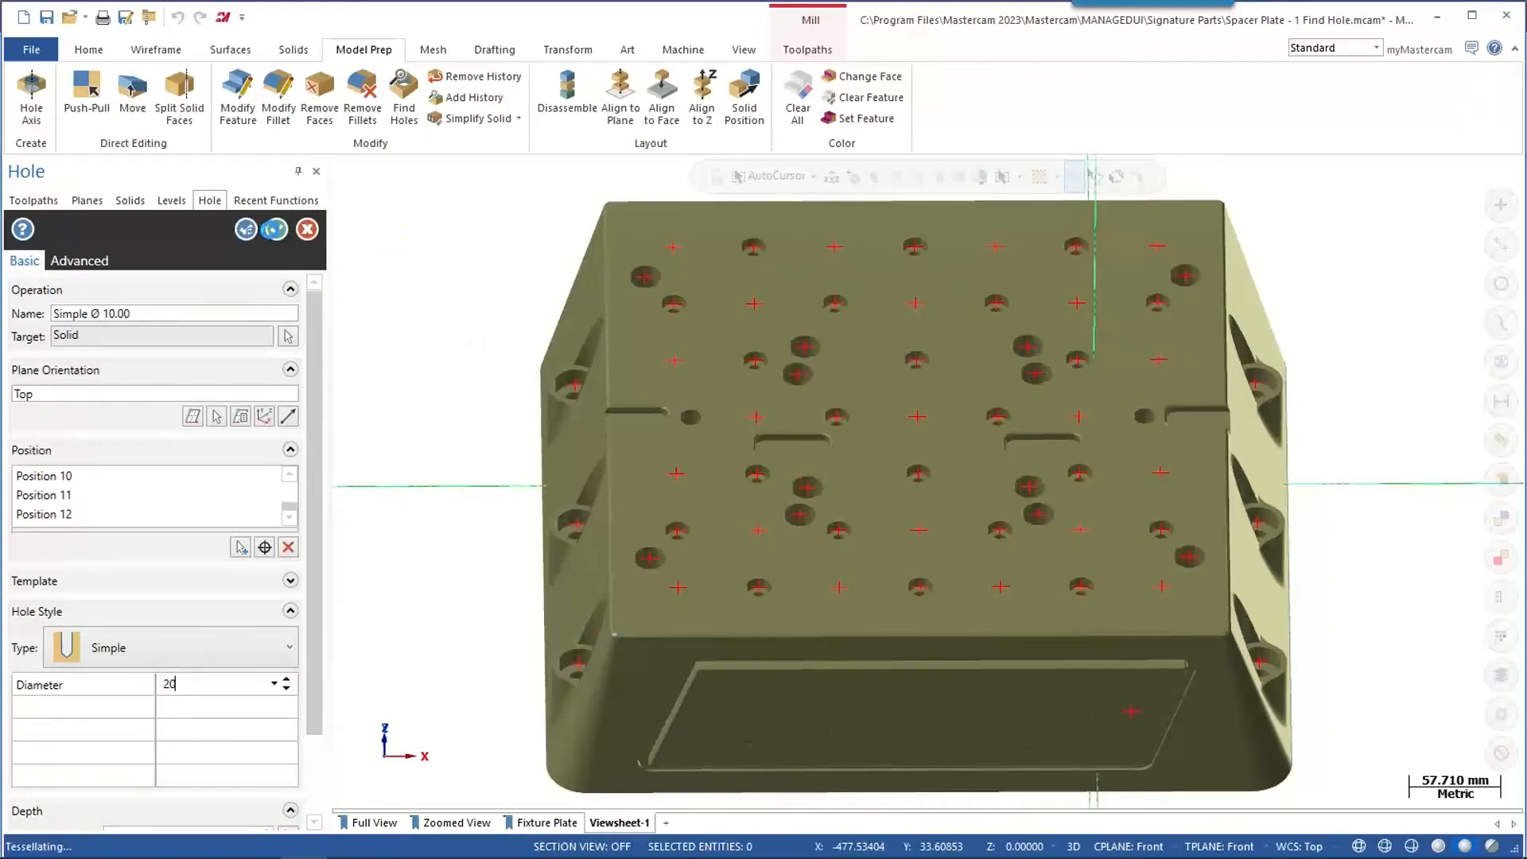
left_click(245, 229)
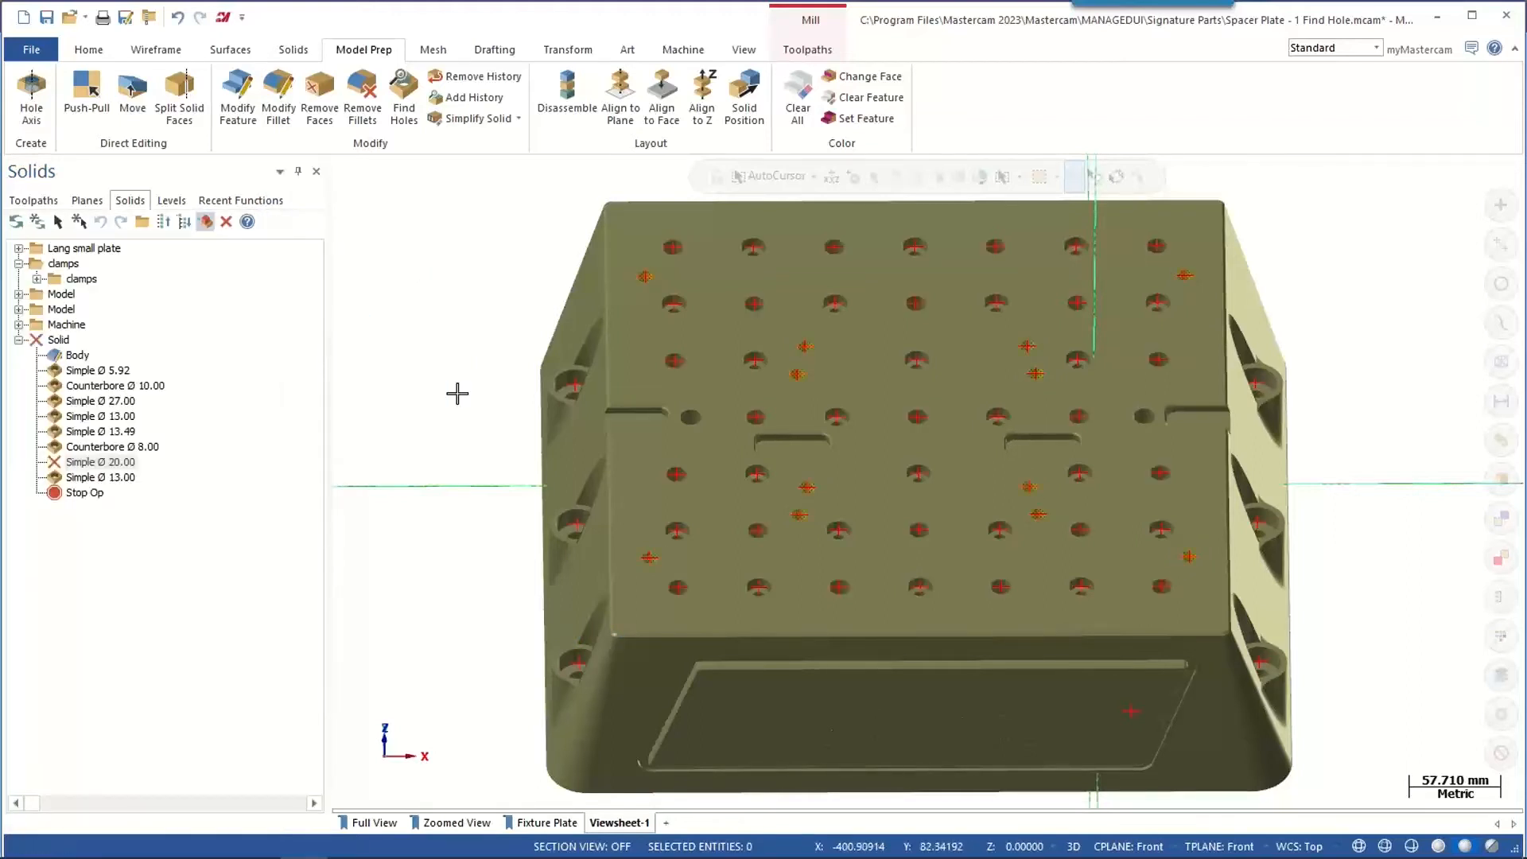
left_click(37, 221)
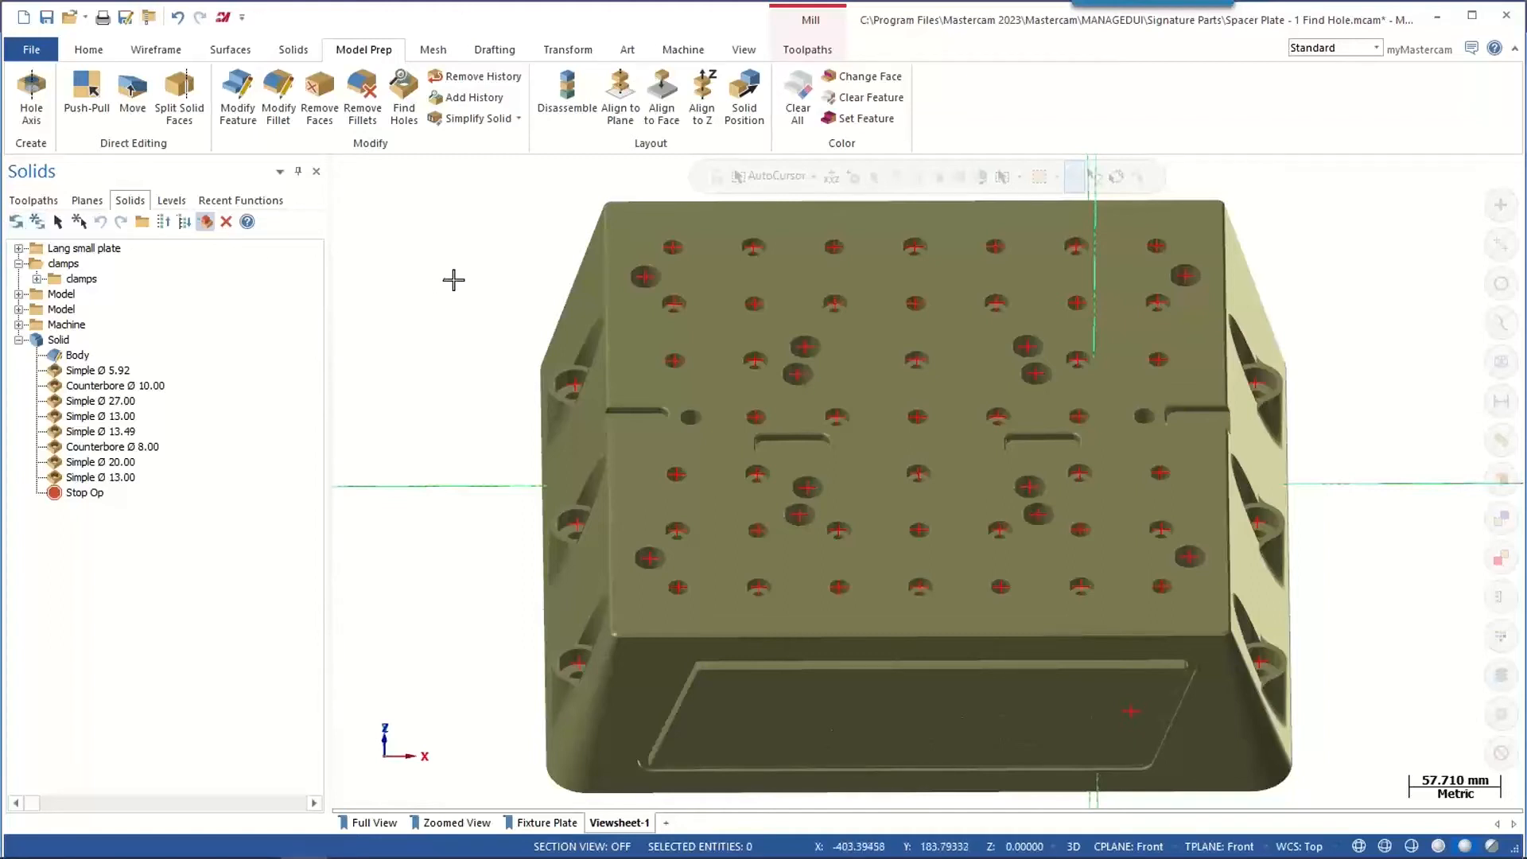
- Start creating a Zip2Go package without saving the part's changes, and examine the available file types
left_click(32, 50)
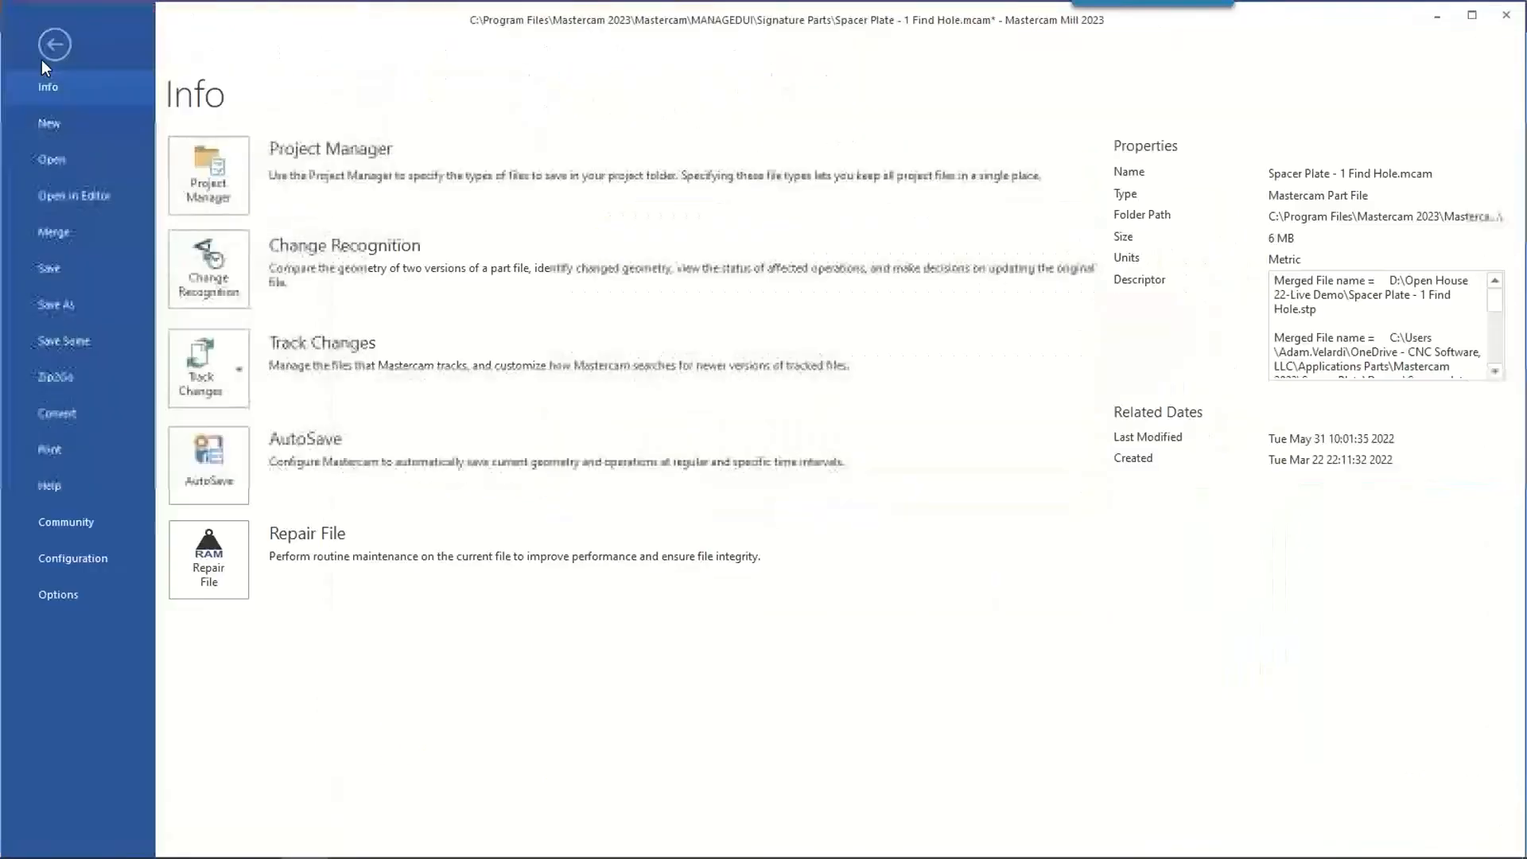
left_click(54, 377)
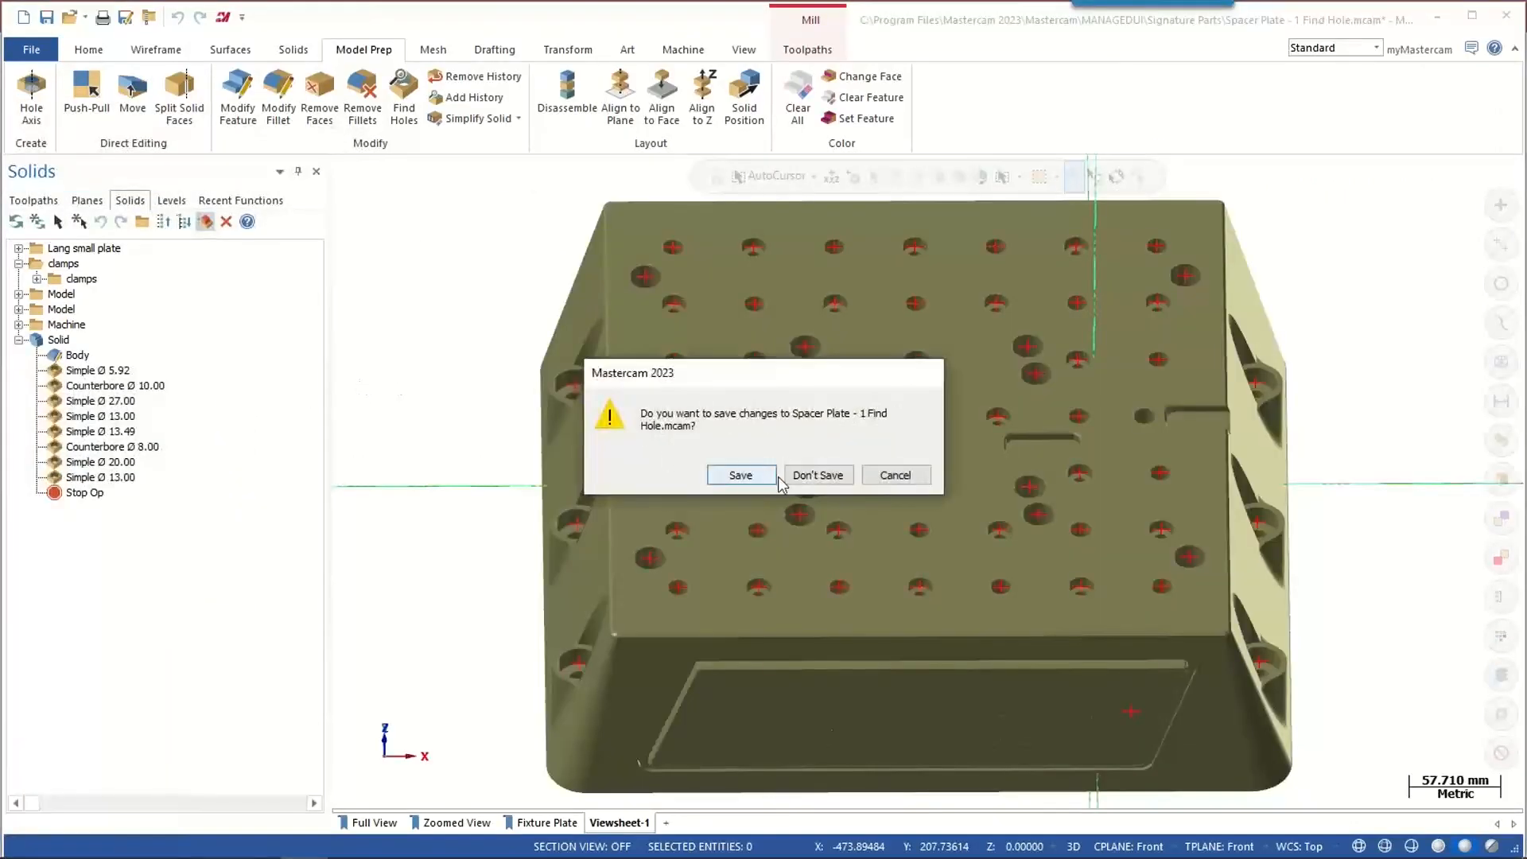
left_click(796, 482)
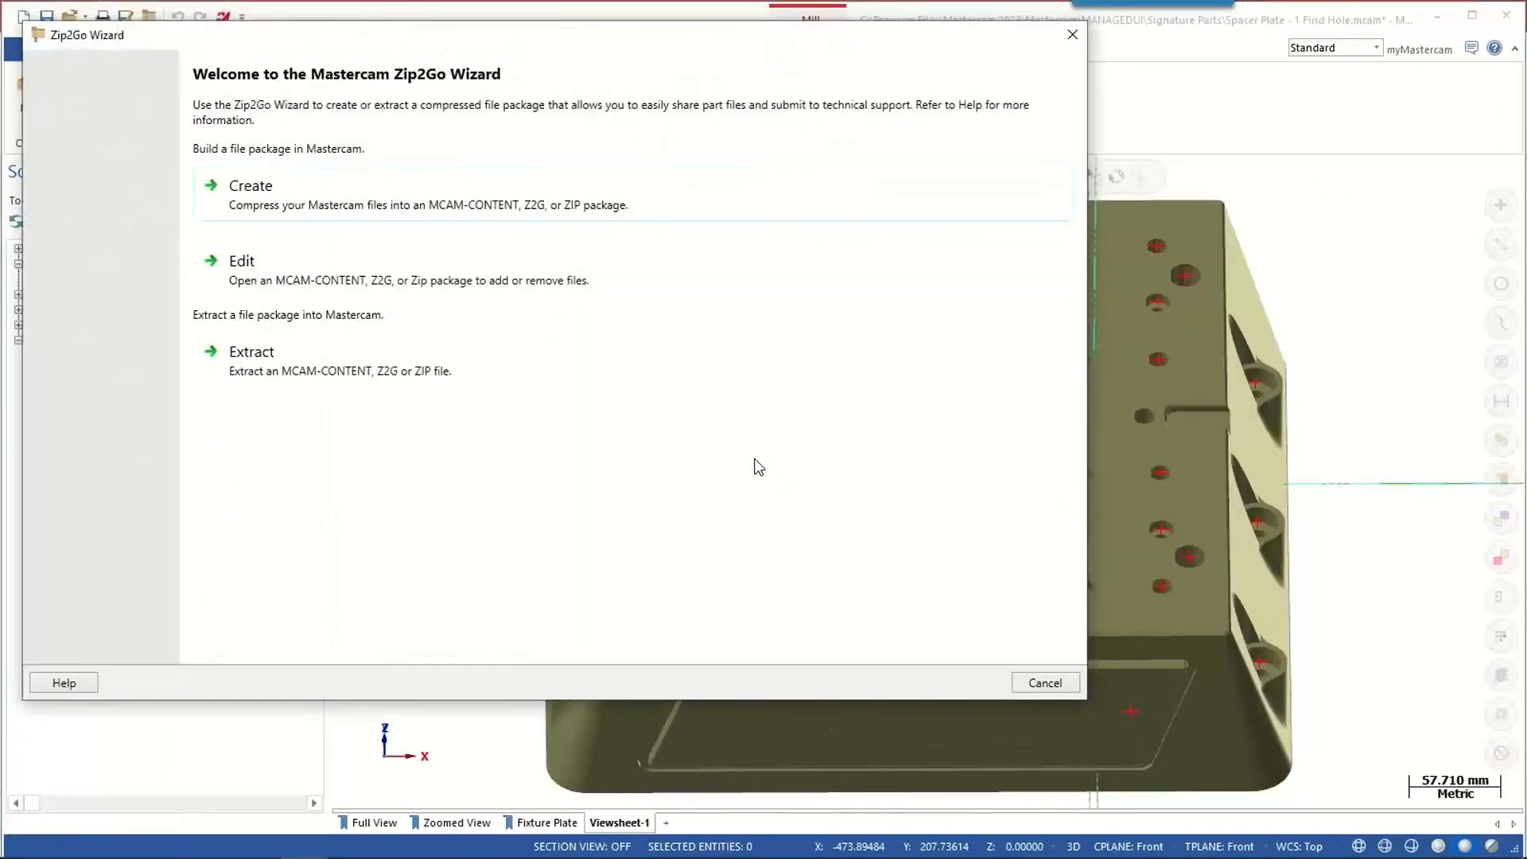
left_click(332, 190)
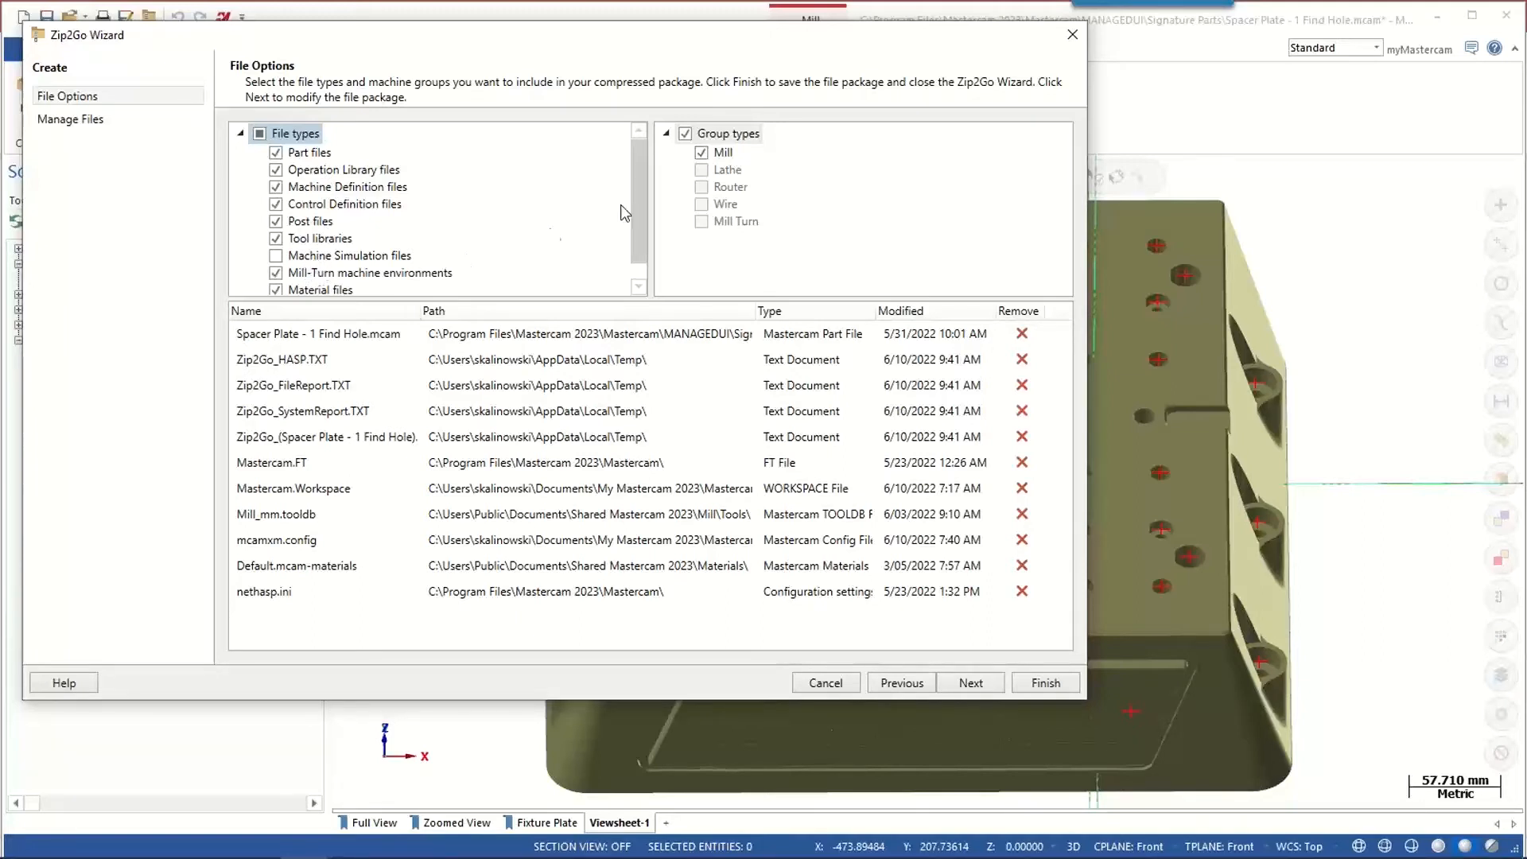
left_click_drag(643, 197, 627, 233)
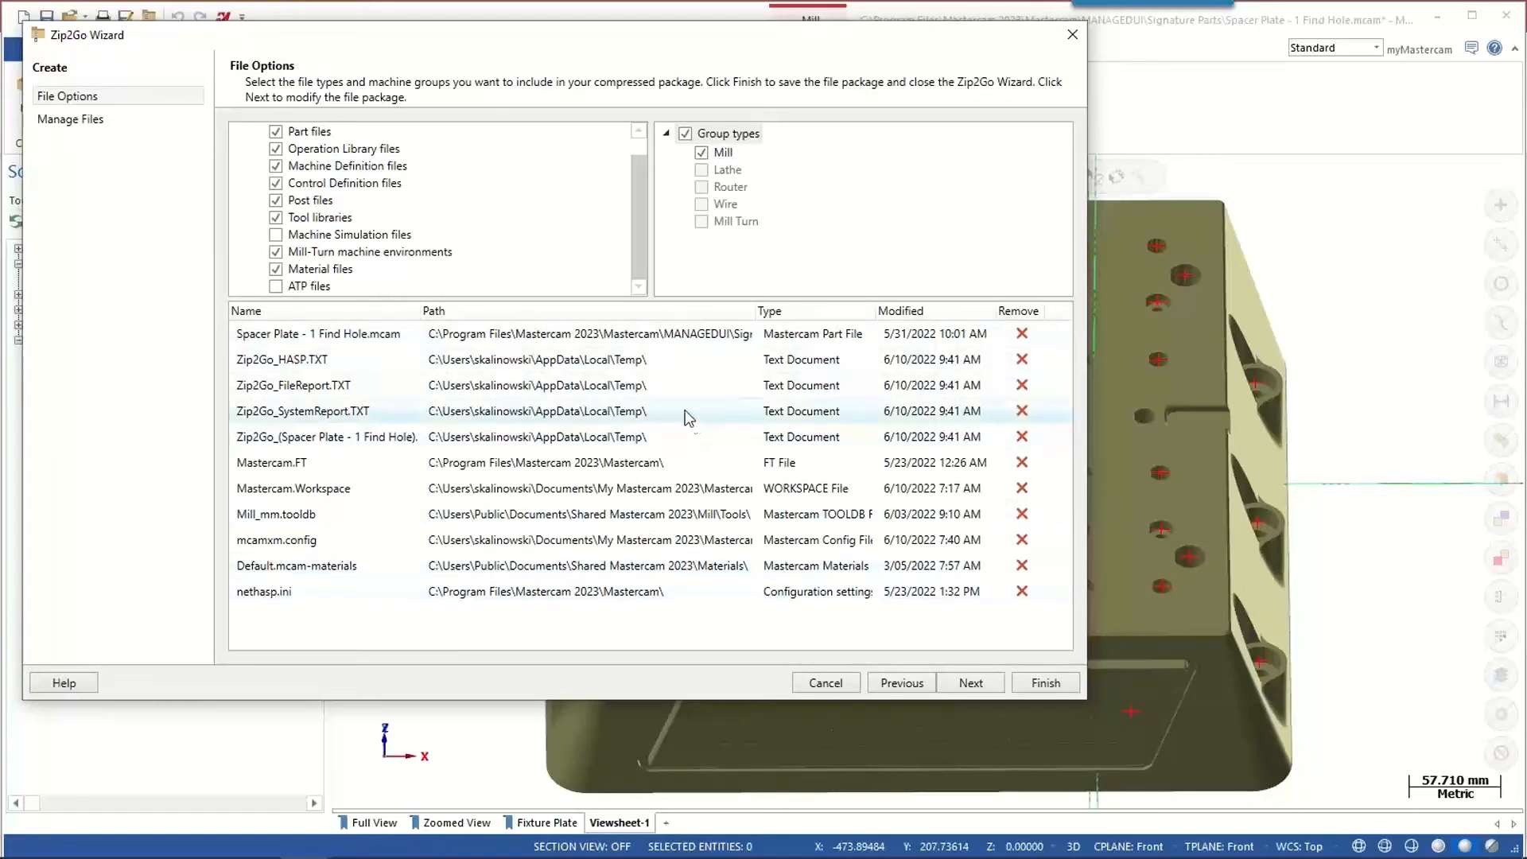
left_click_drag(637, 205, 633, 165)
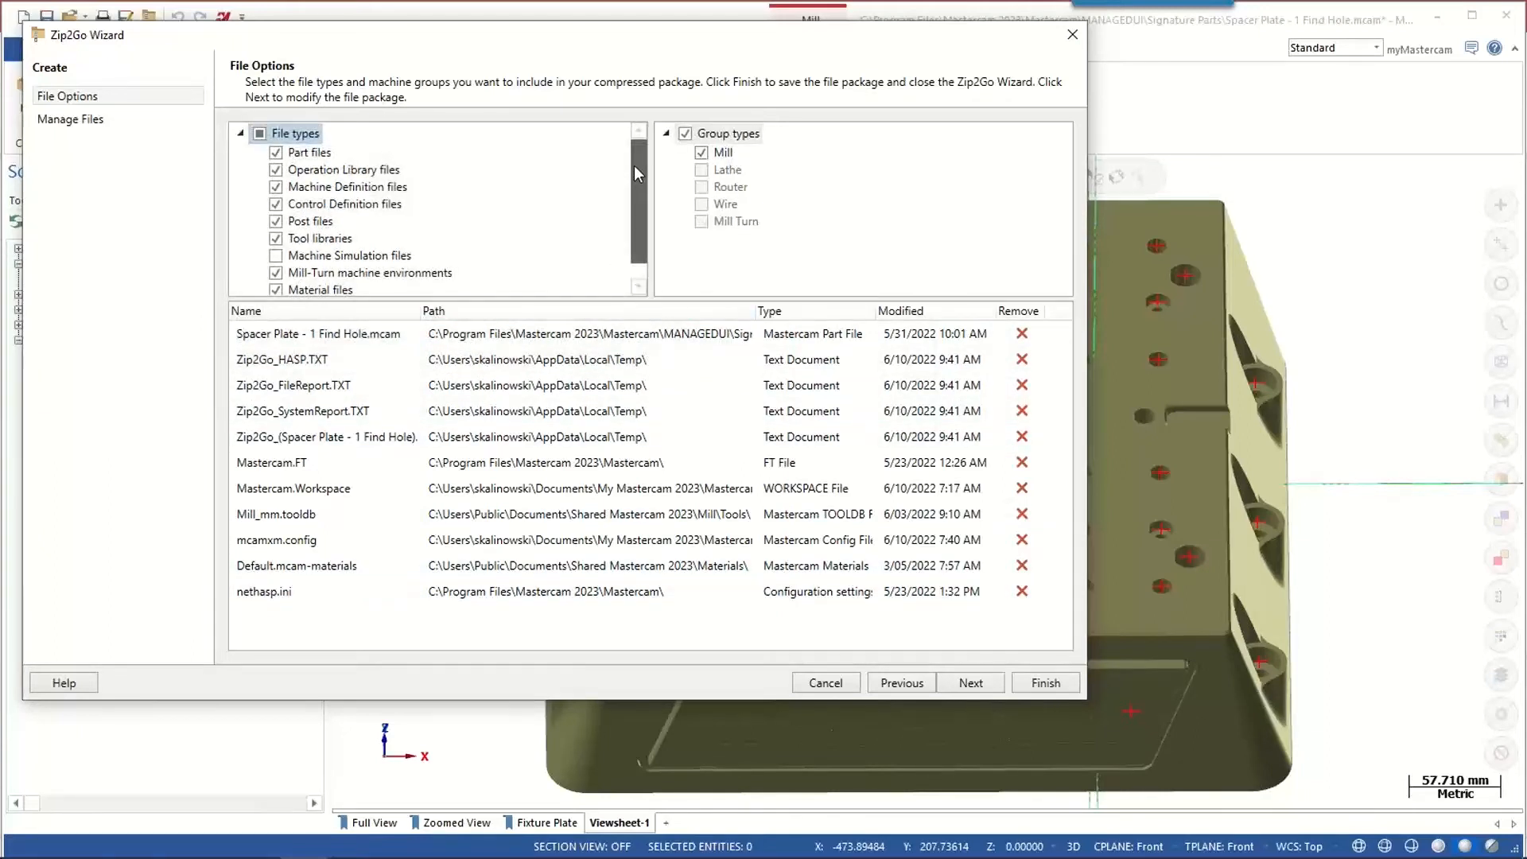
- Include the Machine Simulation files in the package and look through the updated file list
left_click(275, 255)
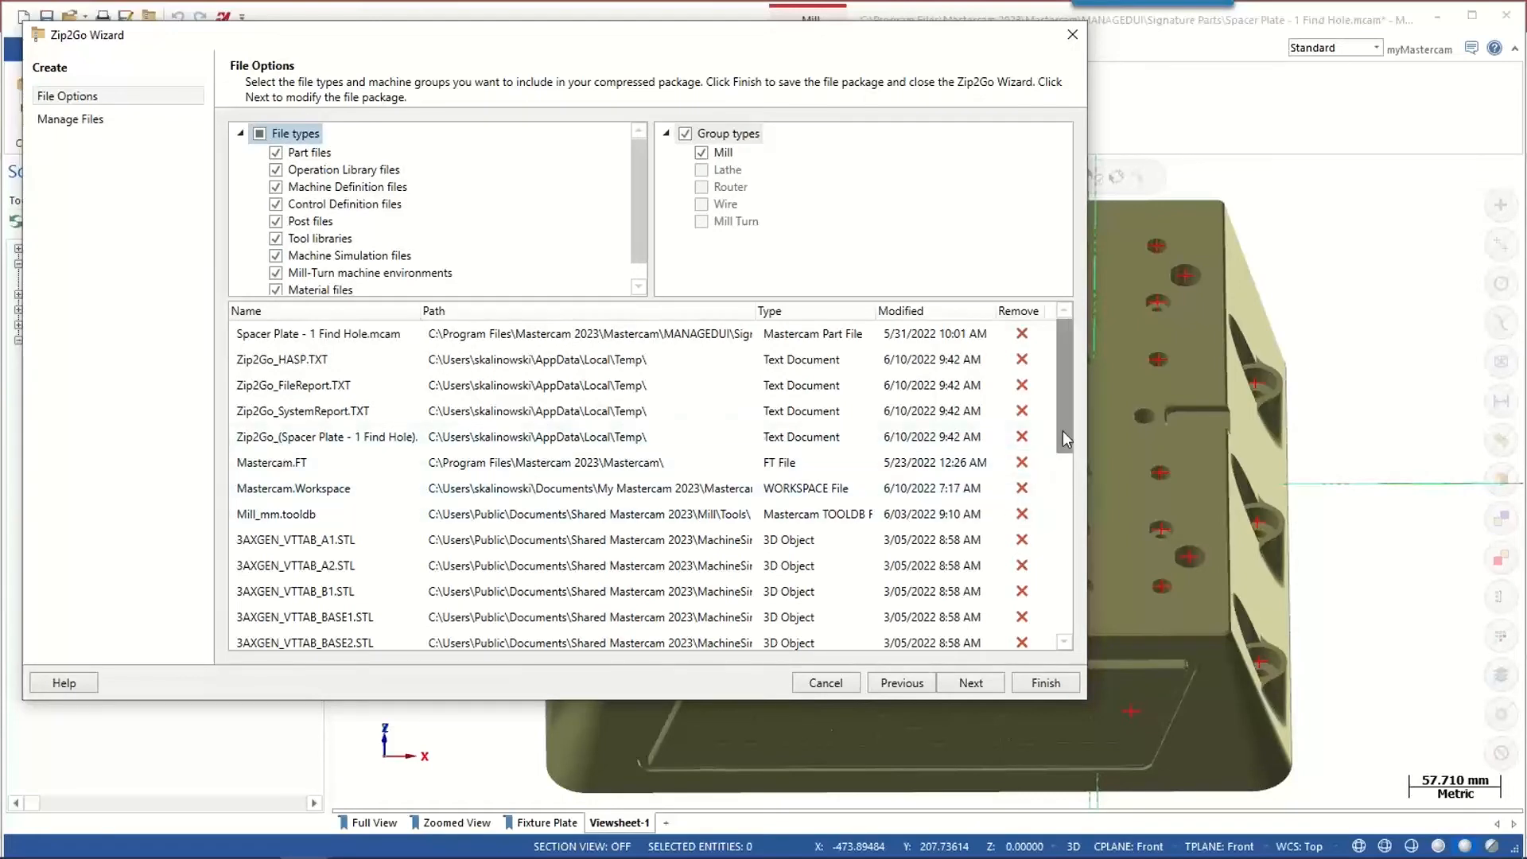
left_click_drag(1062, 431, 1047, 487)
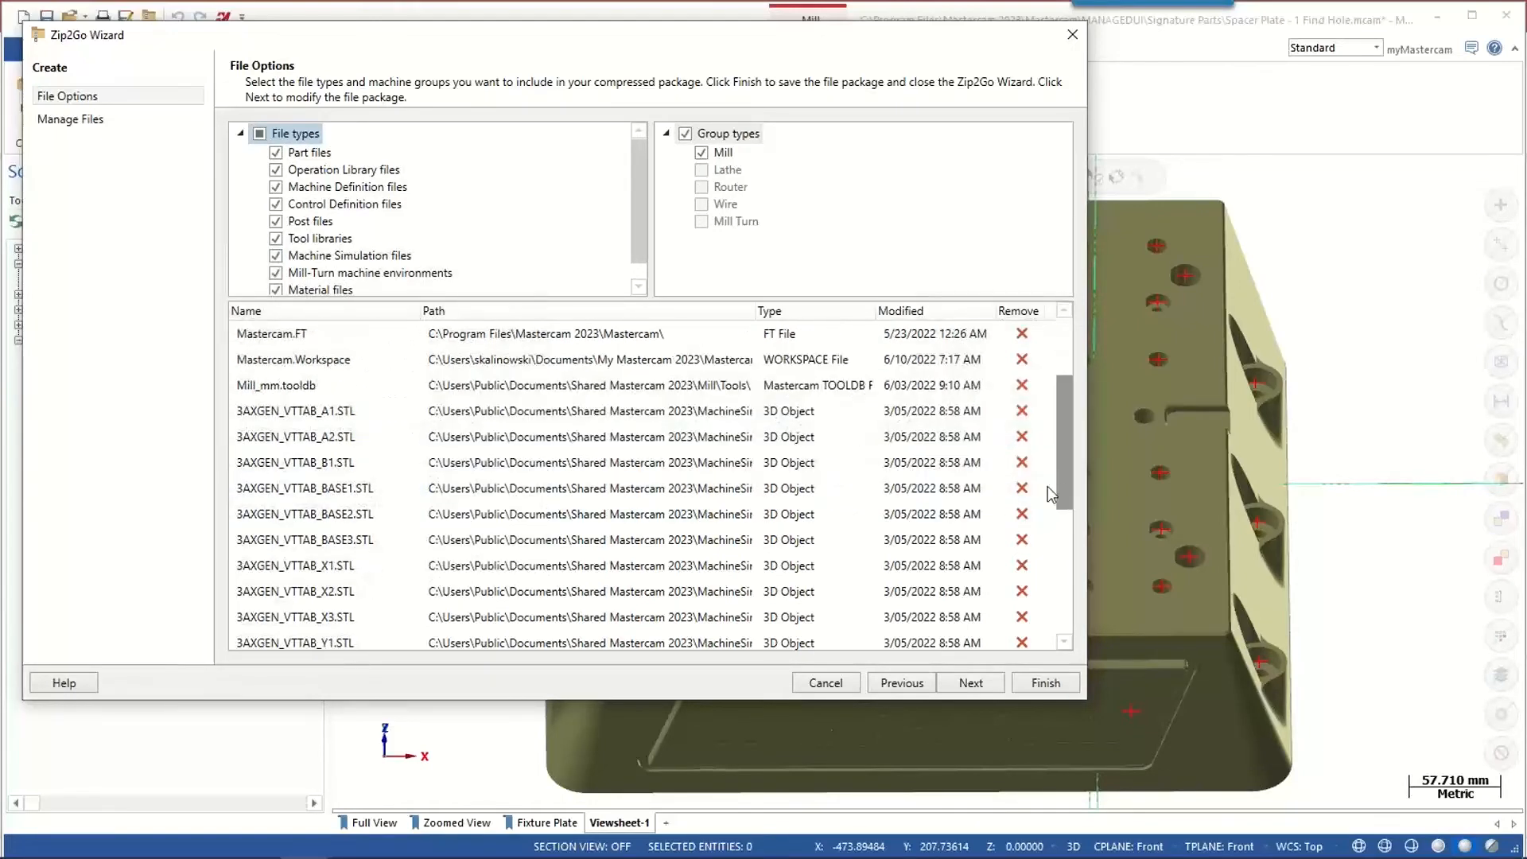
left_click_drag(1062, 414, 1062, 351)
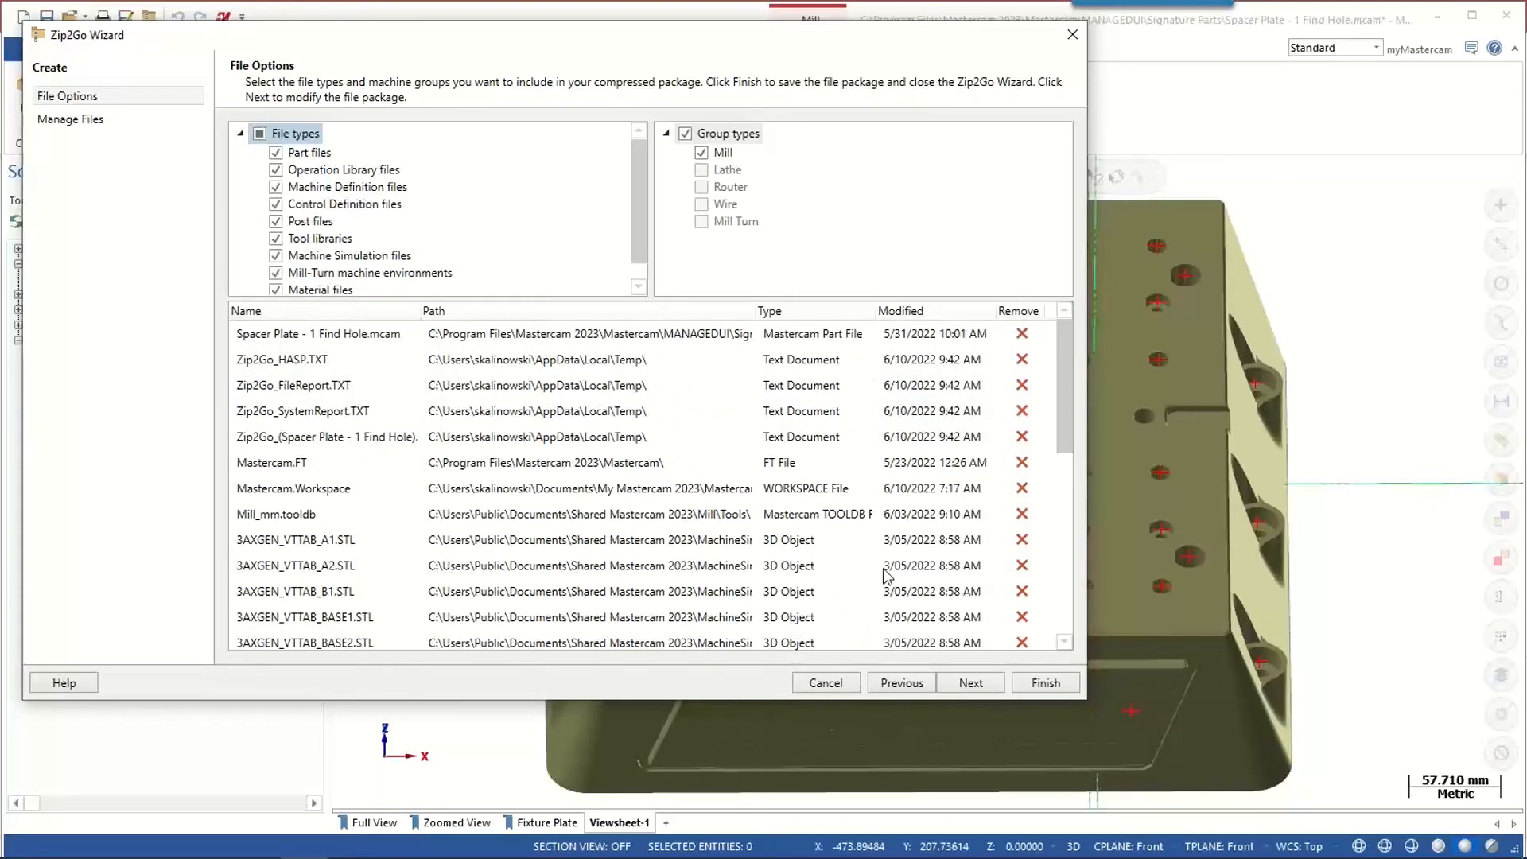
- Review the package's Manage Files page, proceed to saving, check the offered package file formats, and cancel the save
left_click(971, 682)
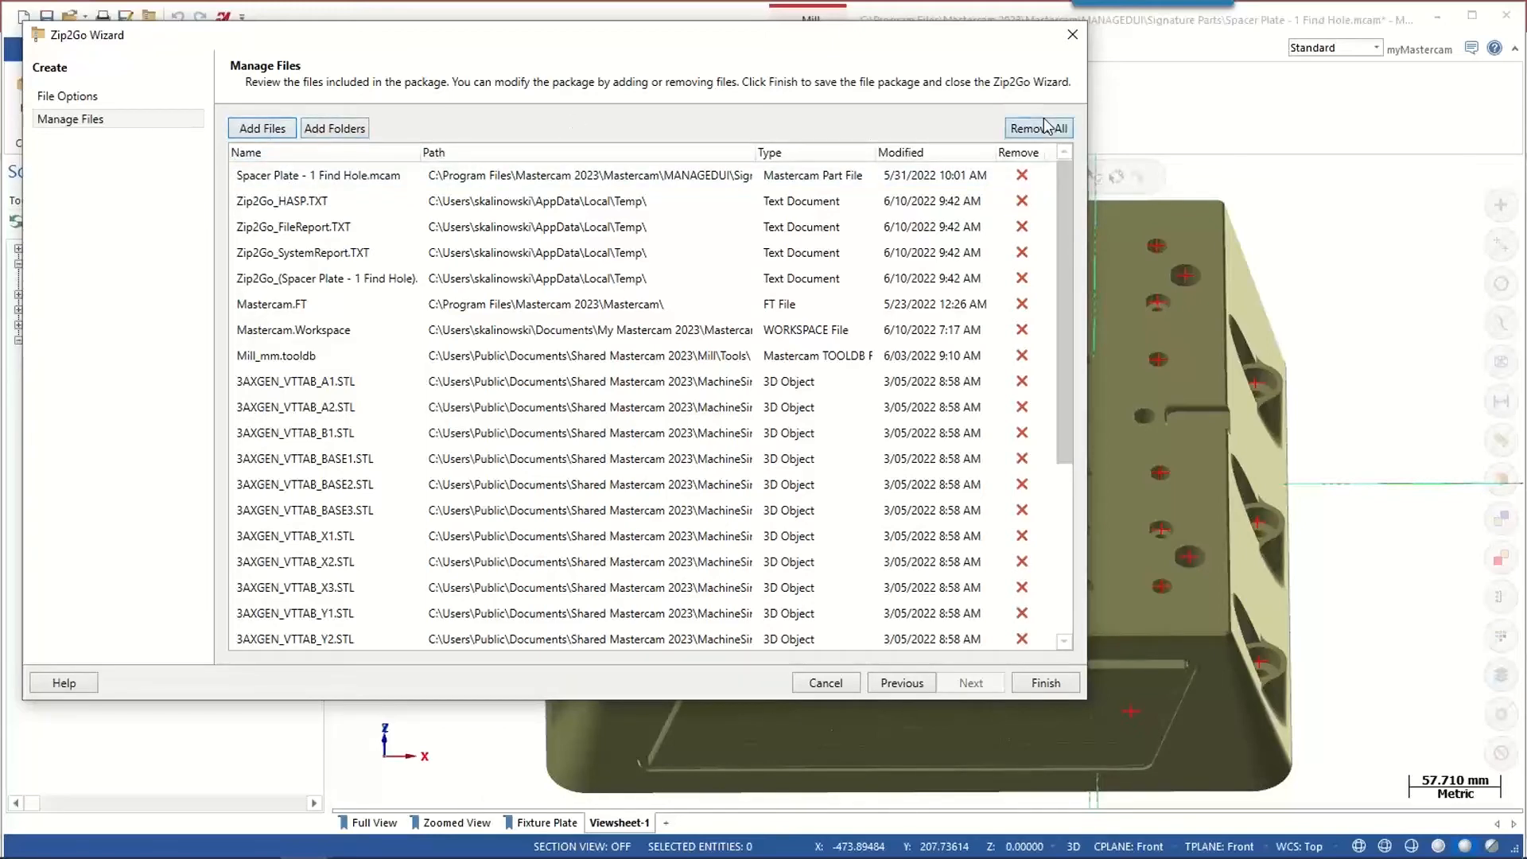
left_click(1045, 682)
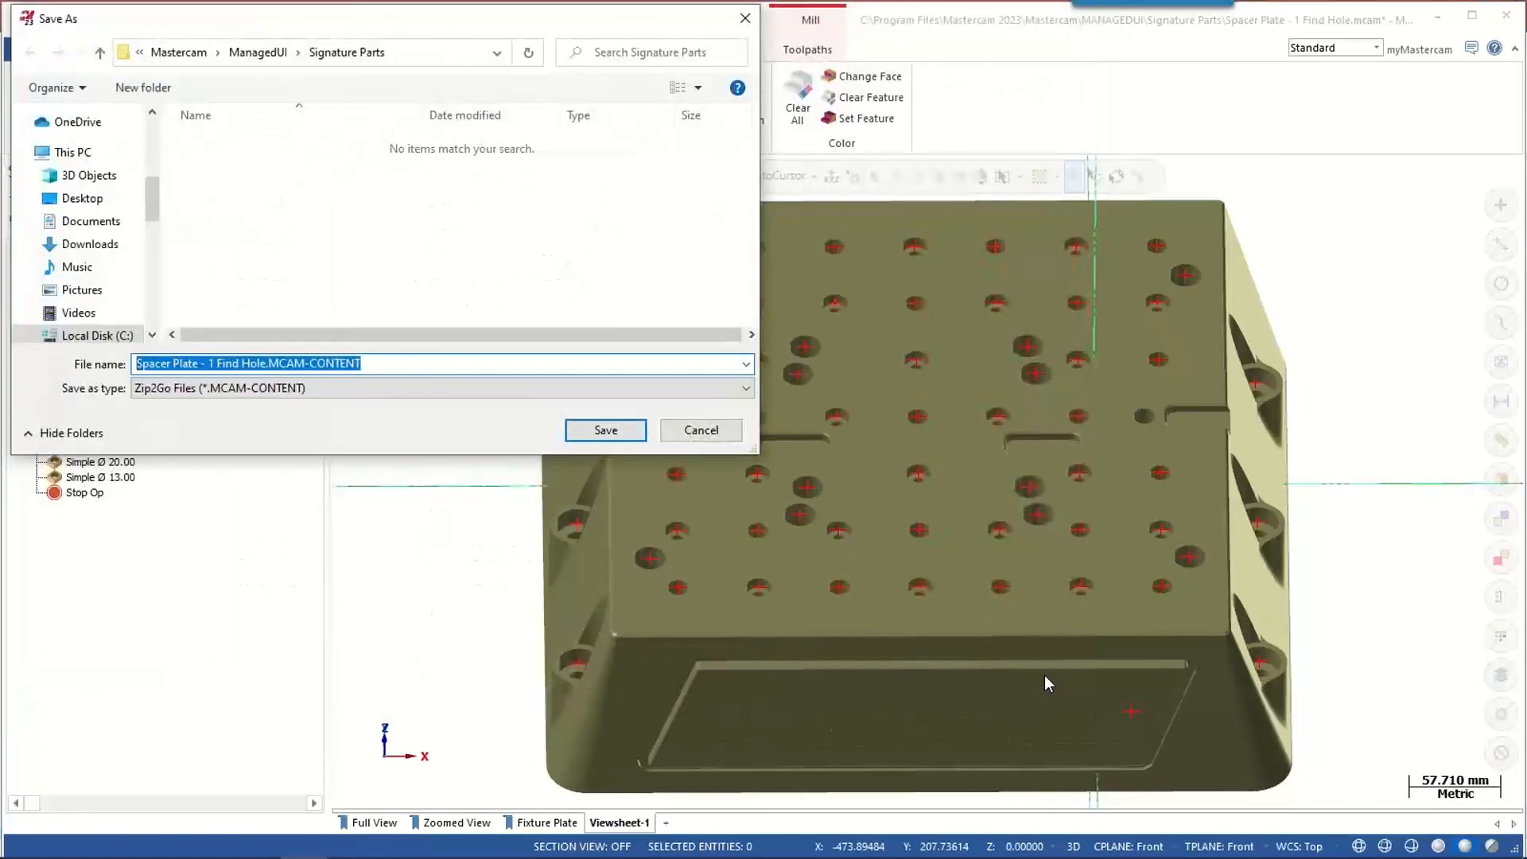
left_click(366, 393)
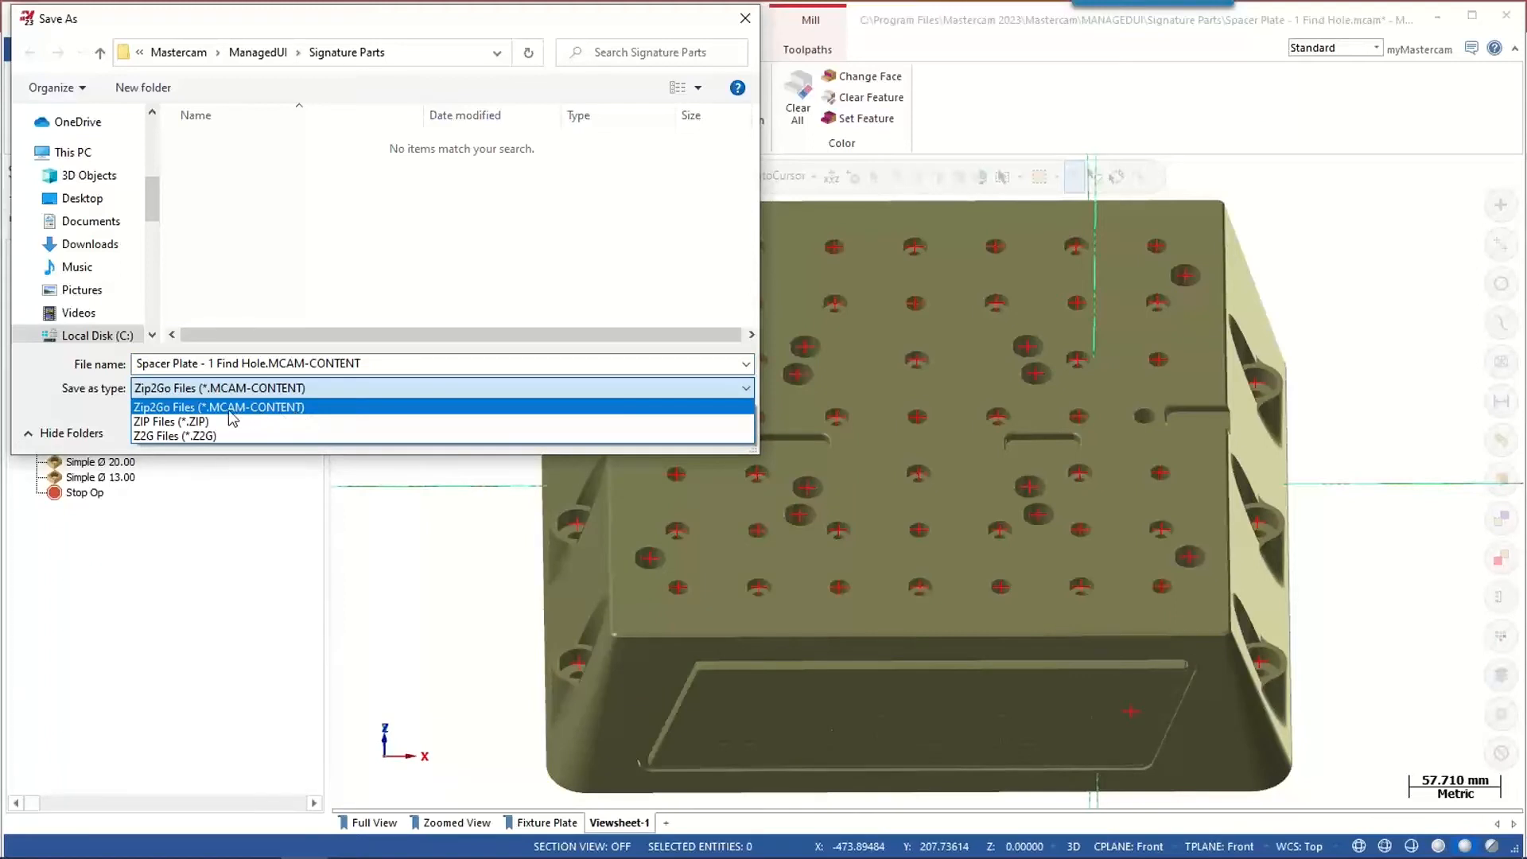
left_click(282, 450)
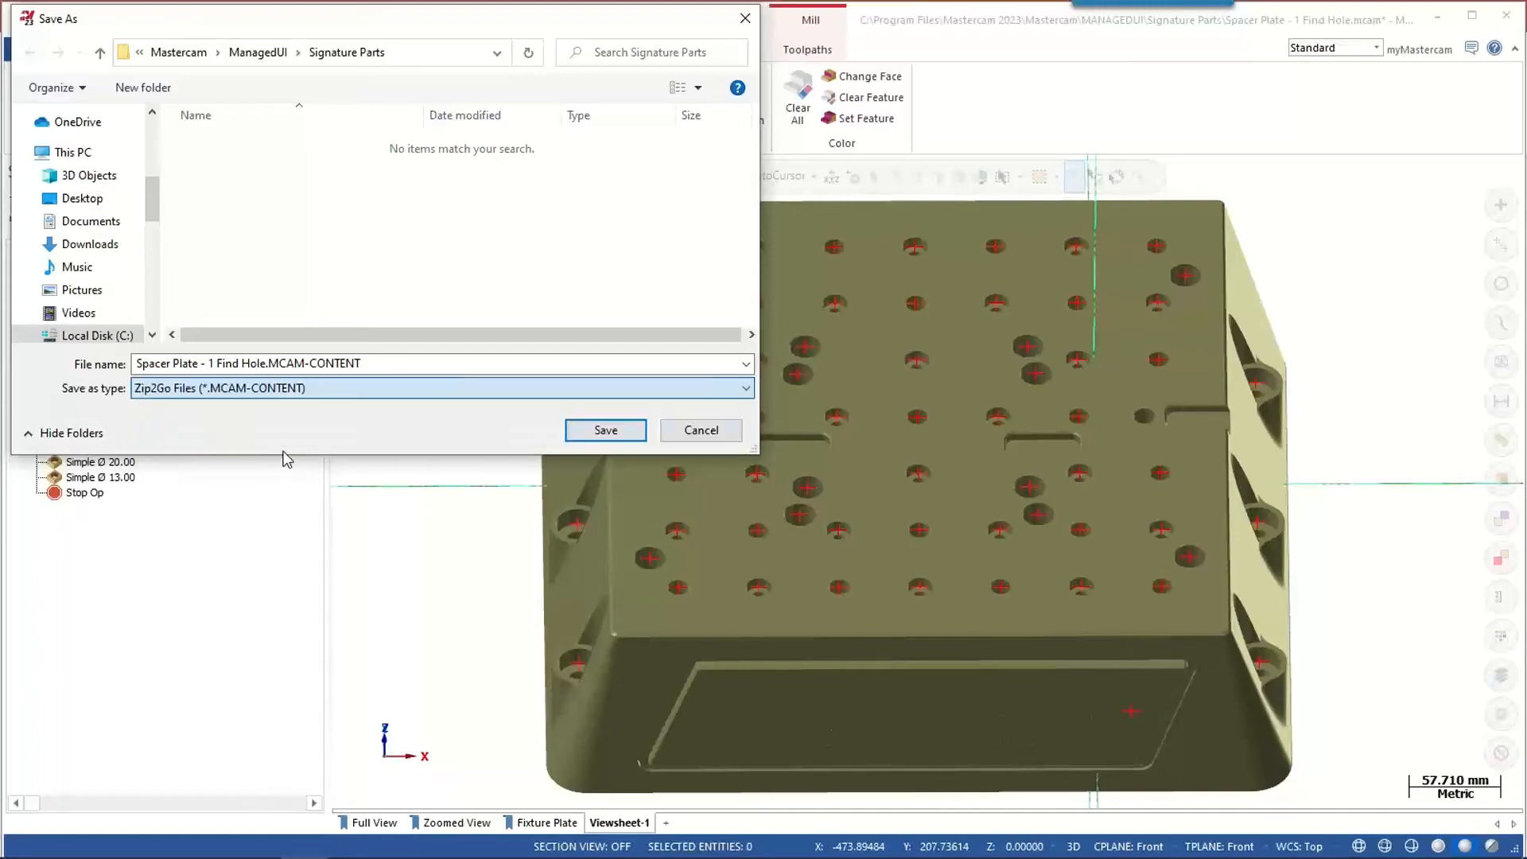
left_click(700, 430)
left_click(716, 429)
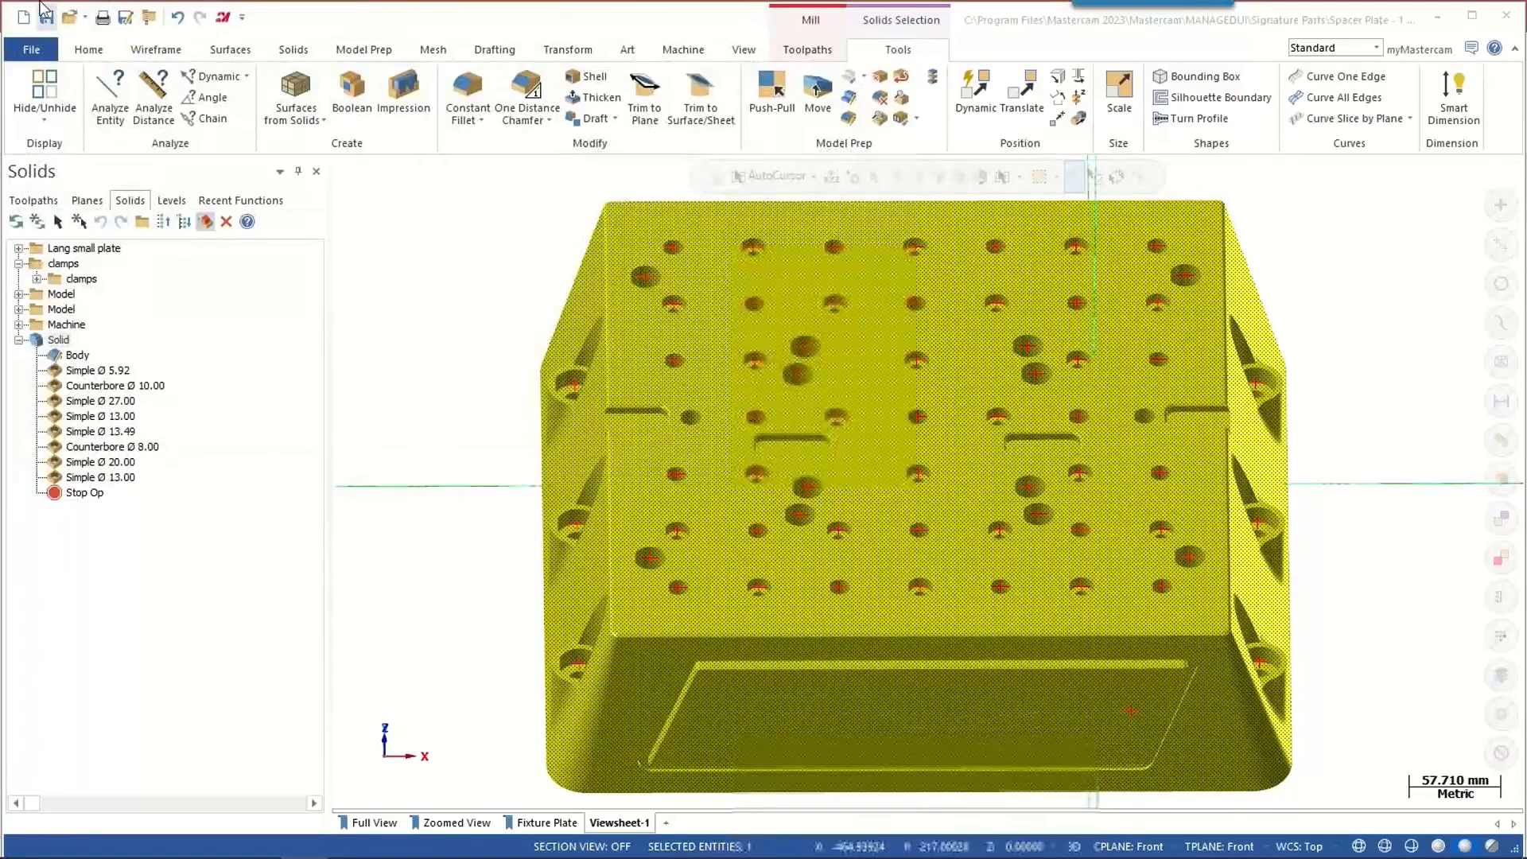
- Reopen the Zip2Go wizard without saving the part, choose to edit a package, and filter the files to Z2G format
left_click(151, 19)
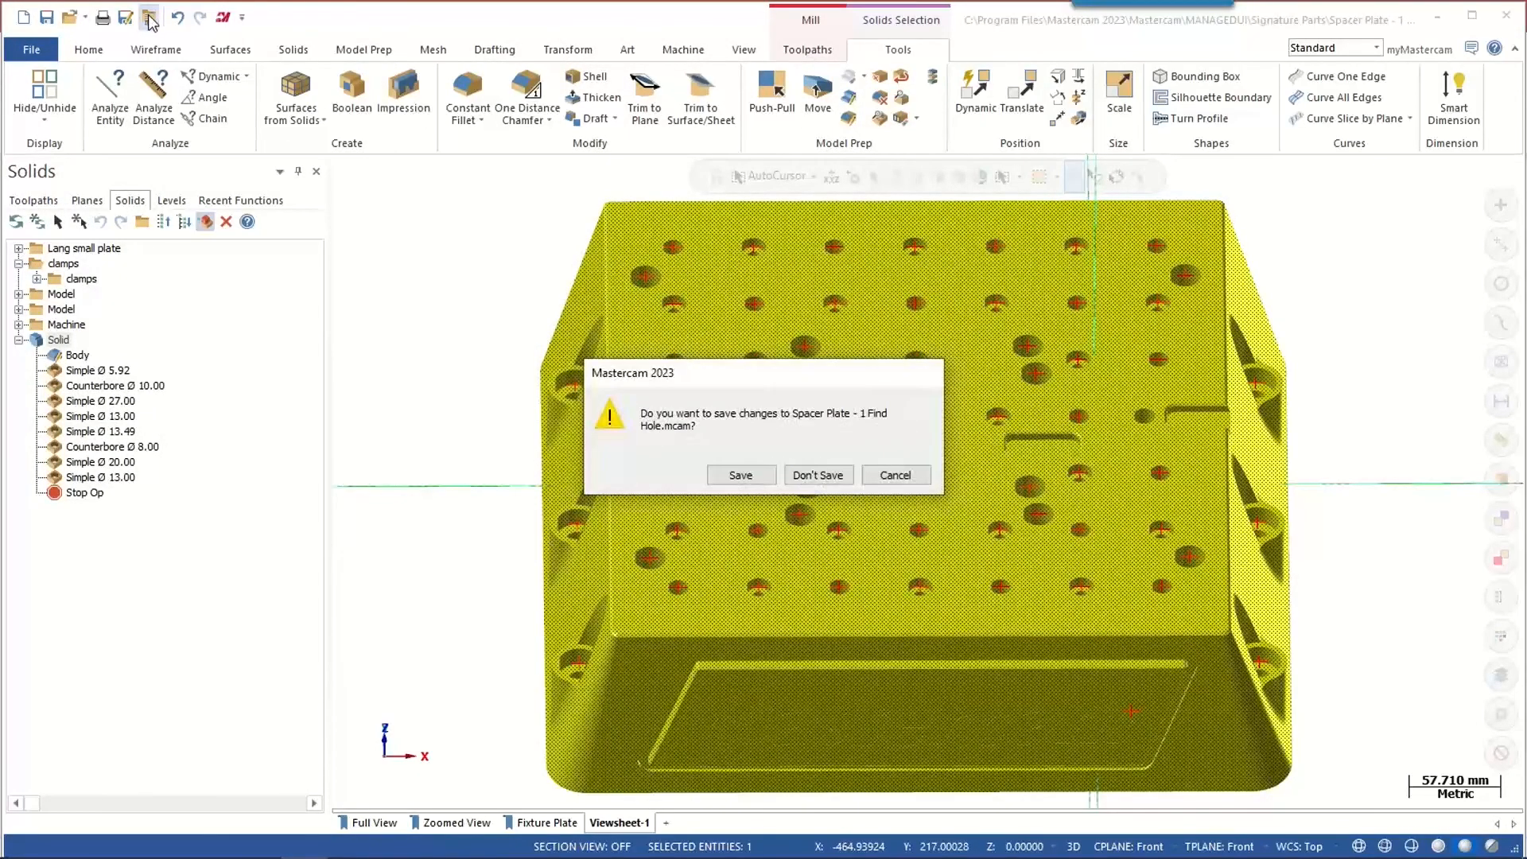
left_click(801, 474)
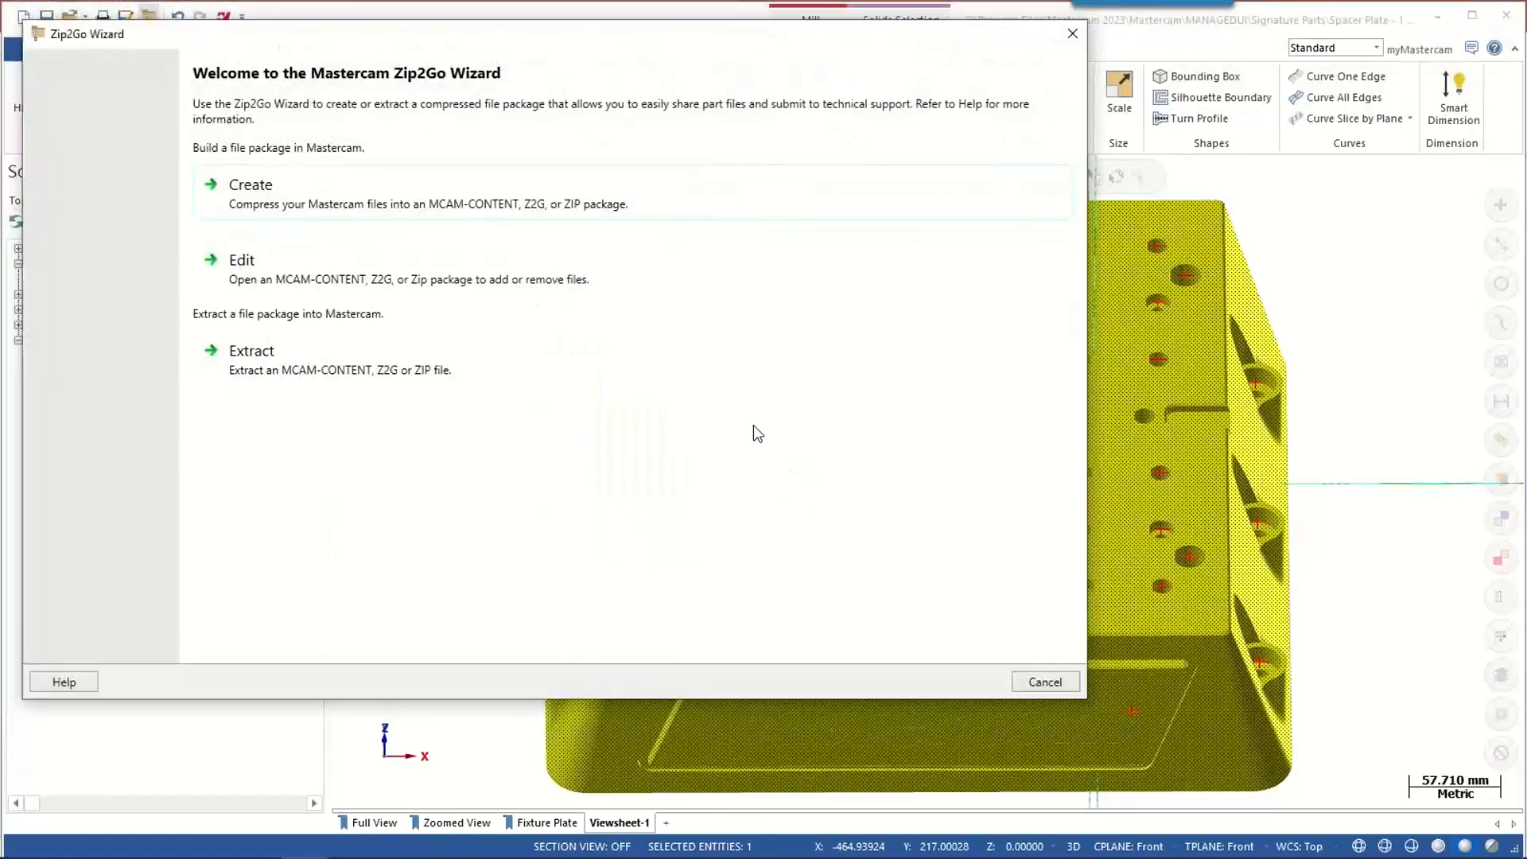
left_click(322, 277)
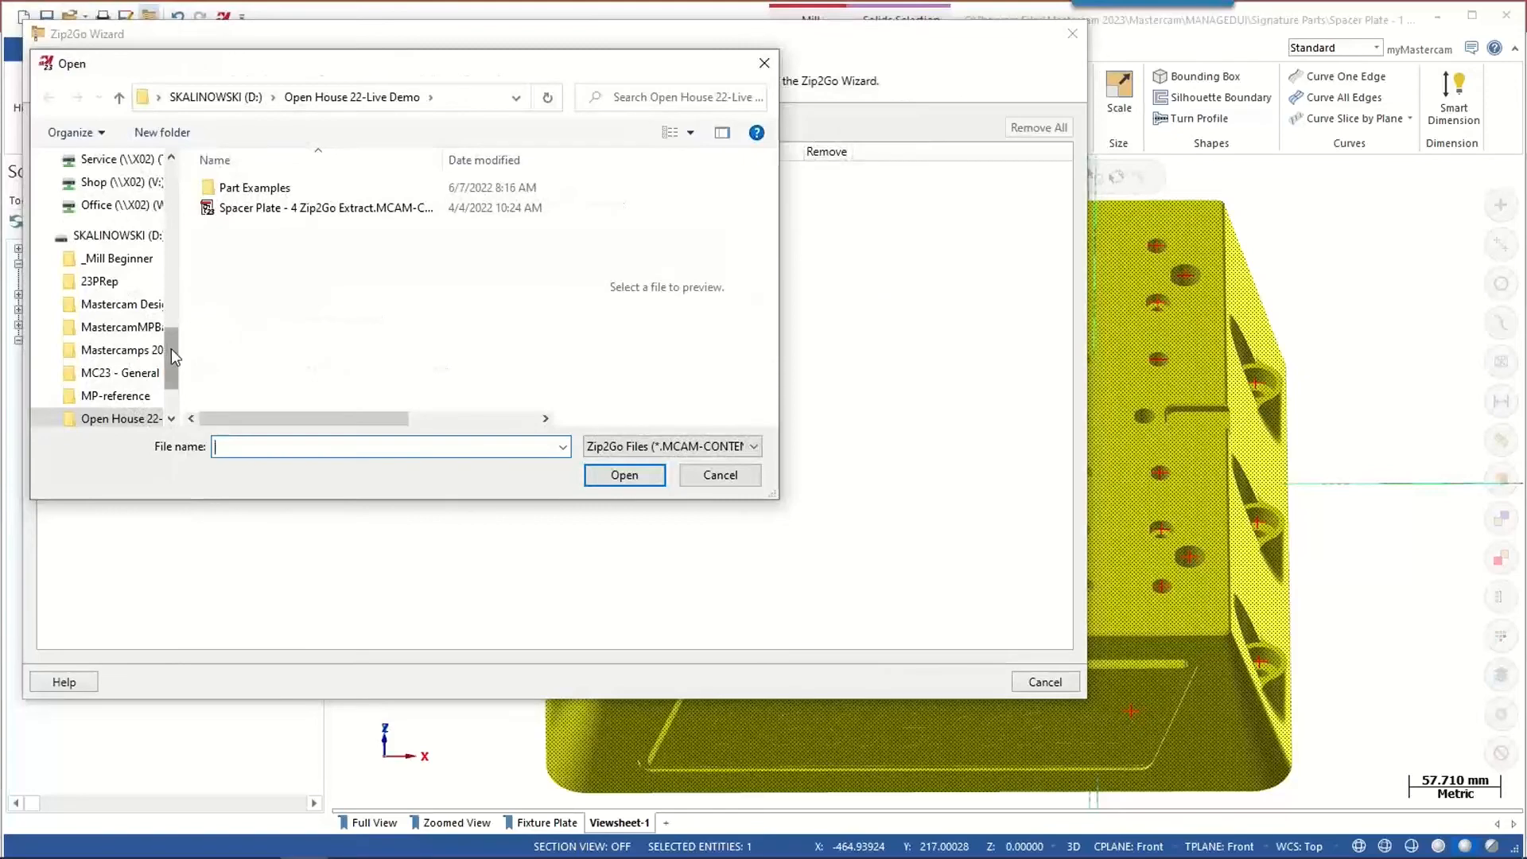
left_click(606, 447)
left_click(633, 498)
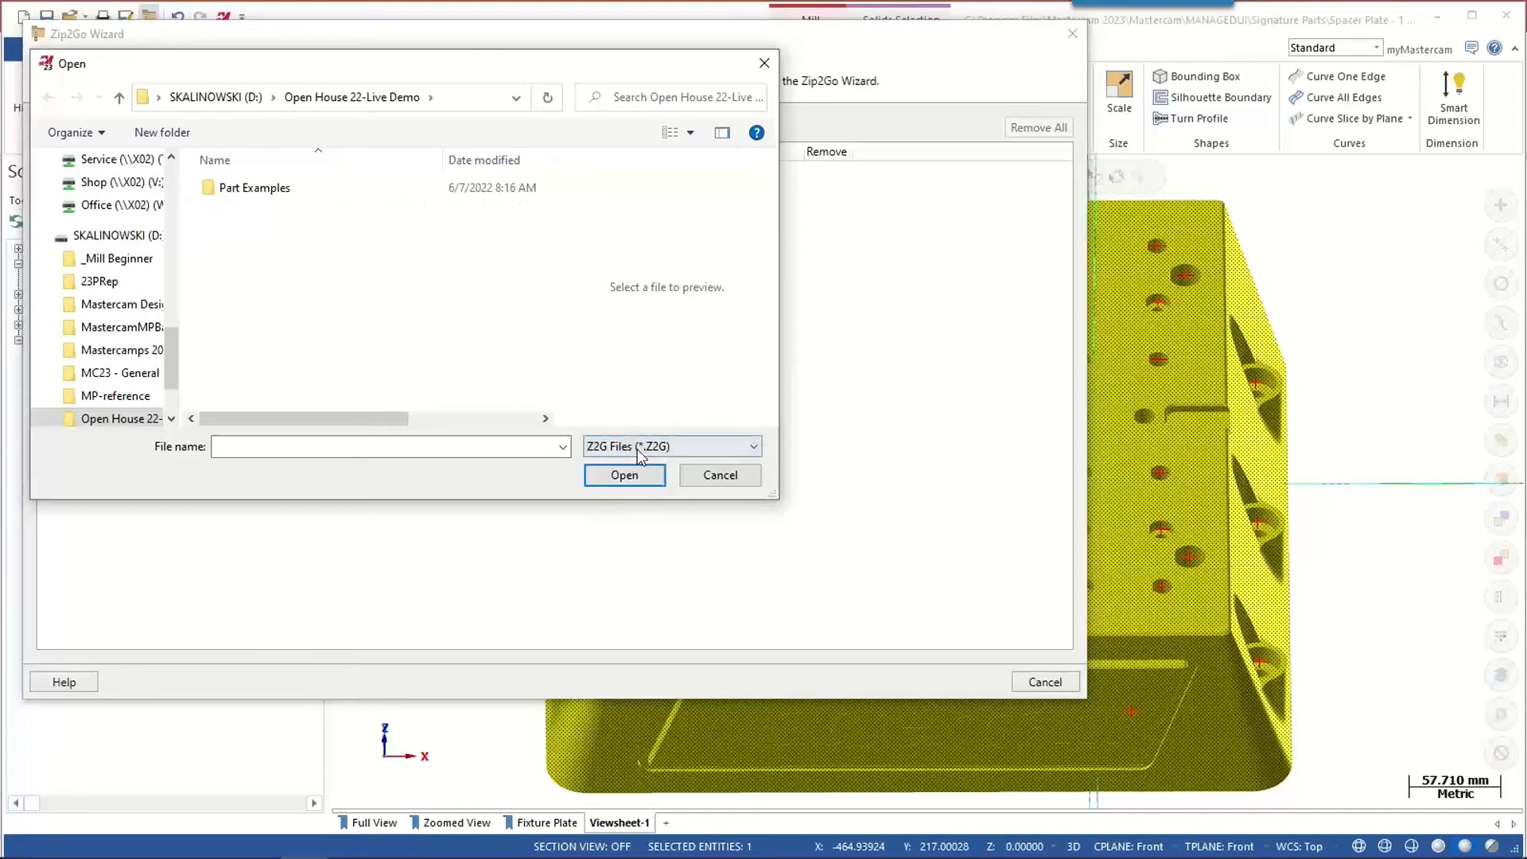
- Load BRACE.Z2G from the Documents folder for editing, review its contents, and cancel the wizard
left_click_drag(175, 337, 189, 251)
left_click(109, 205)
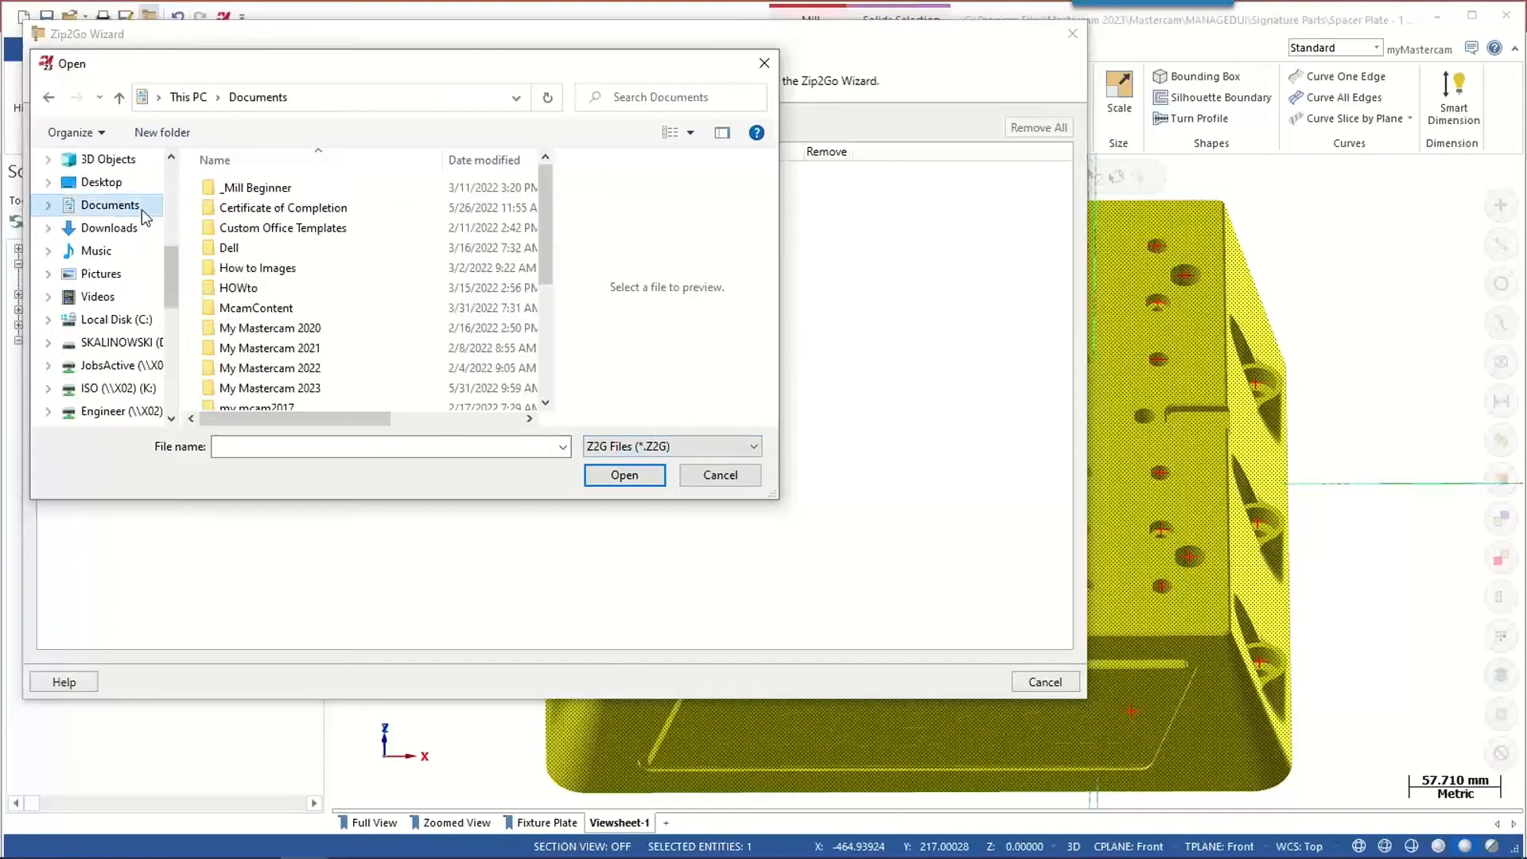
scroll(357, 278, "down", 3)
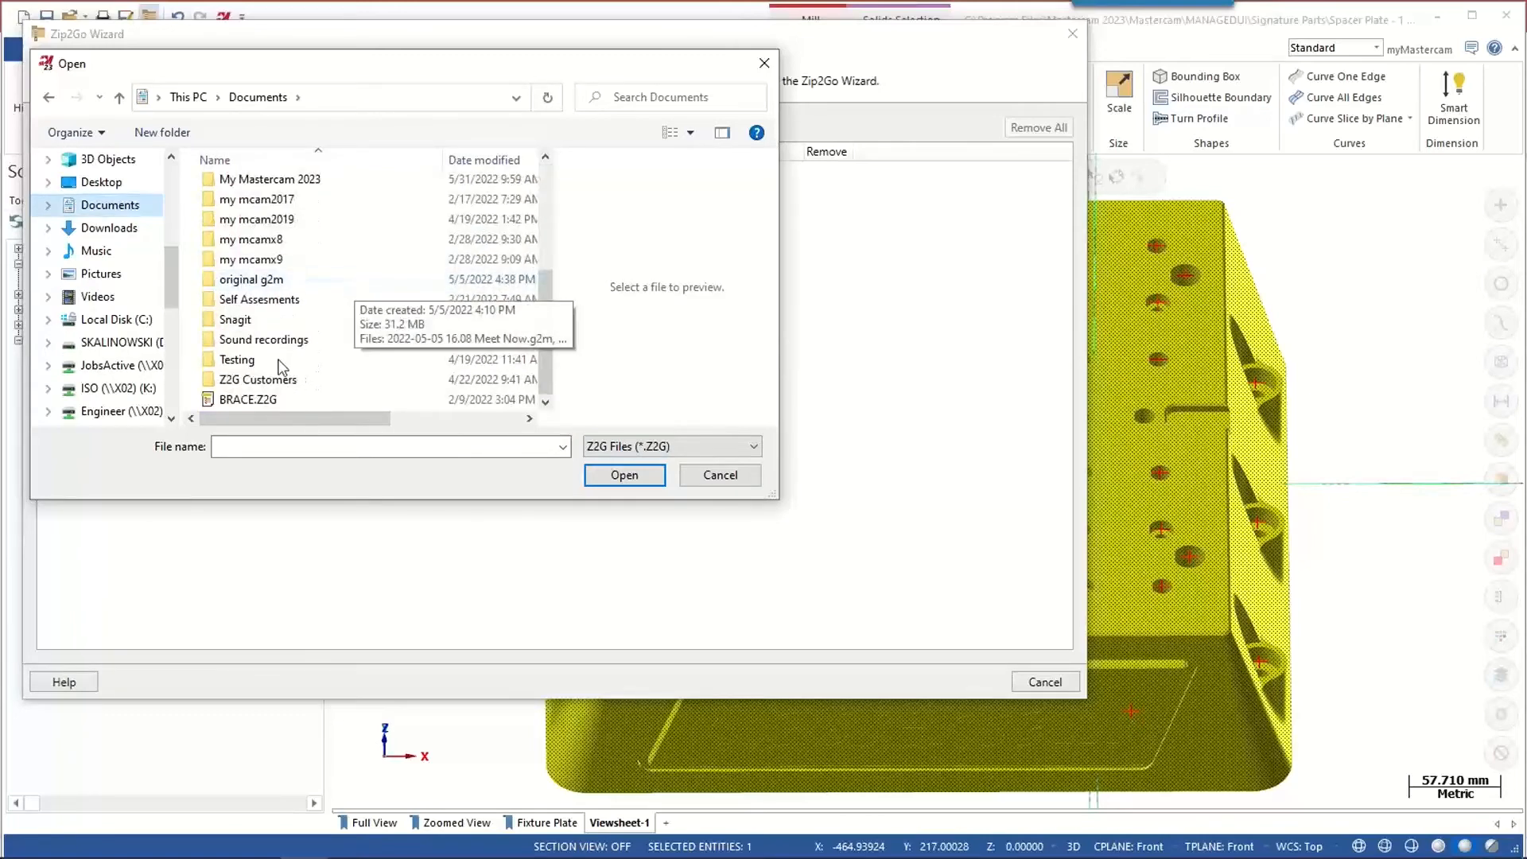
left_click(247, 399)
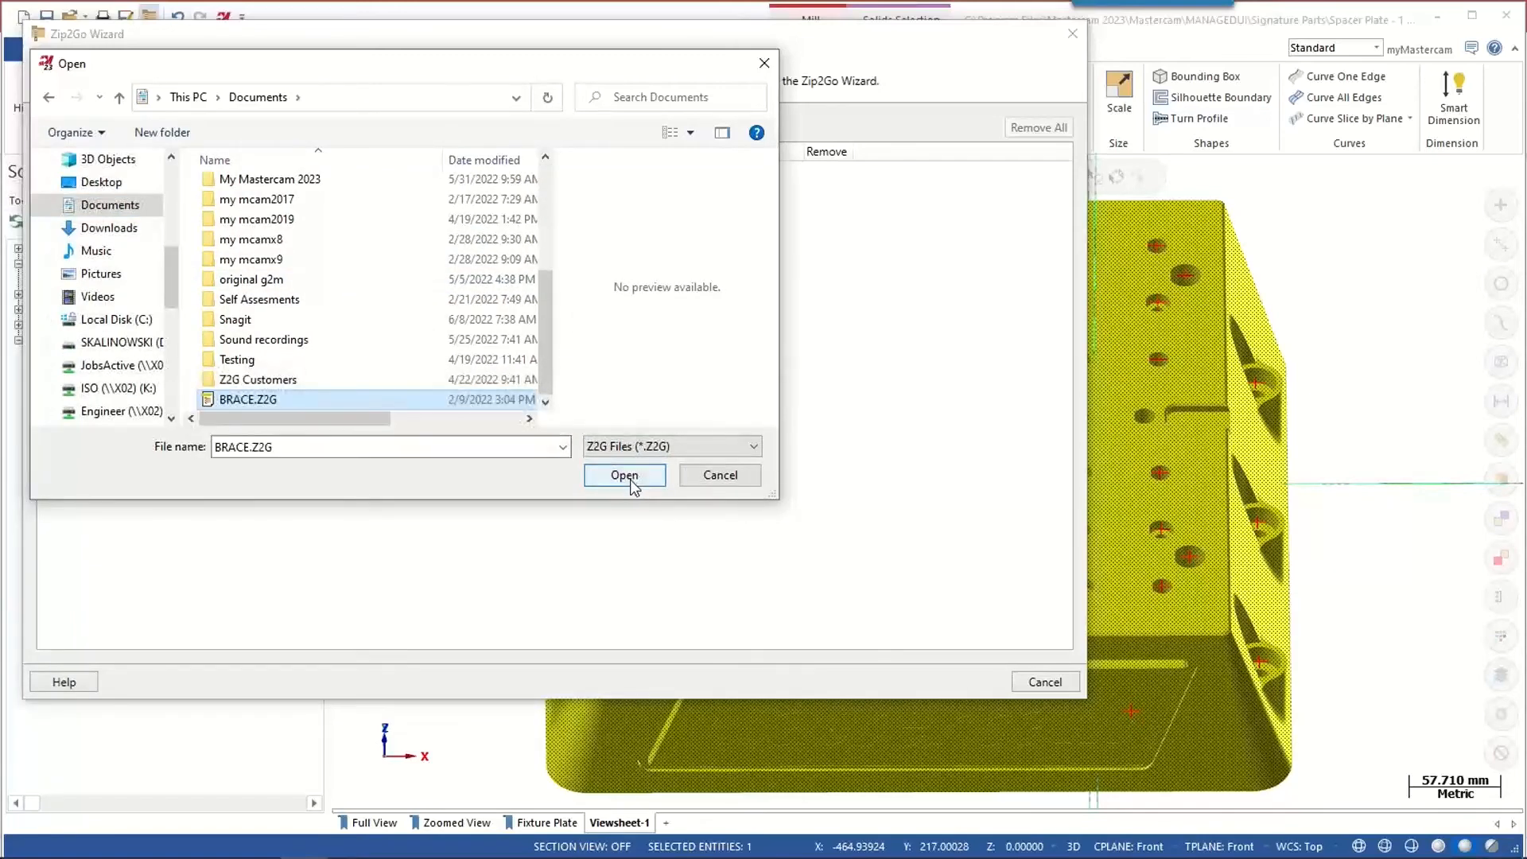
left_click(625, 475)
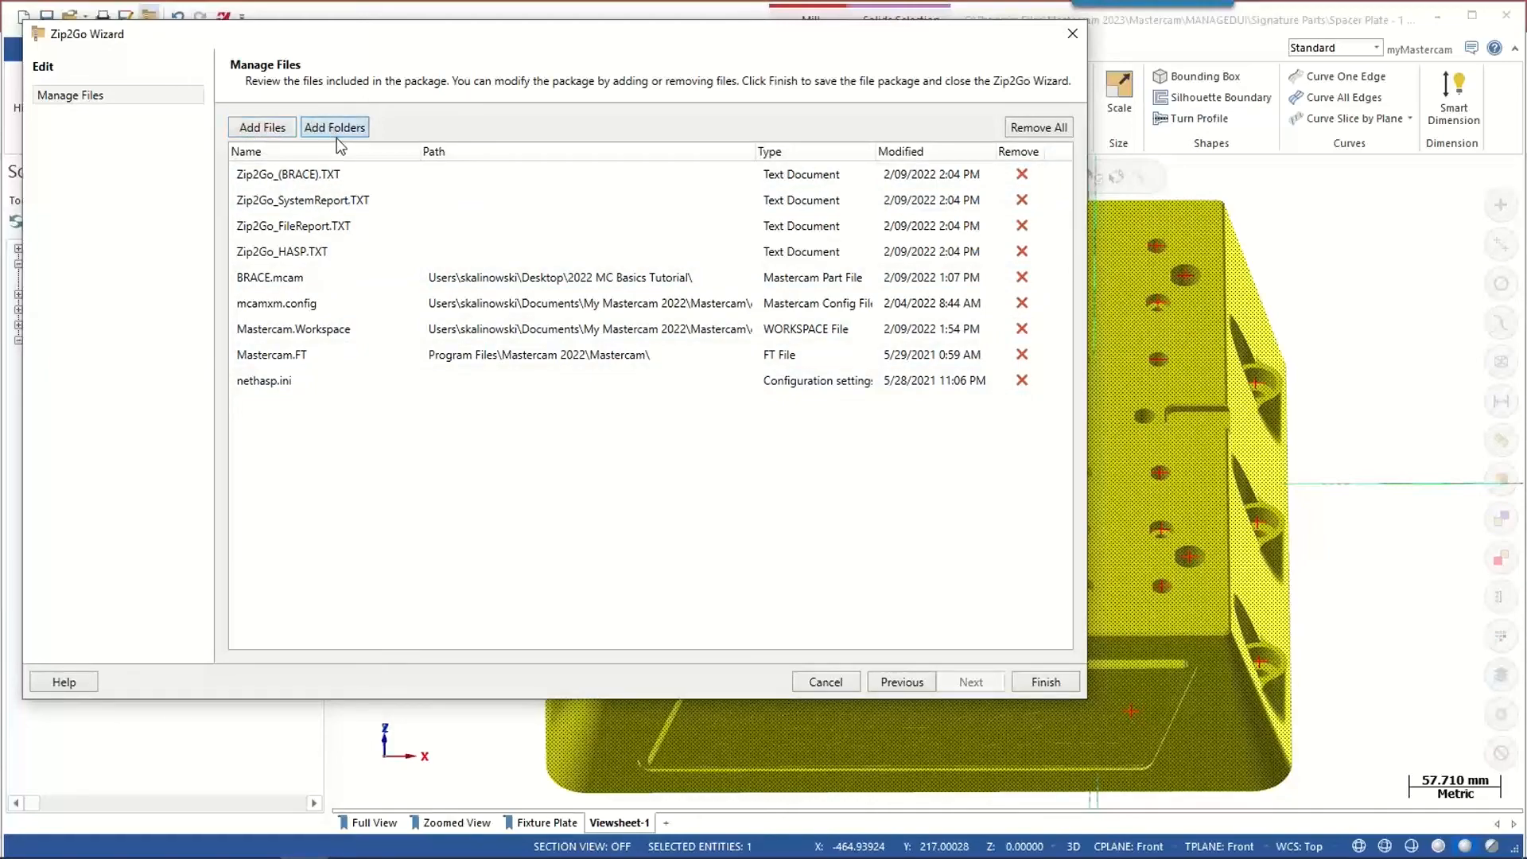
left_click(833, 684)
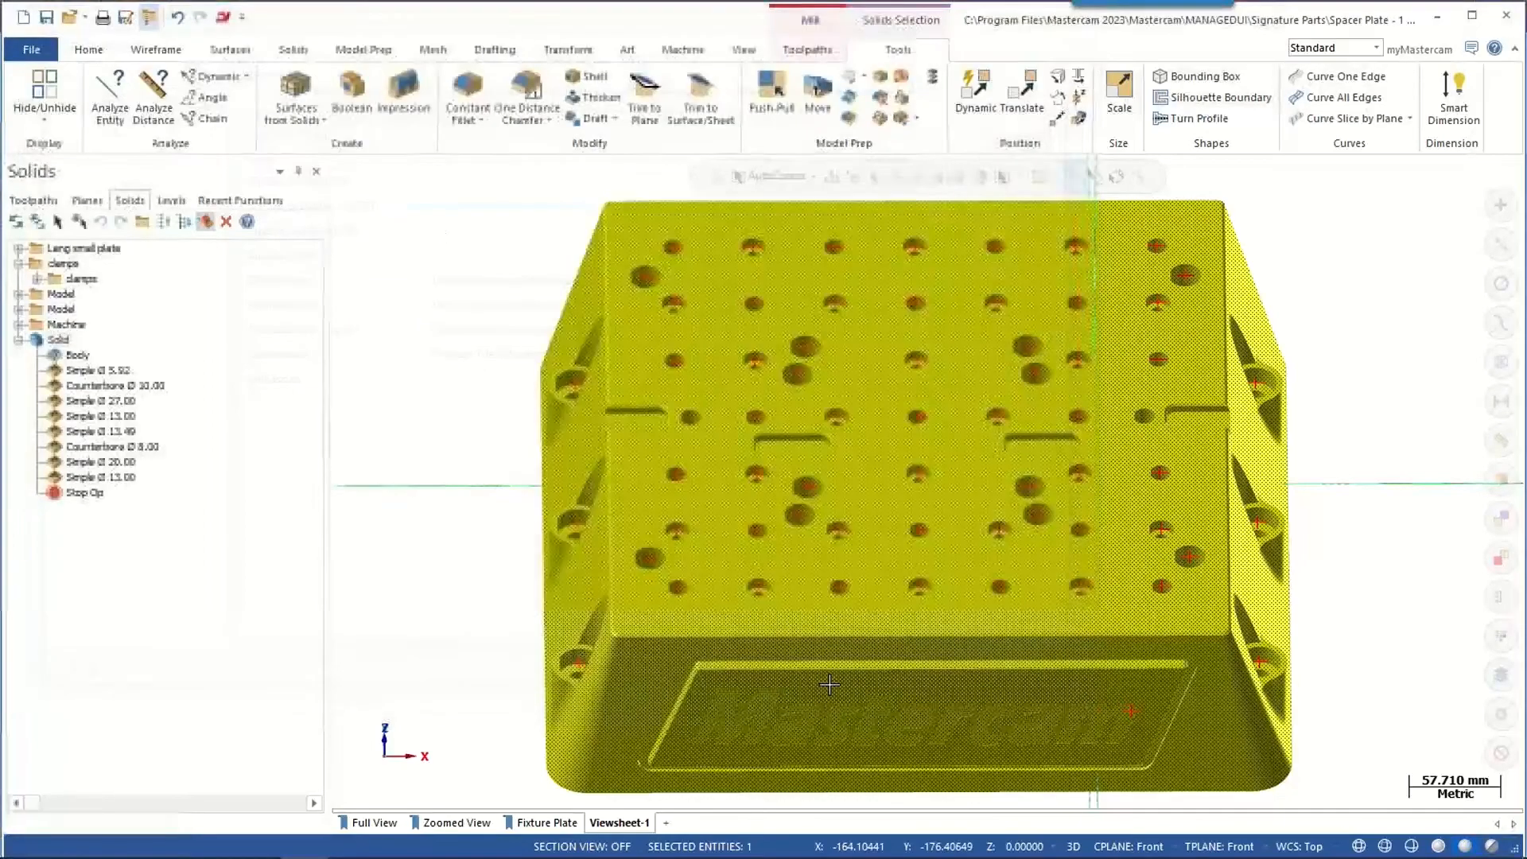
- Start a new empty file without saving the changes to the Spacer Plate part
left_click(24, 17)
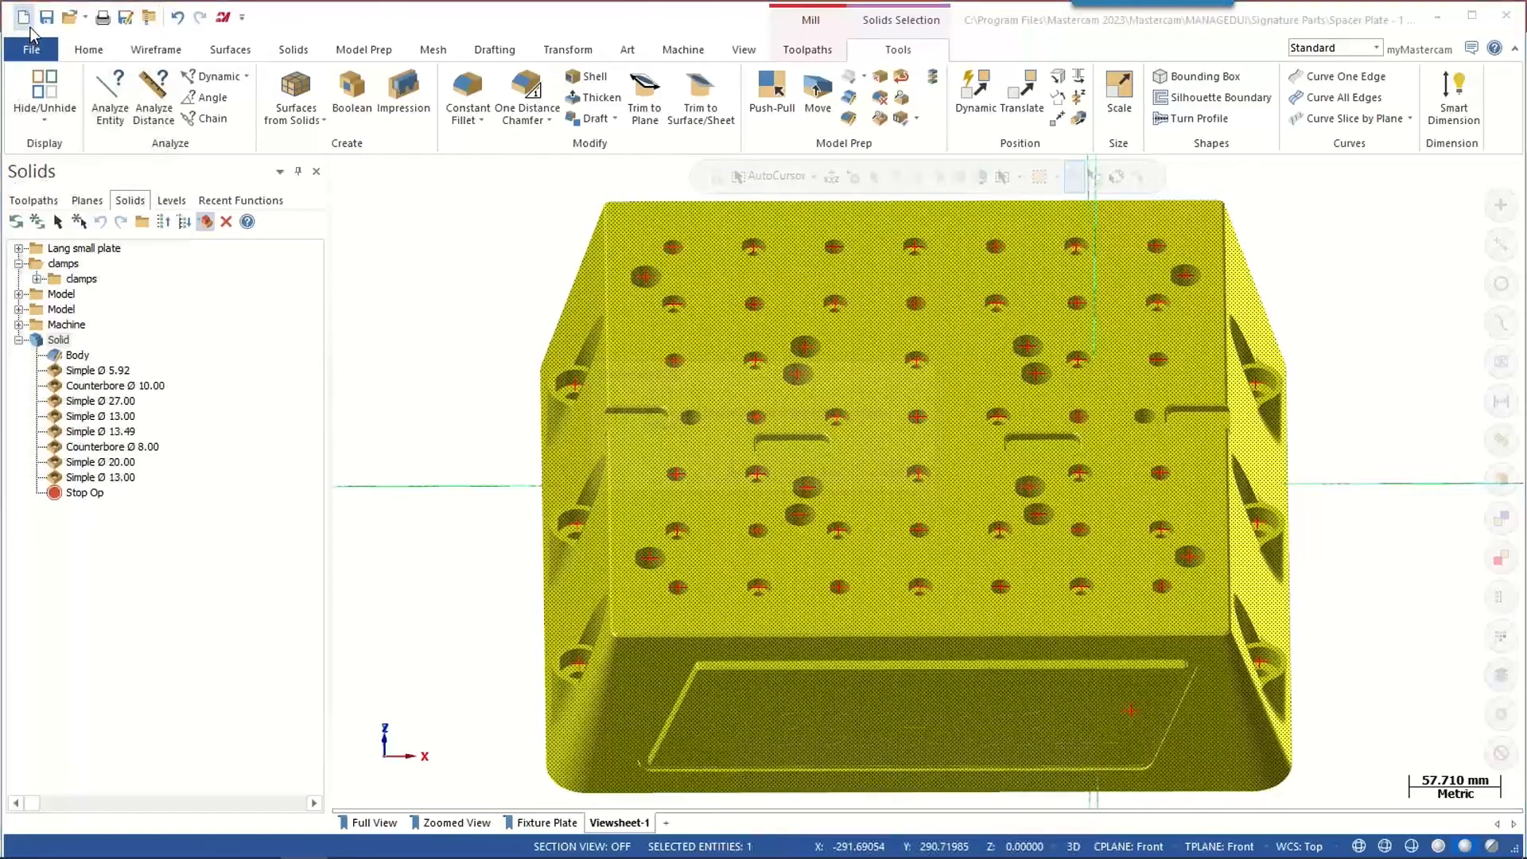
left_click(814, 475)
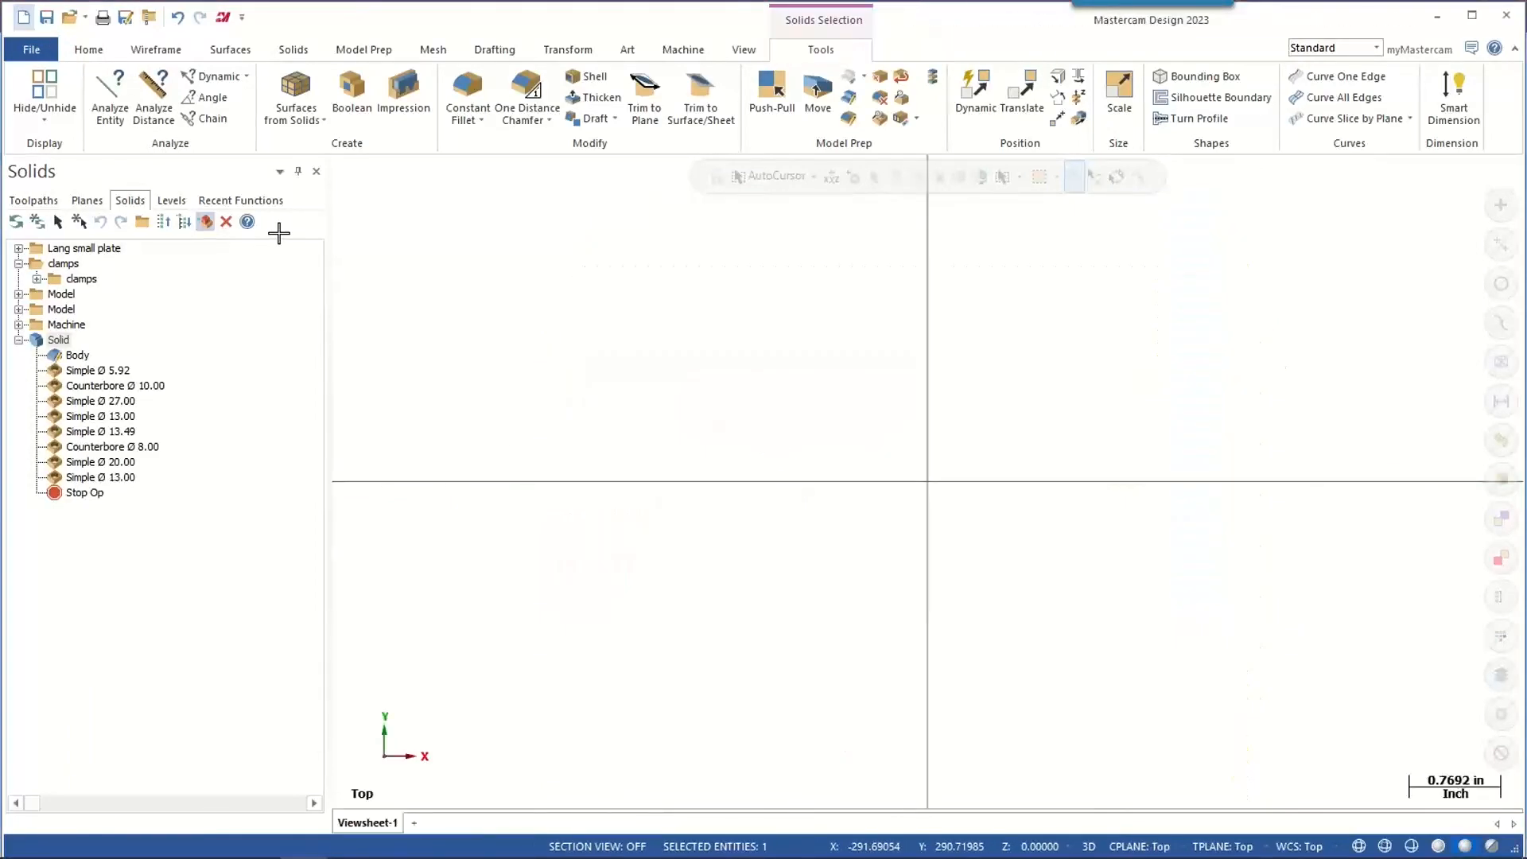
- Switch to File Explorer, open the recent BRACE.Z2G file in the Zip2Go wizard for extraction, and minimize File Explorer
mouse_move(504, 858)
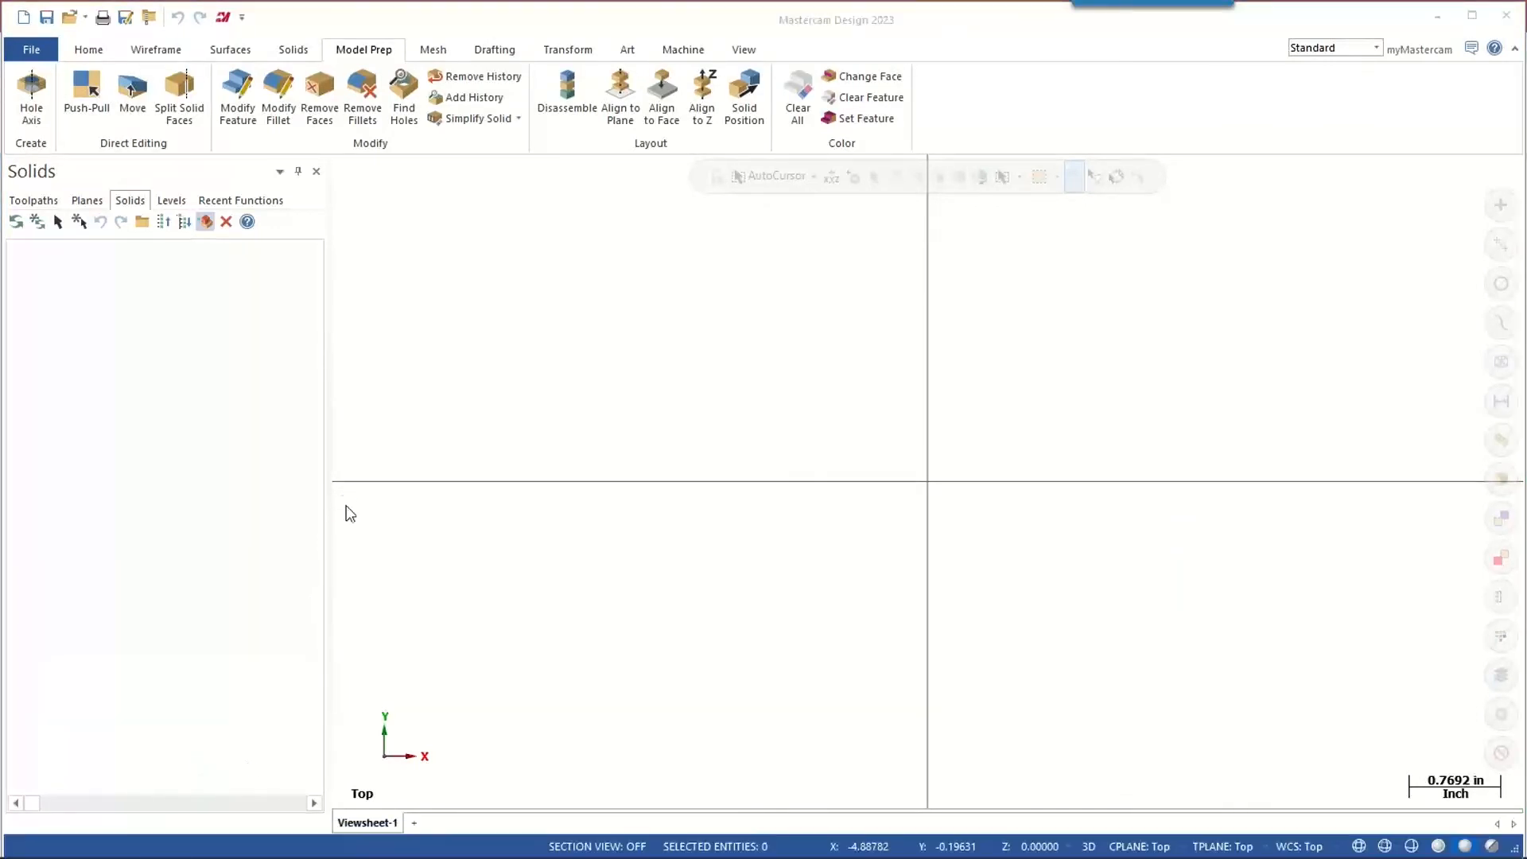
key("super+e")
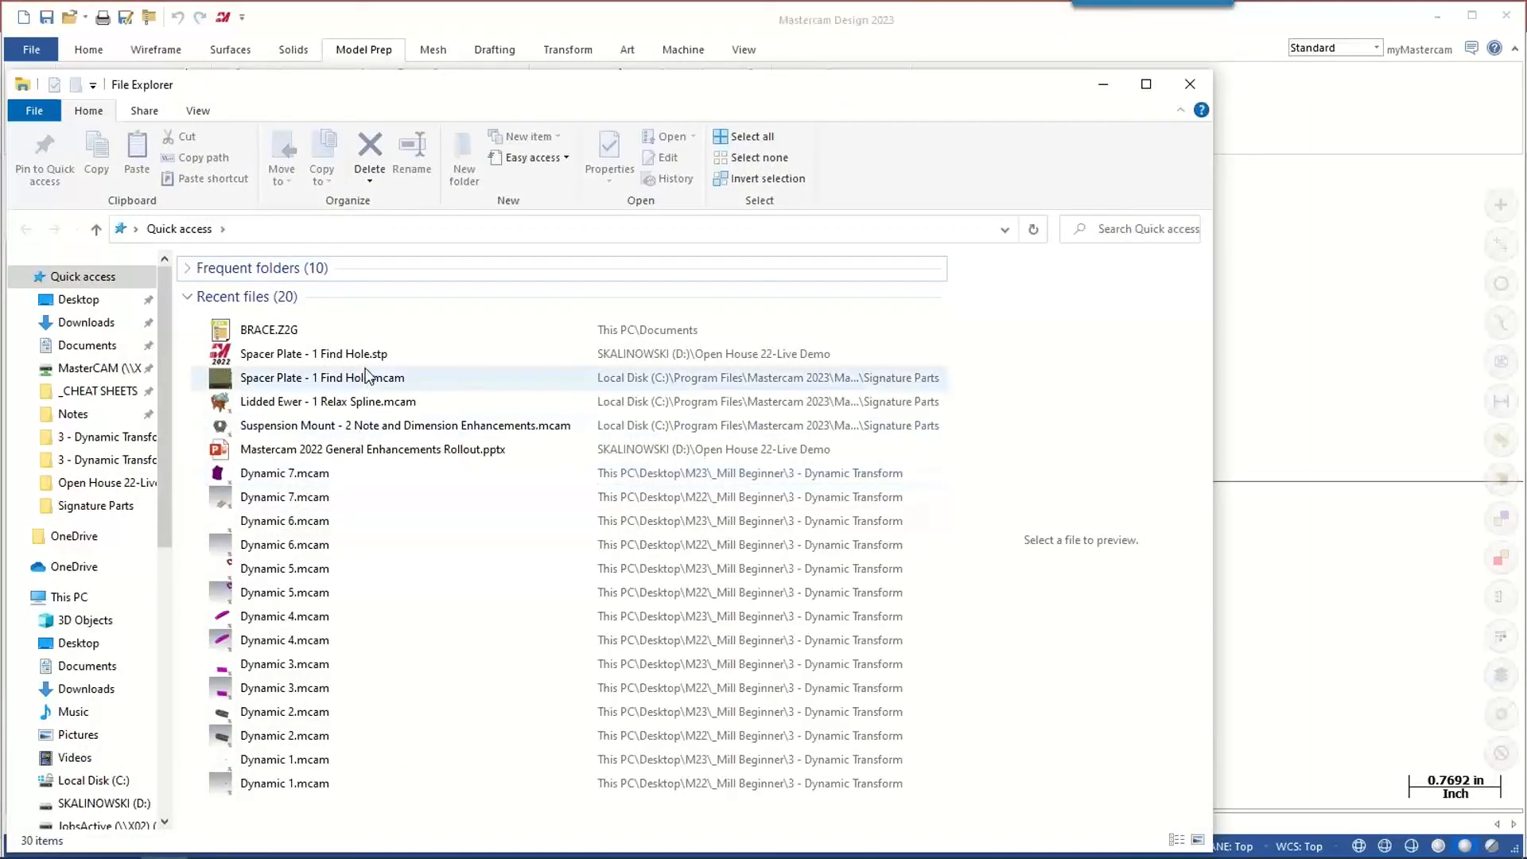
left_click(265, 332)
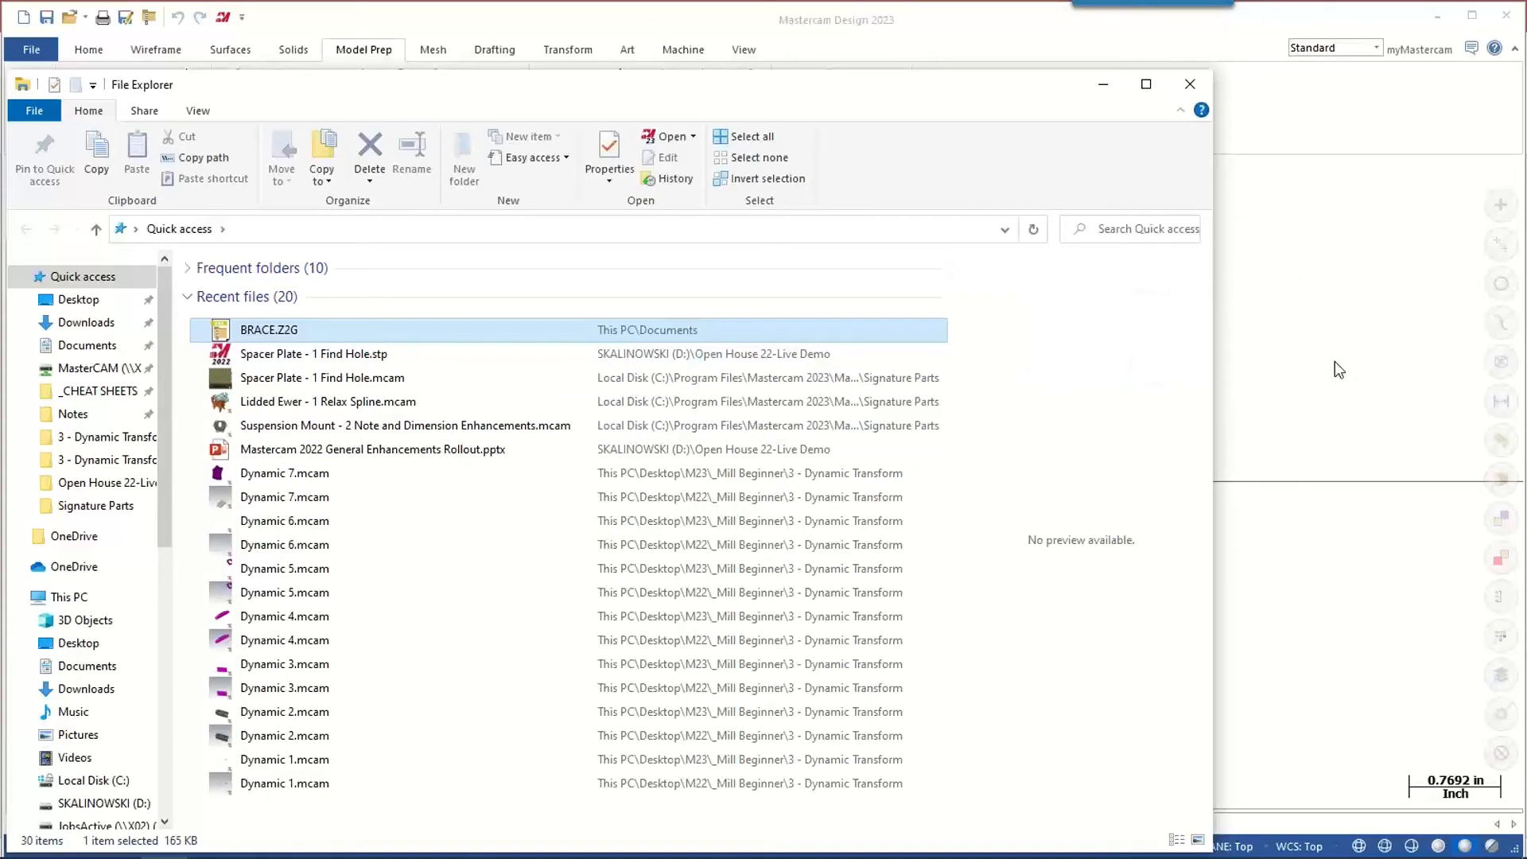
left_click(1104, 85)
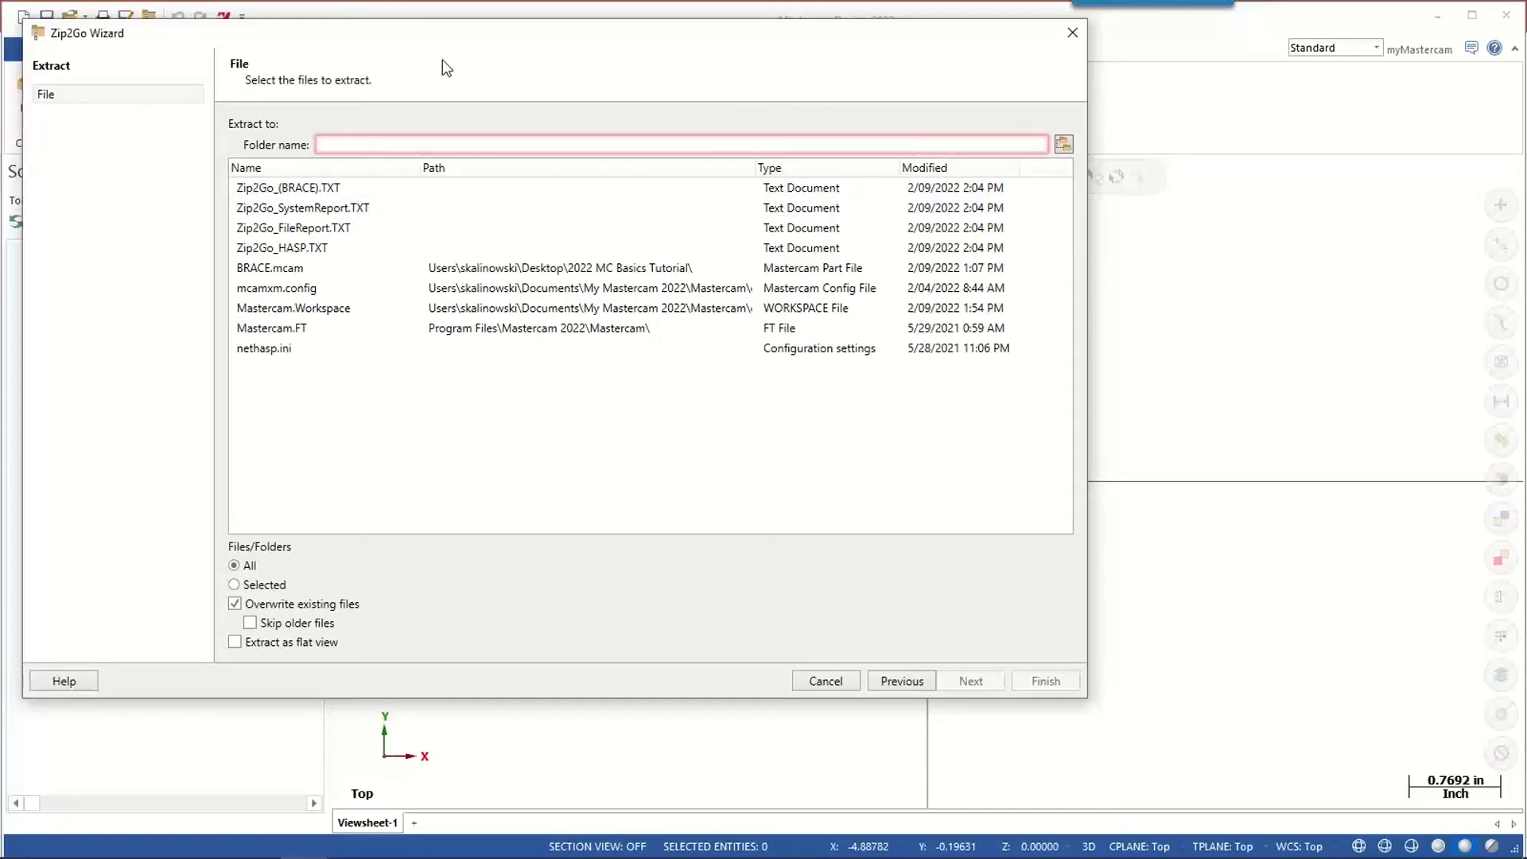
- Try extracting only BRACE.mcam, switch back to all files, and look at the destination folder browser without choosing a folder
left_click(338, 270)
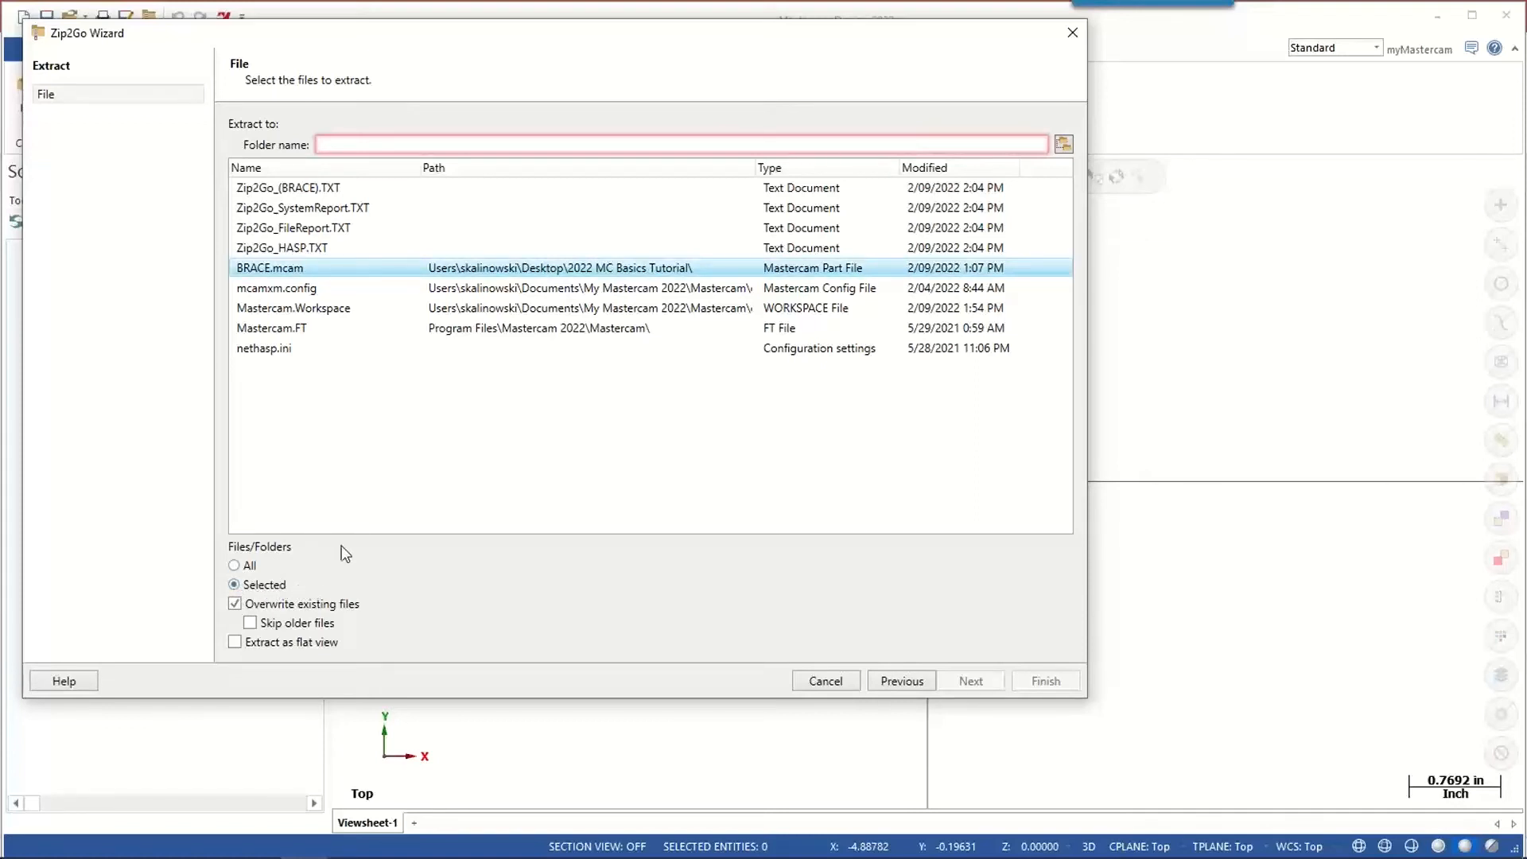
left_click(234, 566)
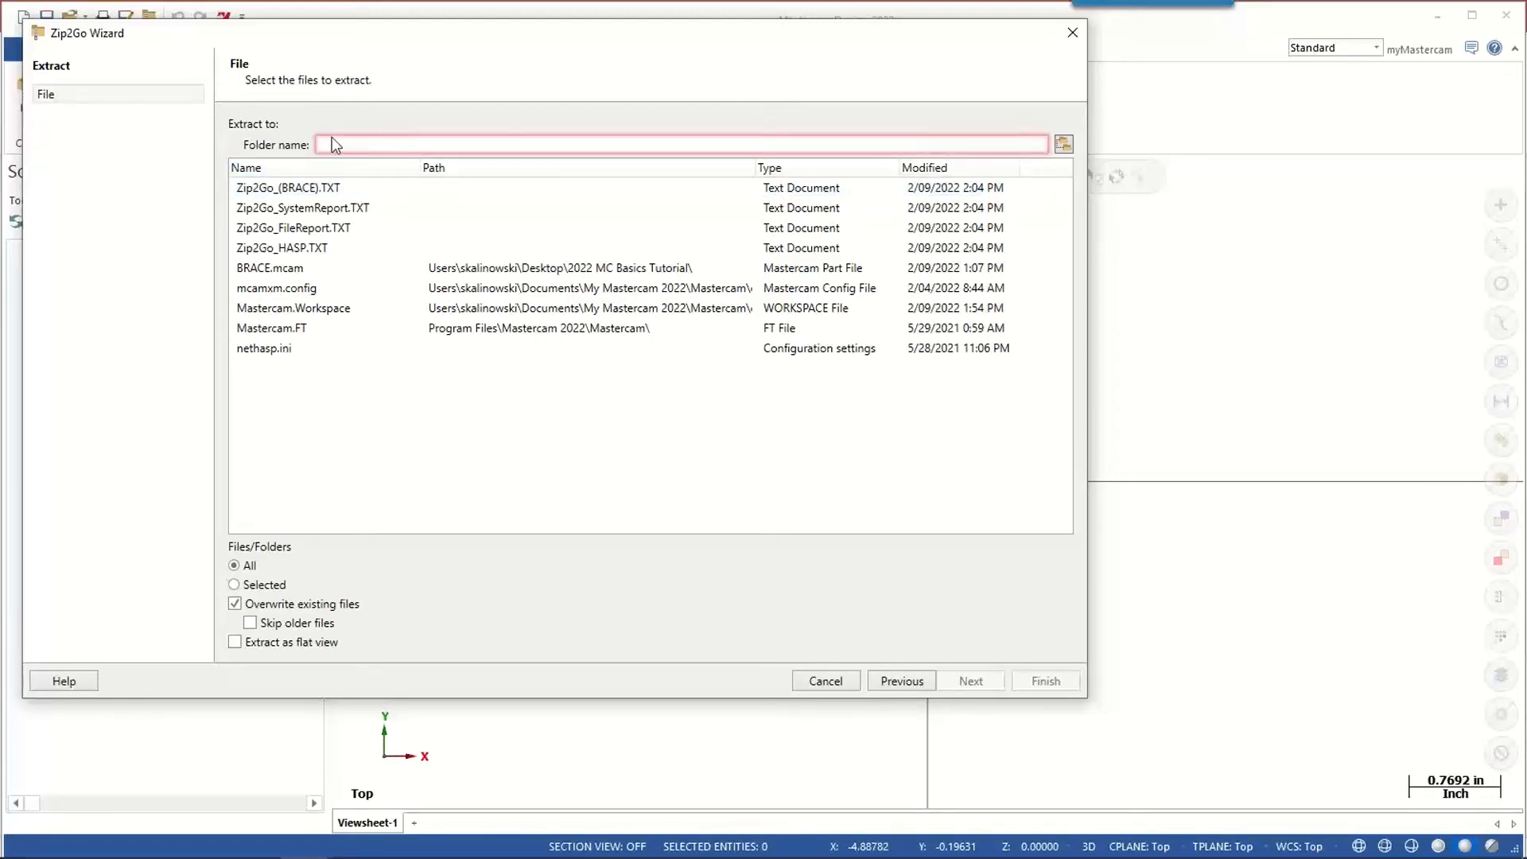
left_click(1063, 143)
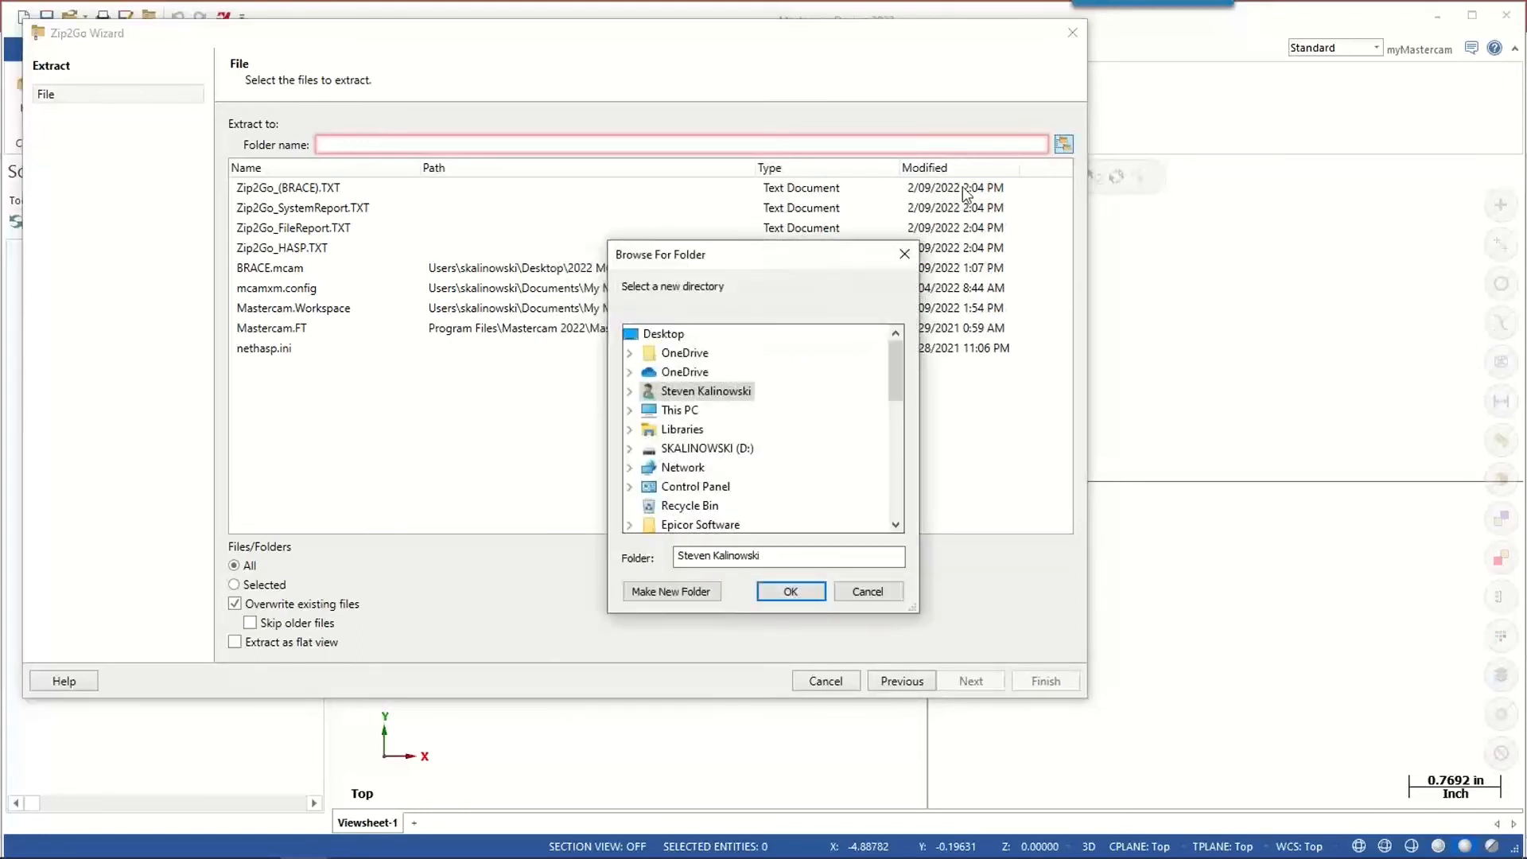
left_click(905, 254)
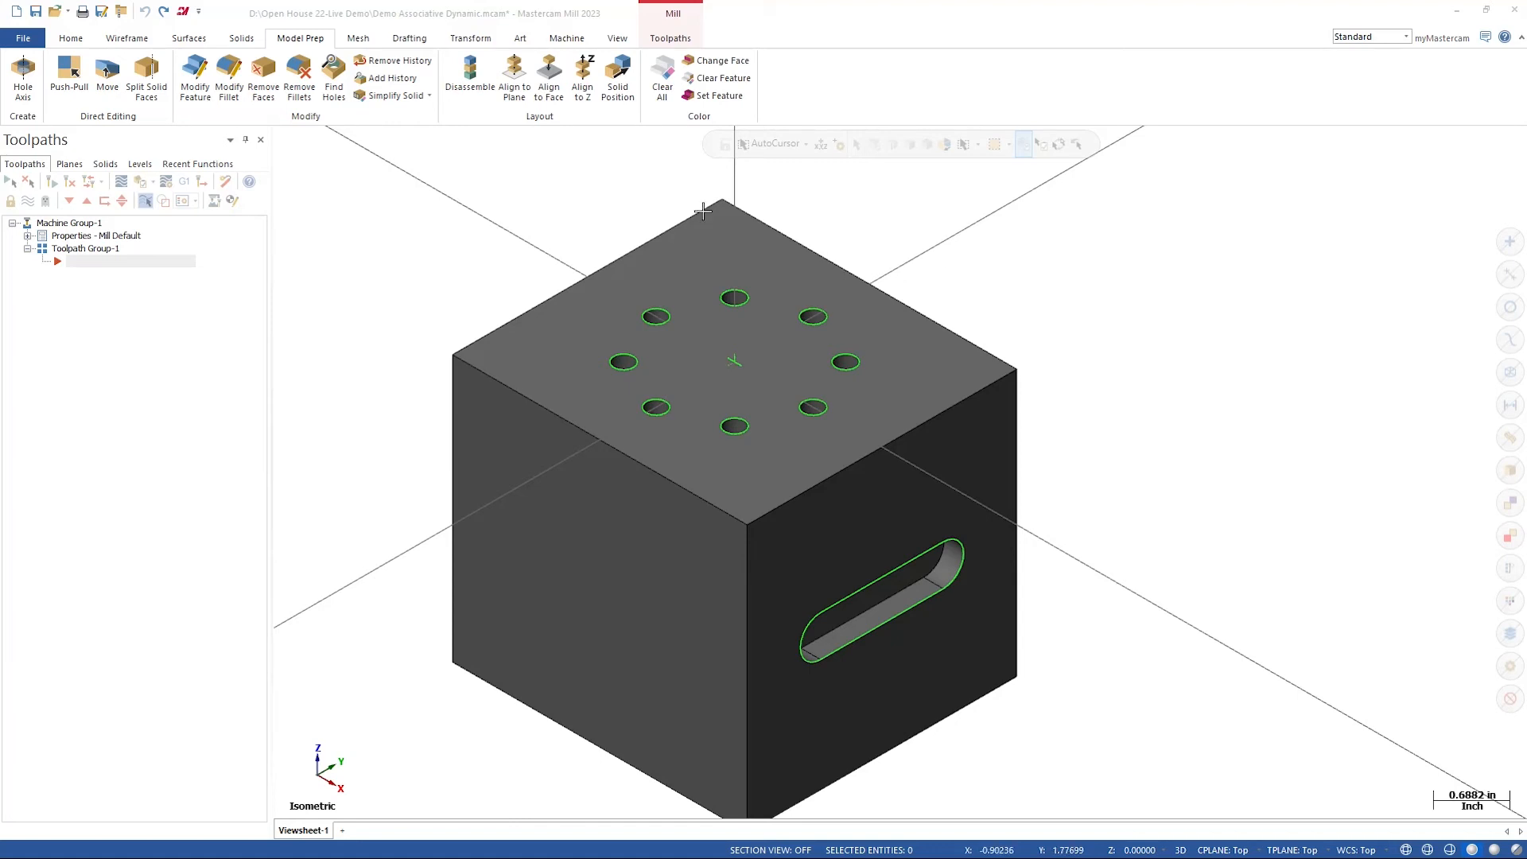
- Start a Drill toolpath with the NC name Demo Associative Dynamic and select all eight holes on the block's top face
left_click(681, 46)
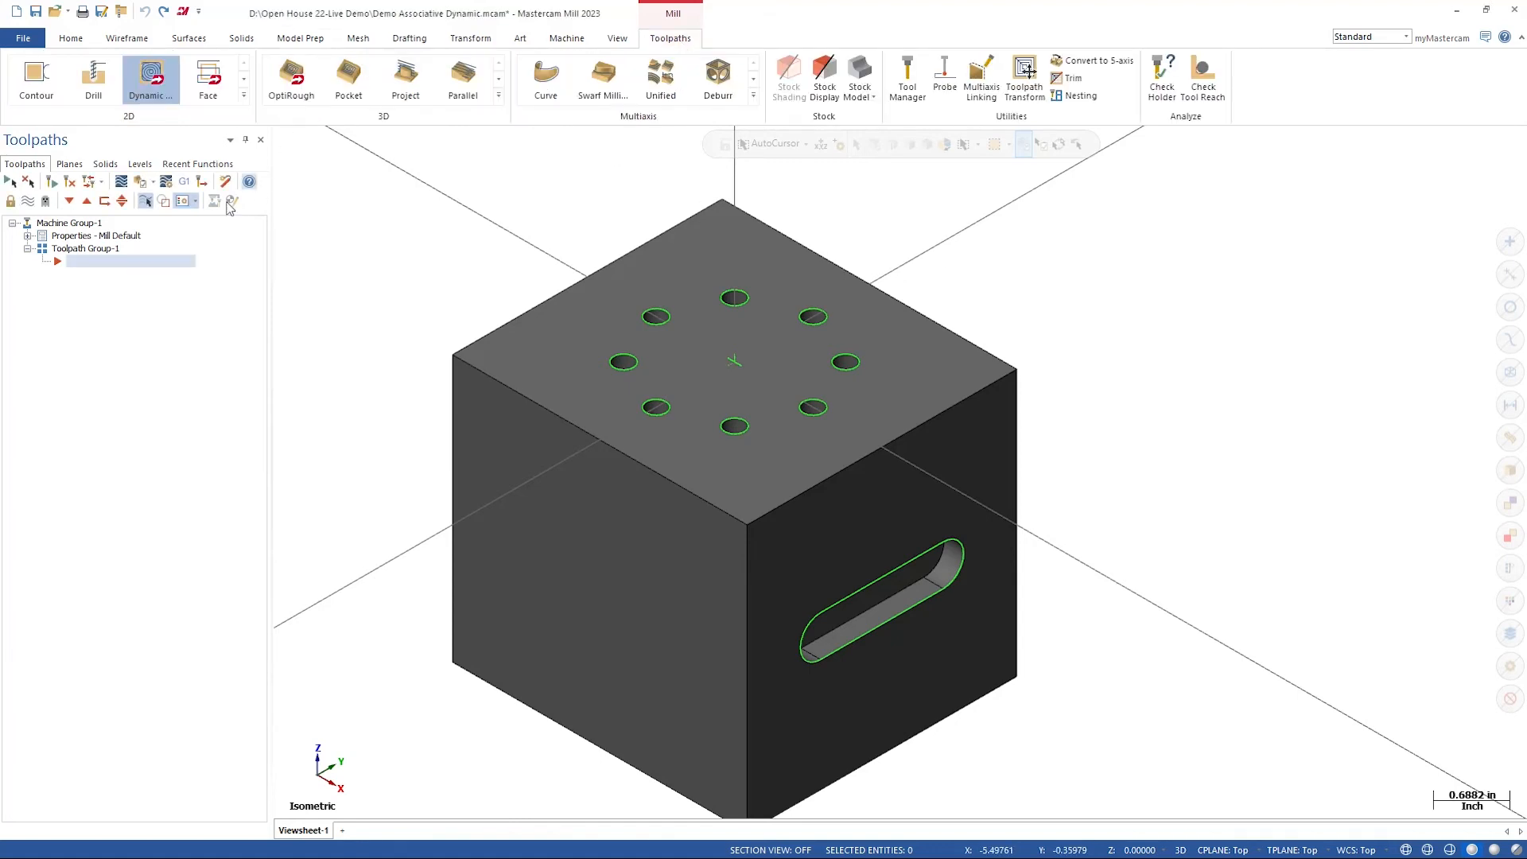
left_click(99, 89)
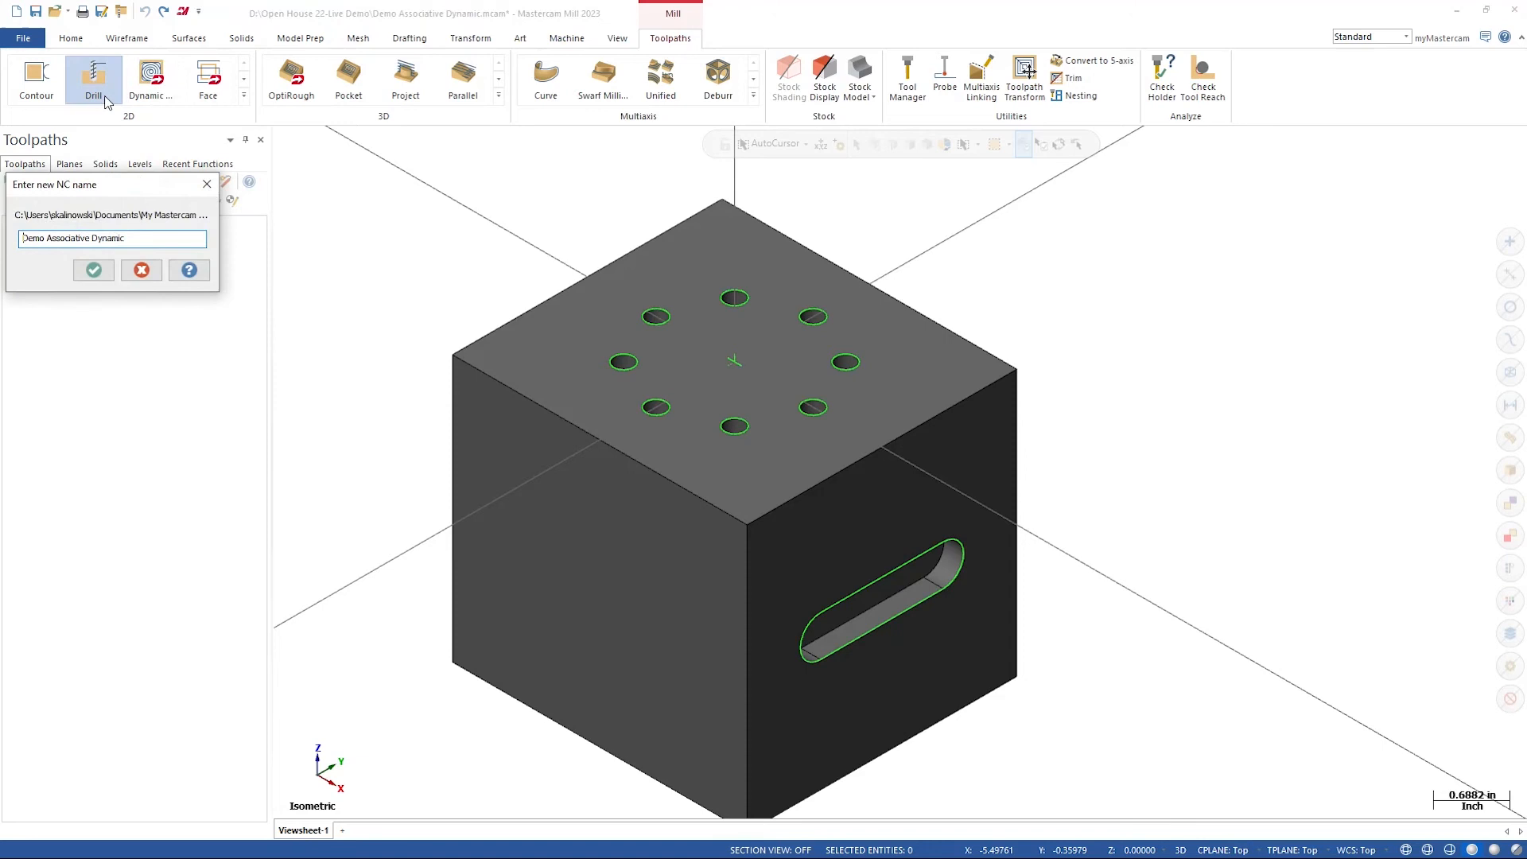
left_click(93, 270)
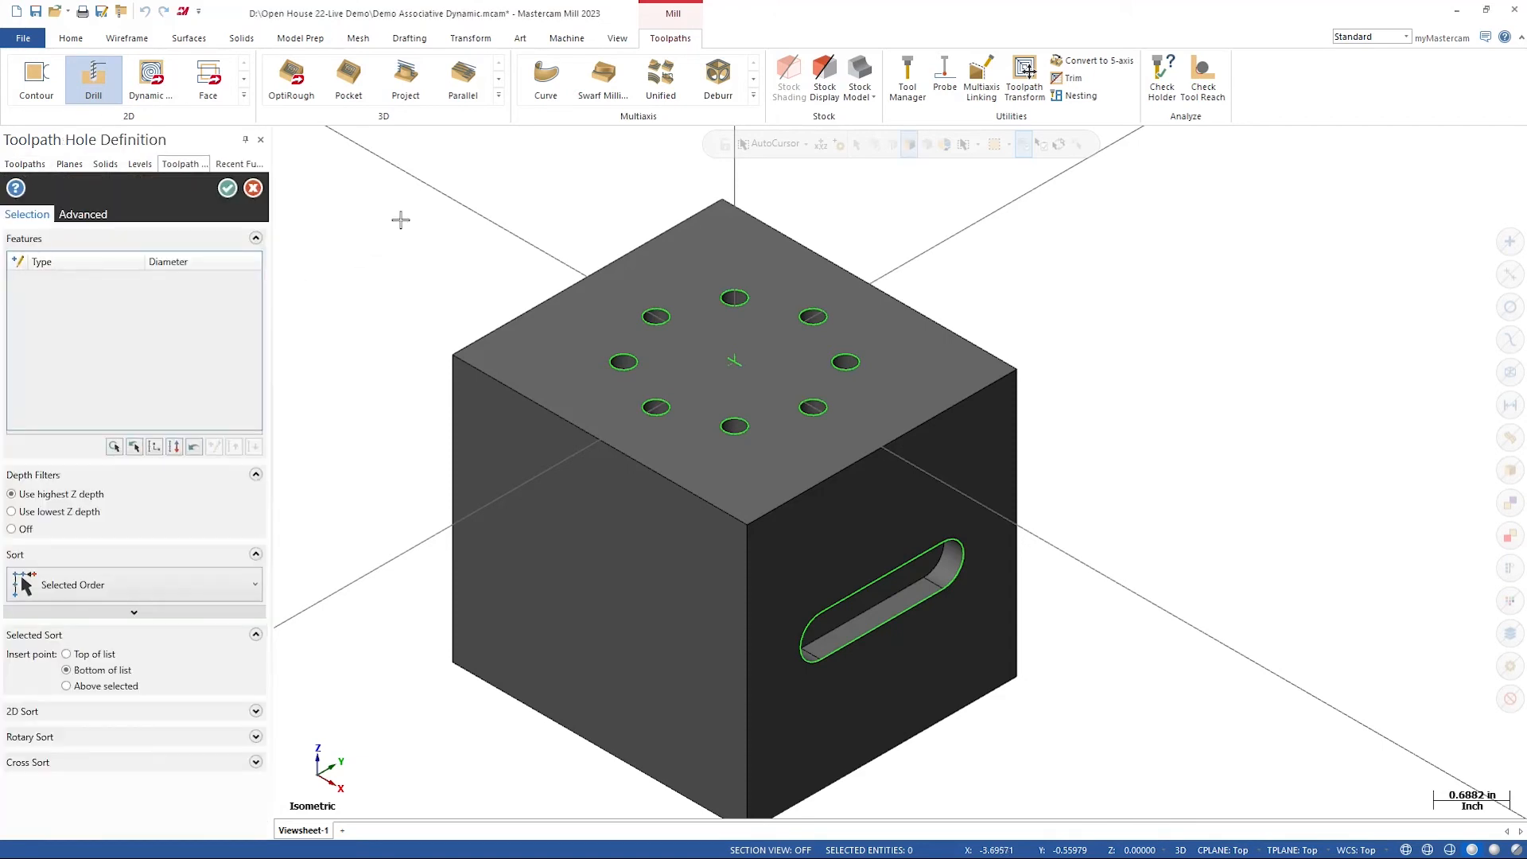
scroll(612, 297, "up", 2)
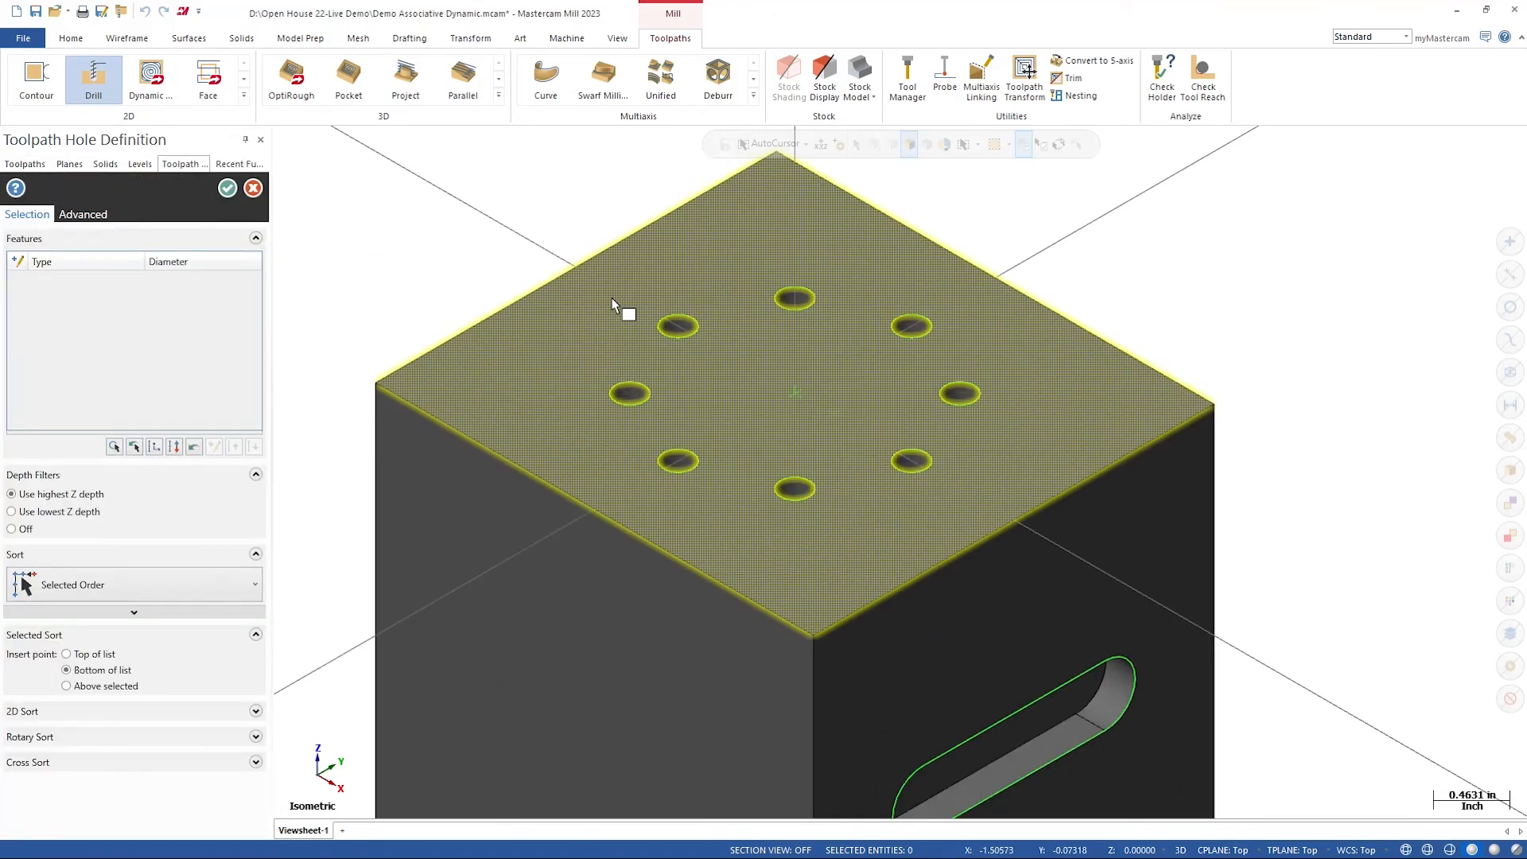
scroll(613, 298, "up", 2)
left_click(722, 319)
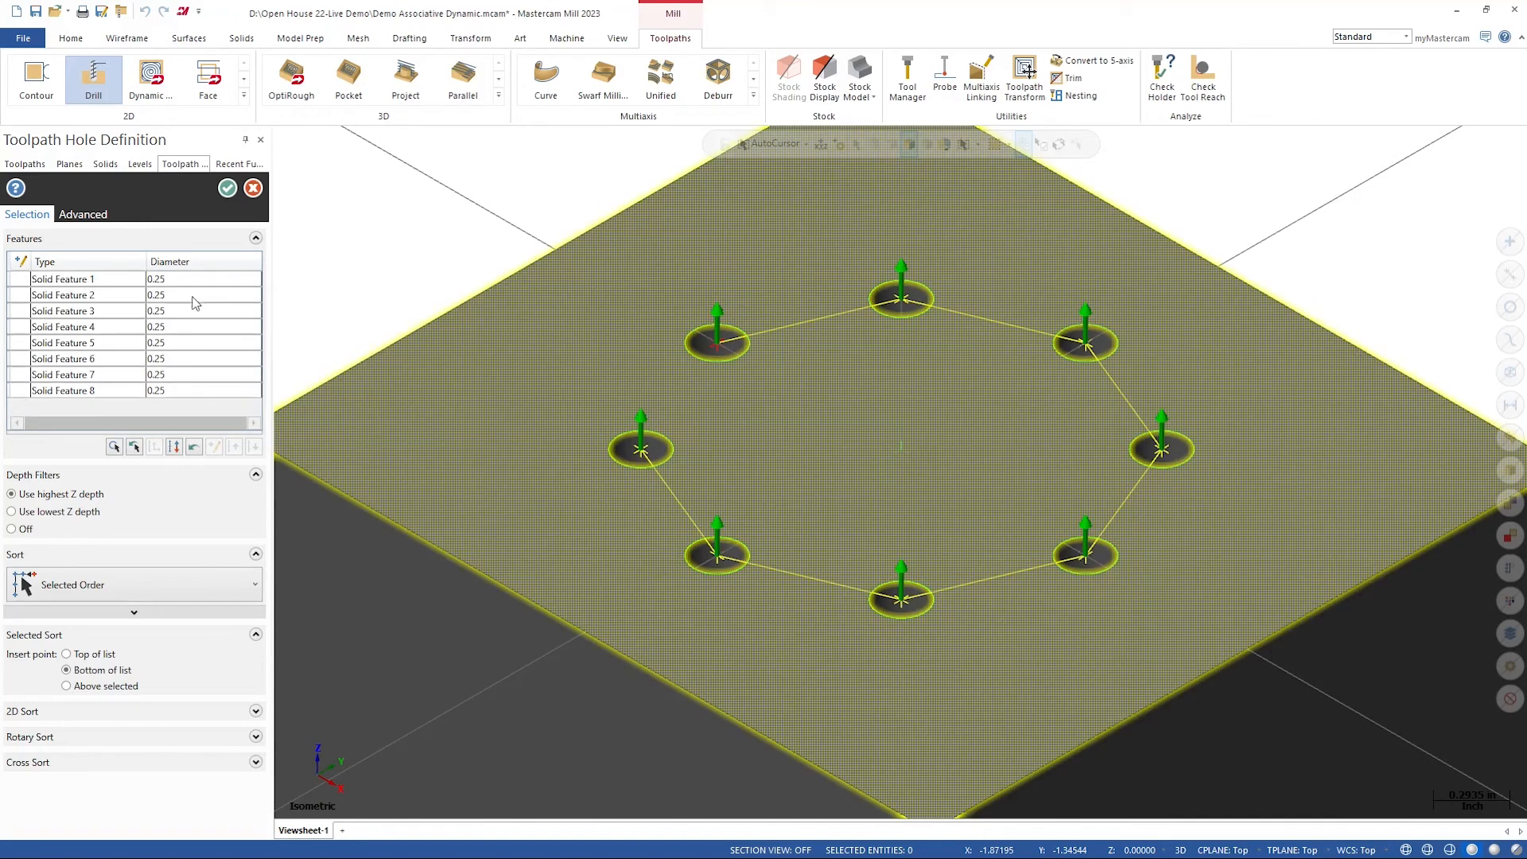
- Accept the hole selection and assign tool 1, the 0.25 1/4 Jobber Drill, to the operation
left_click(227, 189)
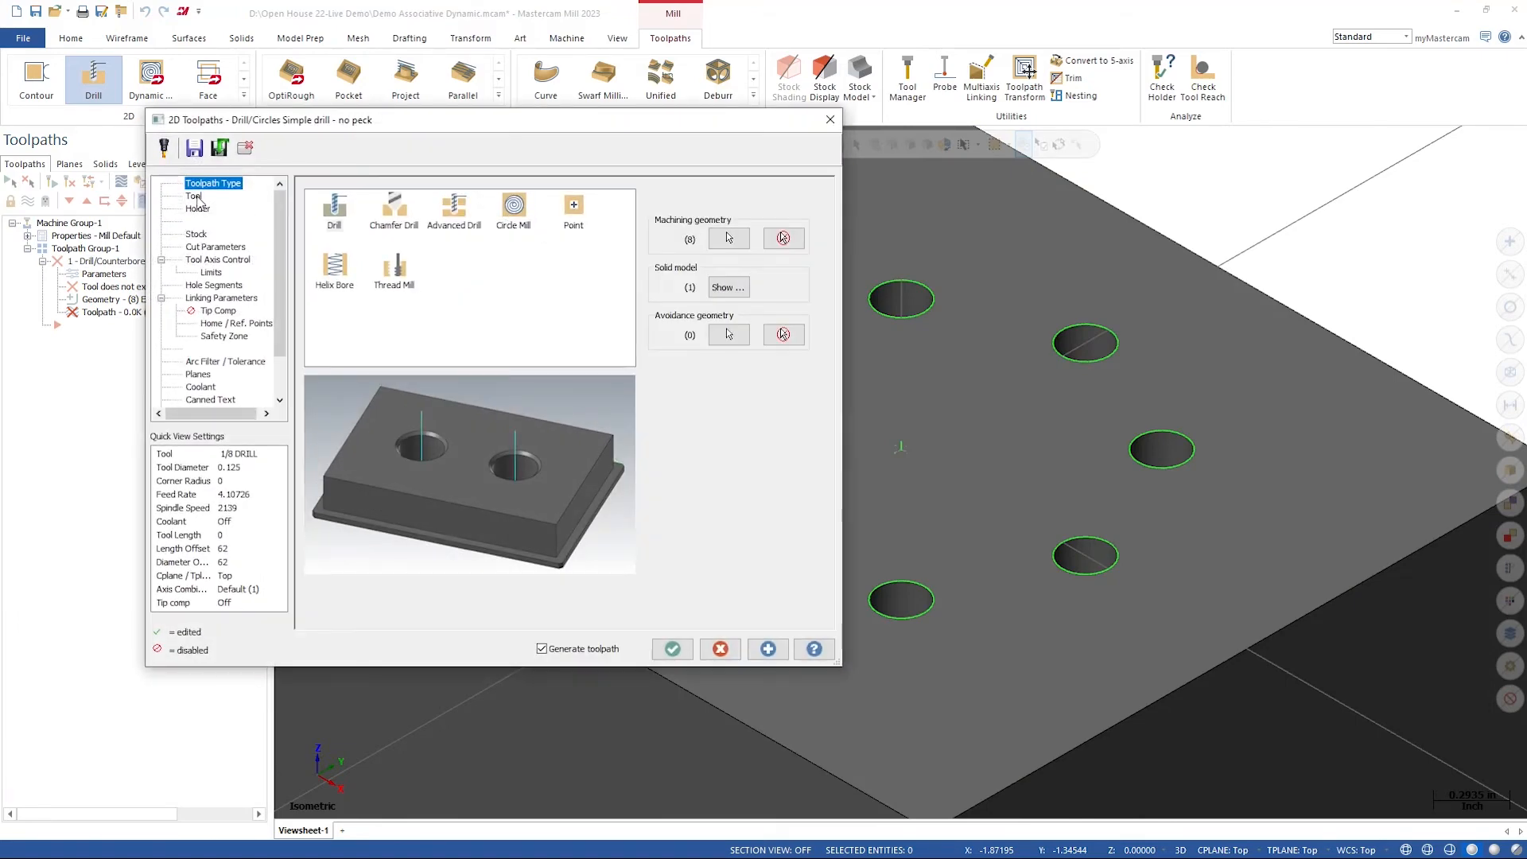
left_click(194, 197)
left_click(518, 216)
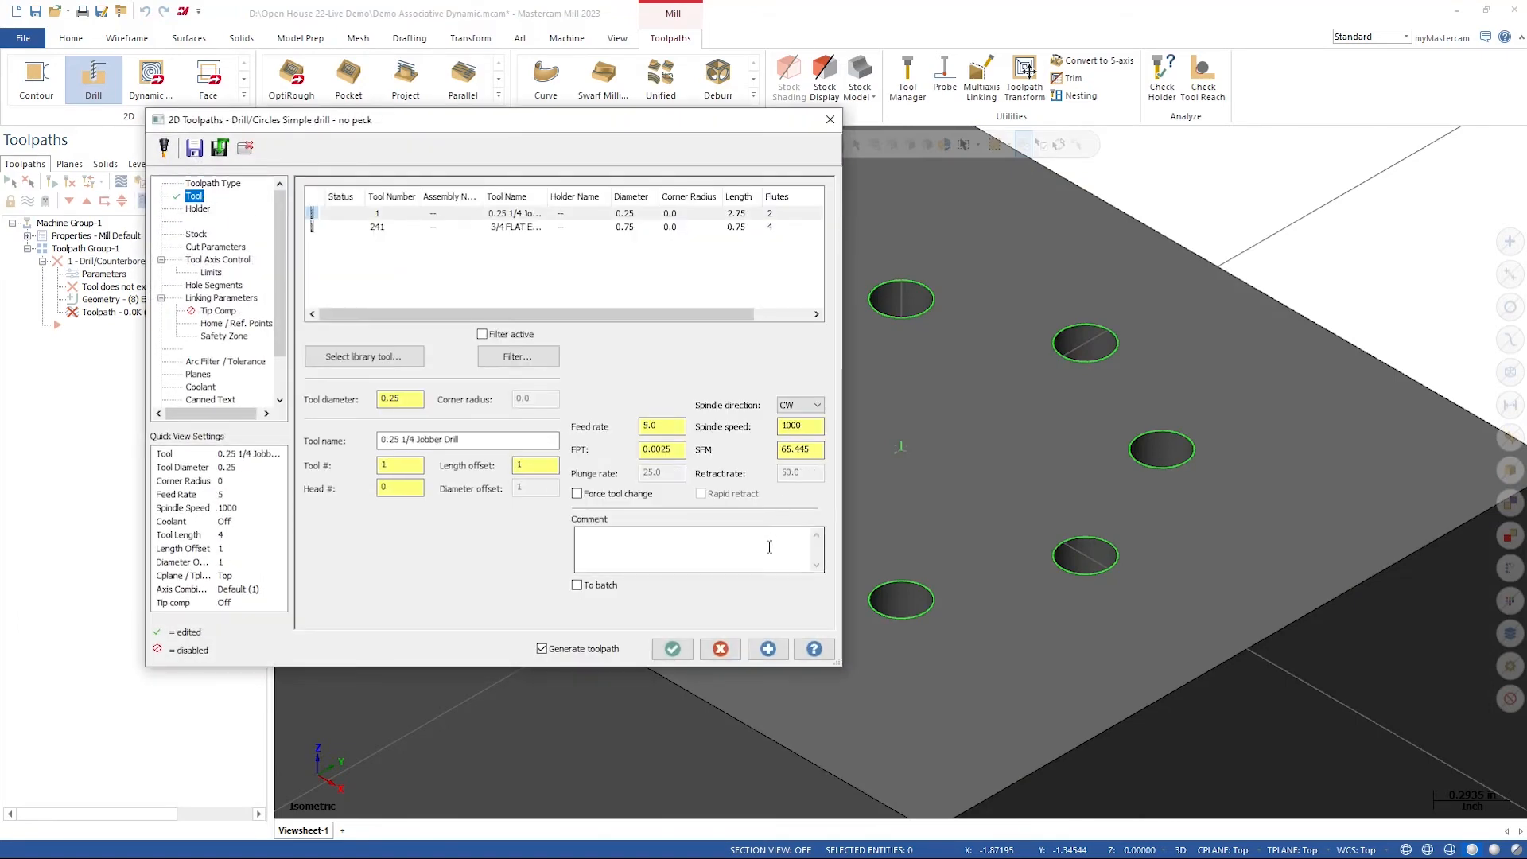
- Set the retract (0.5) and top of stock (0.0) to associative, linking both to points on the block's top face
left_click(221, 299)
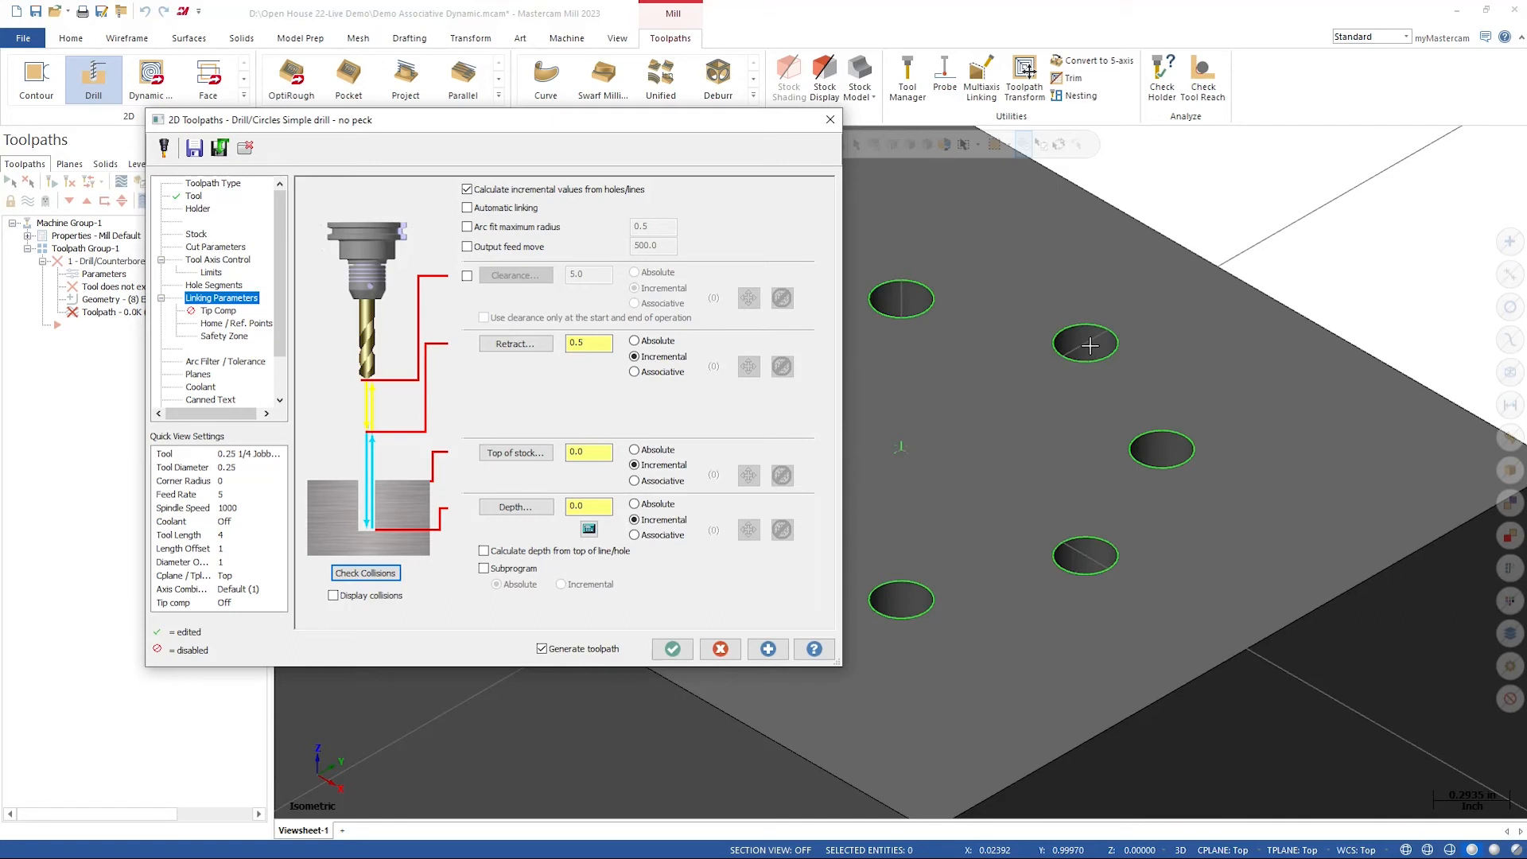
left_click(634, 373)
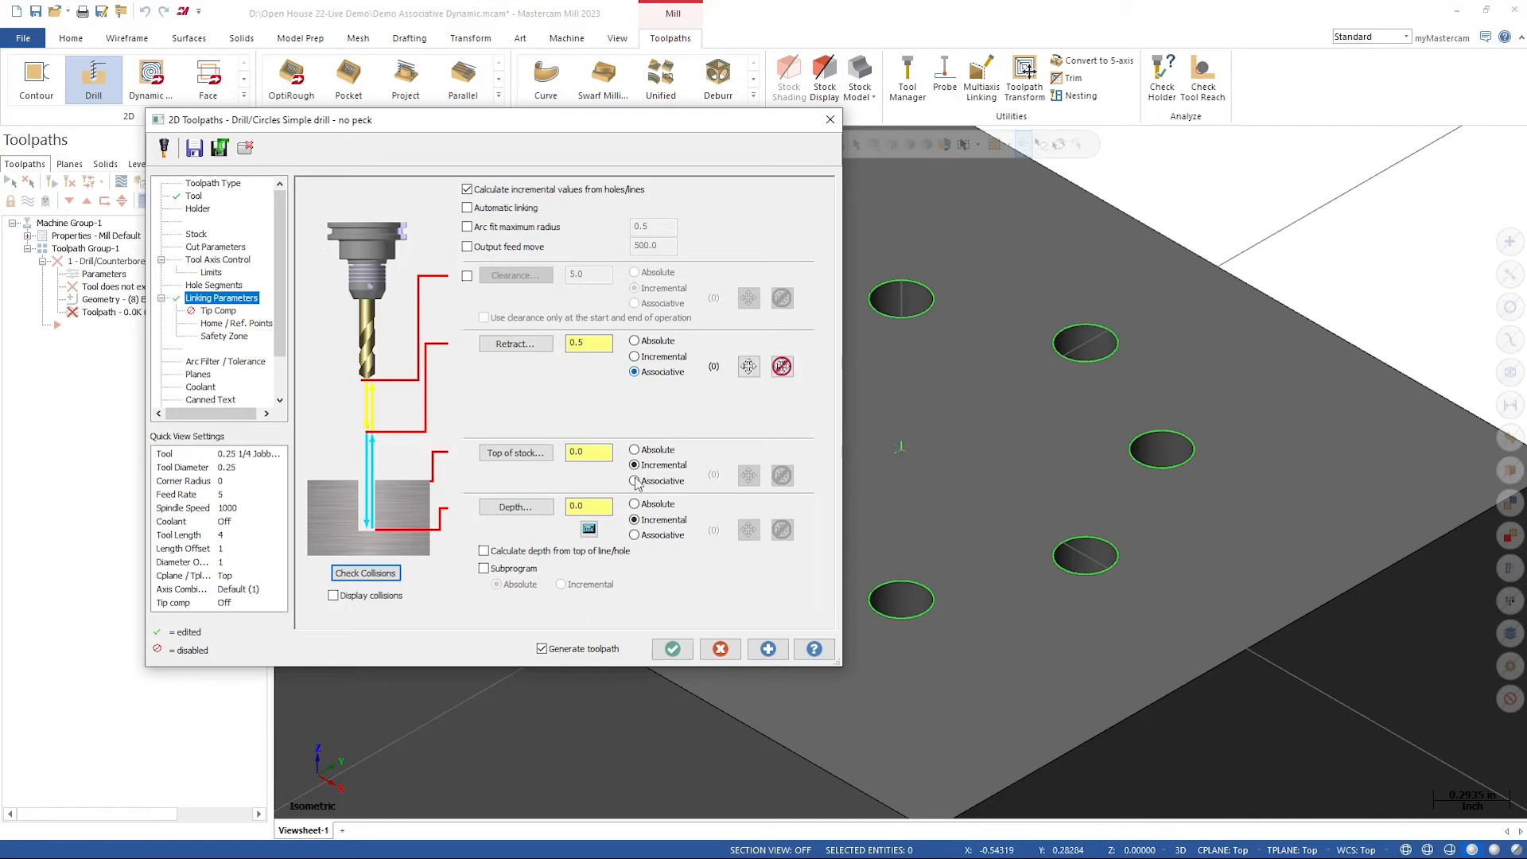
left_click(748, 366)
left_click(912, 287)
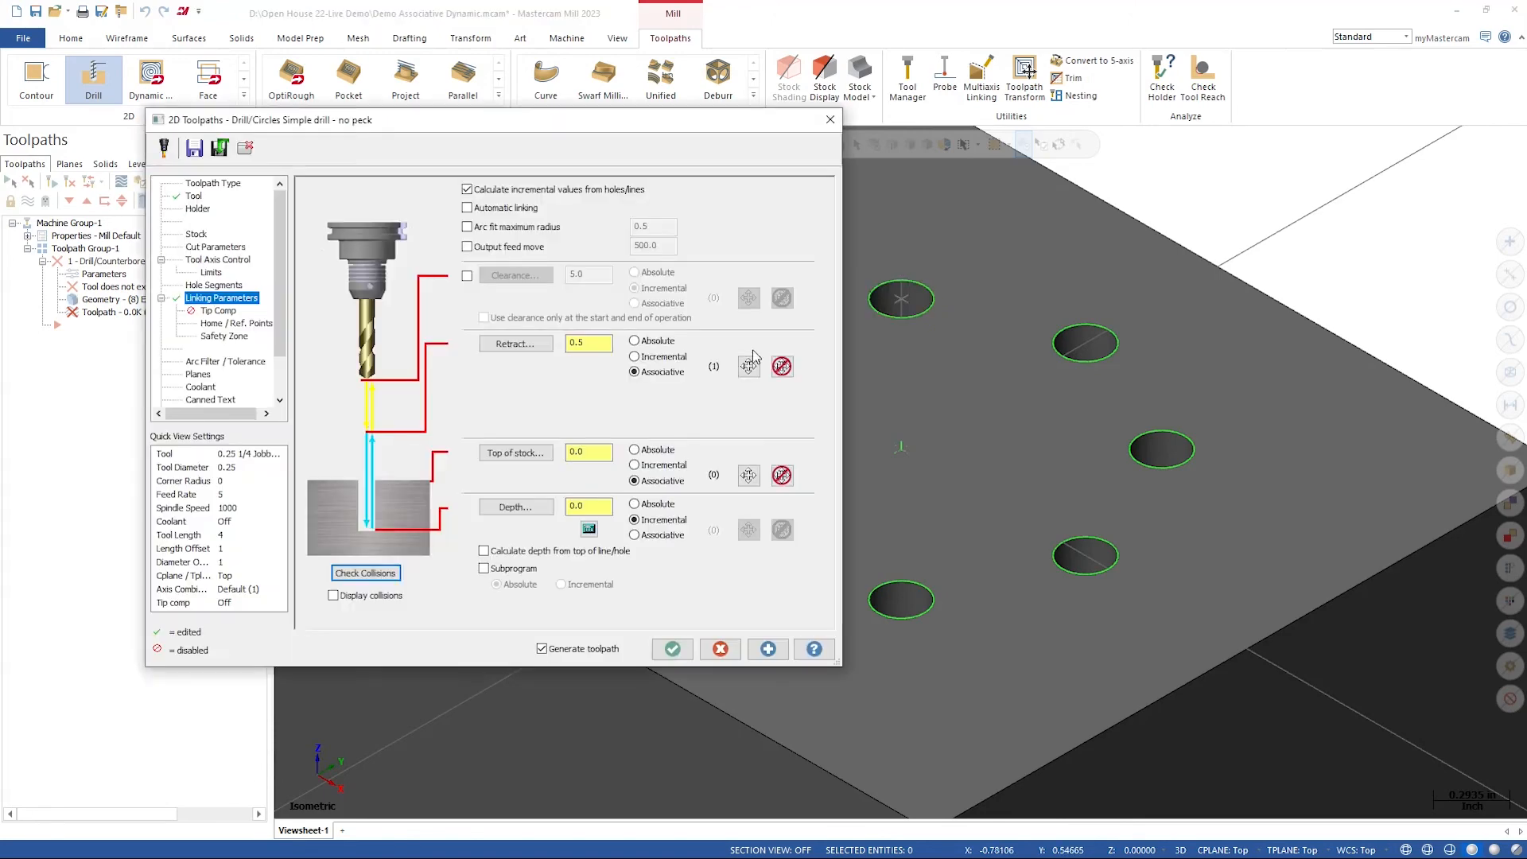
left_click(748, 474)
left_click(743, 548)
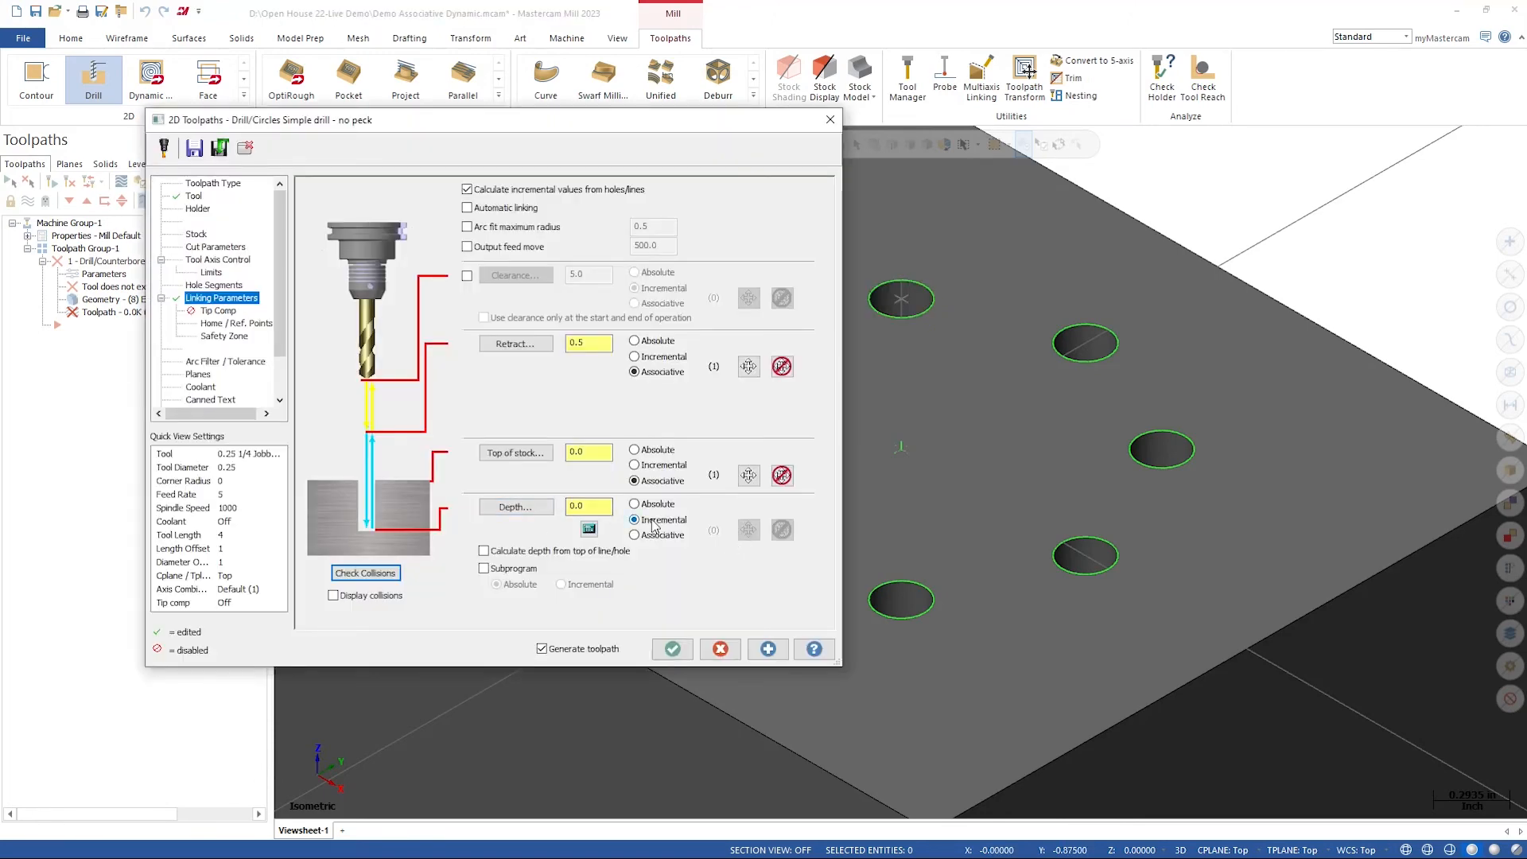
- Apply the linking parameters to generate the drill toolpath and accept the operation
left_click_drag(632, 121, 529, 18)
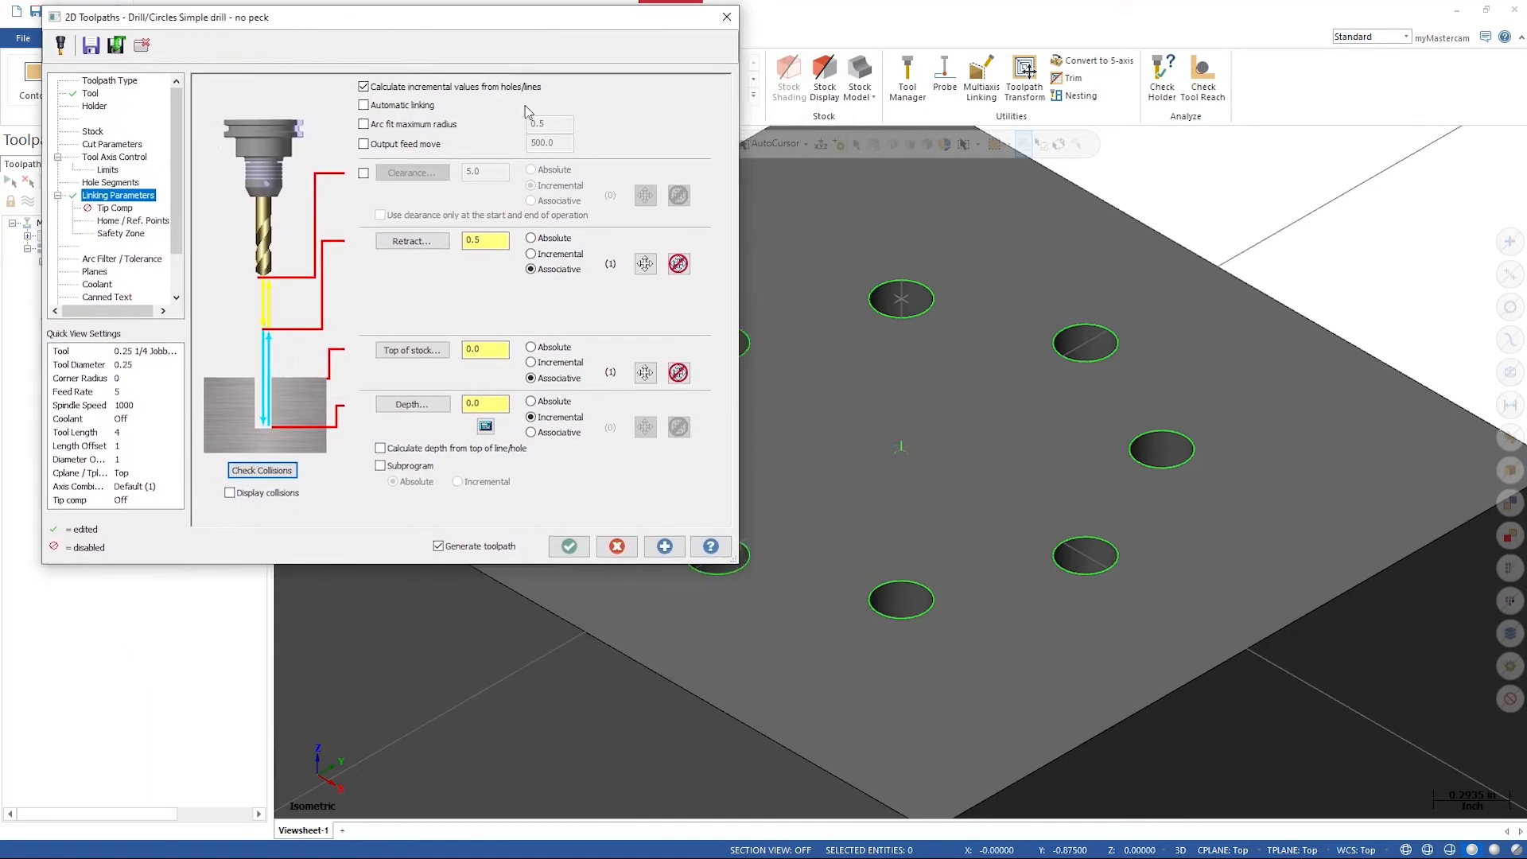
left_click(665, 547)
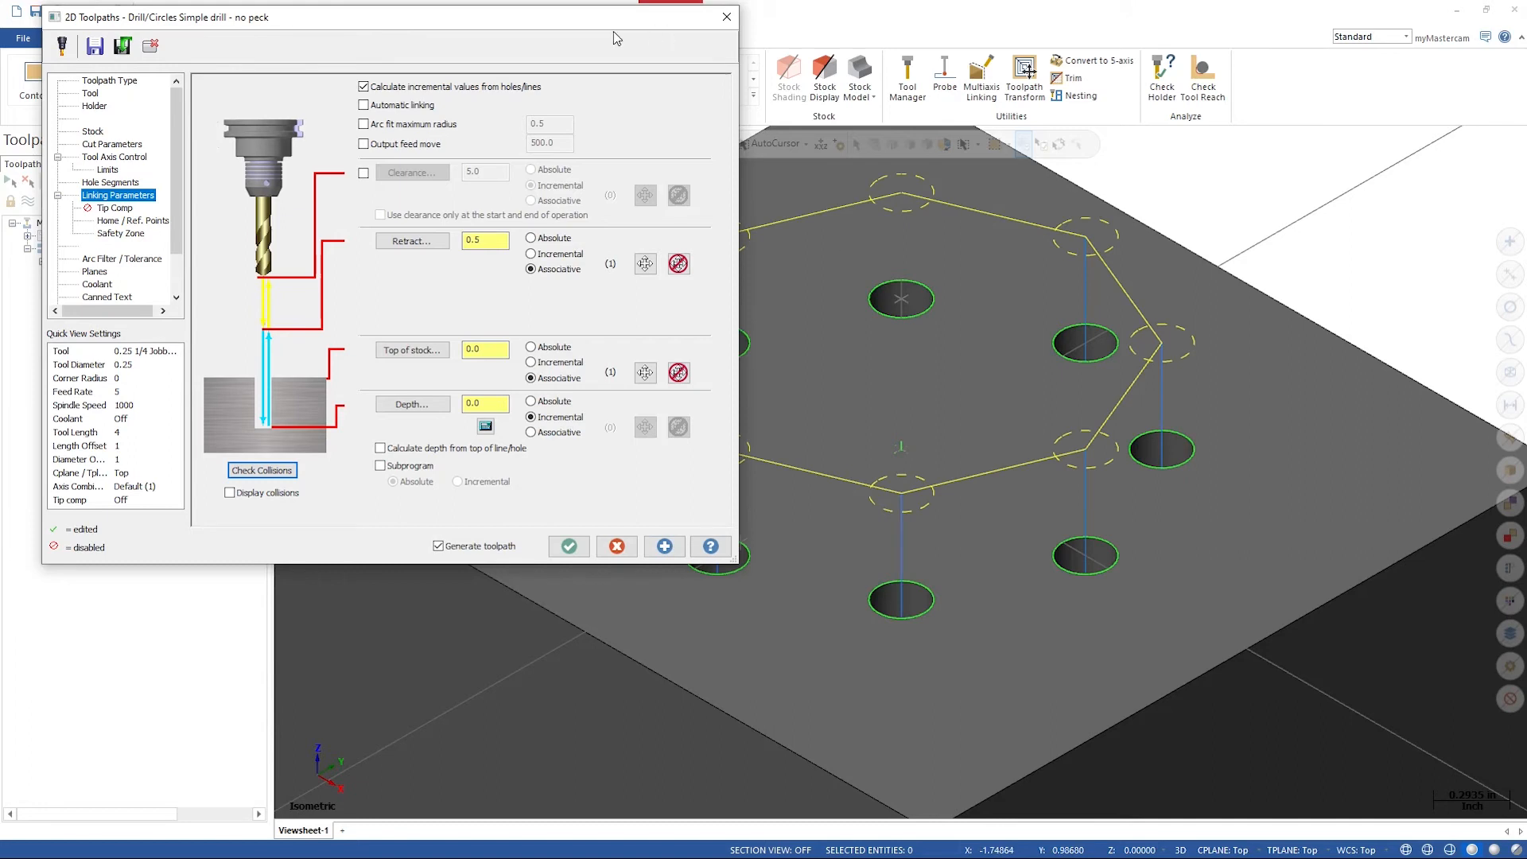
left_click_drag(619, 22, 581, 26)
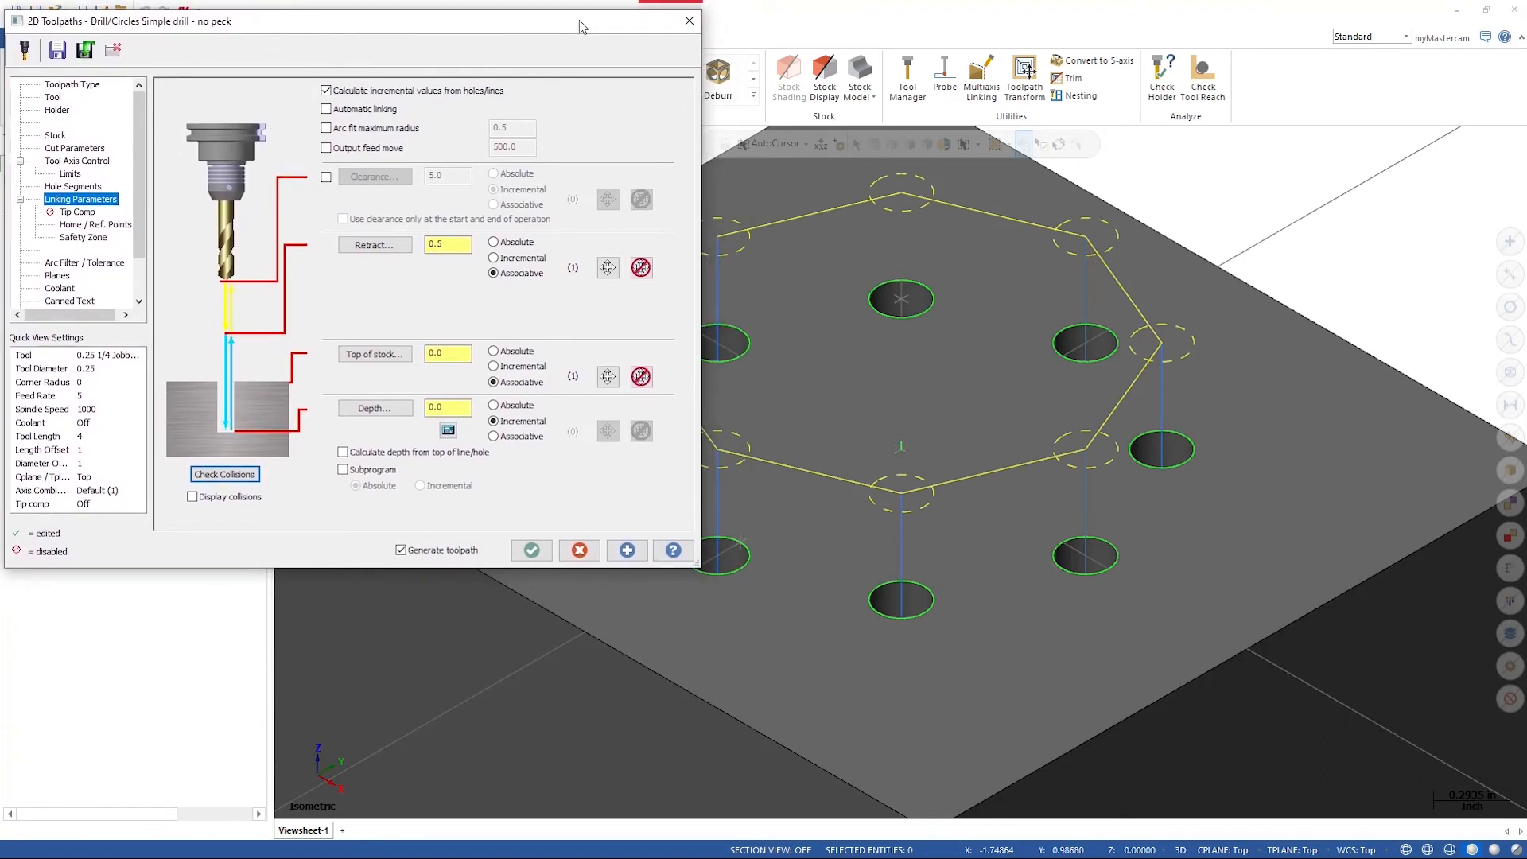
left_click(532, 550)
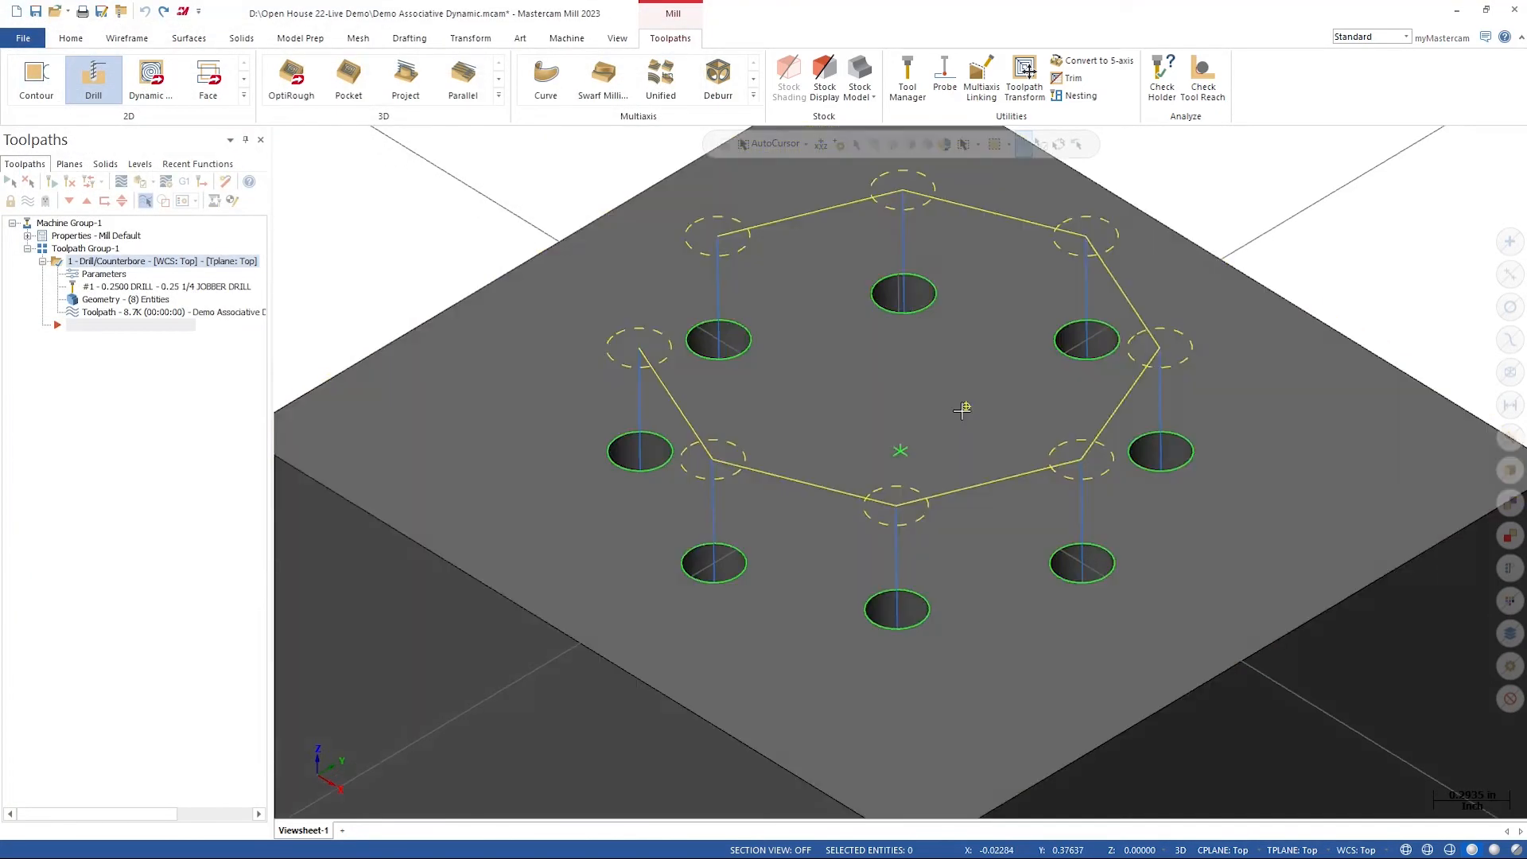
- Push-Pull the bottom faces of every other hole, four in all, by -.25 to deepen them
middle_click_drag(965, 405, 949, 459)
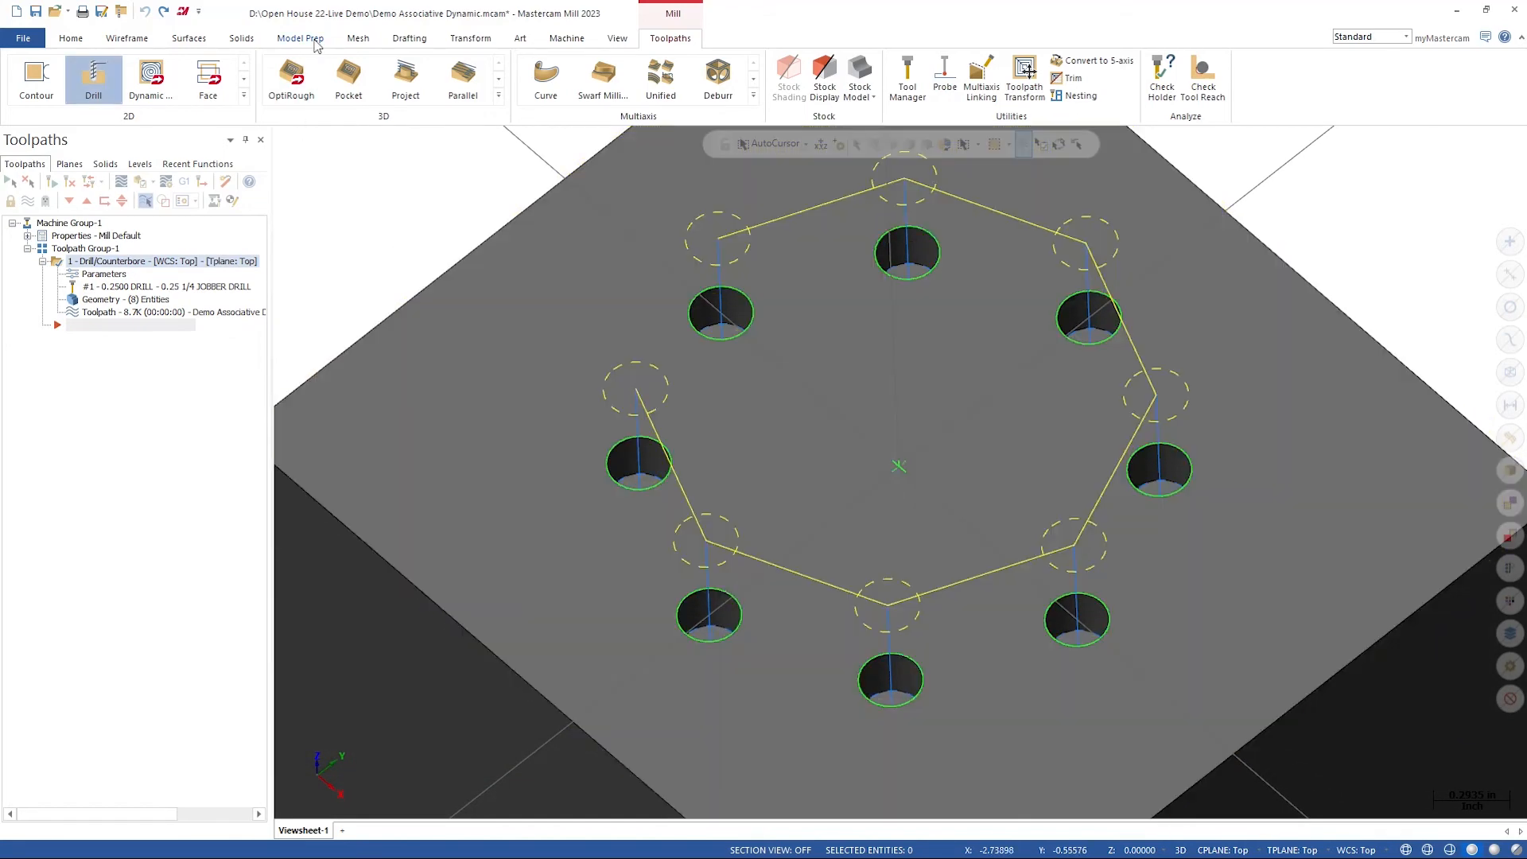
left_click(300, 39)
left_click(82, 74)
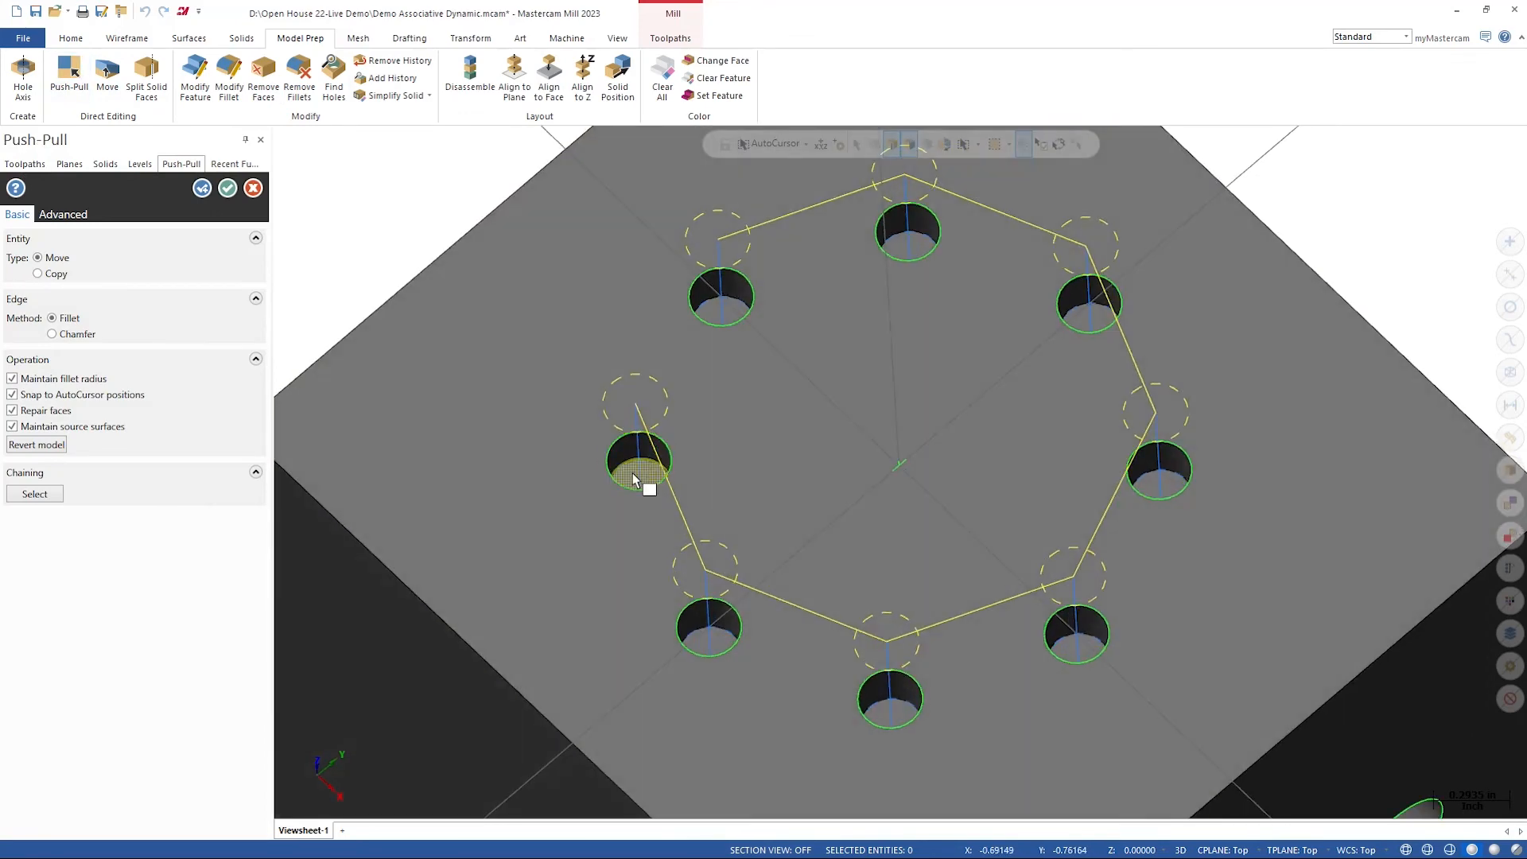
left_click(636, 482)
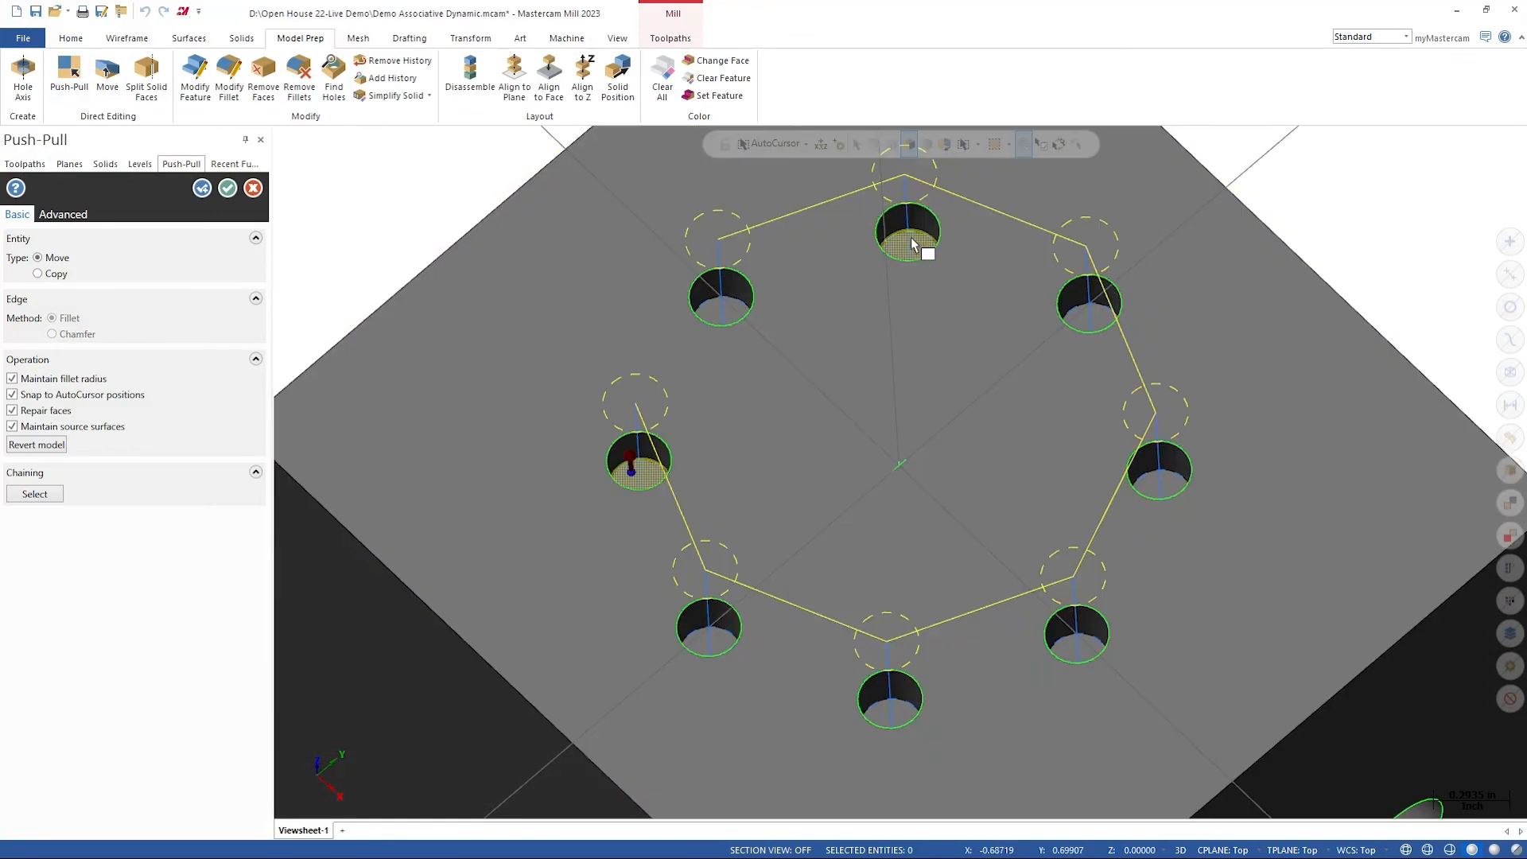
left_click(926, 239)
left_click(1167, 490)
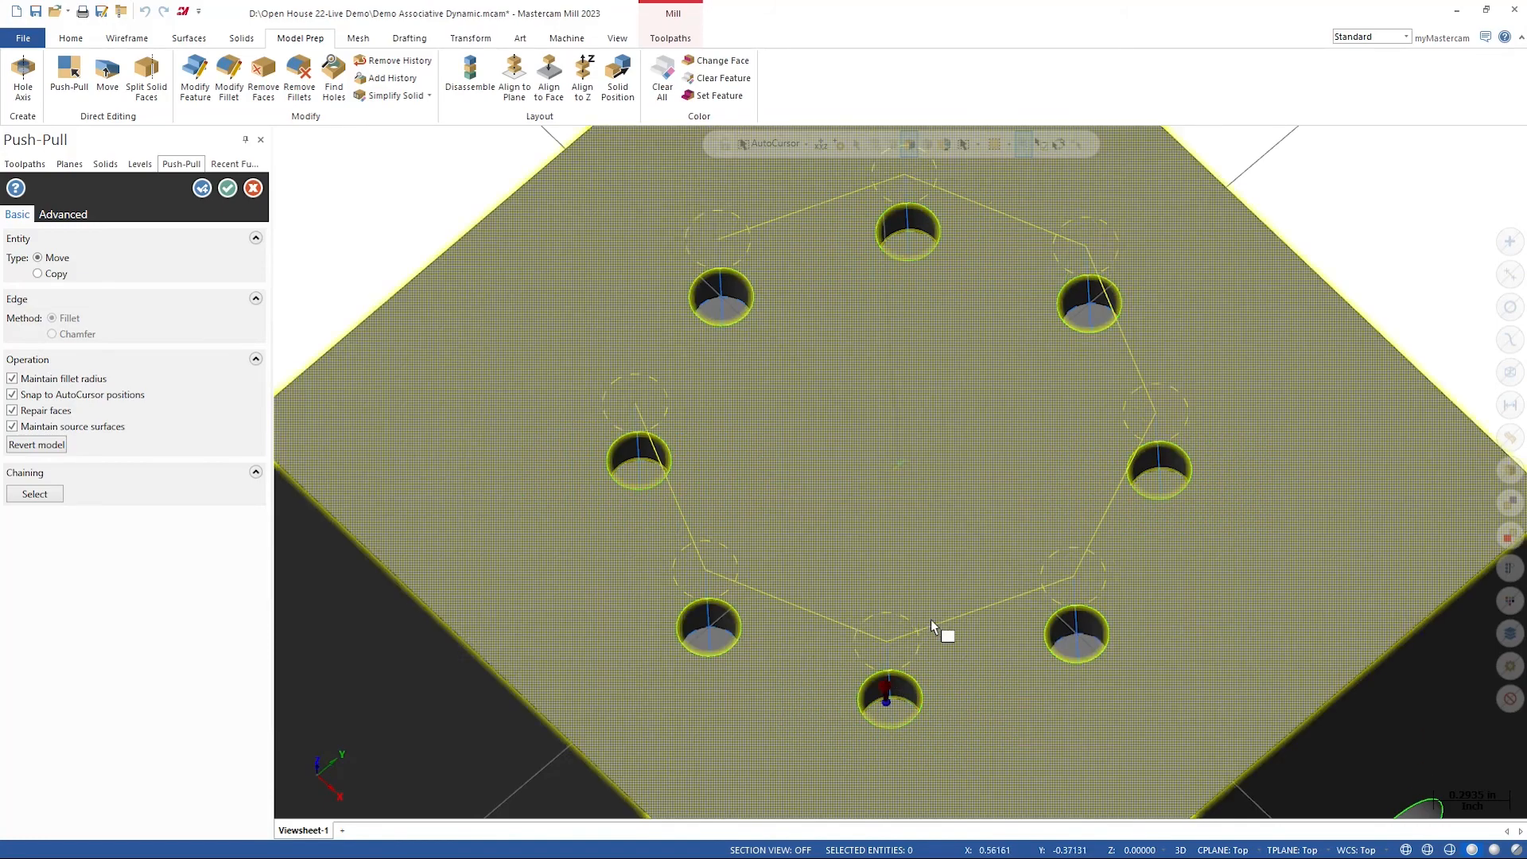
middle_click_drag(933, 601, 934, 531)
left_click(879, 683)
left_click_drag(880, 683, 883, 729)
type("-.25")
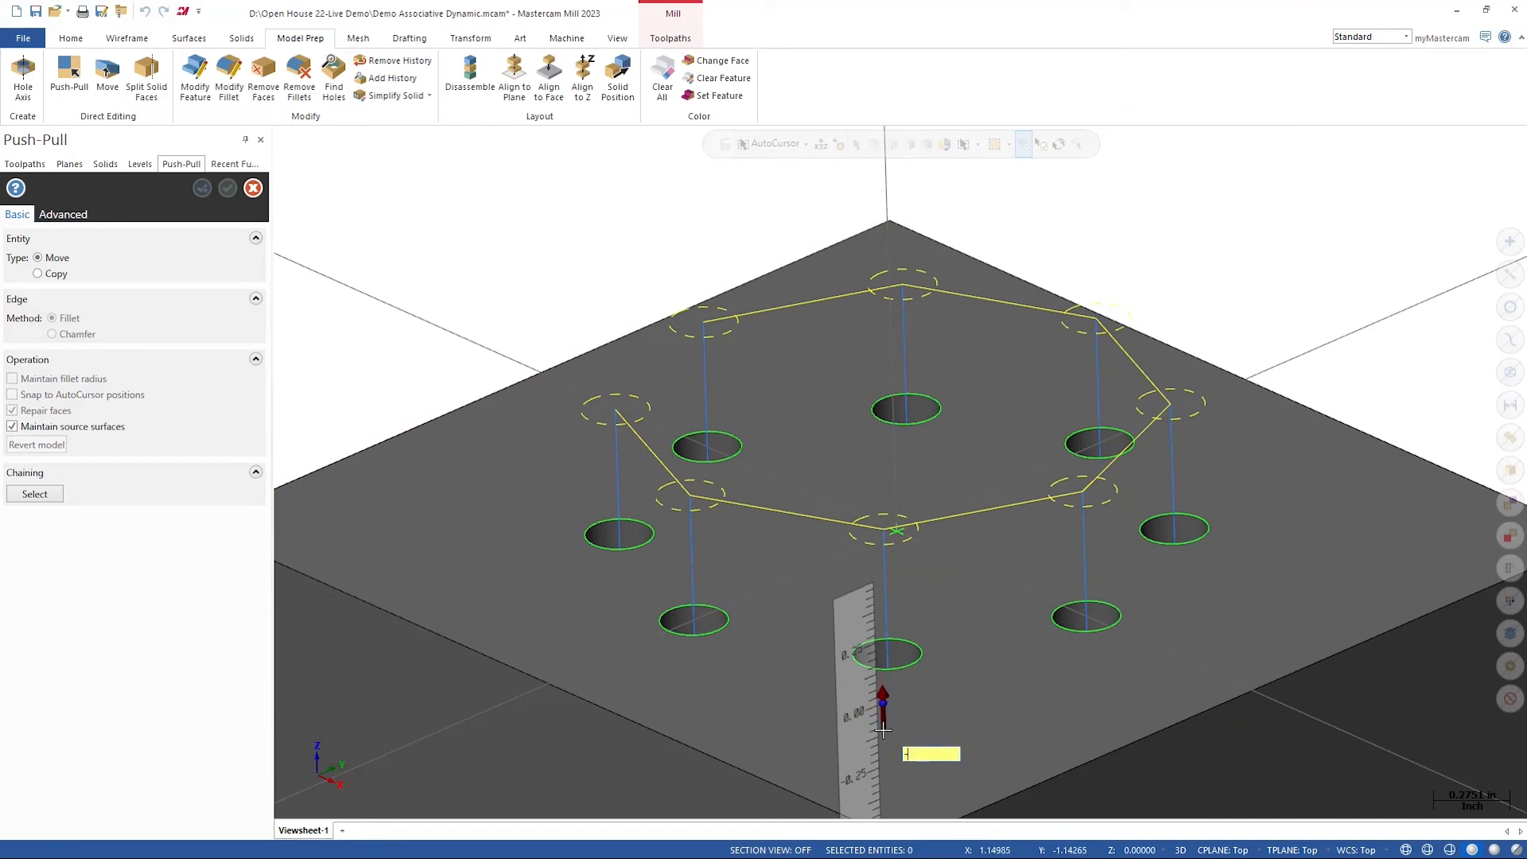
key("Return")
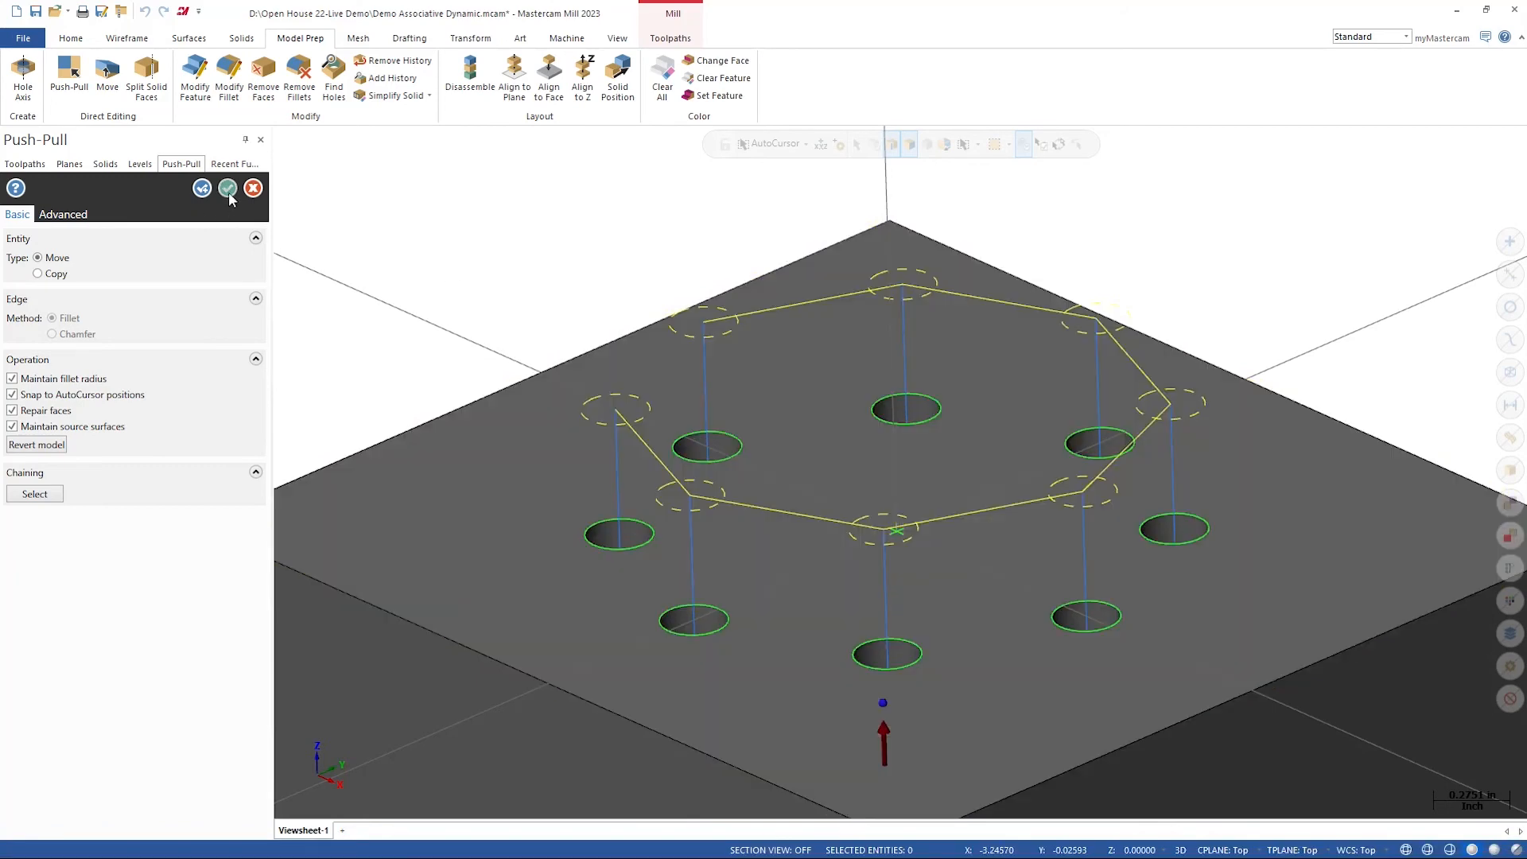
left_click(227, 189)
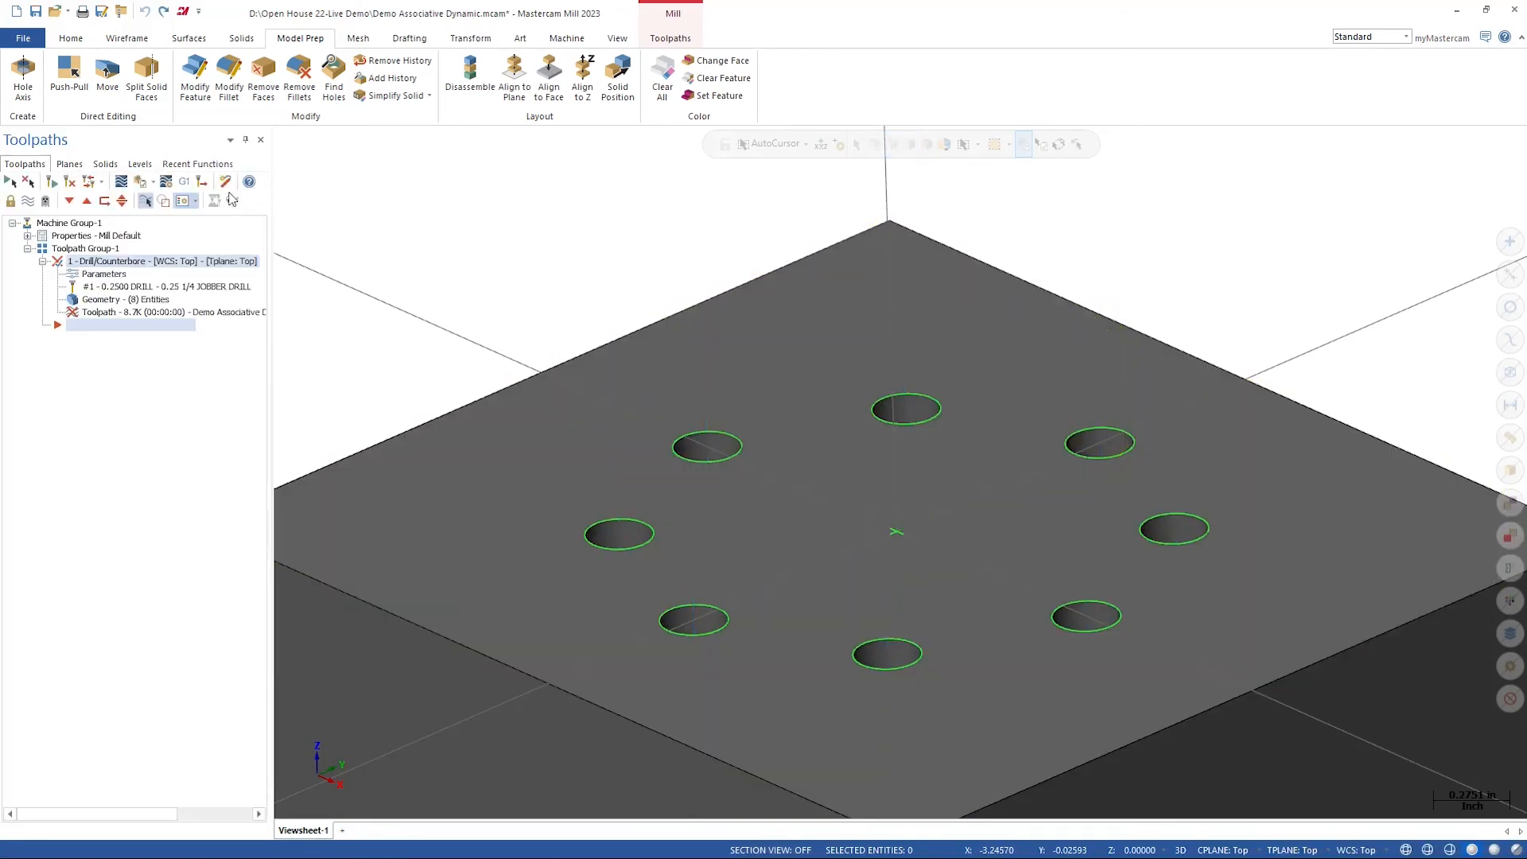
- Review the drill operation's linking parameters and accept them to regenerate the toolpath
left_click(127, 275)
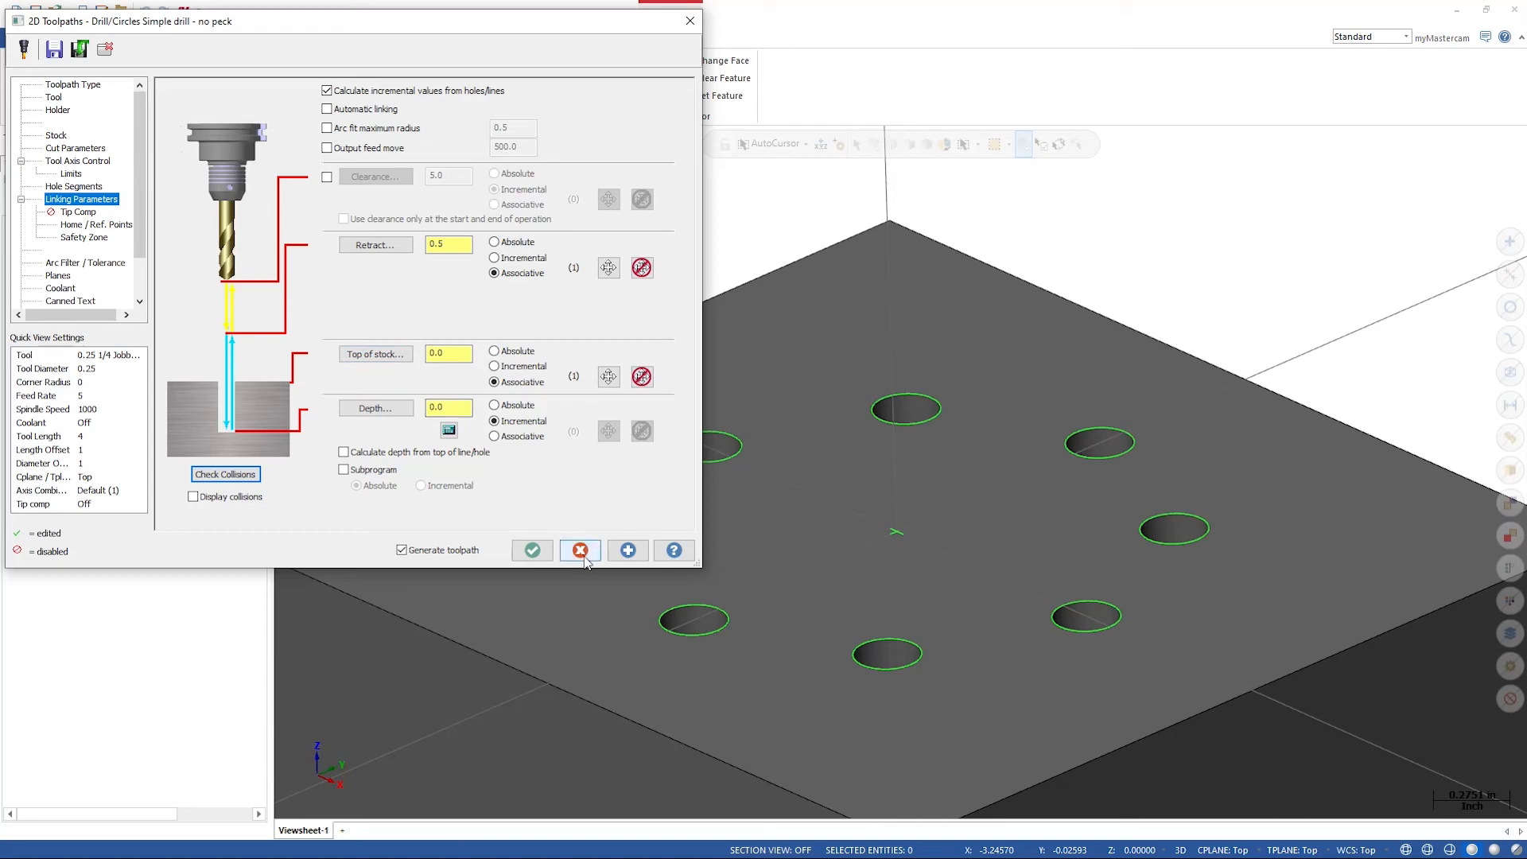
left_click(538, 551)
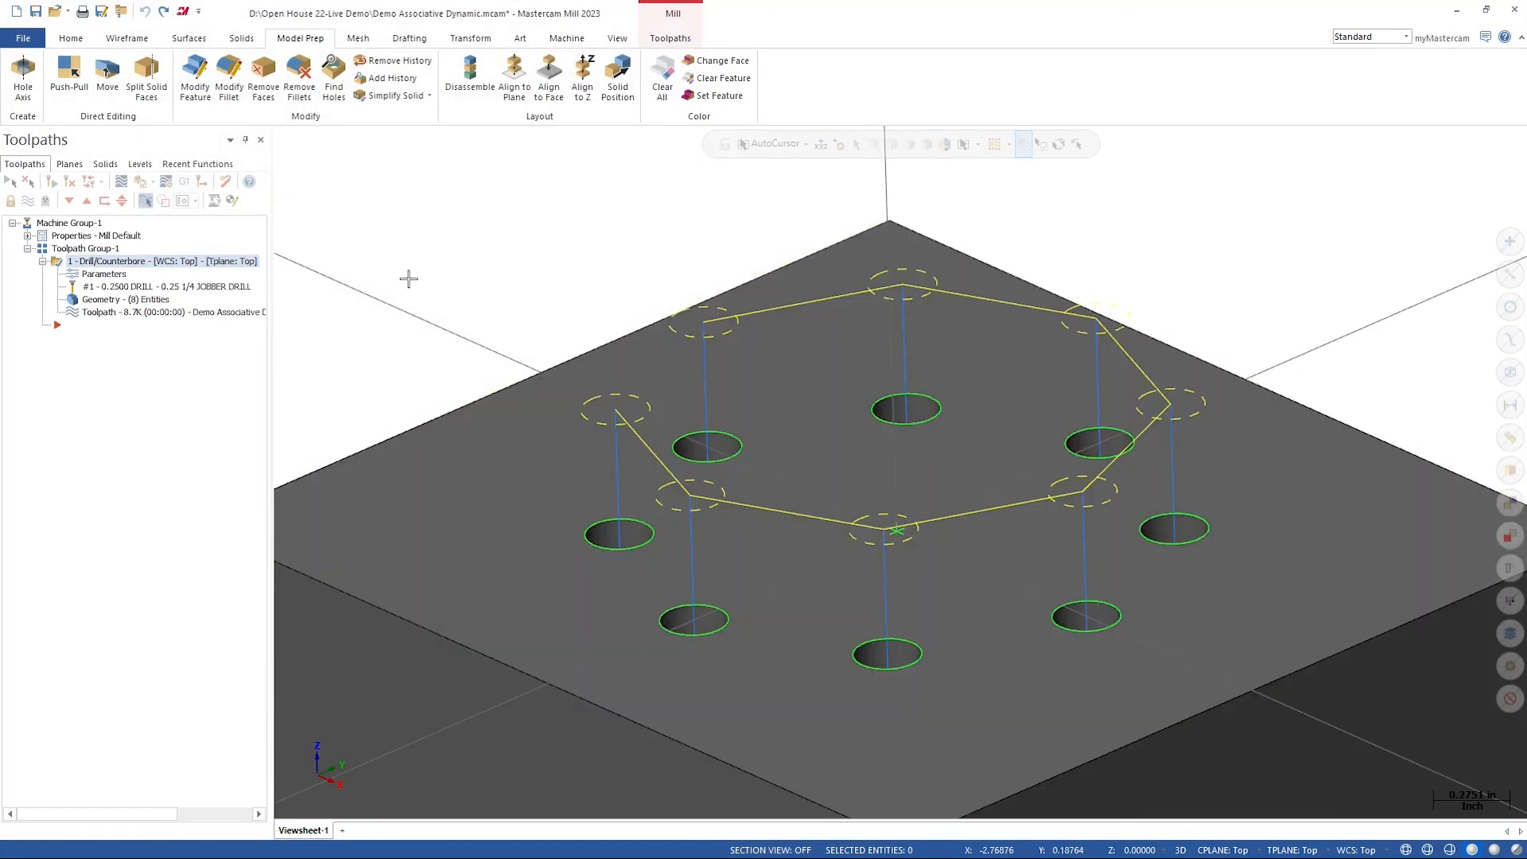
- Examine the drill depths against the deep and shallow holes in wireframe, and restore the shaded display
middle_click_drag(515, 260, 529, 365)
middle_click_drag(799, 634, 811, 512)
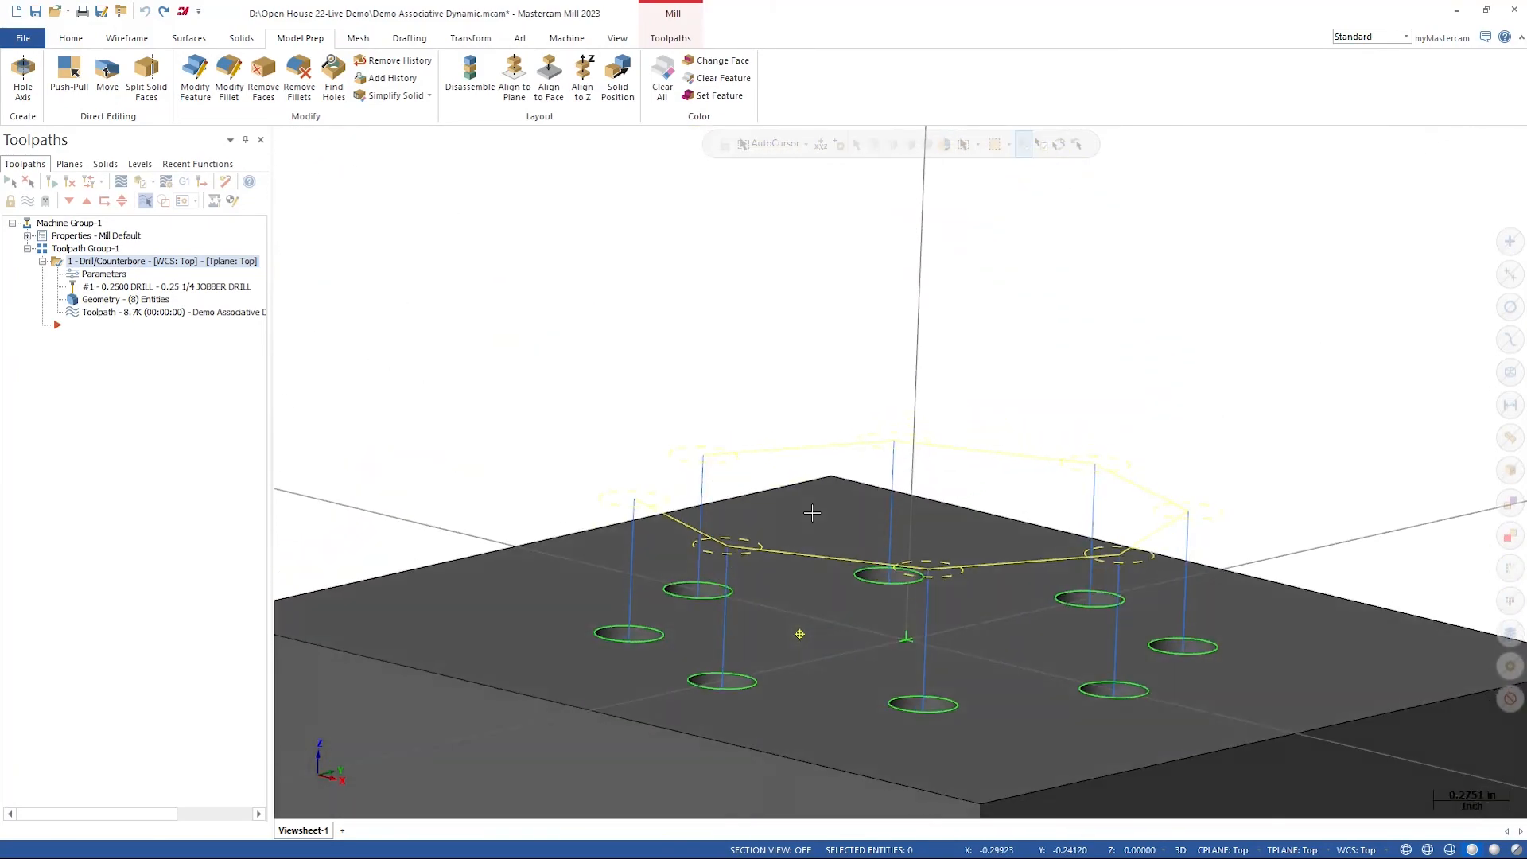
key("alt+s")
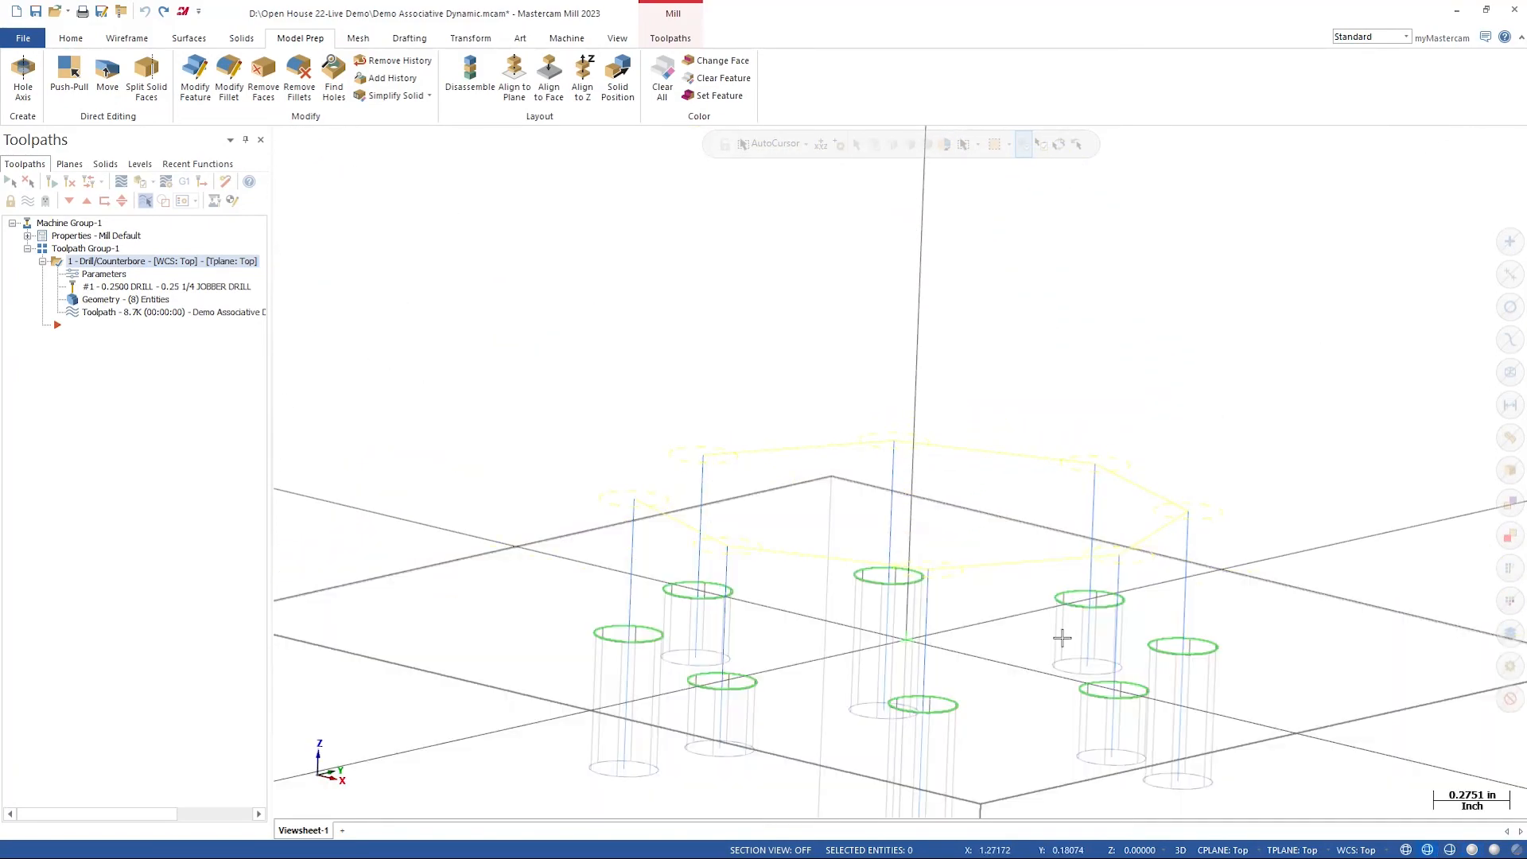
scroll(1026, 648, "down", 4)
scroll(870, 809, "up", 3)
middle_click_drag(879, 780, 913, 681)
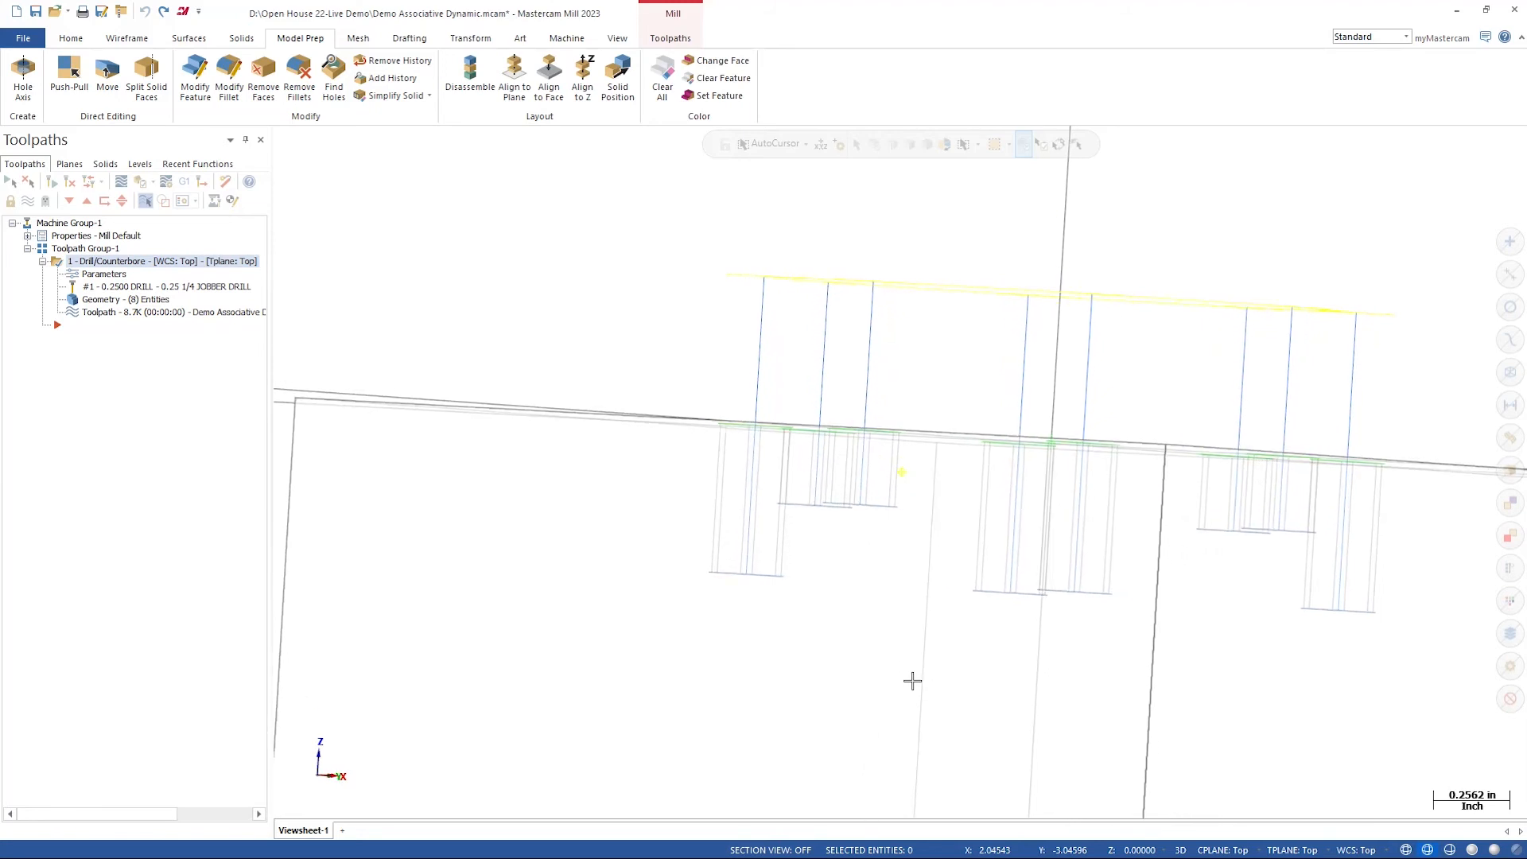
middle_click_drag(884, 585, 903, 589)
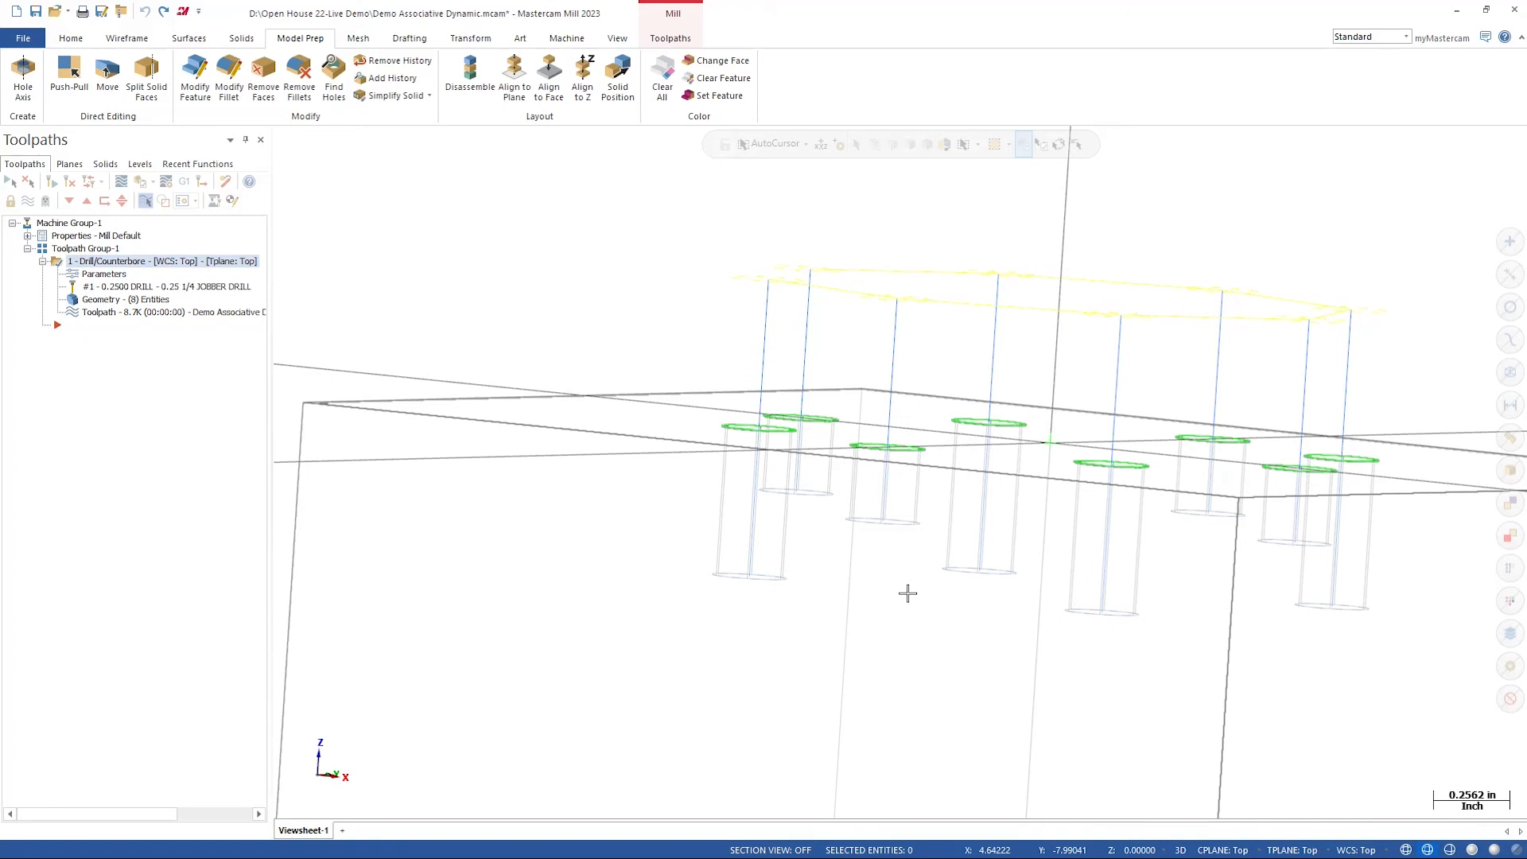
left_click(1476, 848)
mouse_move(1257, 431)
middle_mouse_down()
mouse_move(1224, 448)
mouse_move(1221, 481)
middle_mouse_up()
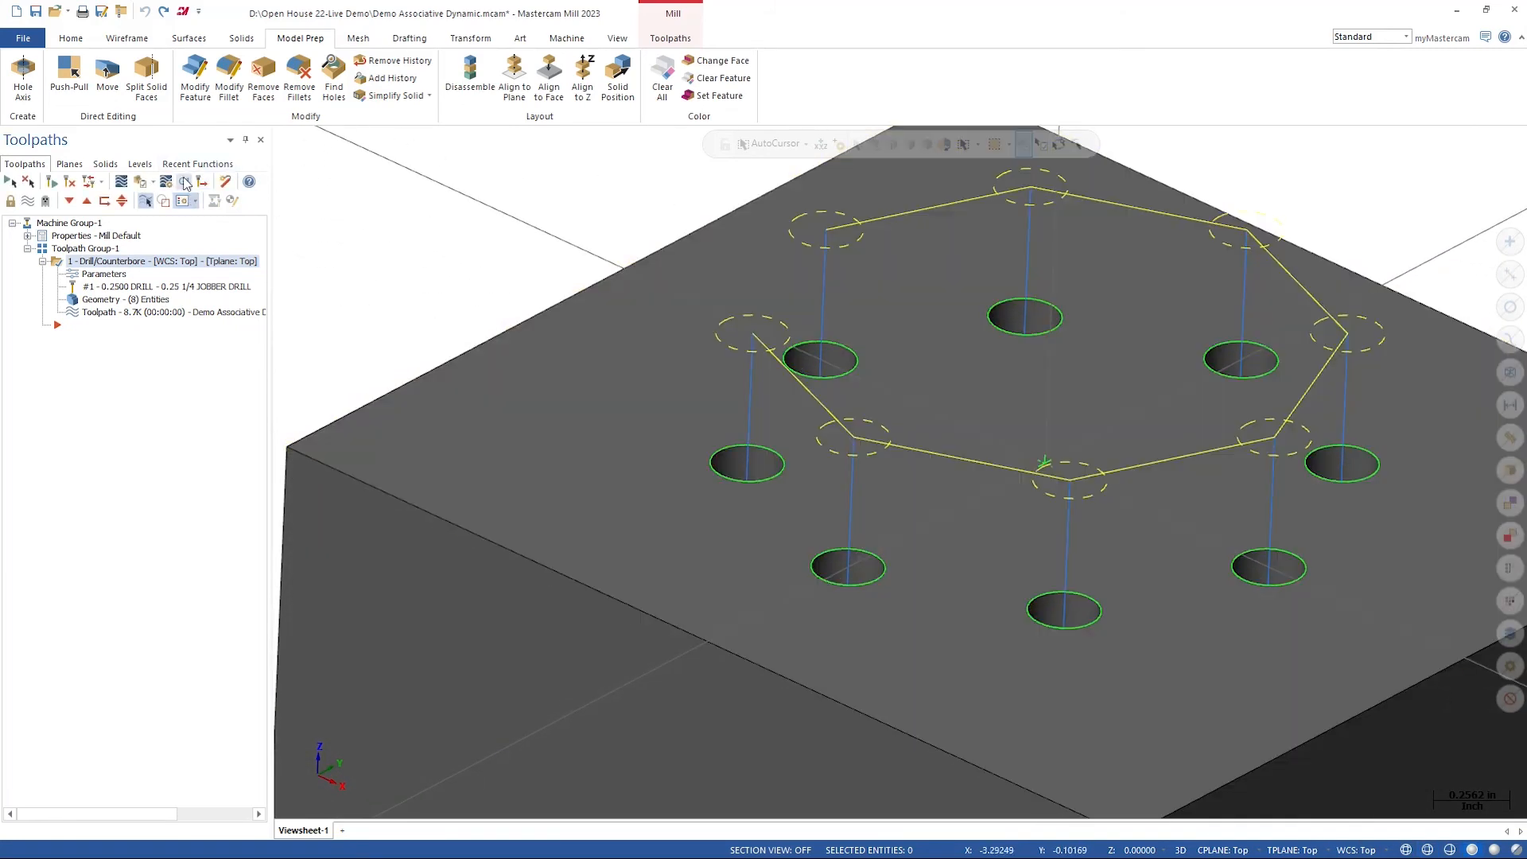
- Move the hole nearest the block's left corner outward from the bolt circle along the top face
left_click(194, 89)
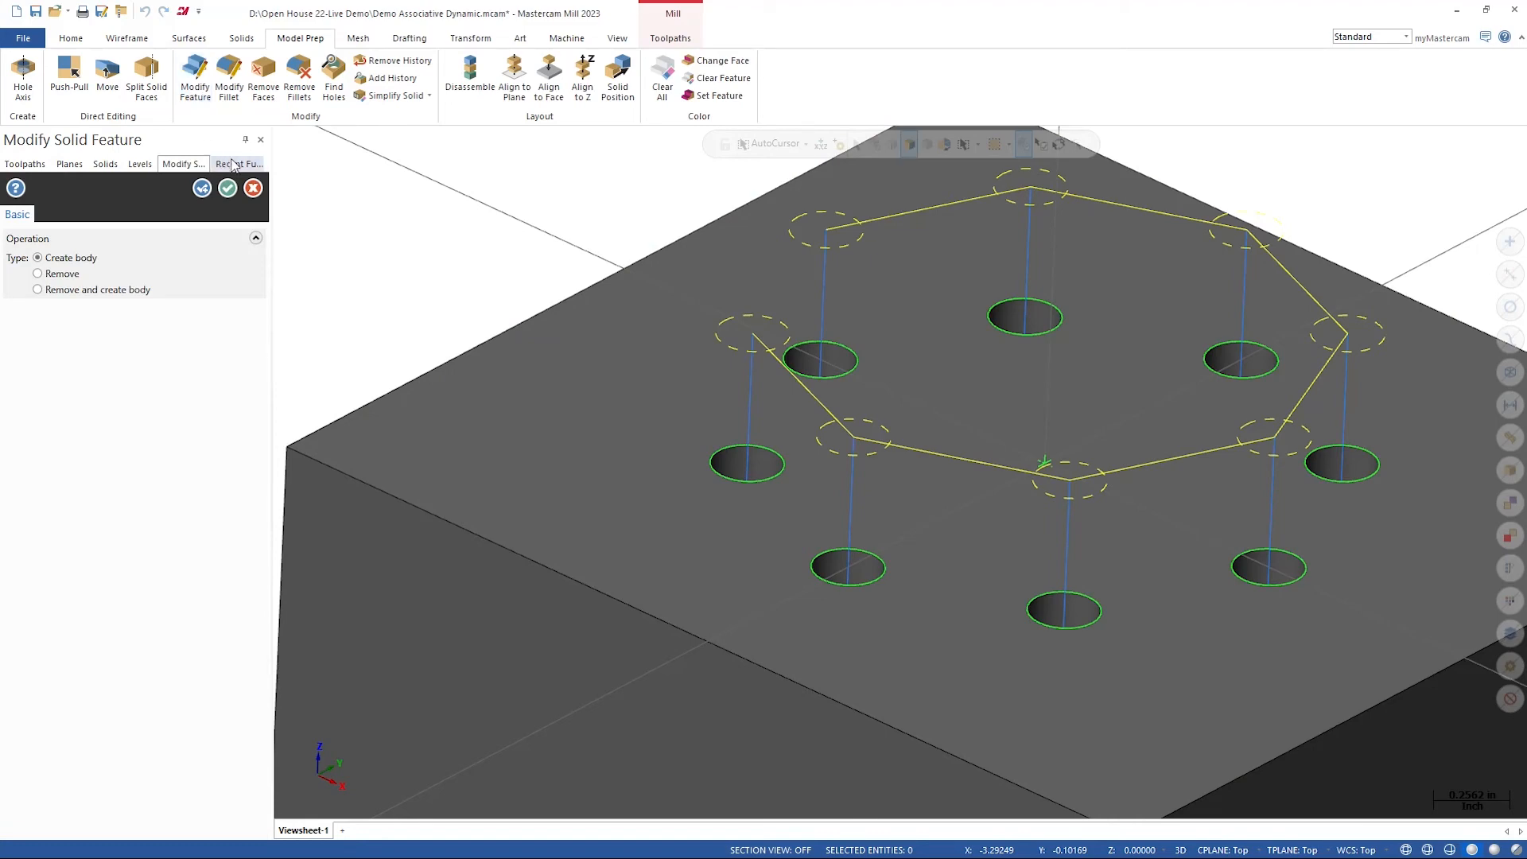
left_click(253, 189)
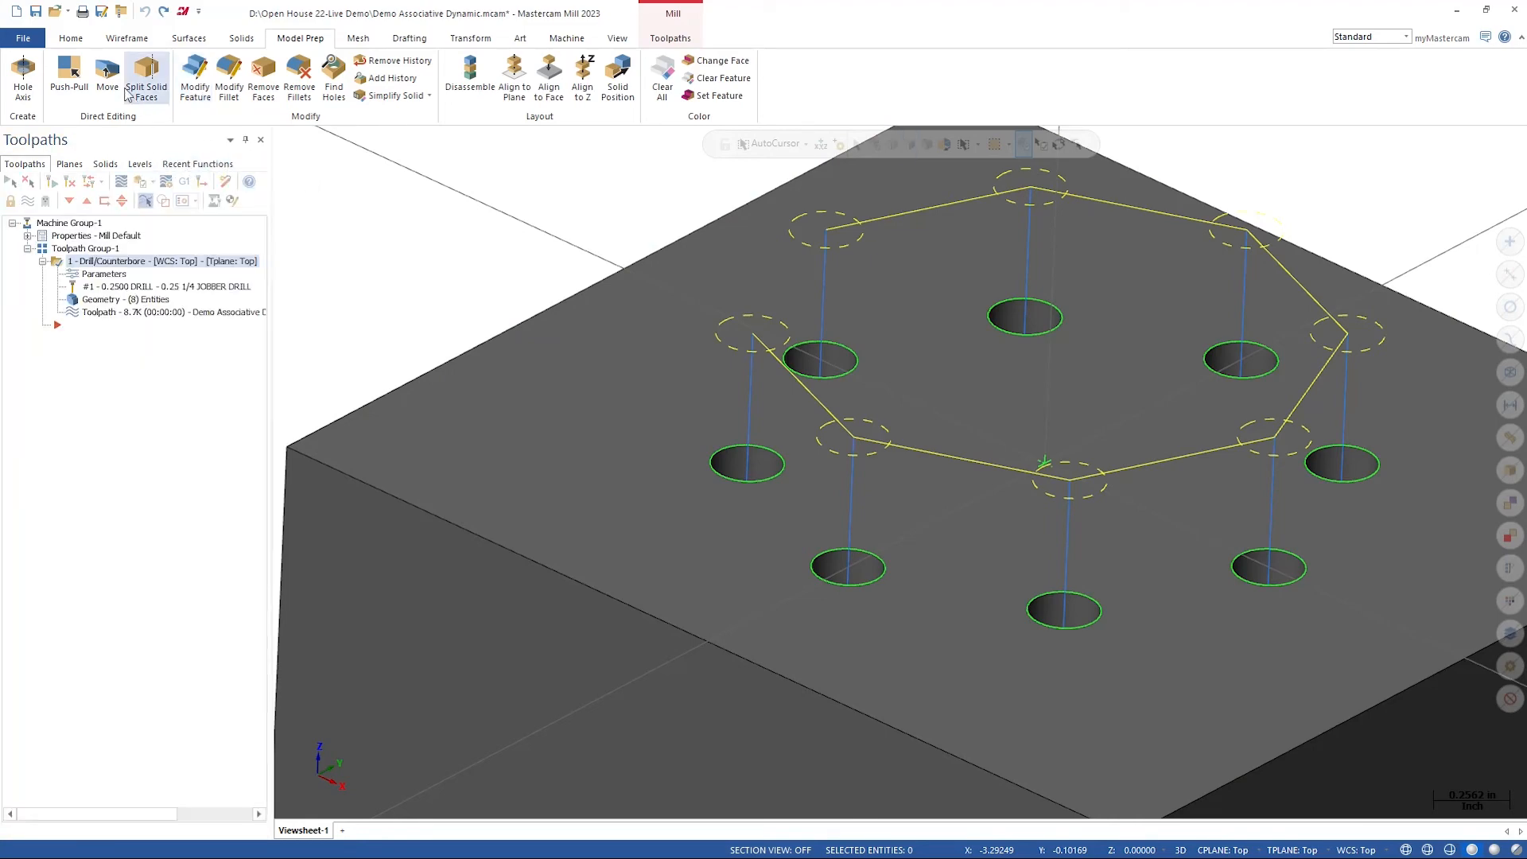
left_click(108, 79)
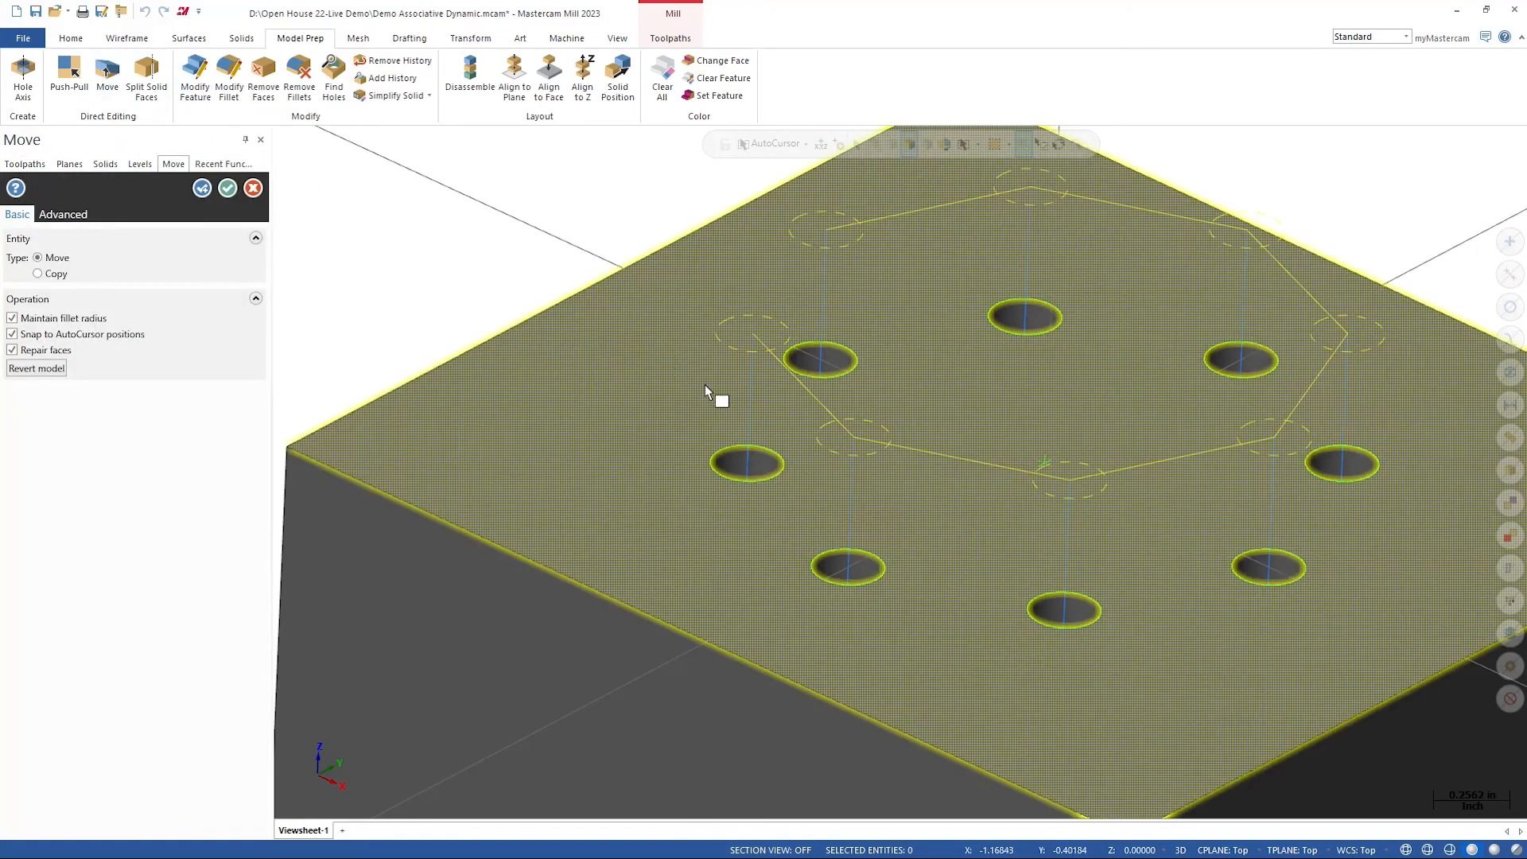
middle_click_drag(712, 399, 709, 422)
middle_click_drag(713, 492, 733, 521)
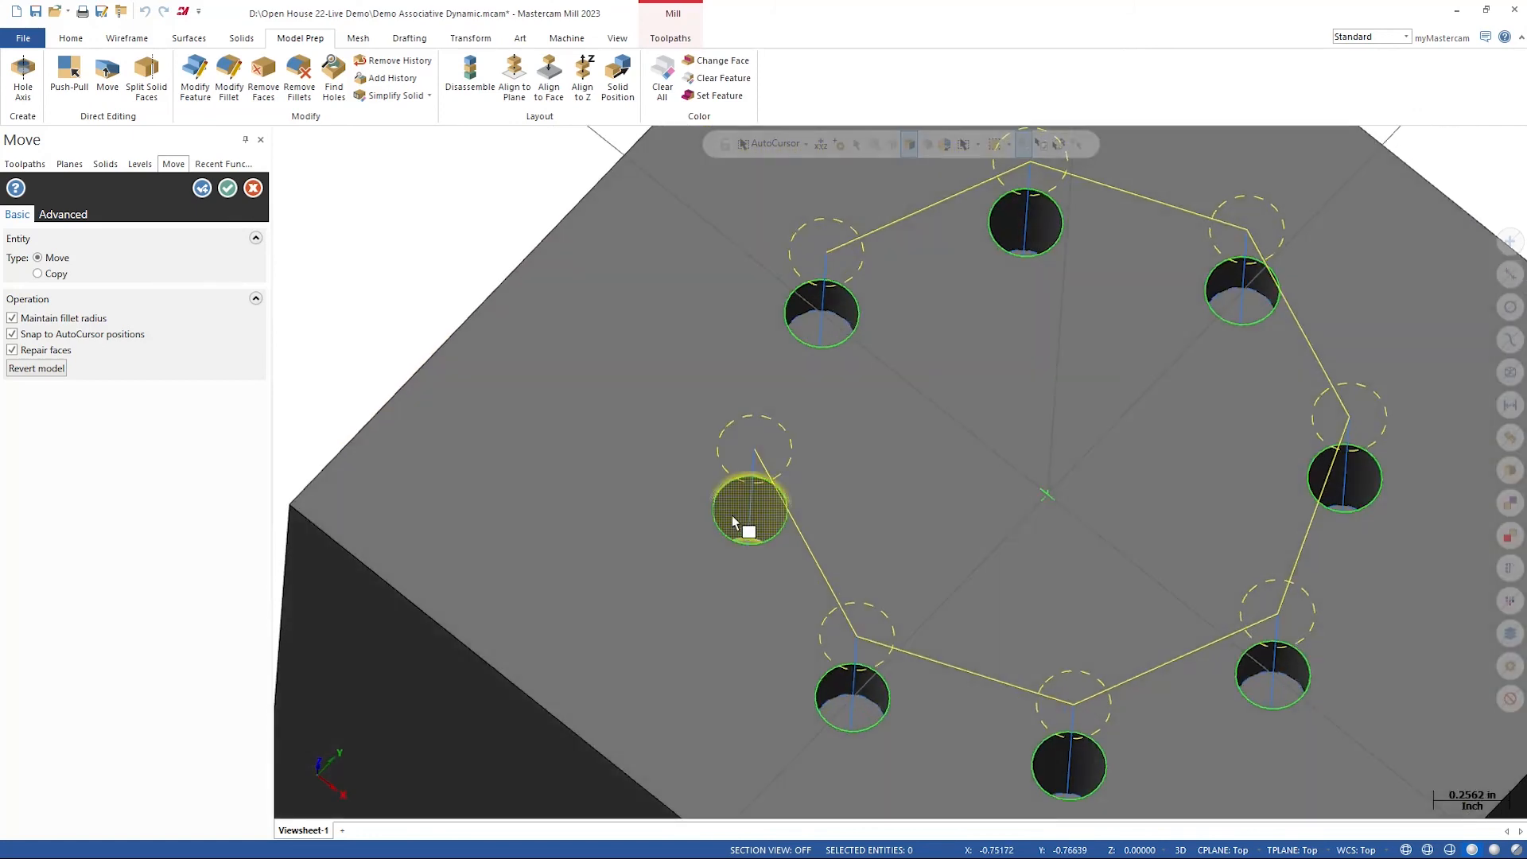
left_click(733, 520)
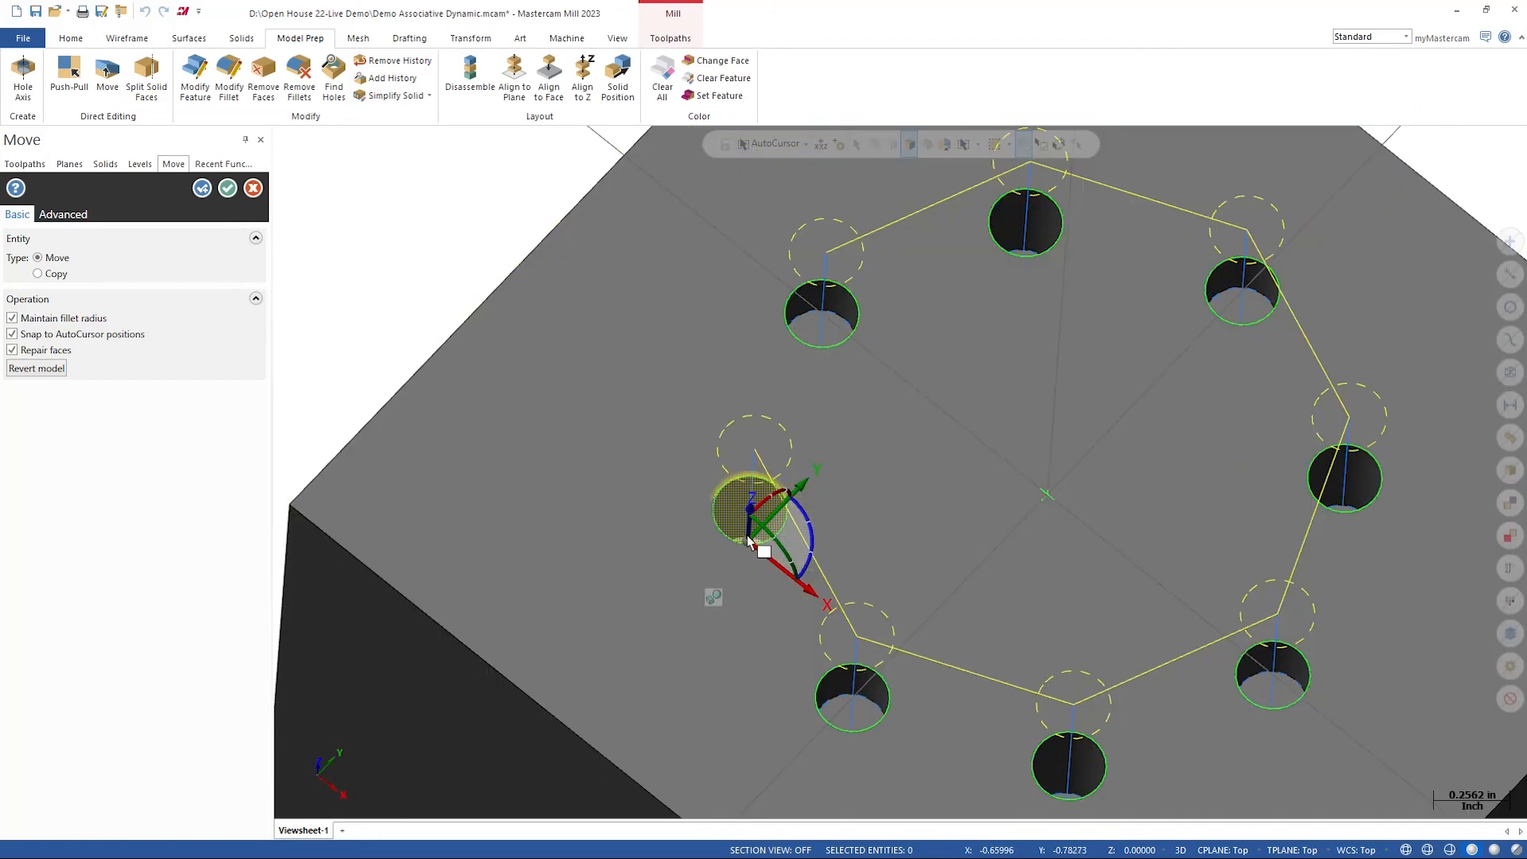
left_click_drag(746, 542, 536, 503)
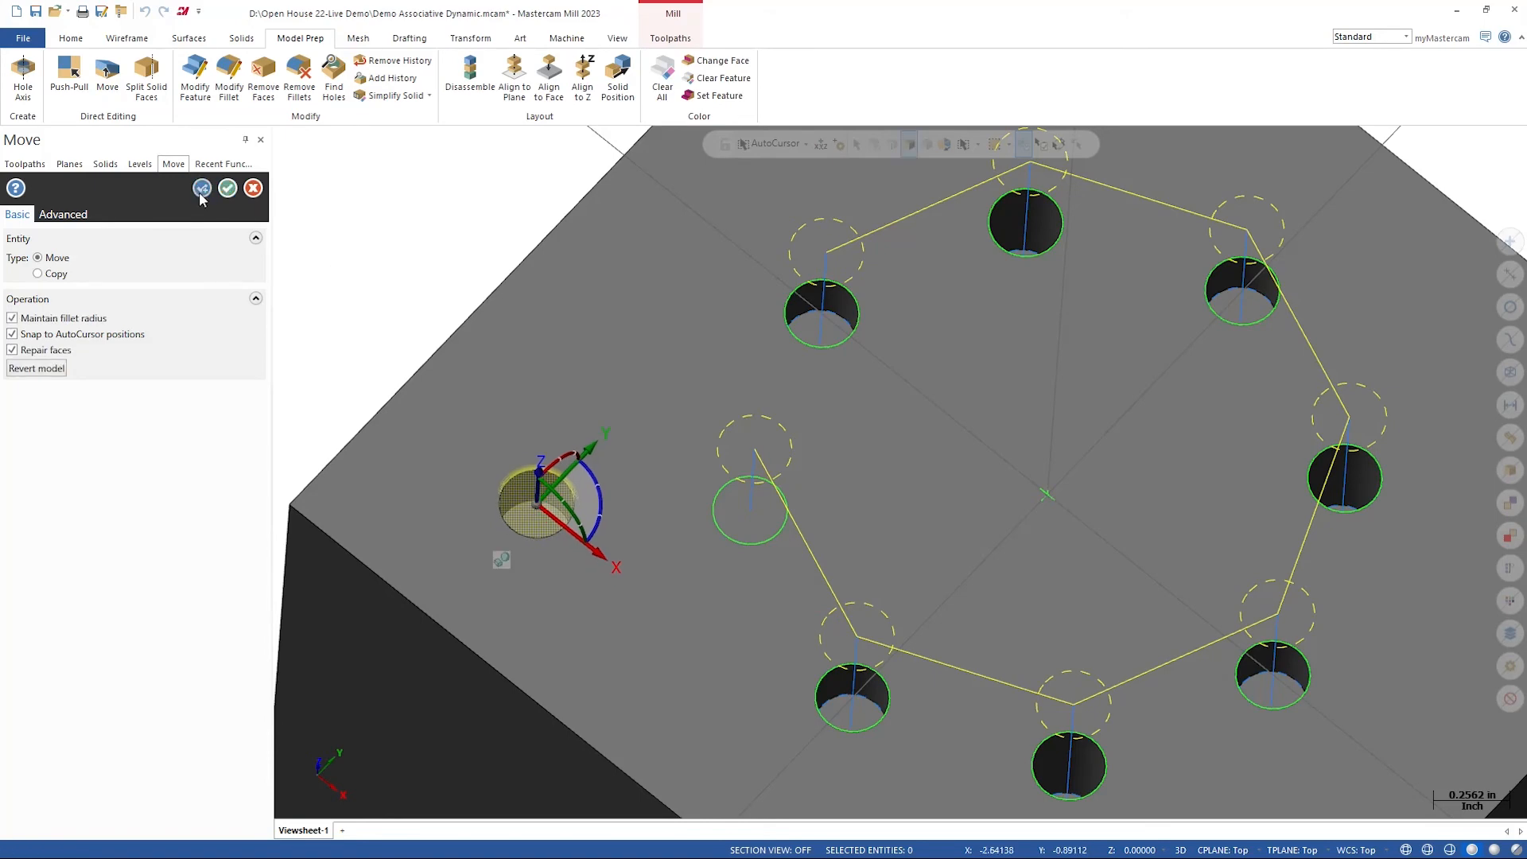
left_click(299, 238)
- Move the rear-right hole of the bolt circle inward toward the pattern's center and accept the move
scroll(997, 370, "down", 3)
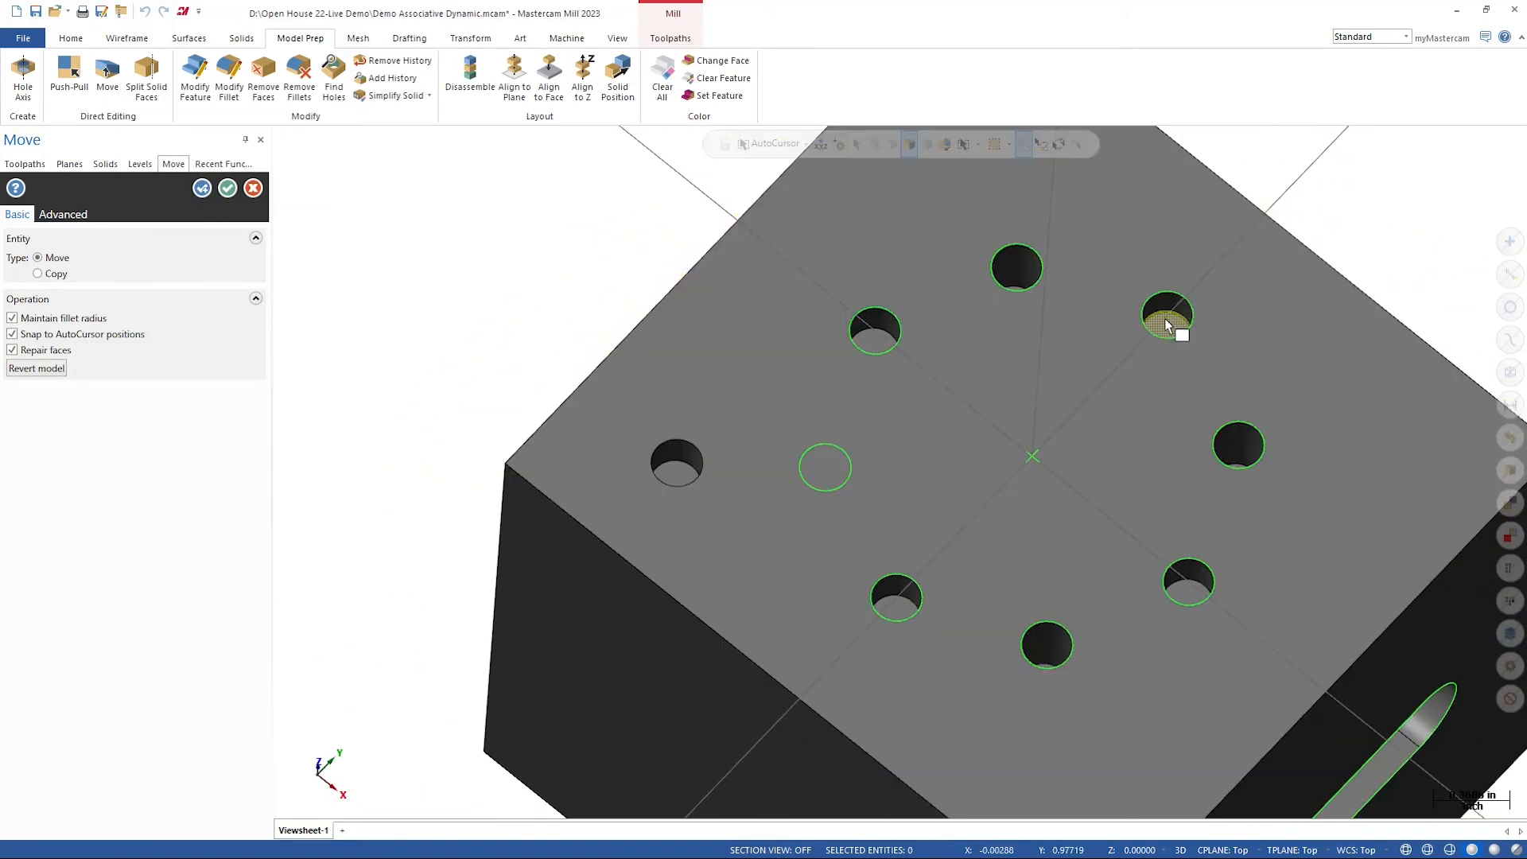
left_click(1165, 324)
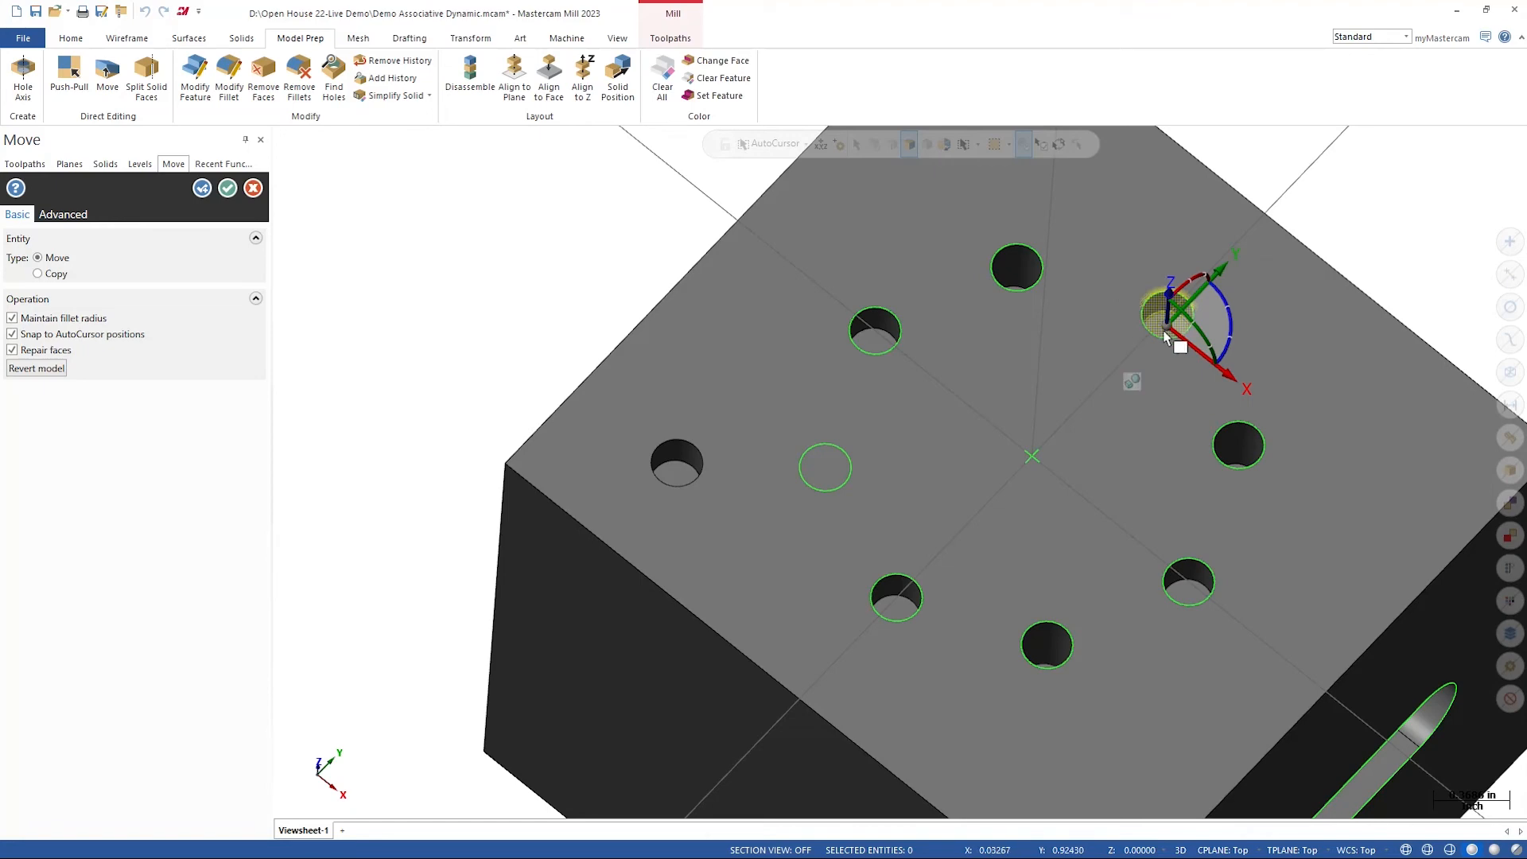
left_click_drag(1165, 324, 1099, 386)
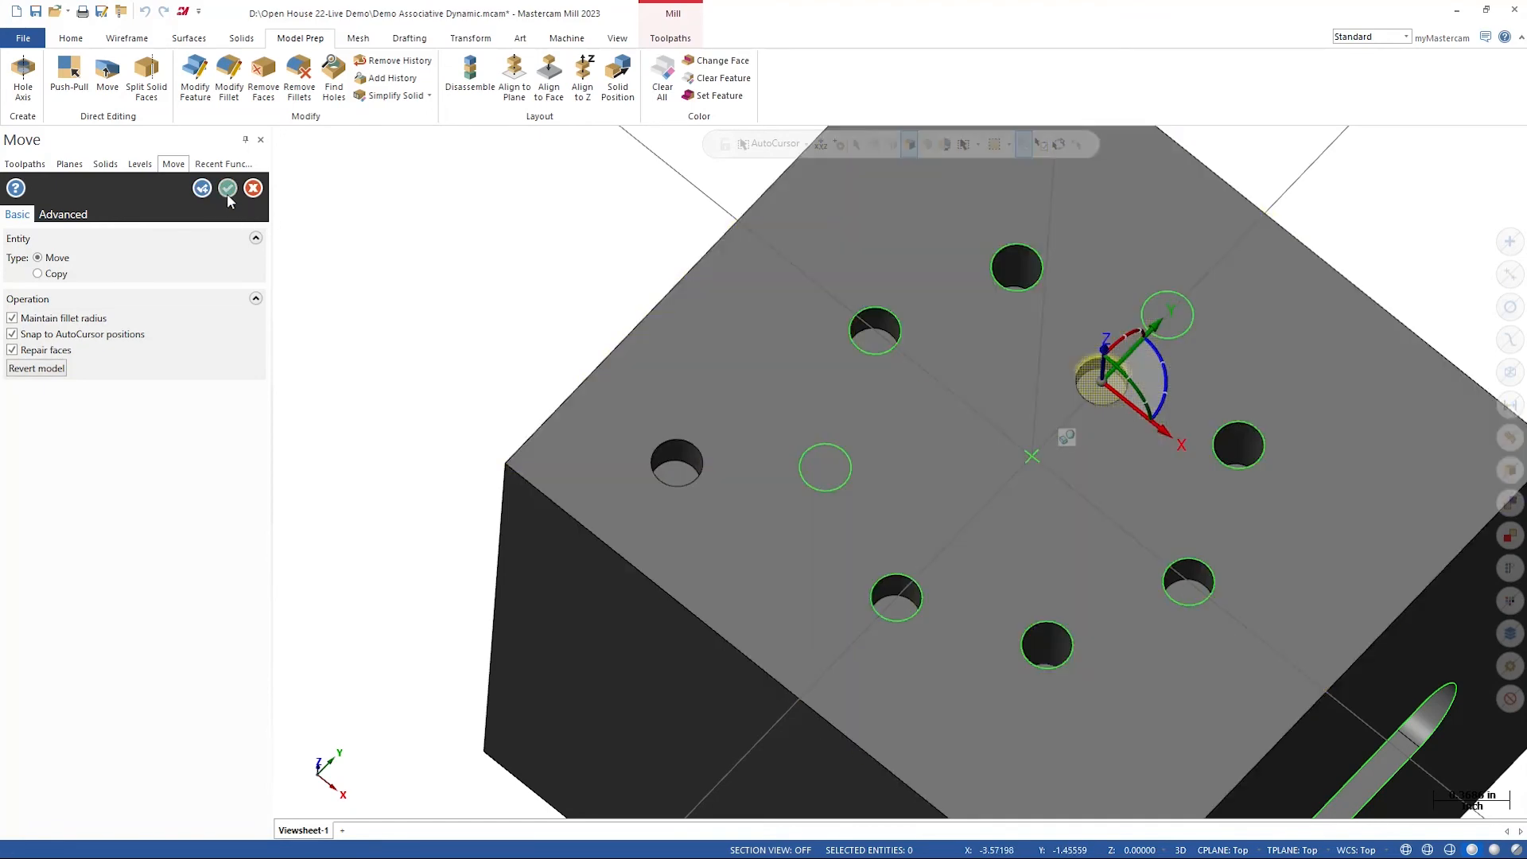
left_click(227, 187)
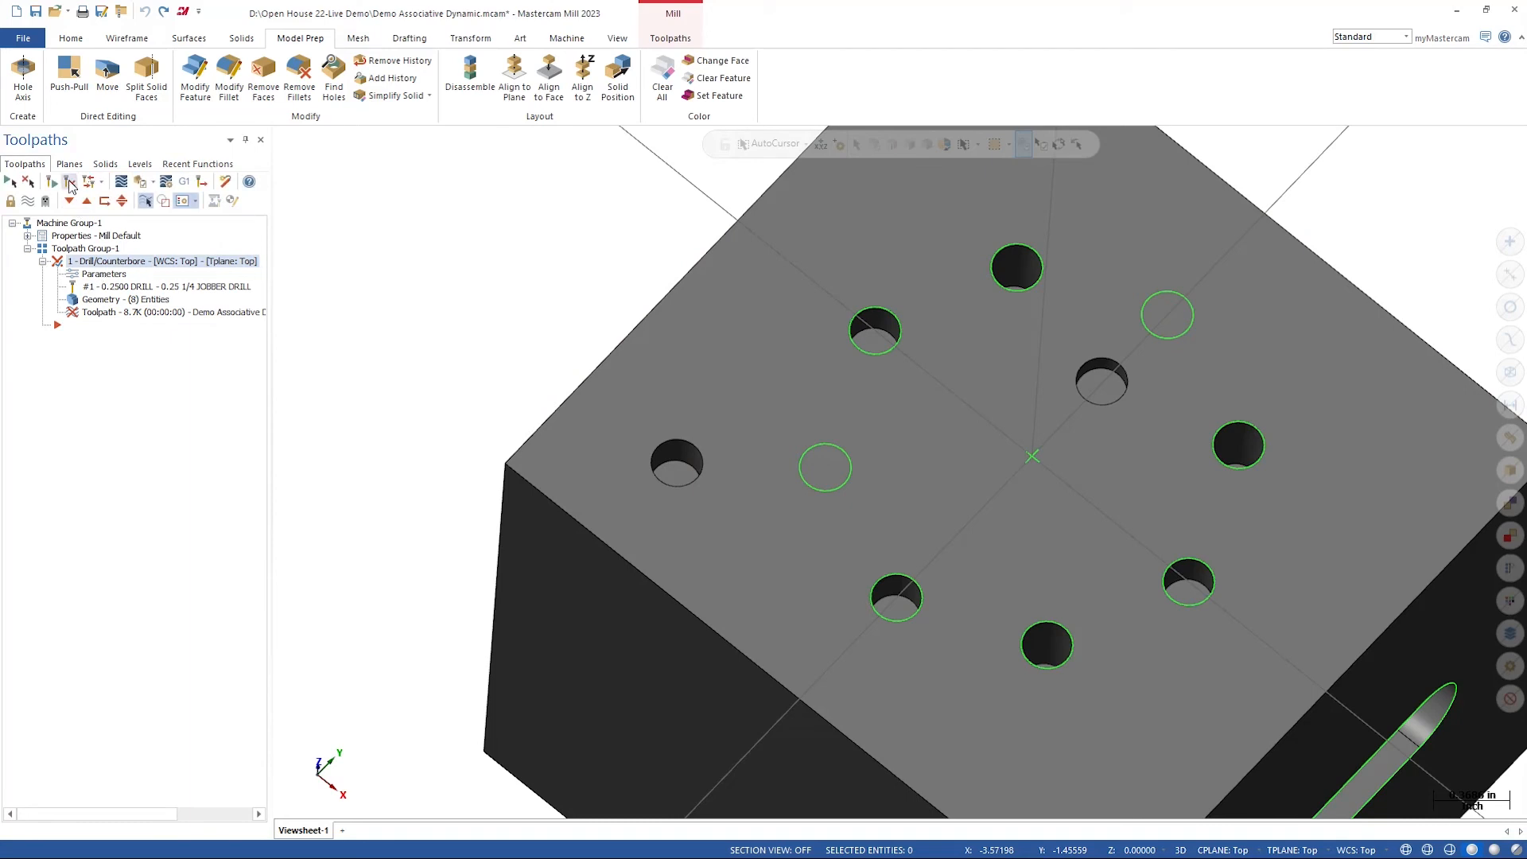
- Regenerate the invalidated Drill/Counterbore operation and inspect its path over the two moved holes
left_click(70, 184)
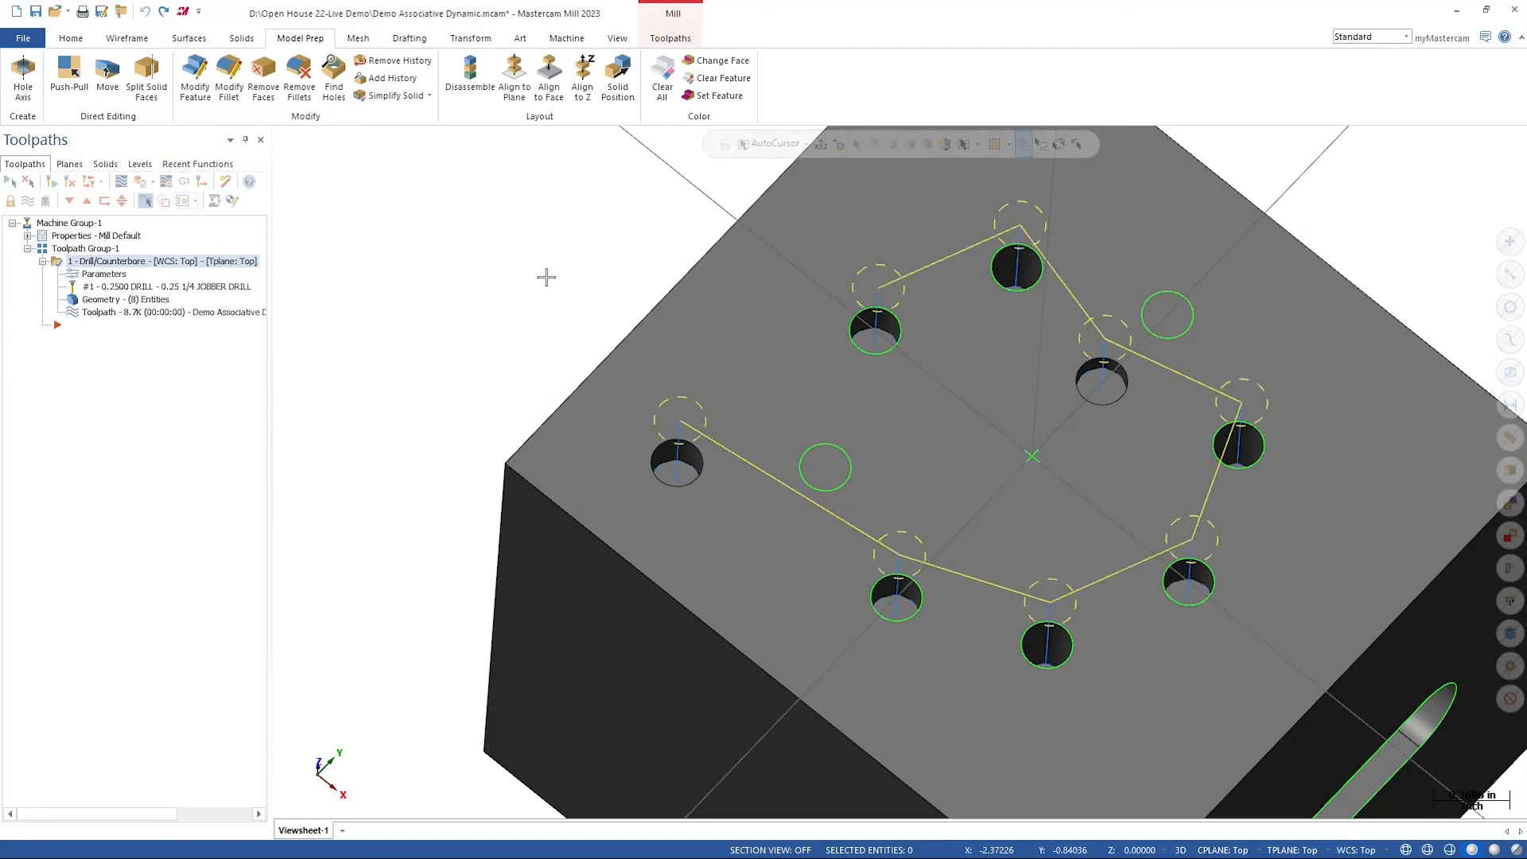
scroll(549, 300, "down", 4)
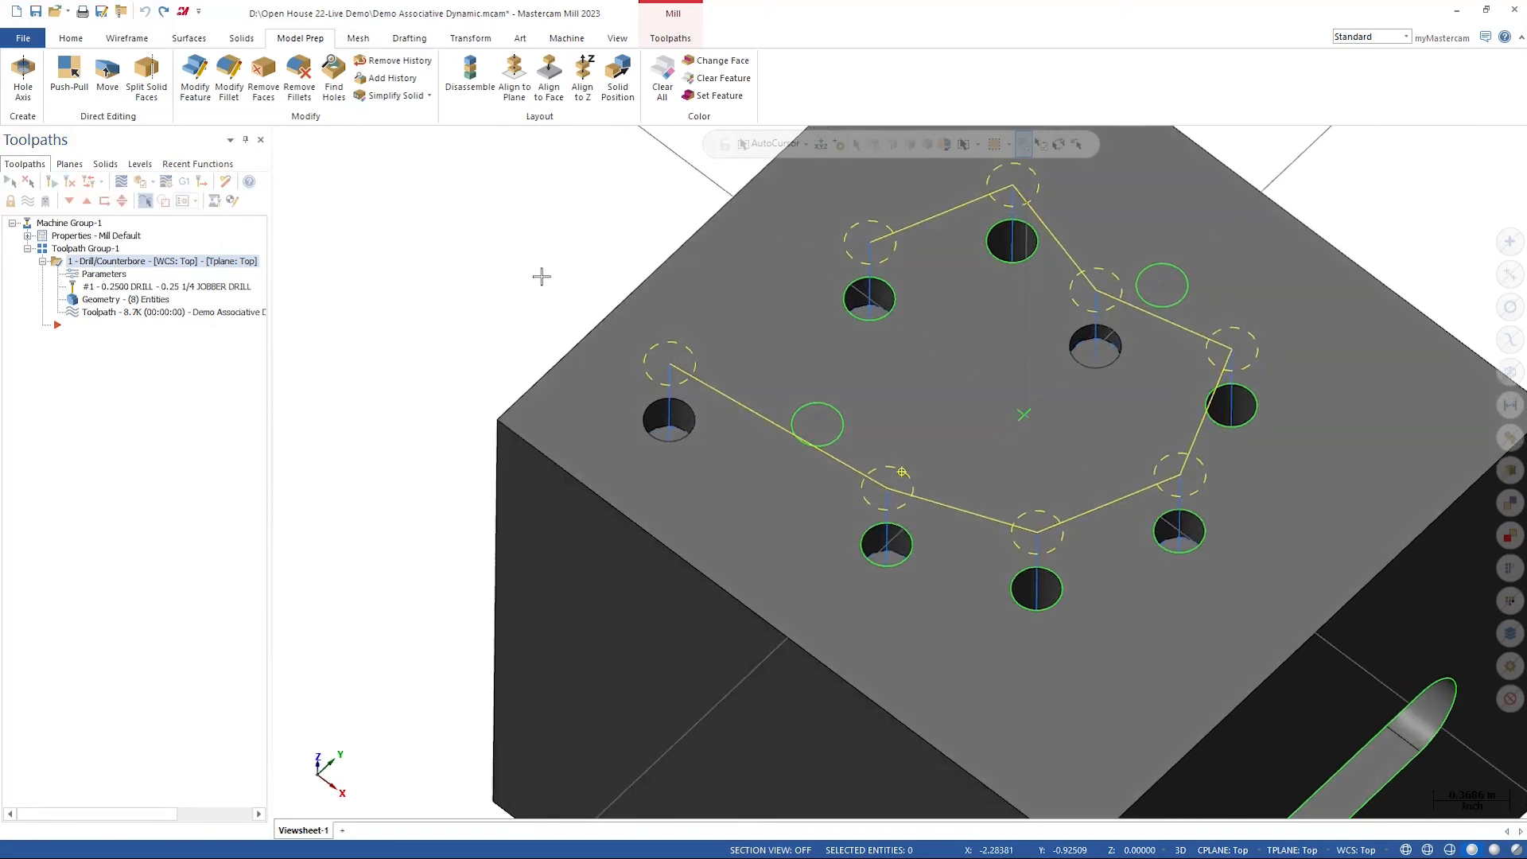
scroll(540, 265, "down", 1)
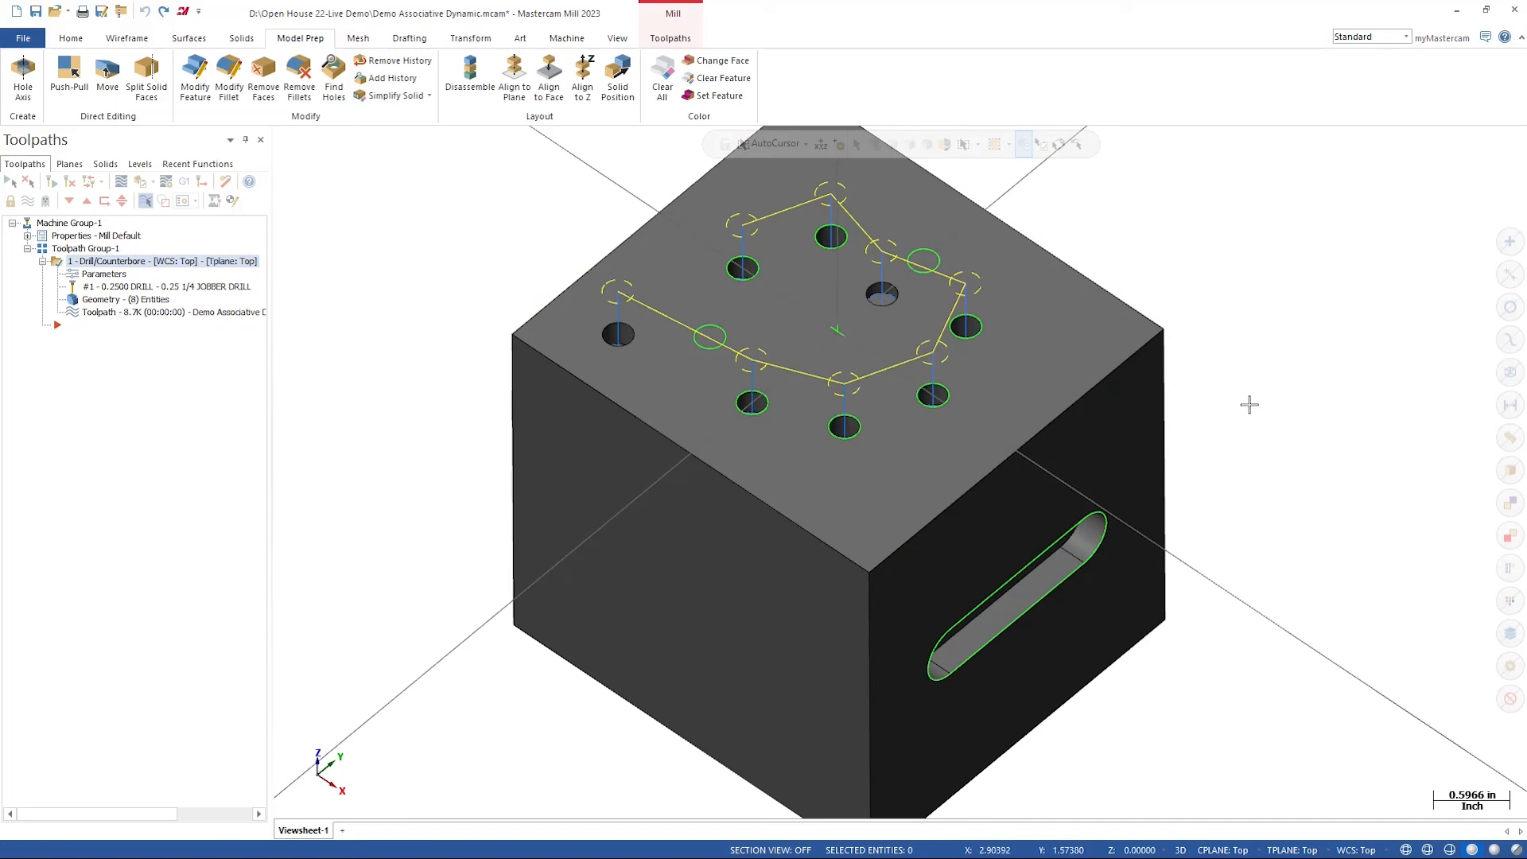
- Review the associative origin and orientation settings for a new plane placed at the block's top corner, and leave the definition
left_click(68, 165)
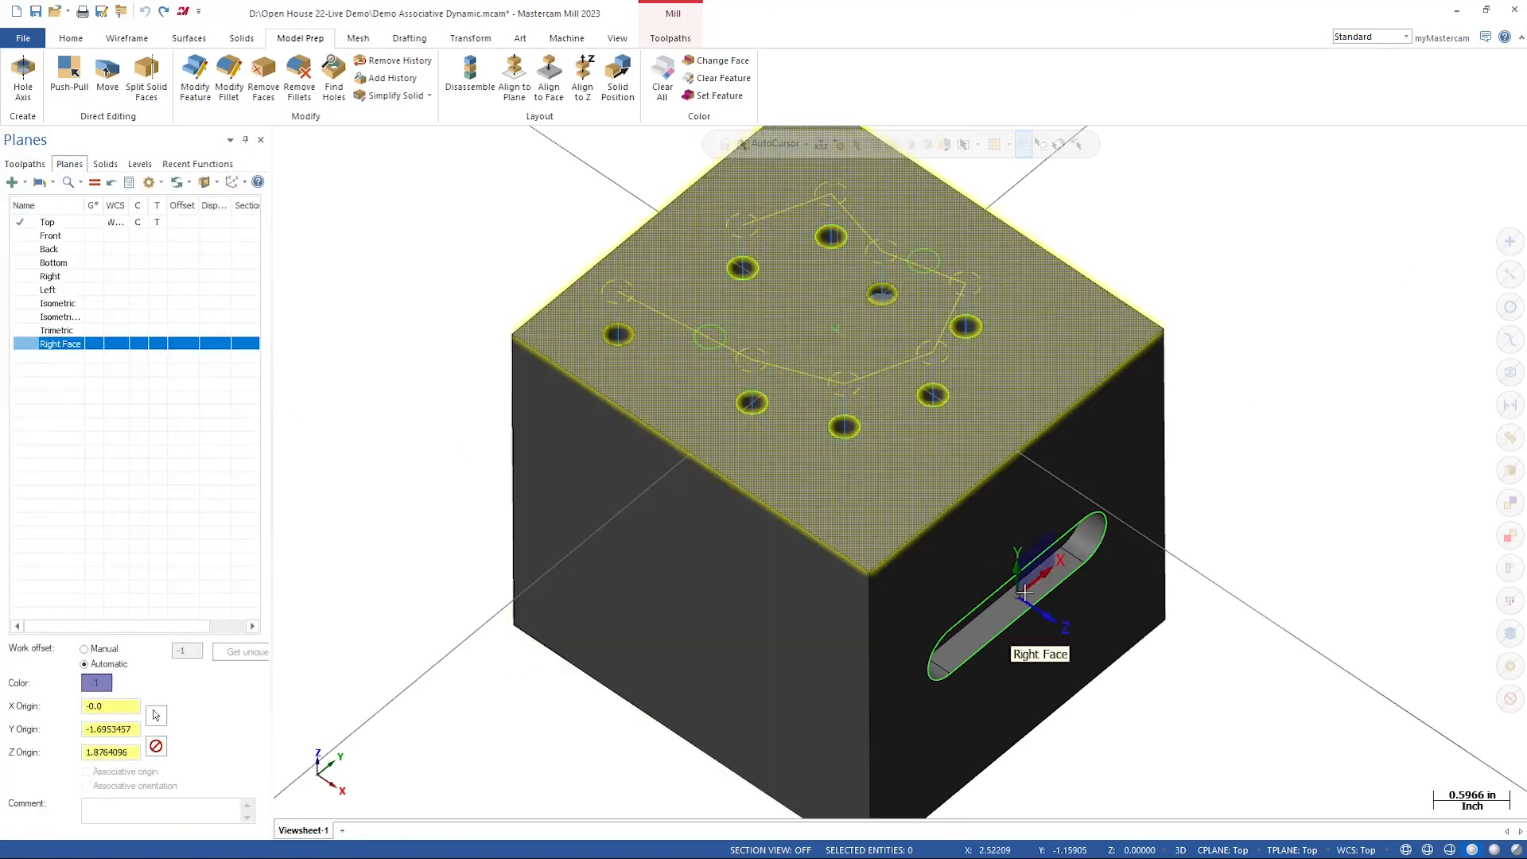
middle_click_drag(1026, 700, 1021, 548)
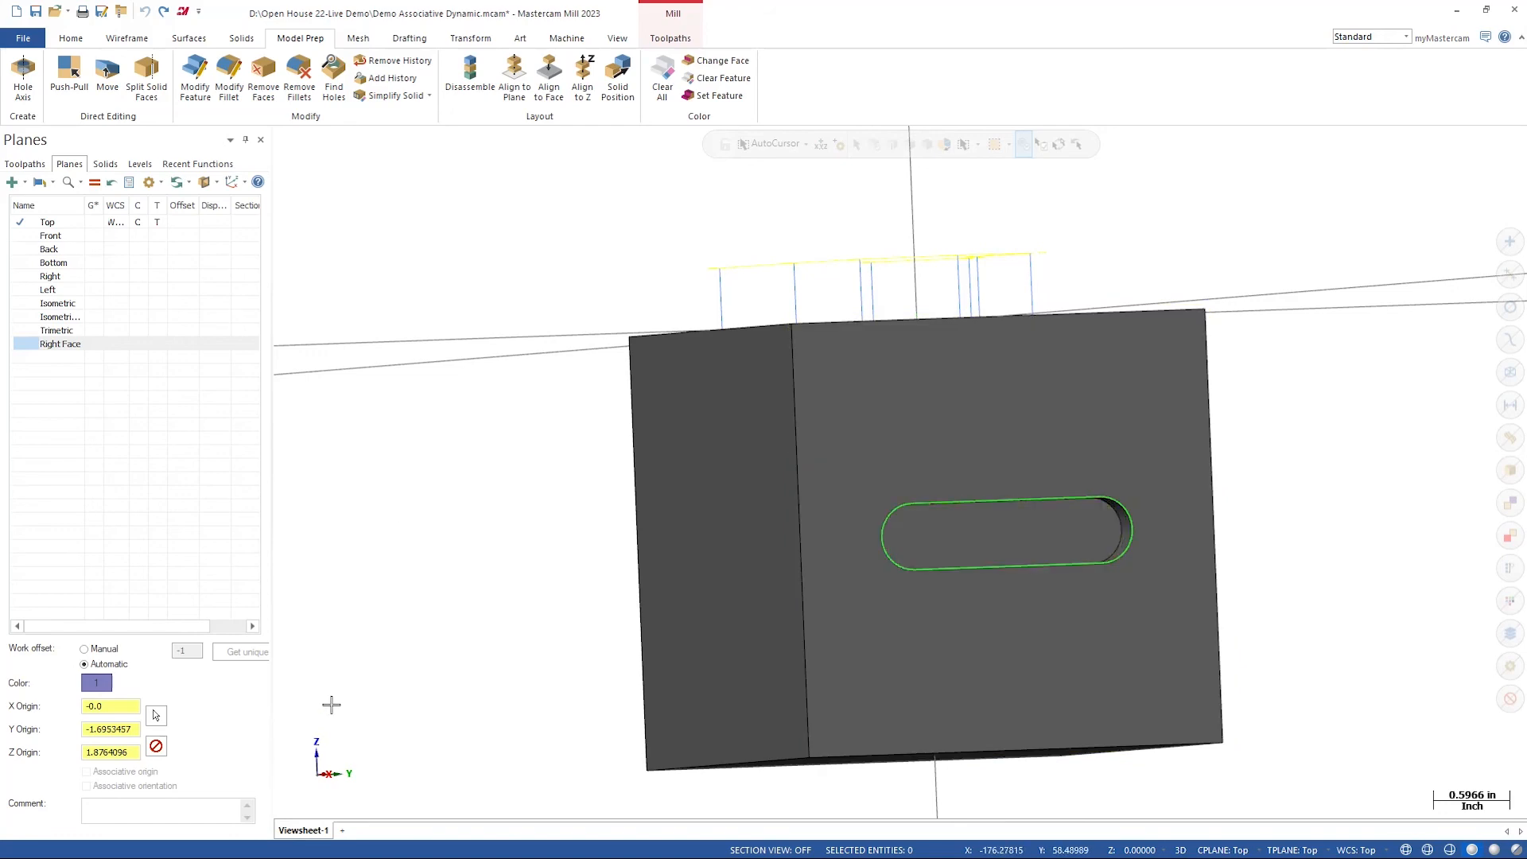
left_click(318, 771)
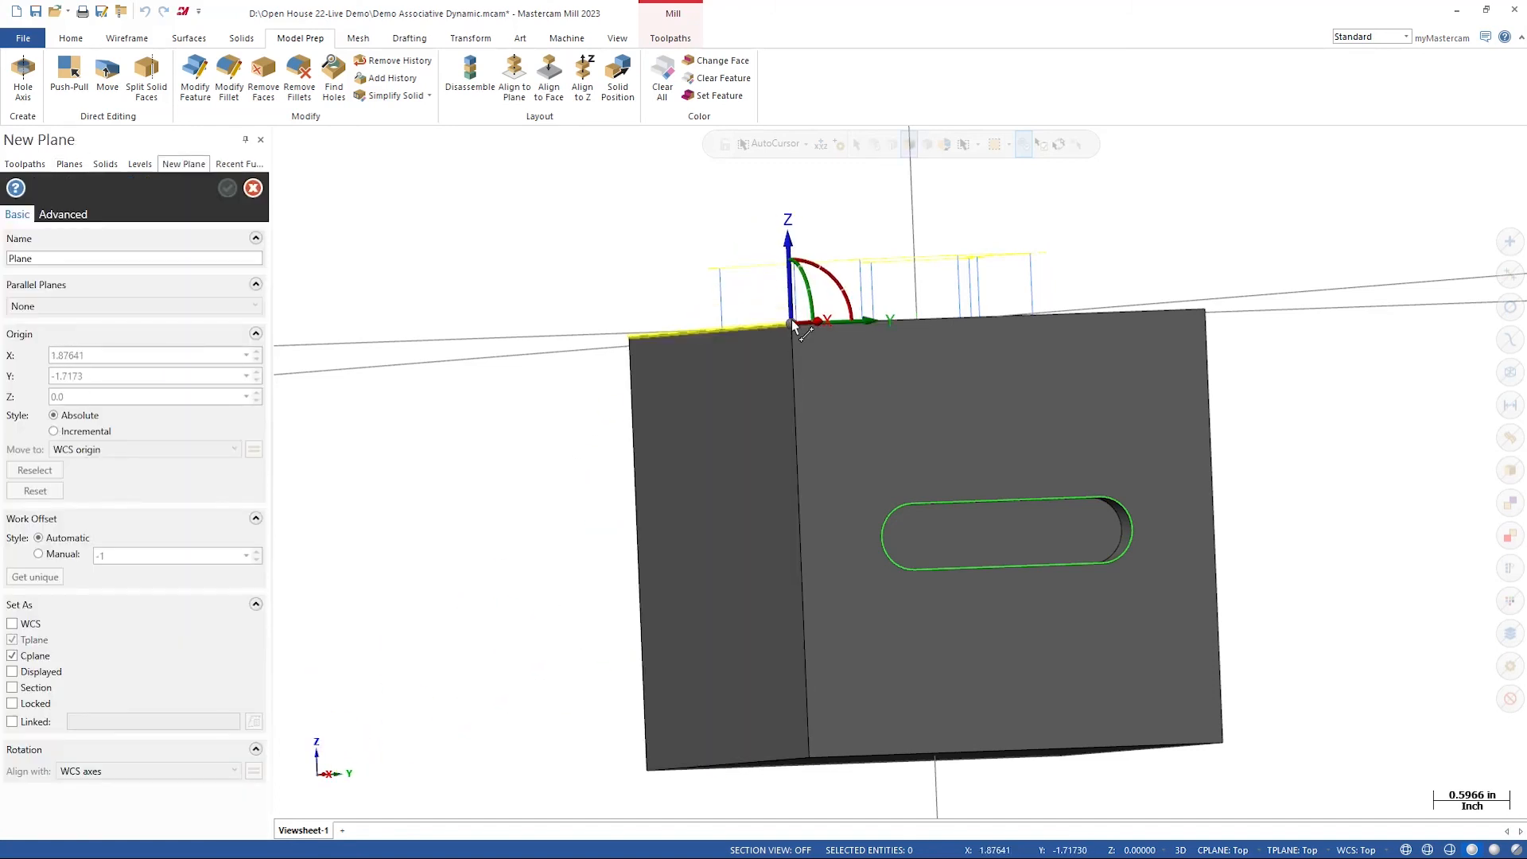
left_click(792, 325)
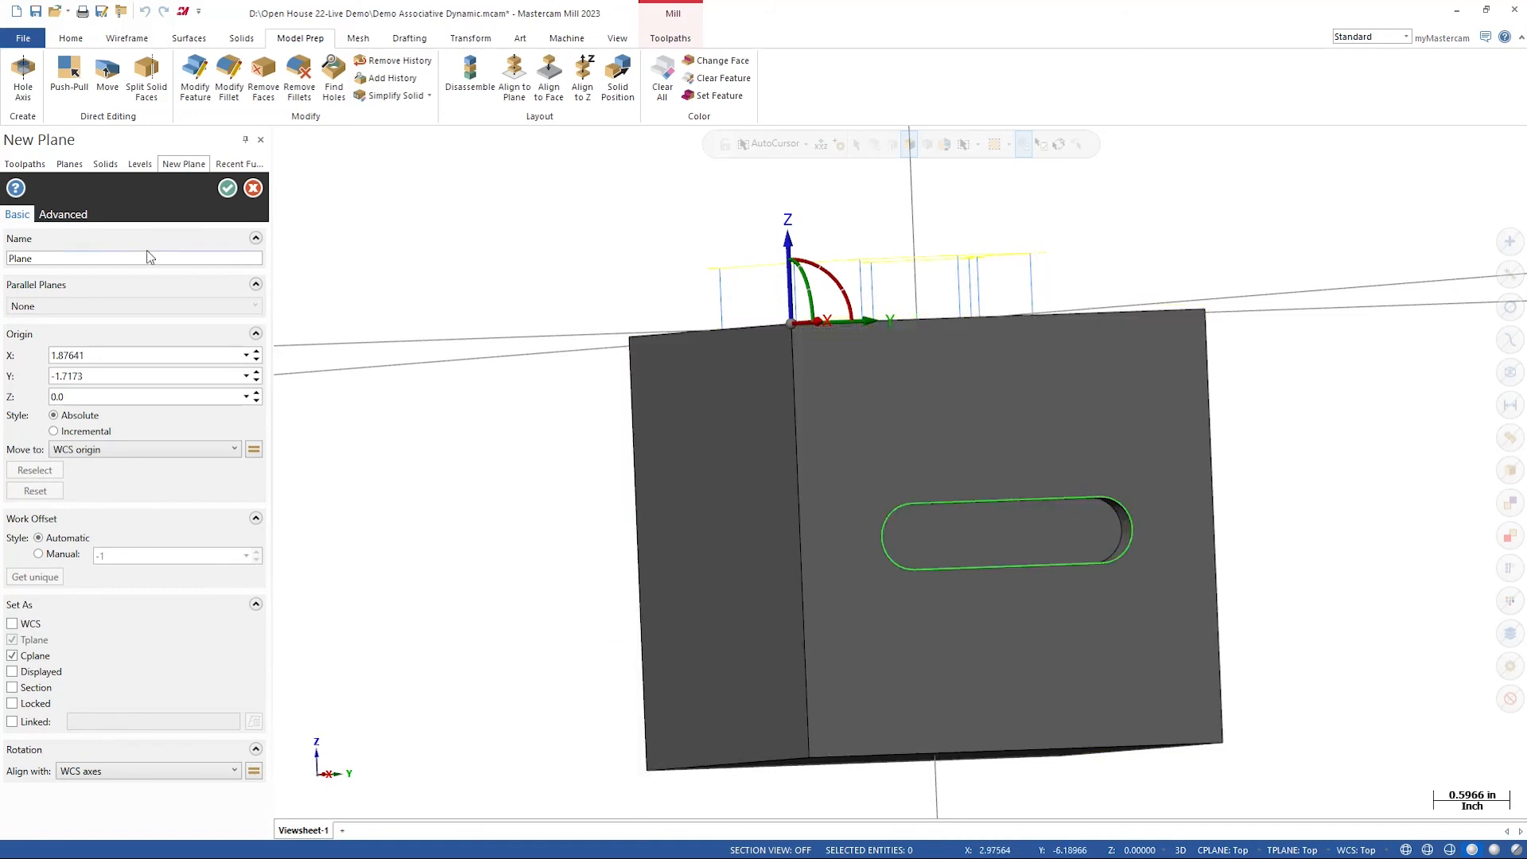
left_click(74, 218)
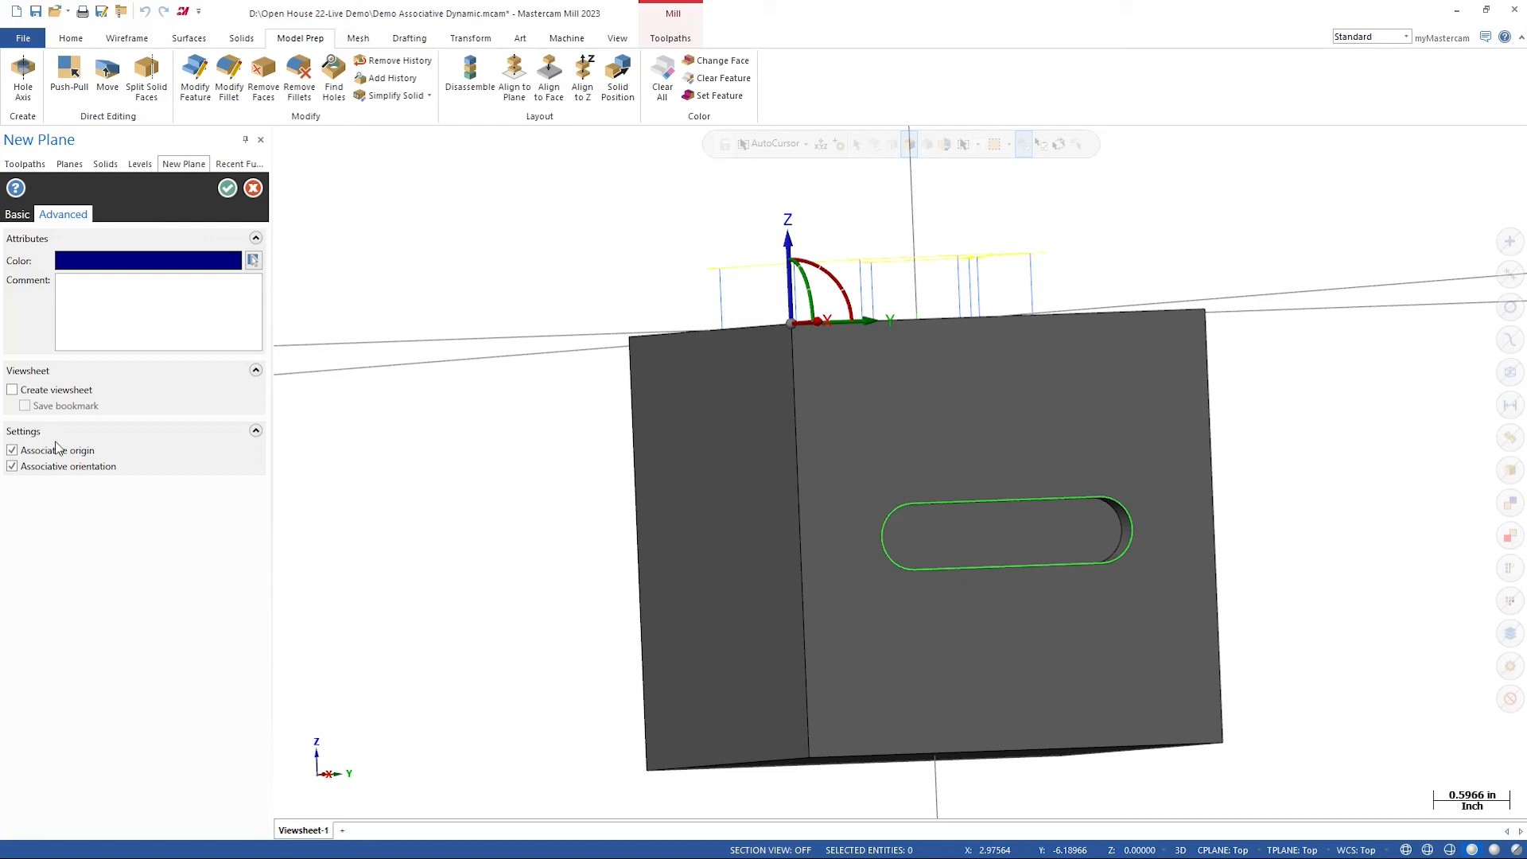
mouse_move(69, 452)
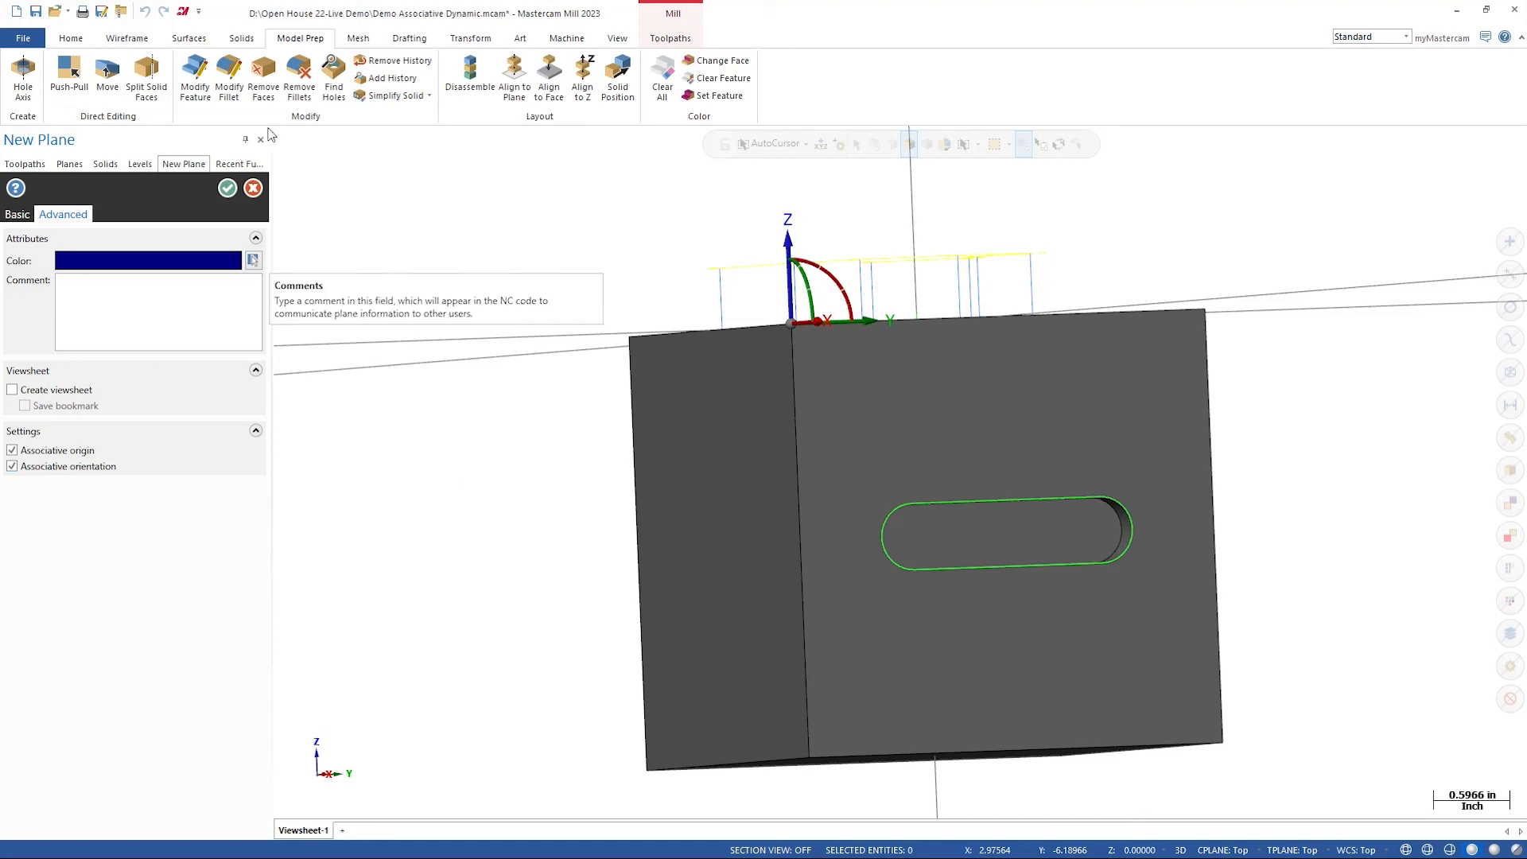
left_click(227, 188)
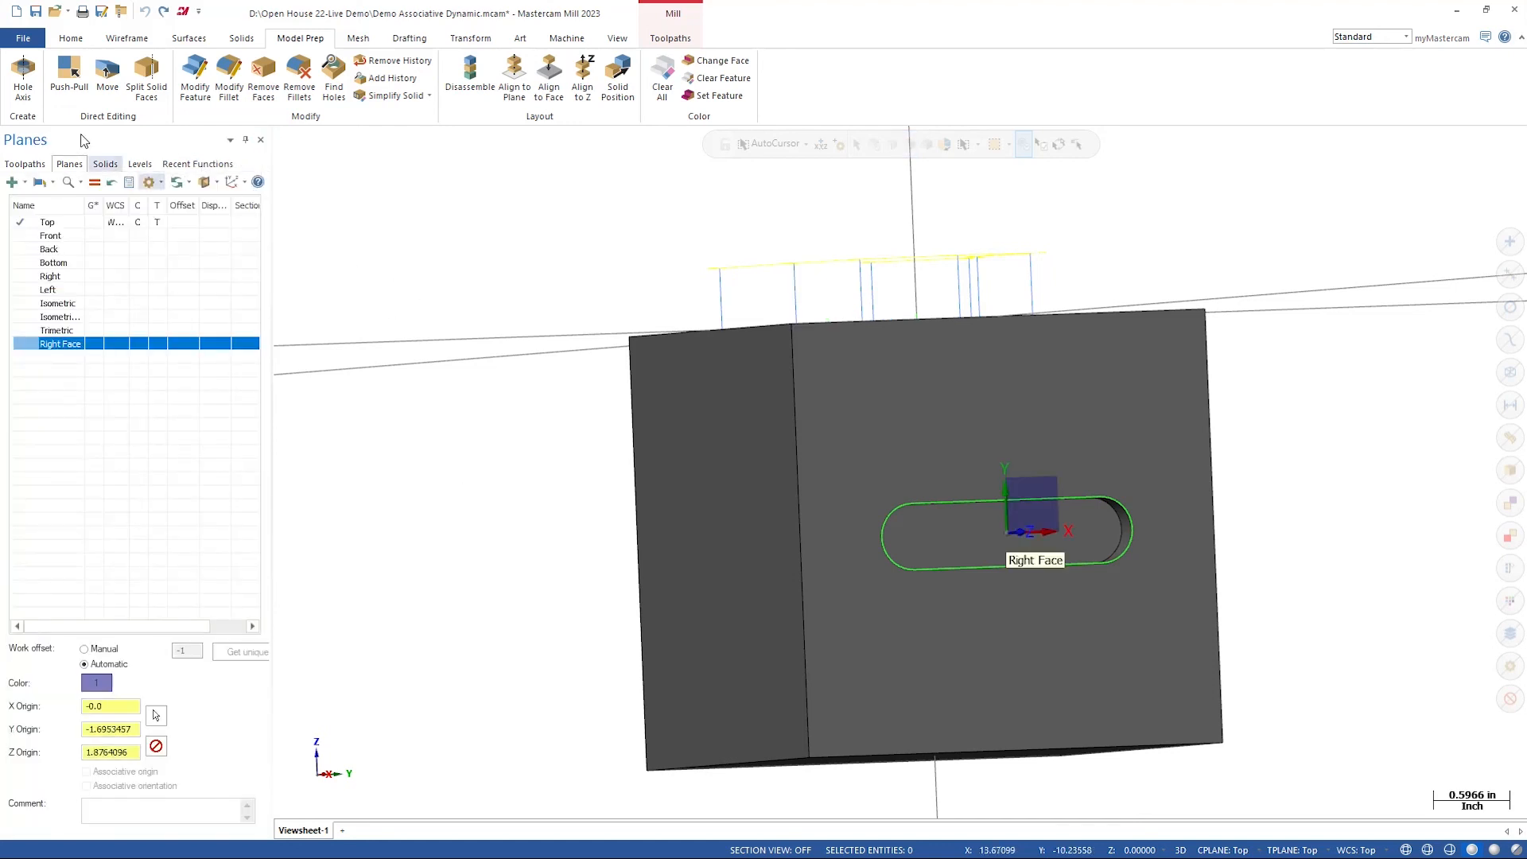
- Review the plane association defaults for new and existing planes in the system configuration, and close it without changes
left_click(23, 38)
left_click(41, 460)
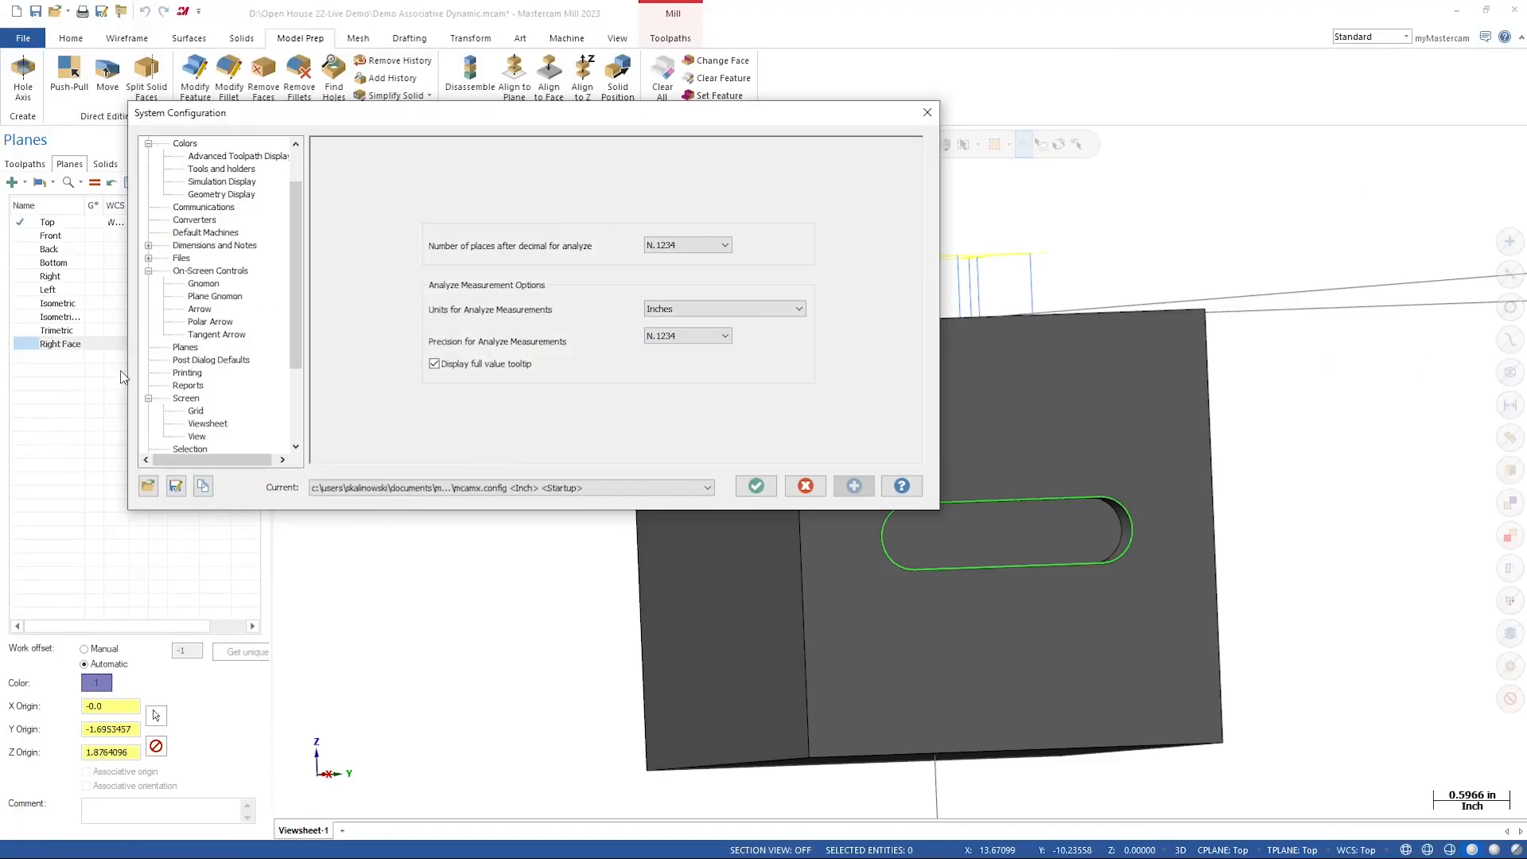
left_click(185, 348)
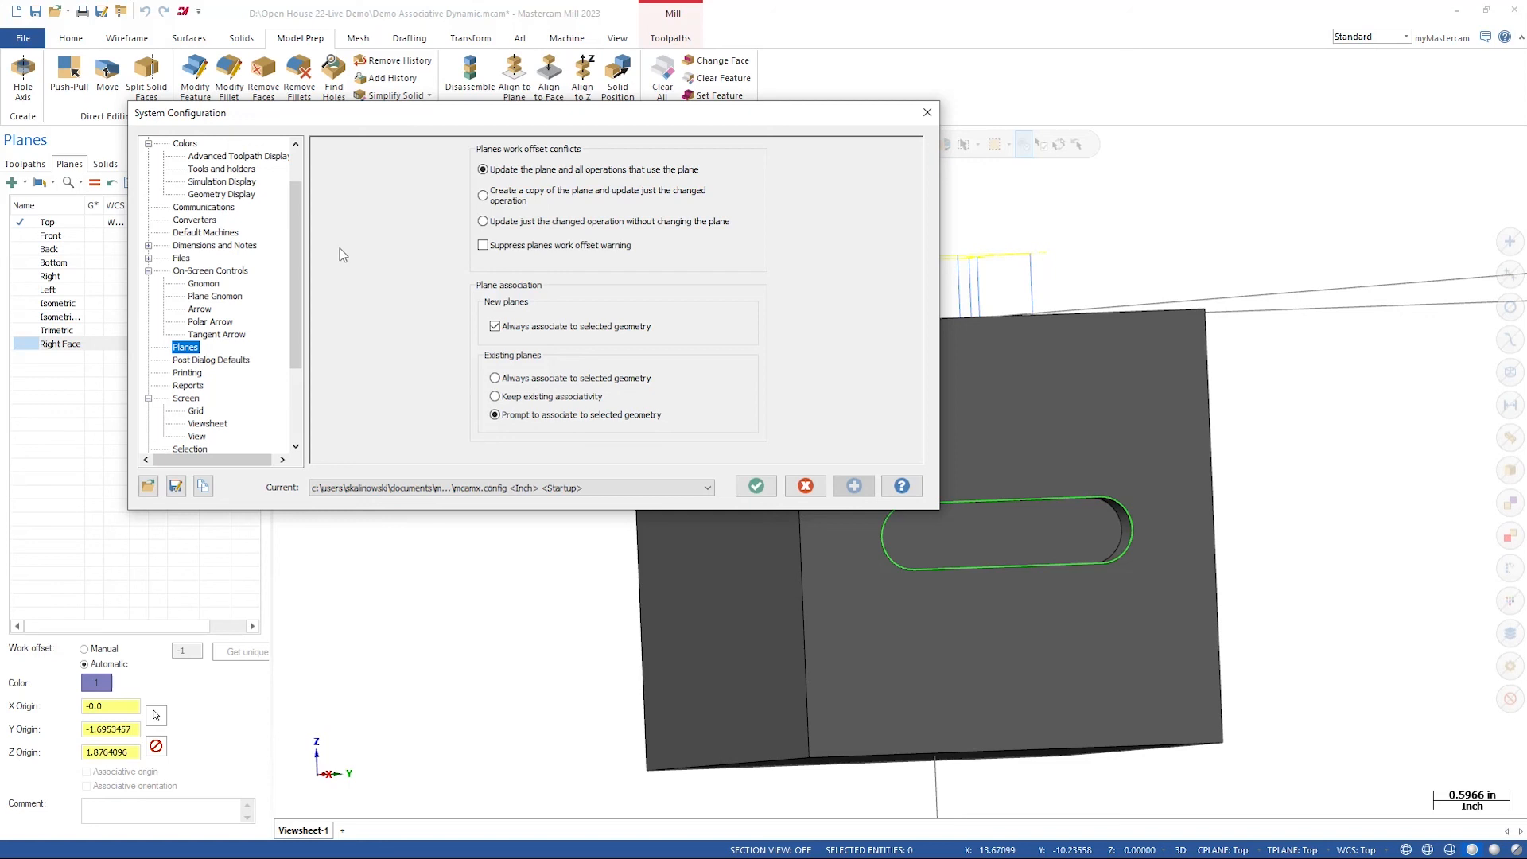
left_click(805, 486)
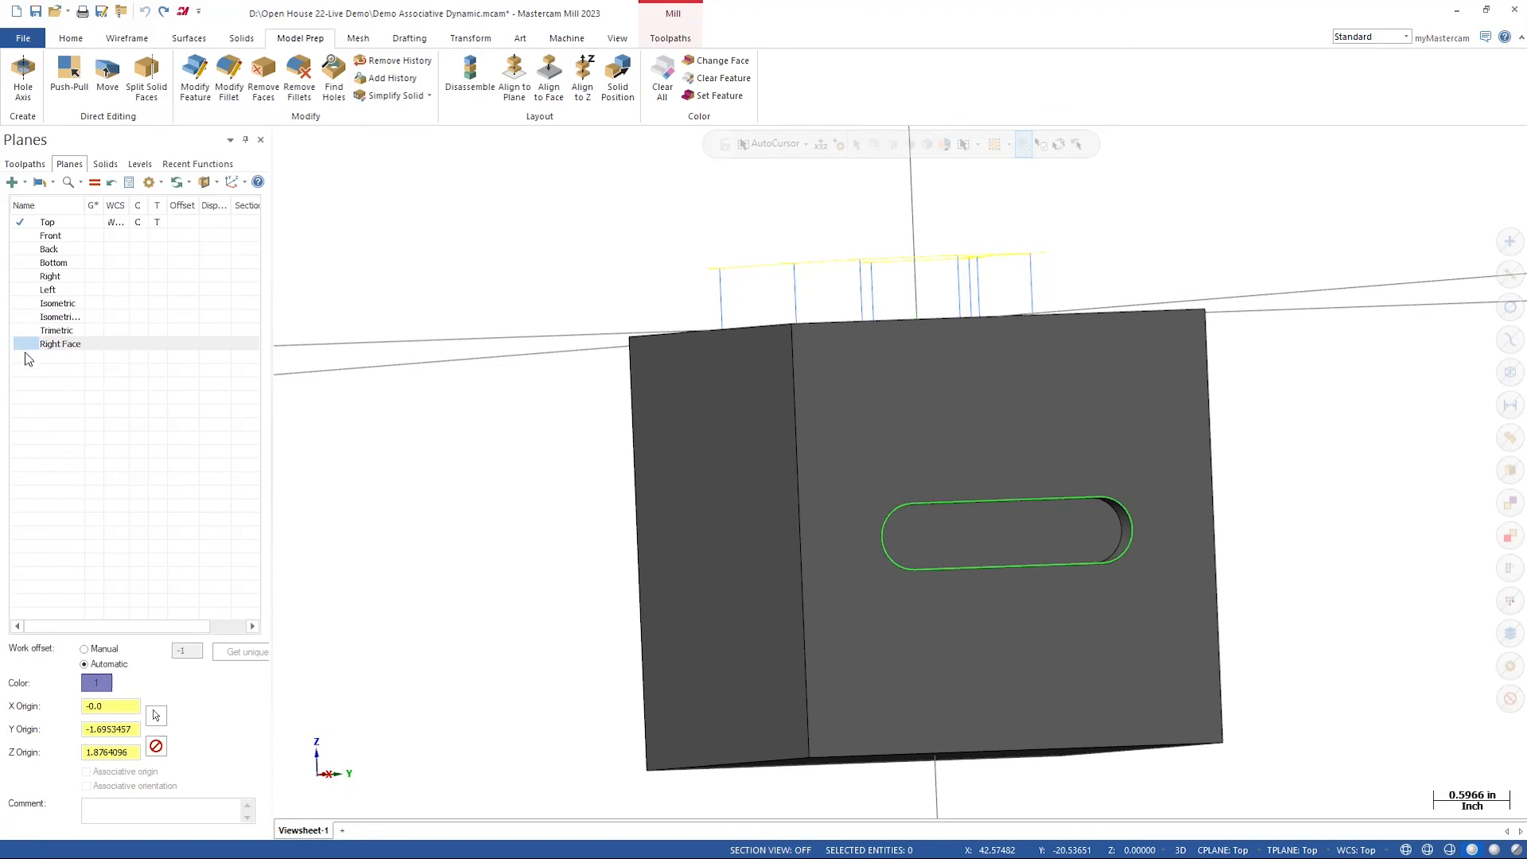
- Make Right Face the construction and tool plane, and start a Dynamic Mill toolpath with the slot's floor as machining region
left_click(24, 349)
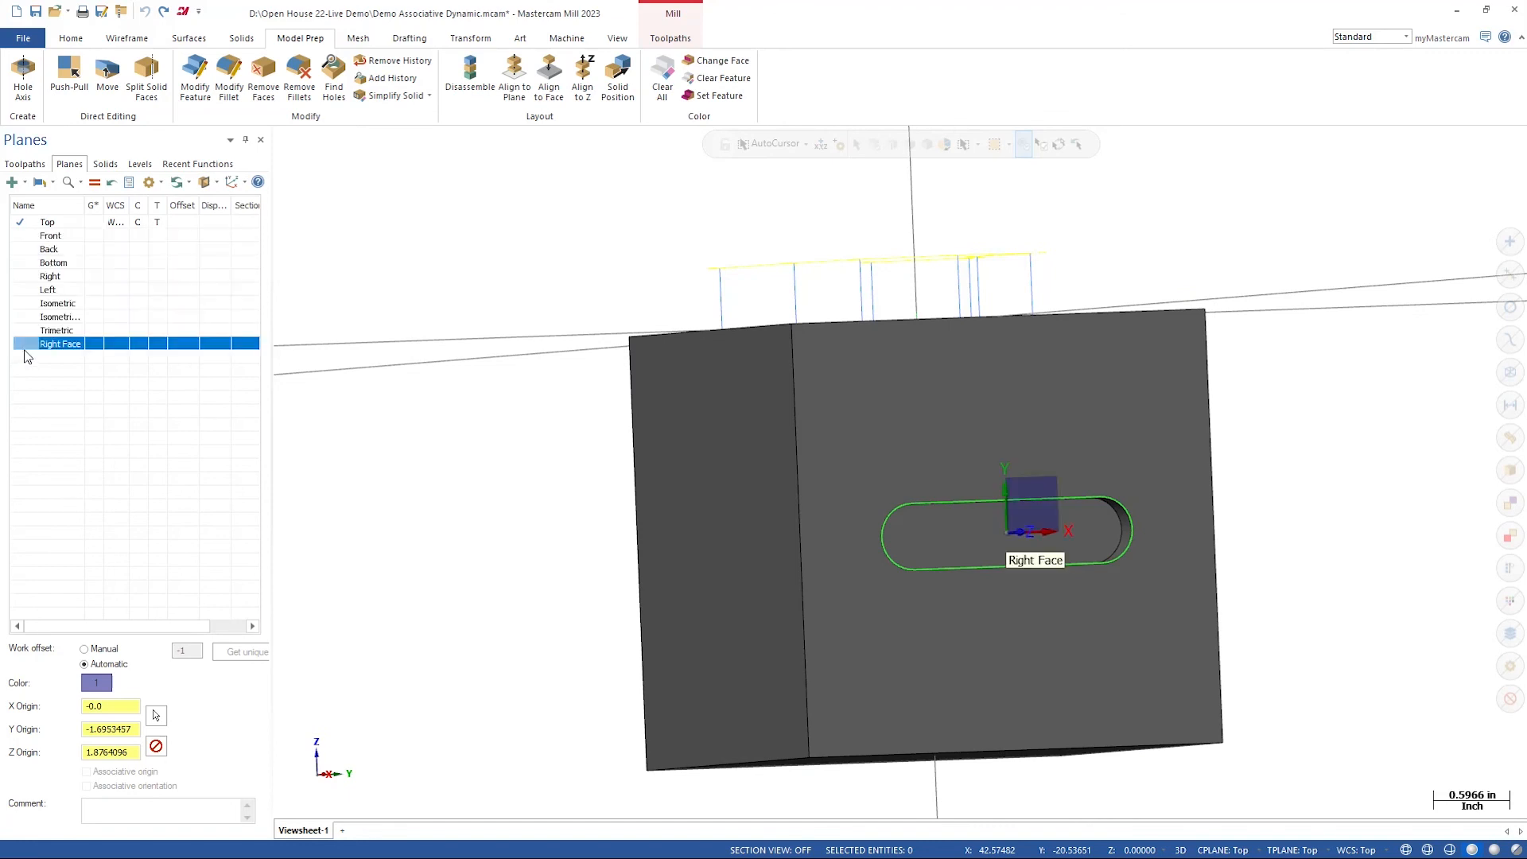
left_click(139, 347)
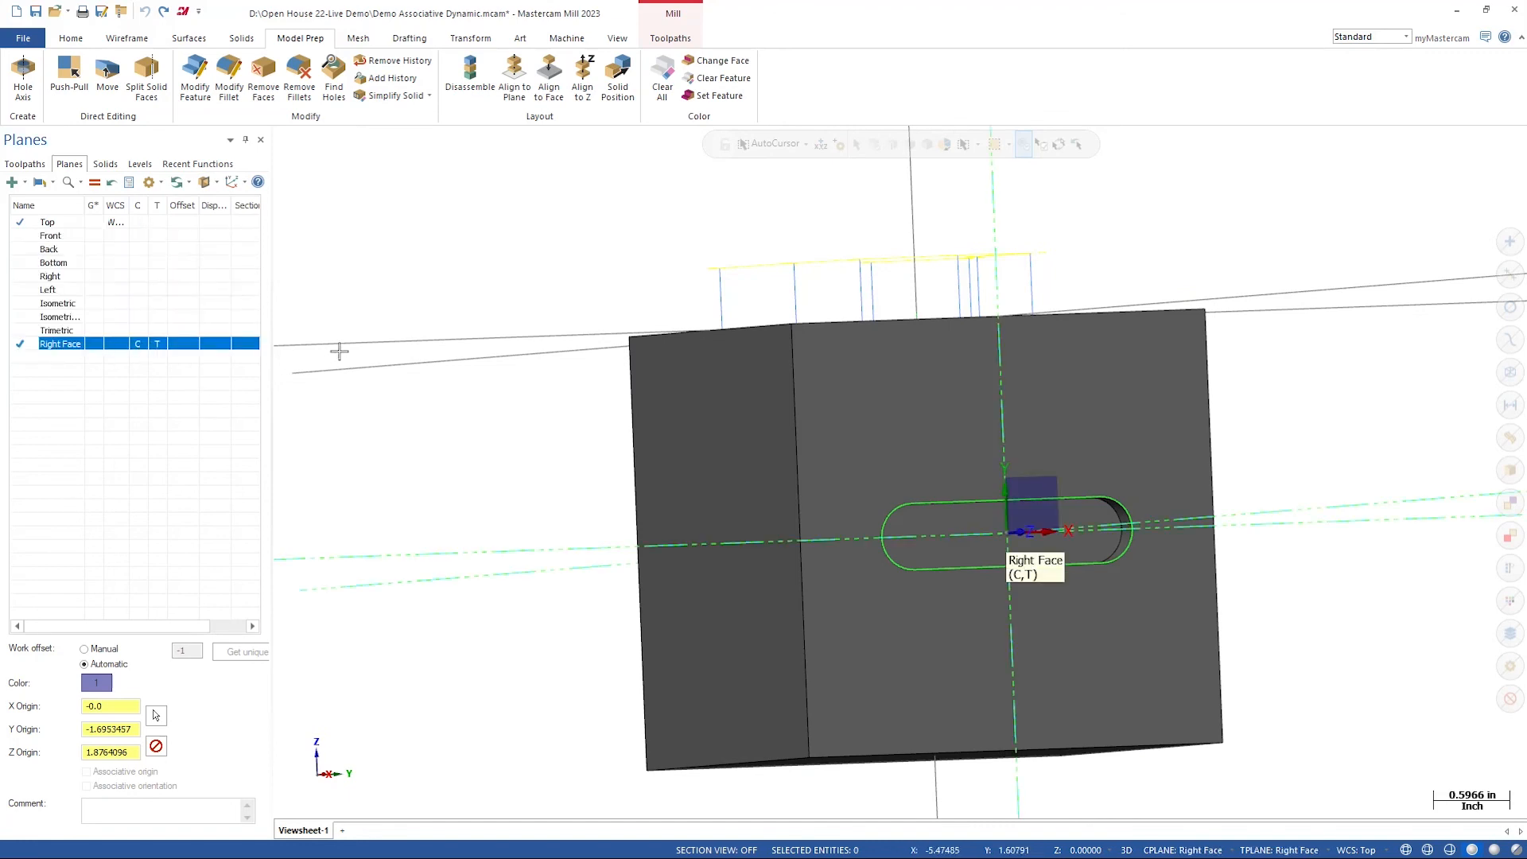
left_click(669, 38)
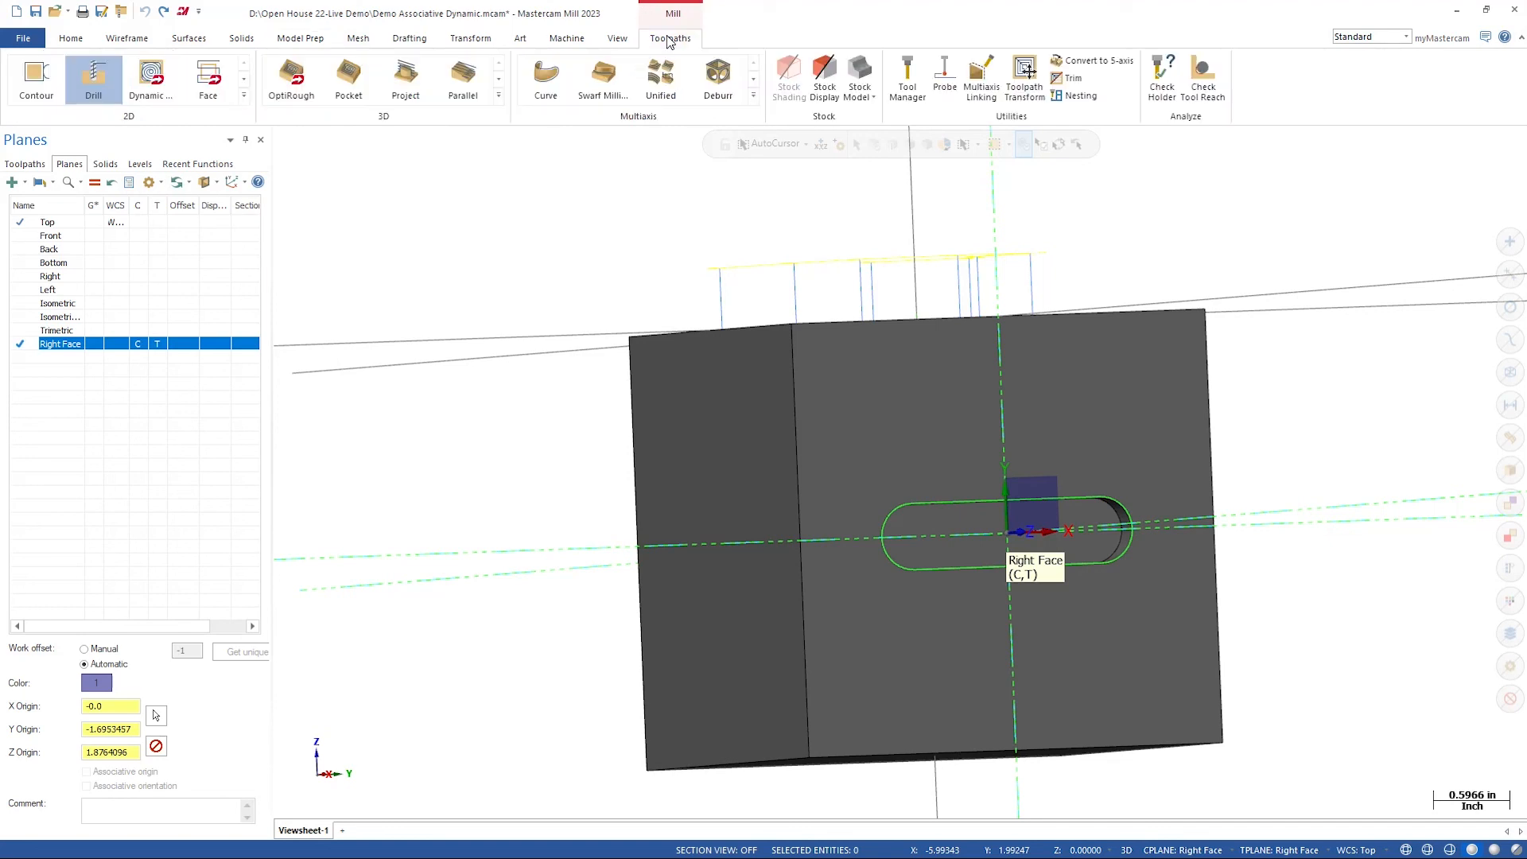
left_click(151, 80)
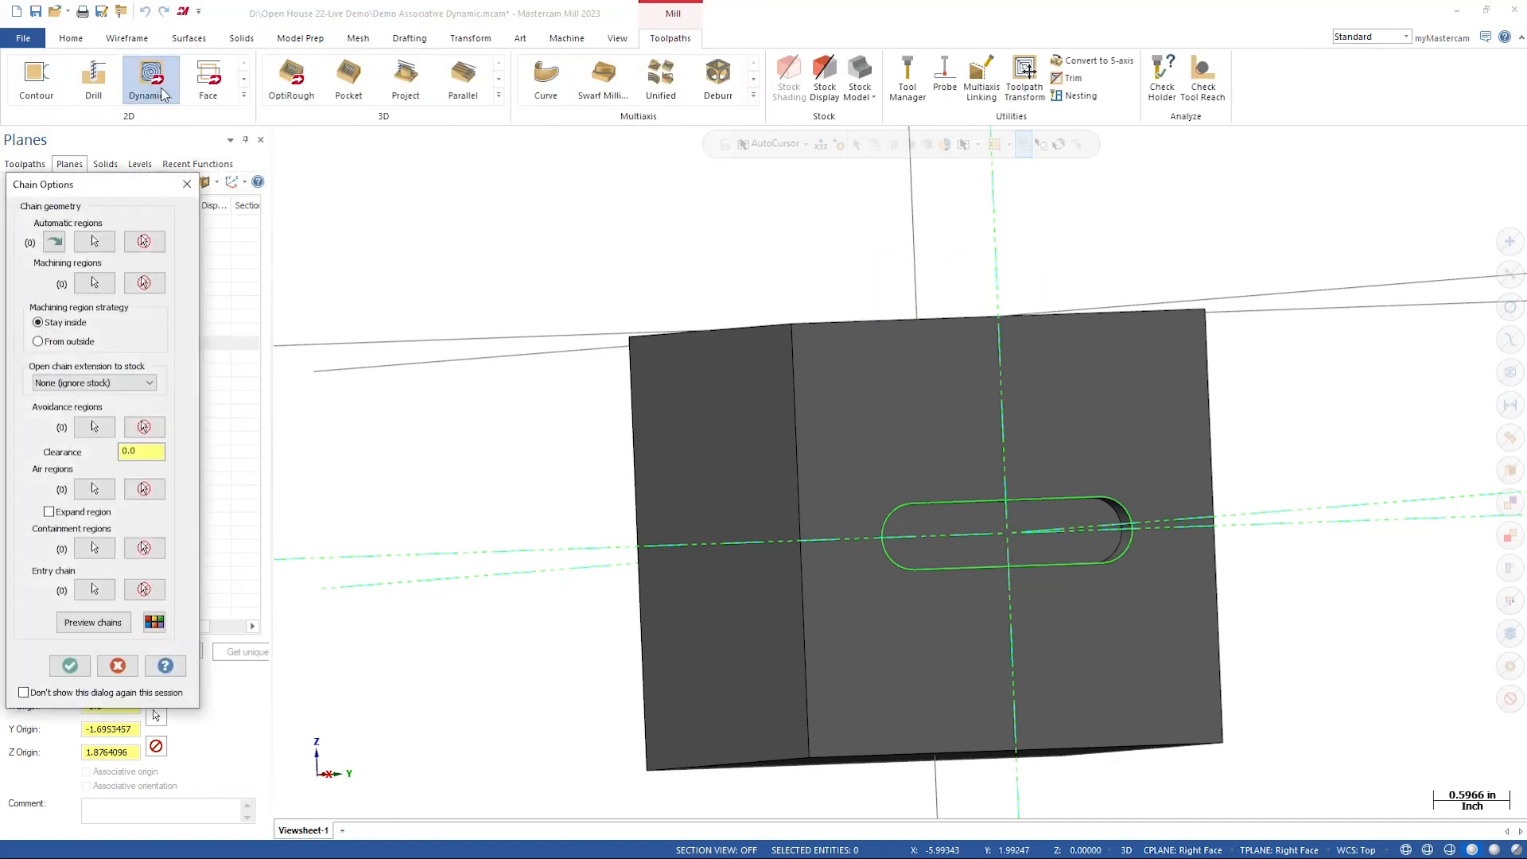
left_click(80, 284)
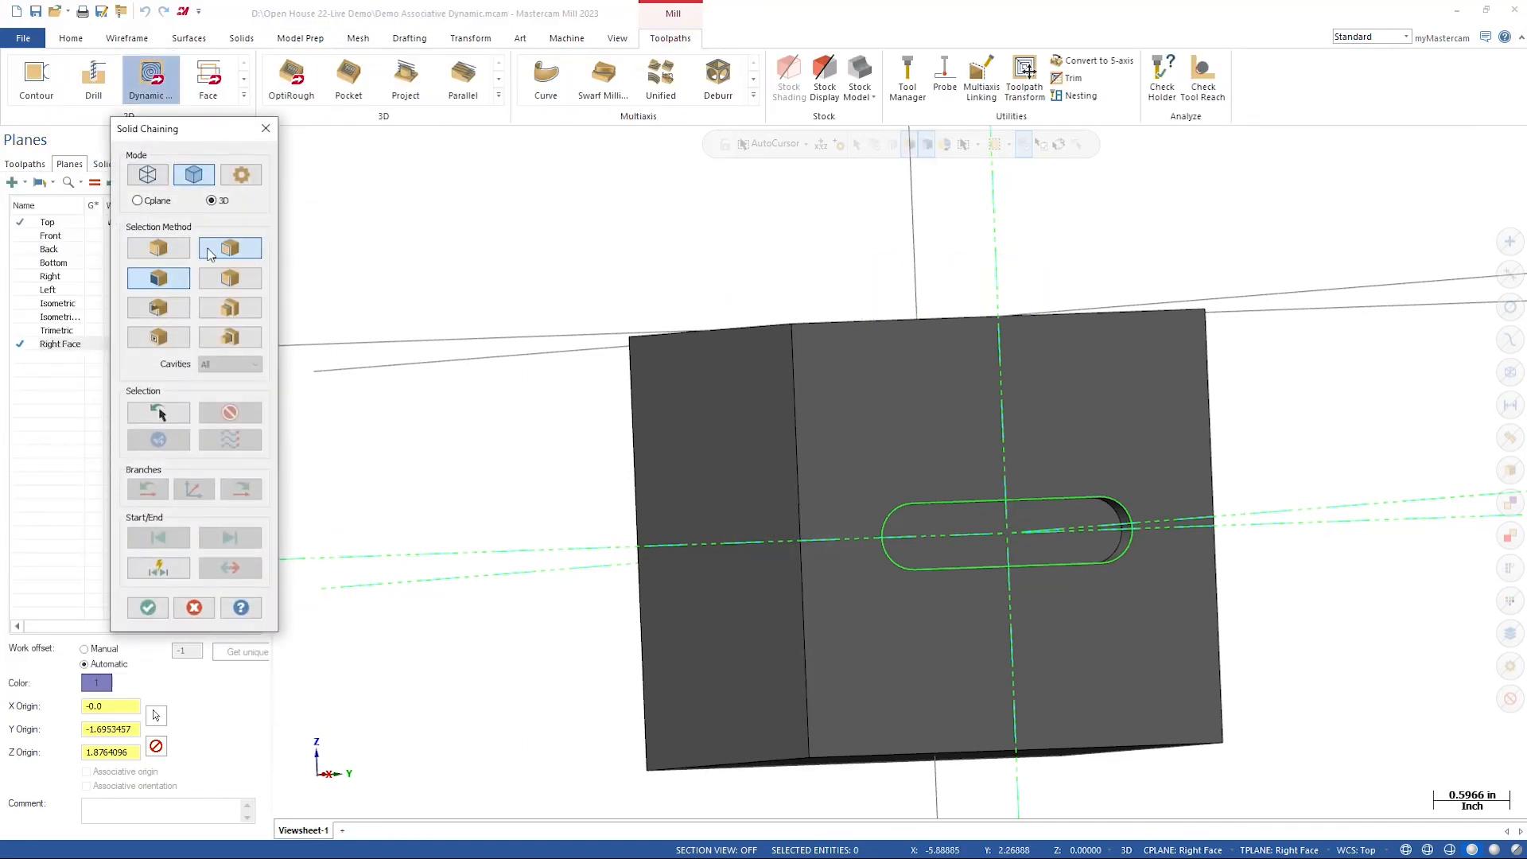
left_click(971, 531)
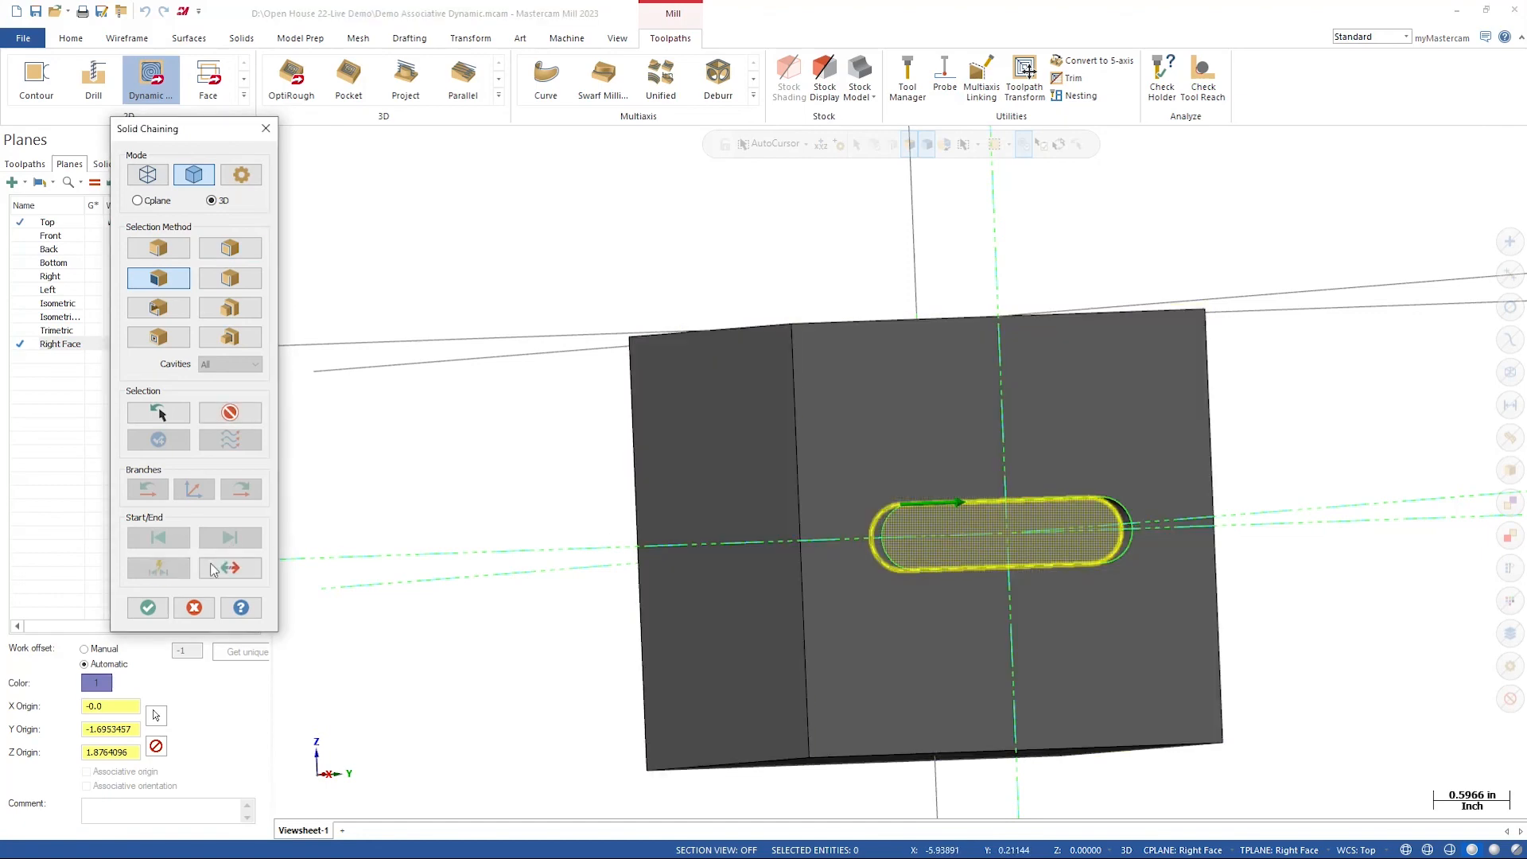
left_click(147, 608)
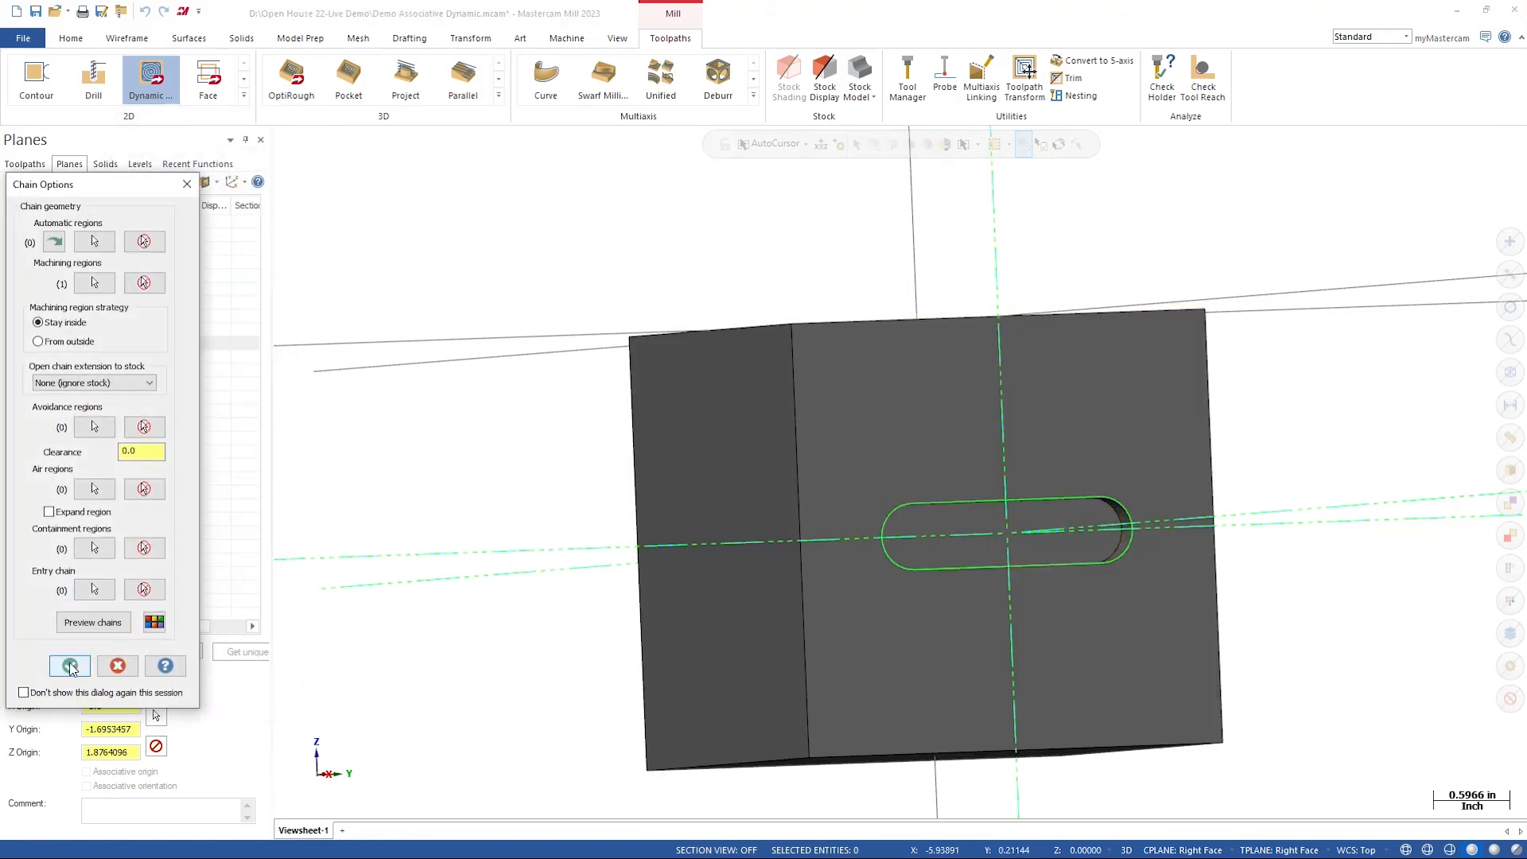
left_click(69, 667)
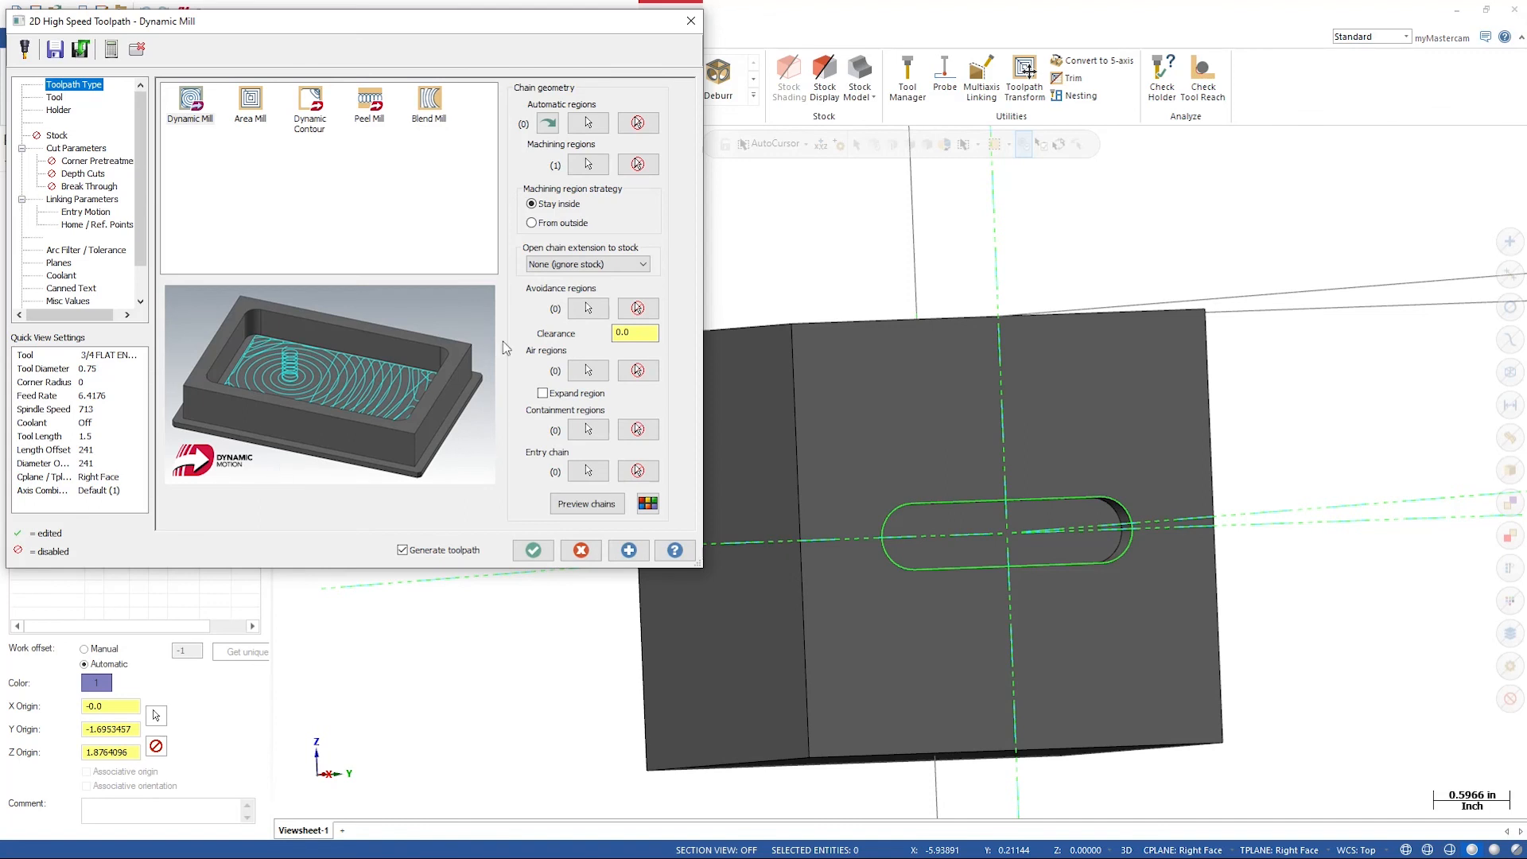
- Create a new flat endmill with a 1/4 inch cutting diameter for the Dynamic Mill toolpath
left_click(53, 97)
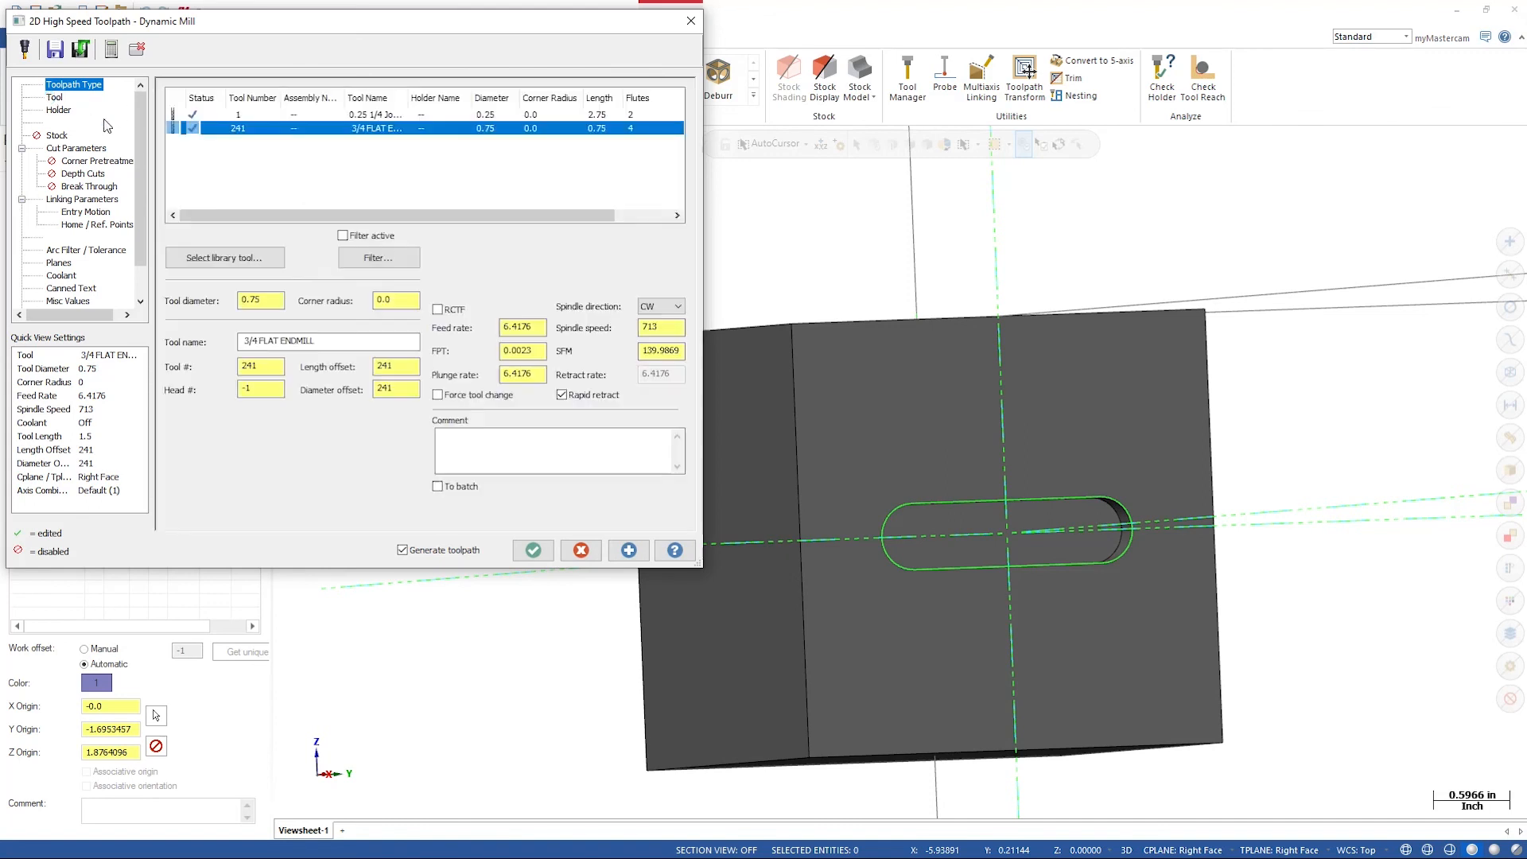
right_click(360, 169)
left_click(390, 195)
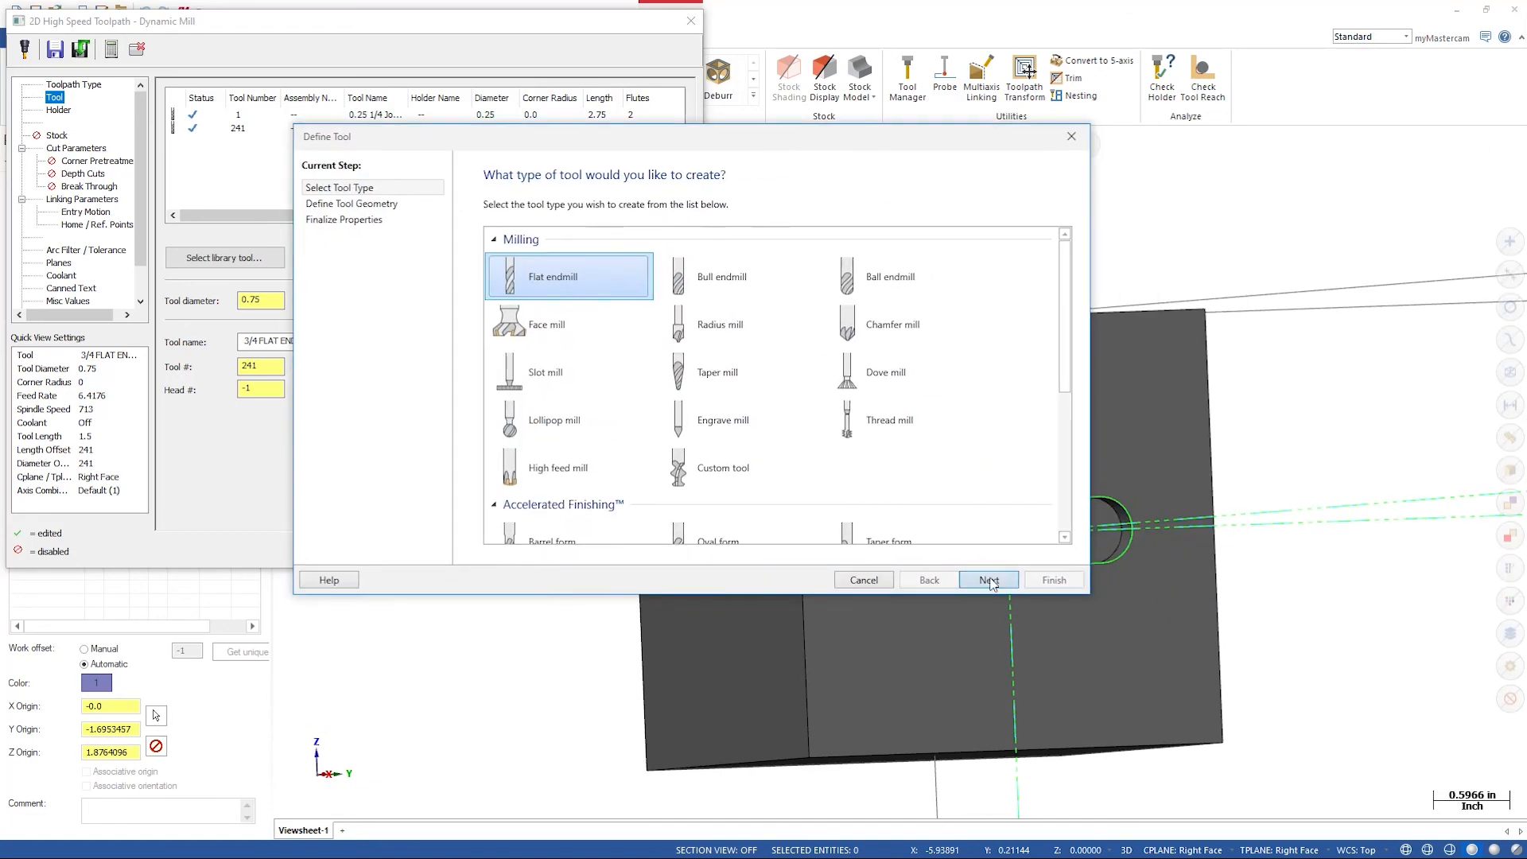
left_click(989, 580)
type("1/")
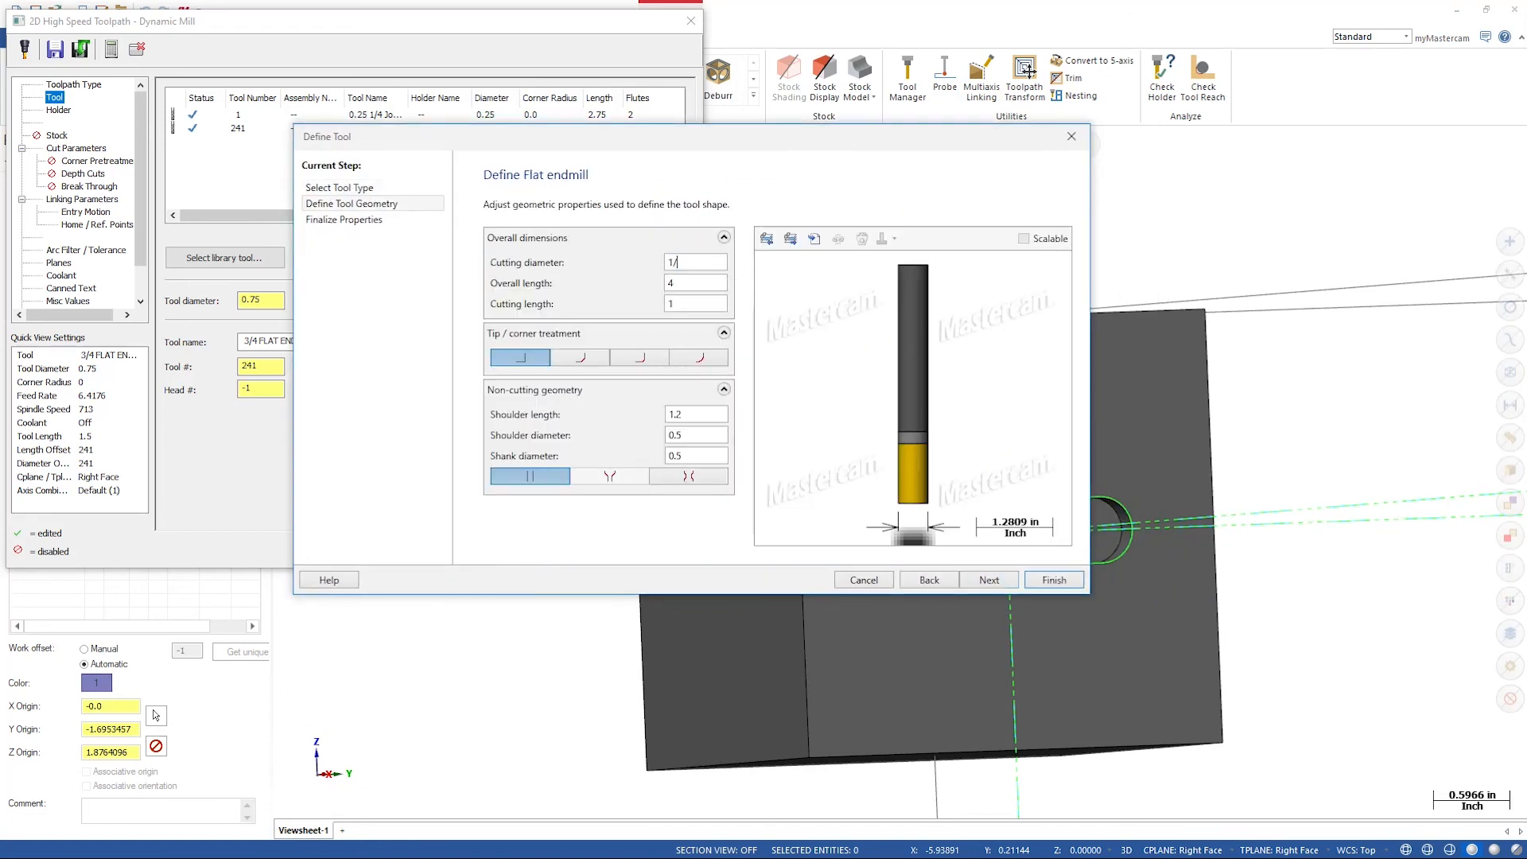
type("4")
key("Tab")
left_click(1054, 579)
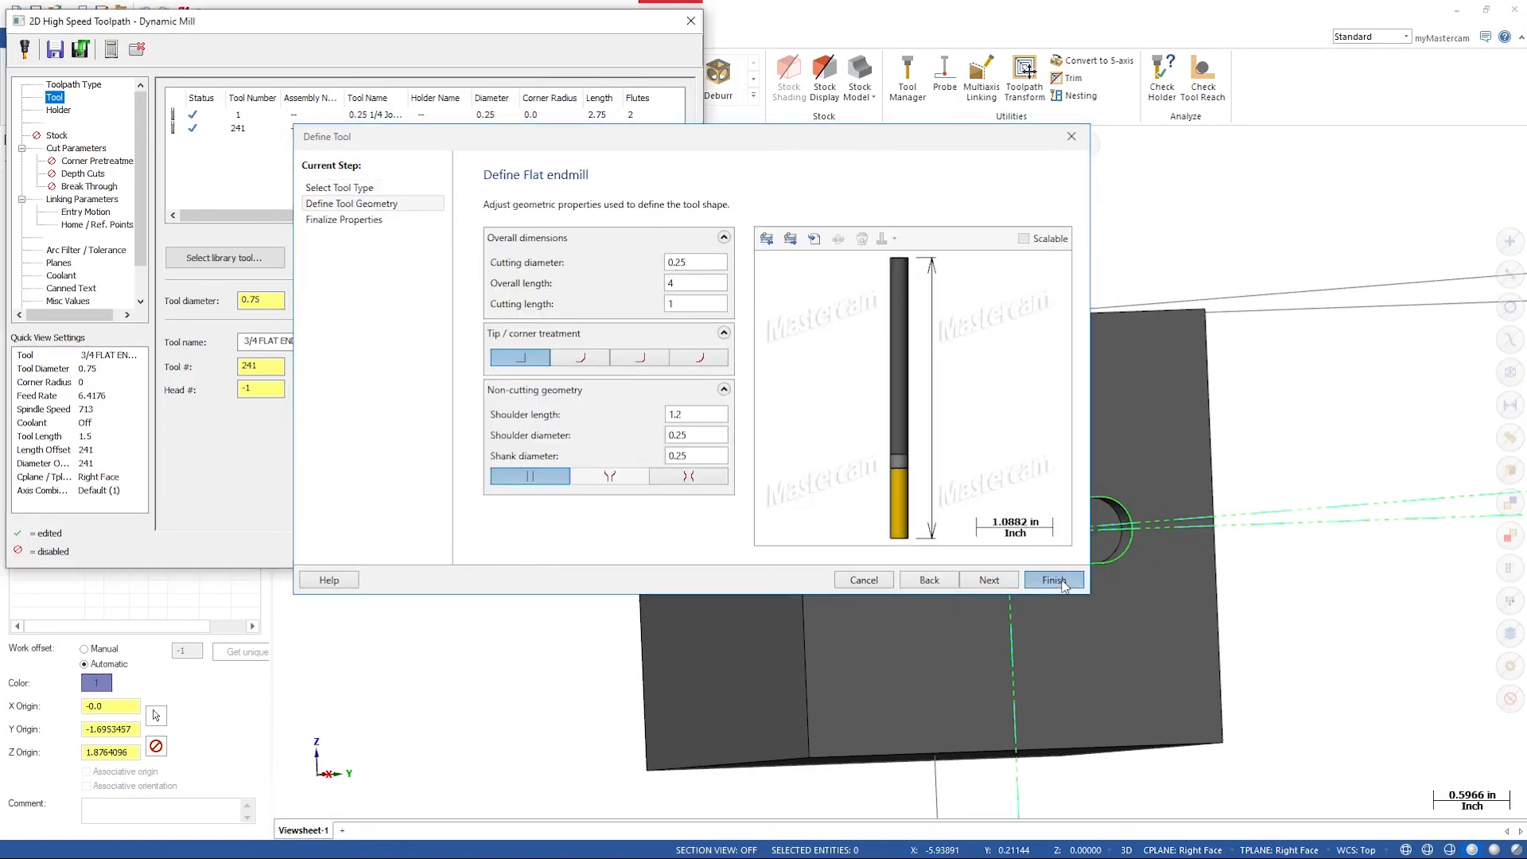
- Set the stock to leave on walls and floors to 0 in the Dynamic Mill cut parameters
left_click(92, 149)
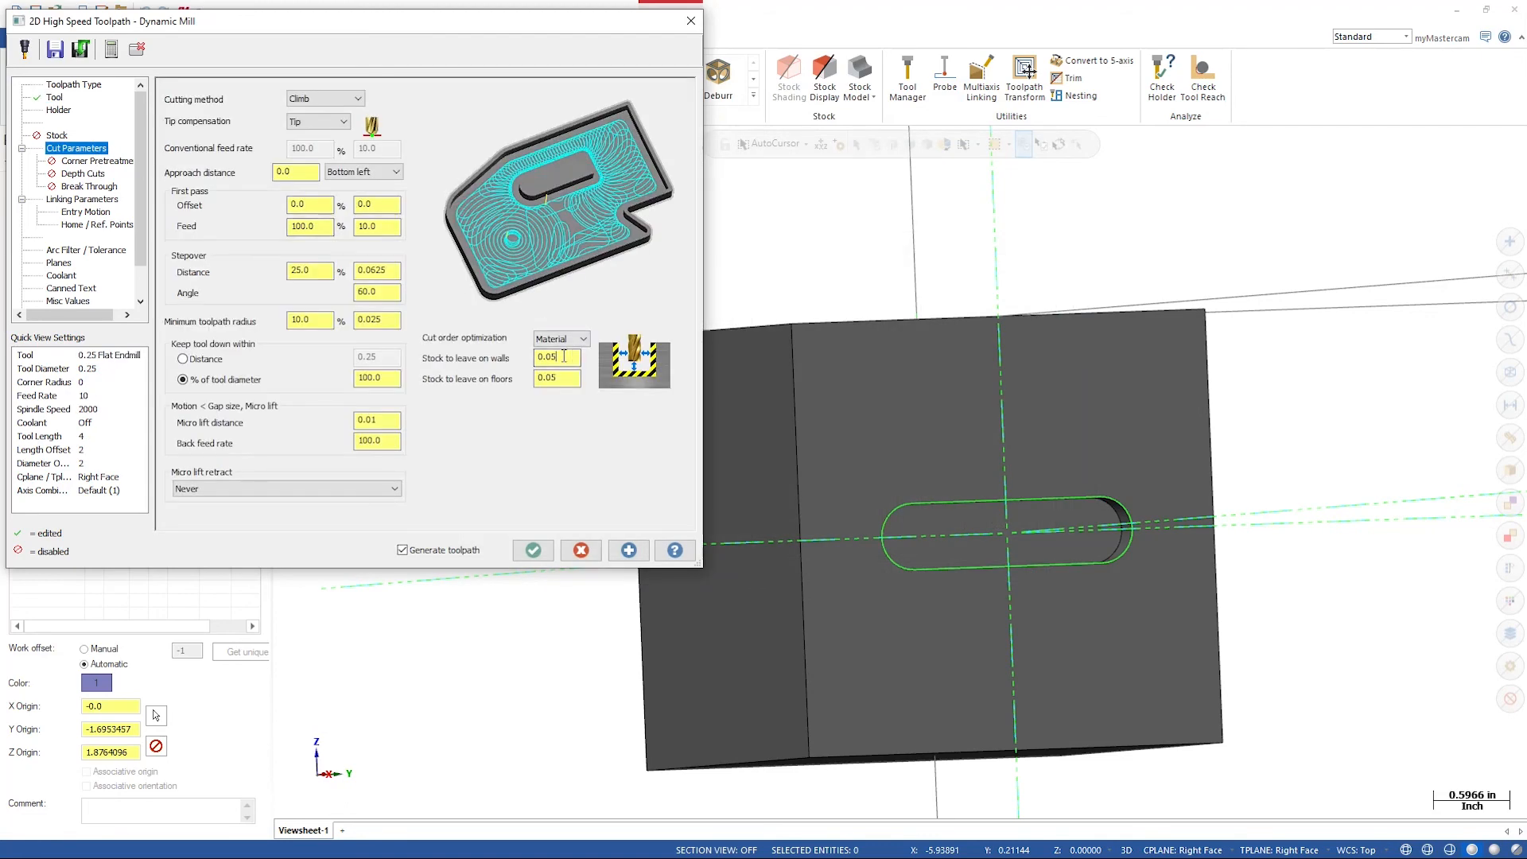
left_click_drag(564, 356, 449, 362)
type("0")
key("Tab")
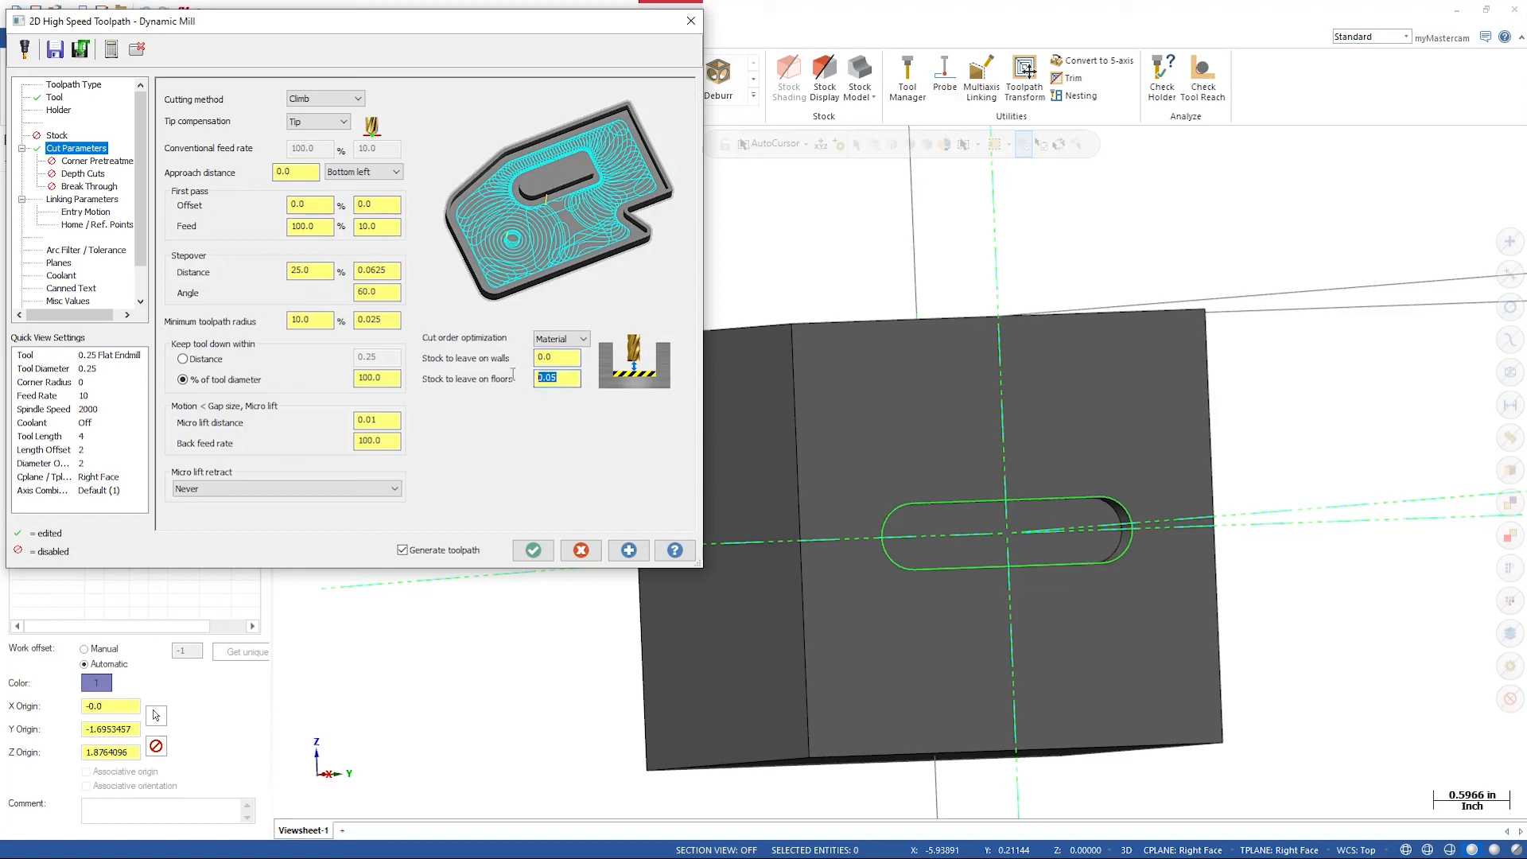
type("0")
left_click(291, 269)
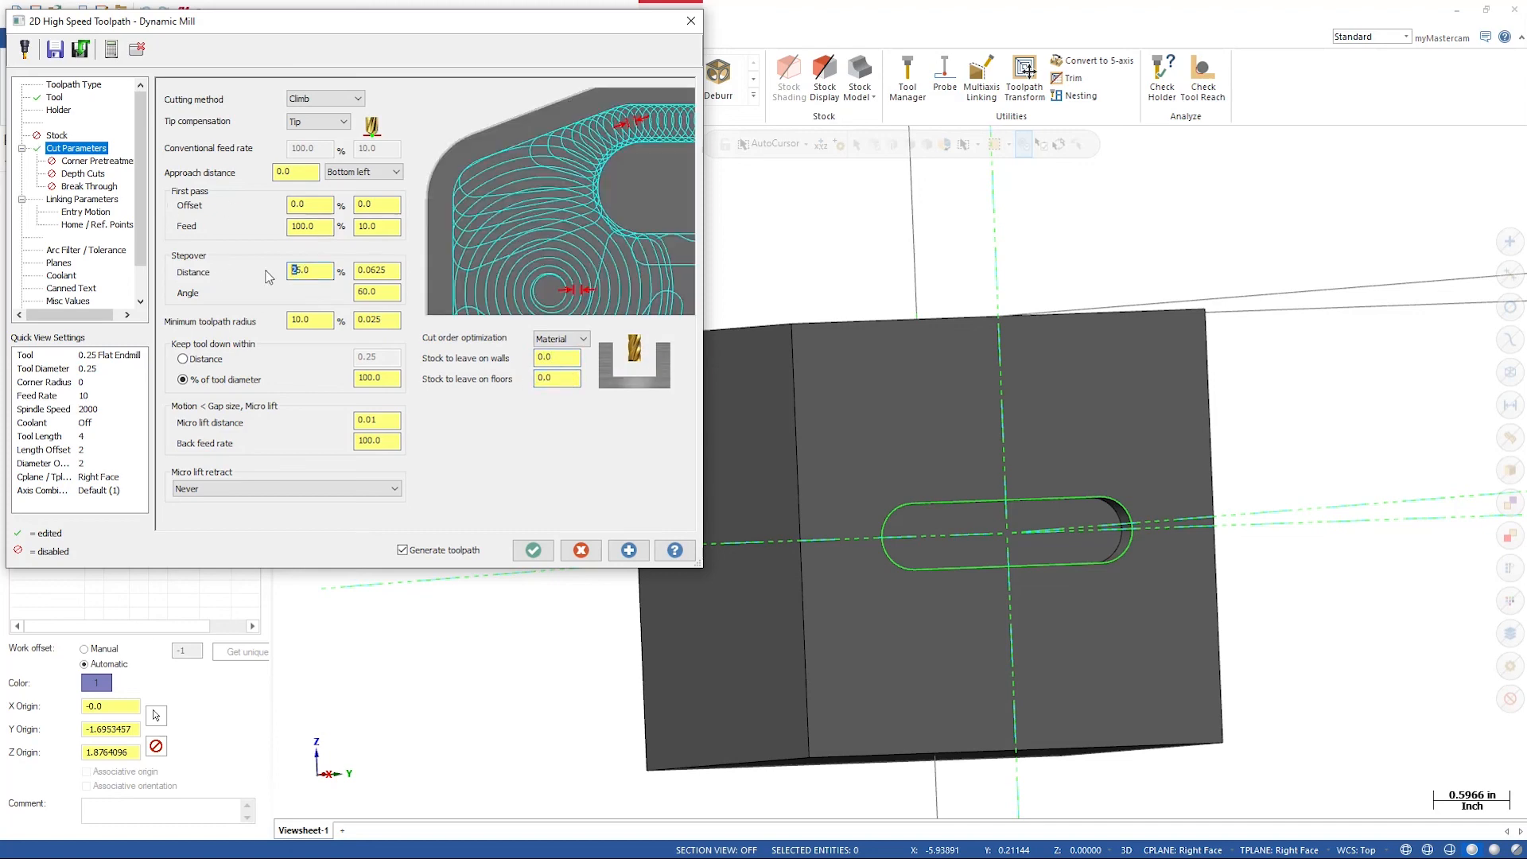
key("Tab")
- Enable depth cuts for the Dynamic Mill toolpath
left_click(83, 174)
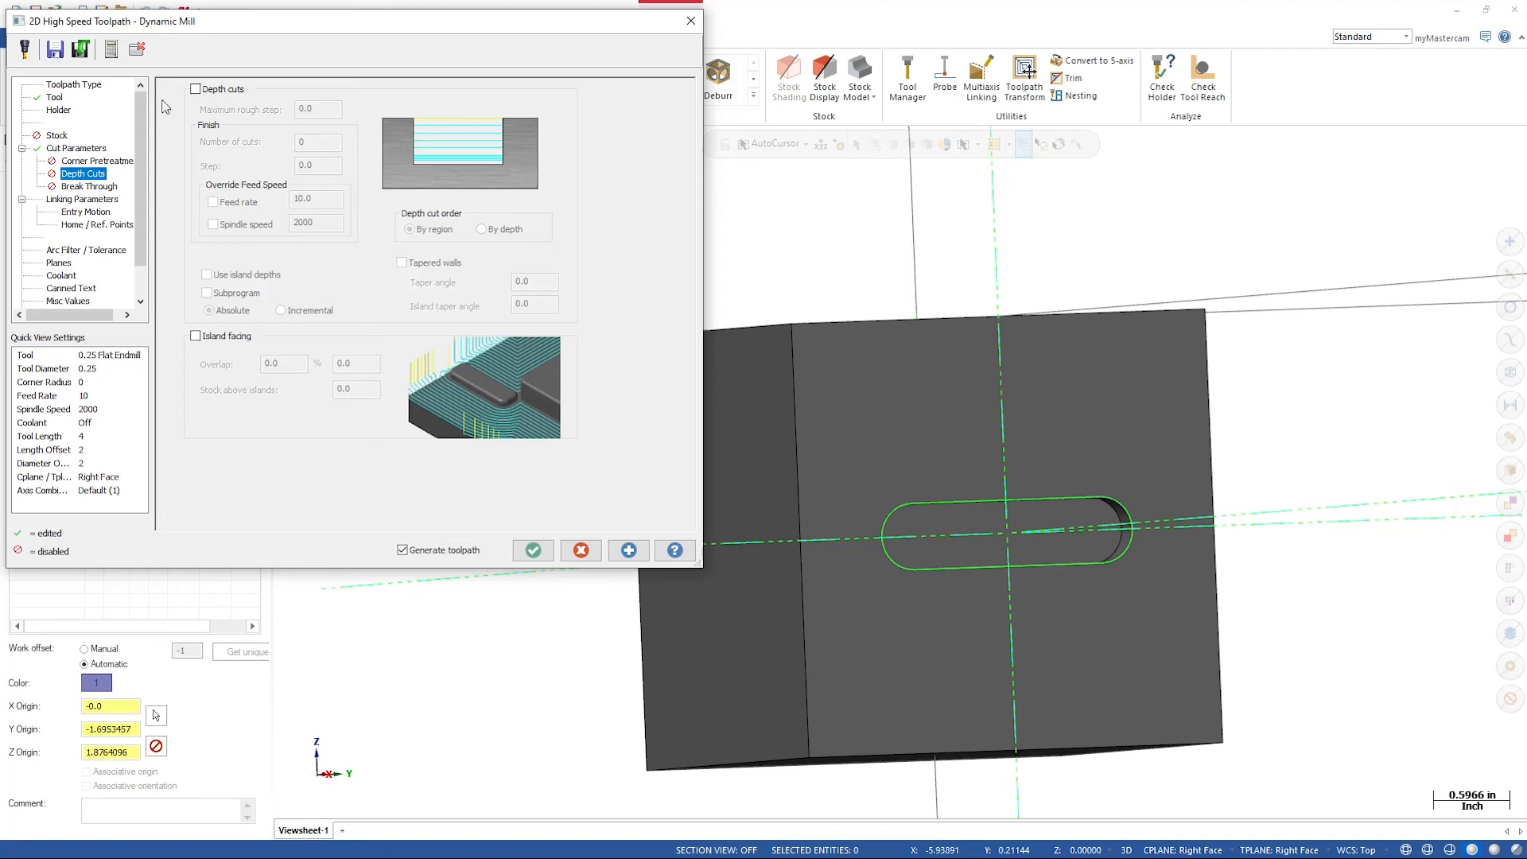
left_click(195, 89)
key("Tab")
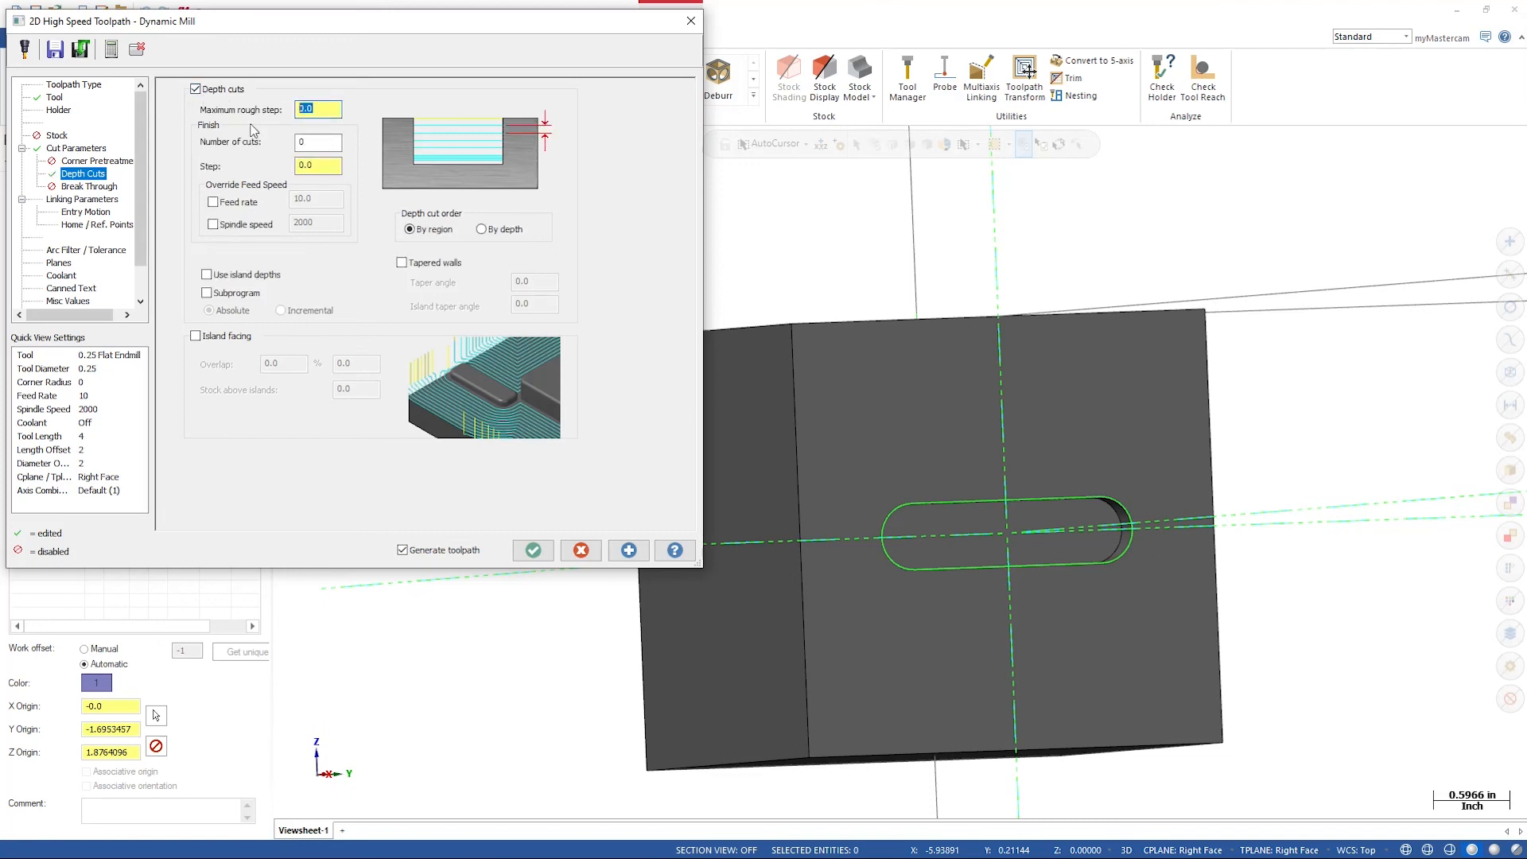
- Make the retract, feed plane and top of stock heights associative in the linking parameters
left_click(85, 211)
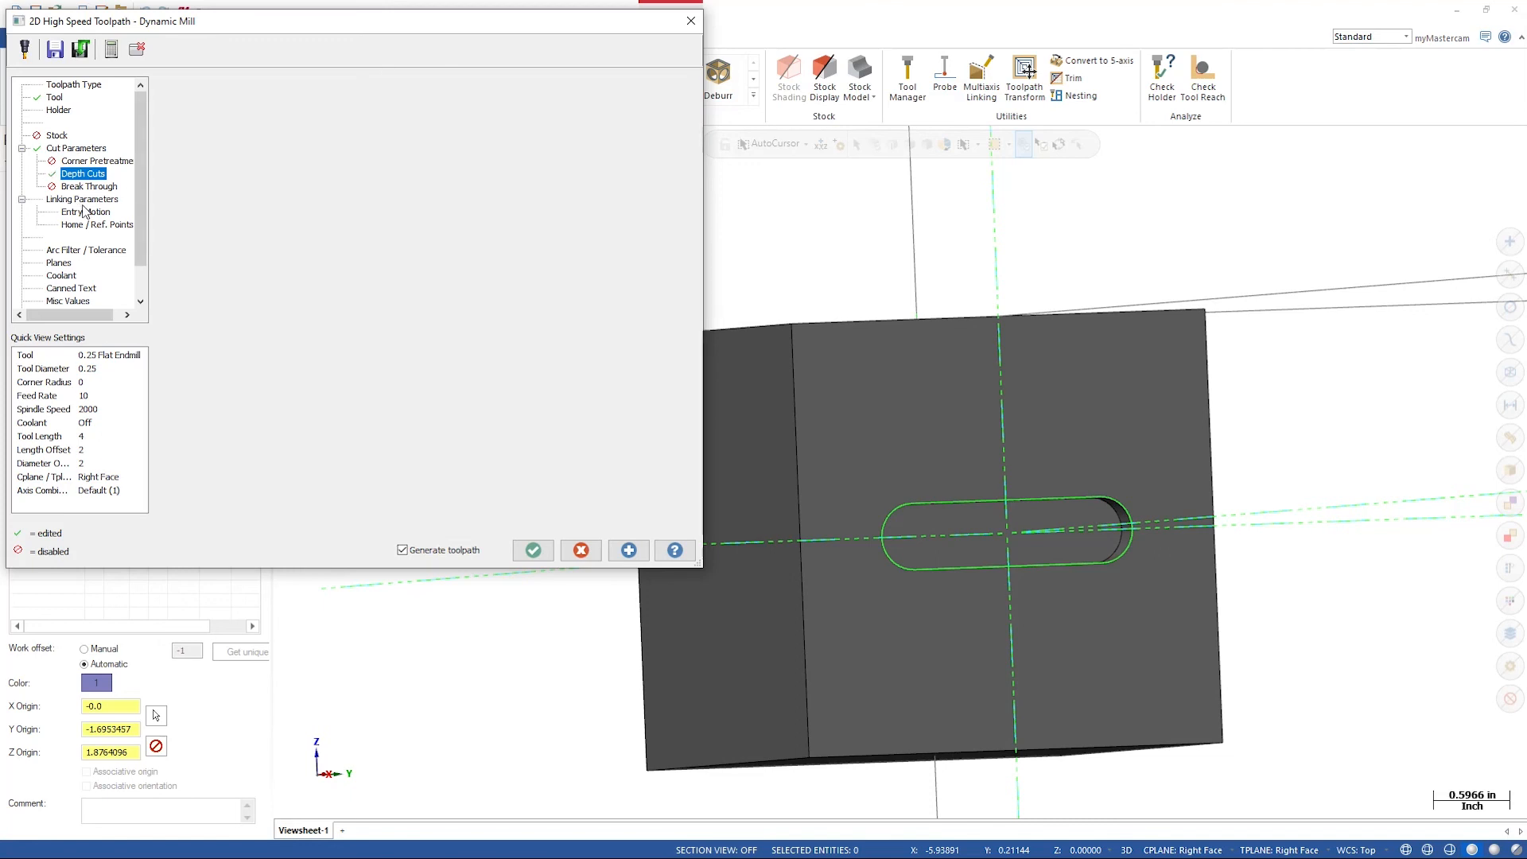
left_click(494, 272)
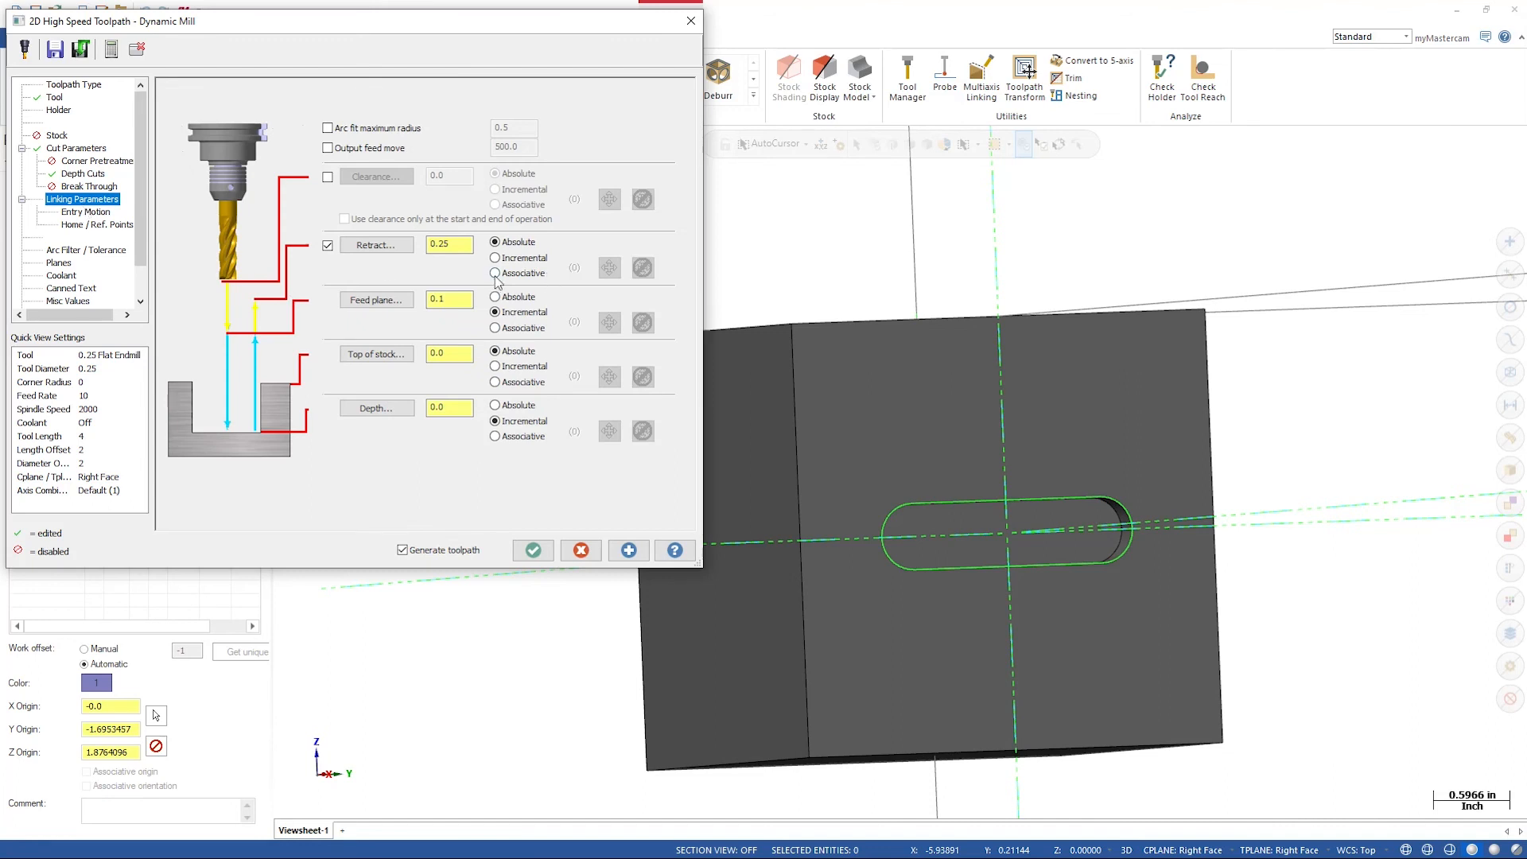
left_click(495, 327)
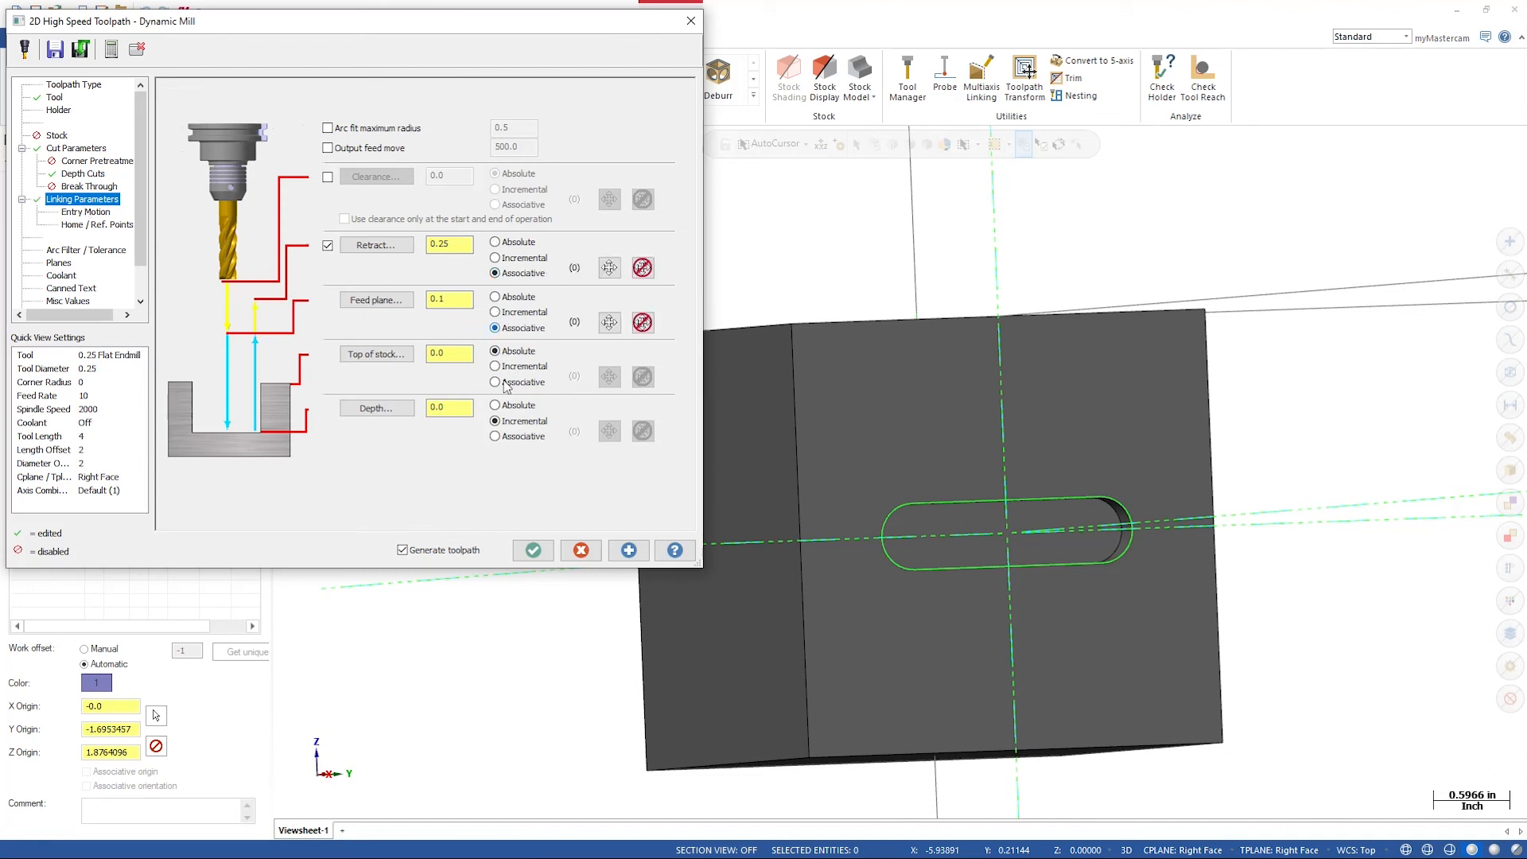
left_click(495, 382)
- Link retract to the slot's upper edge midpoint, feed plane to its lower edge midpoint, and top of stock to its left arc
left_click(609, 267)
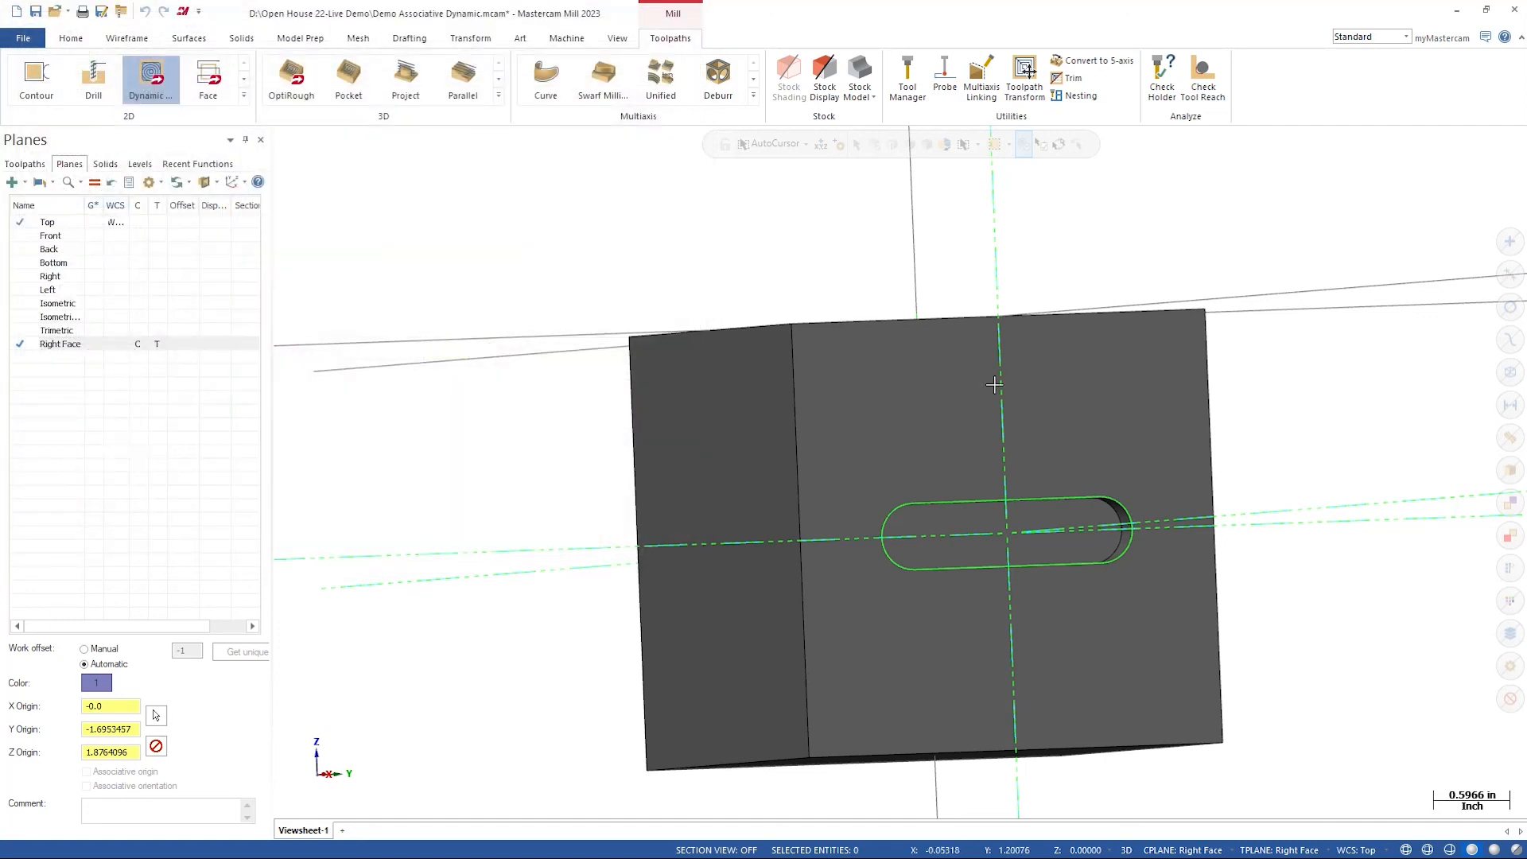
left_click(1008, 505)
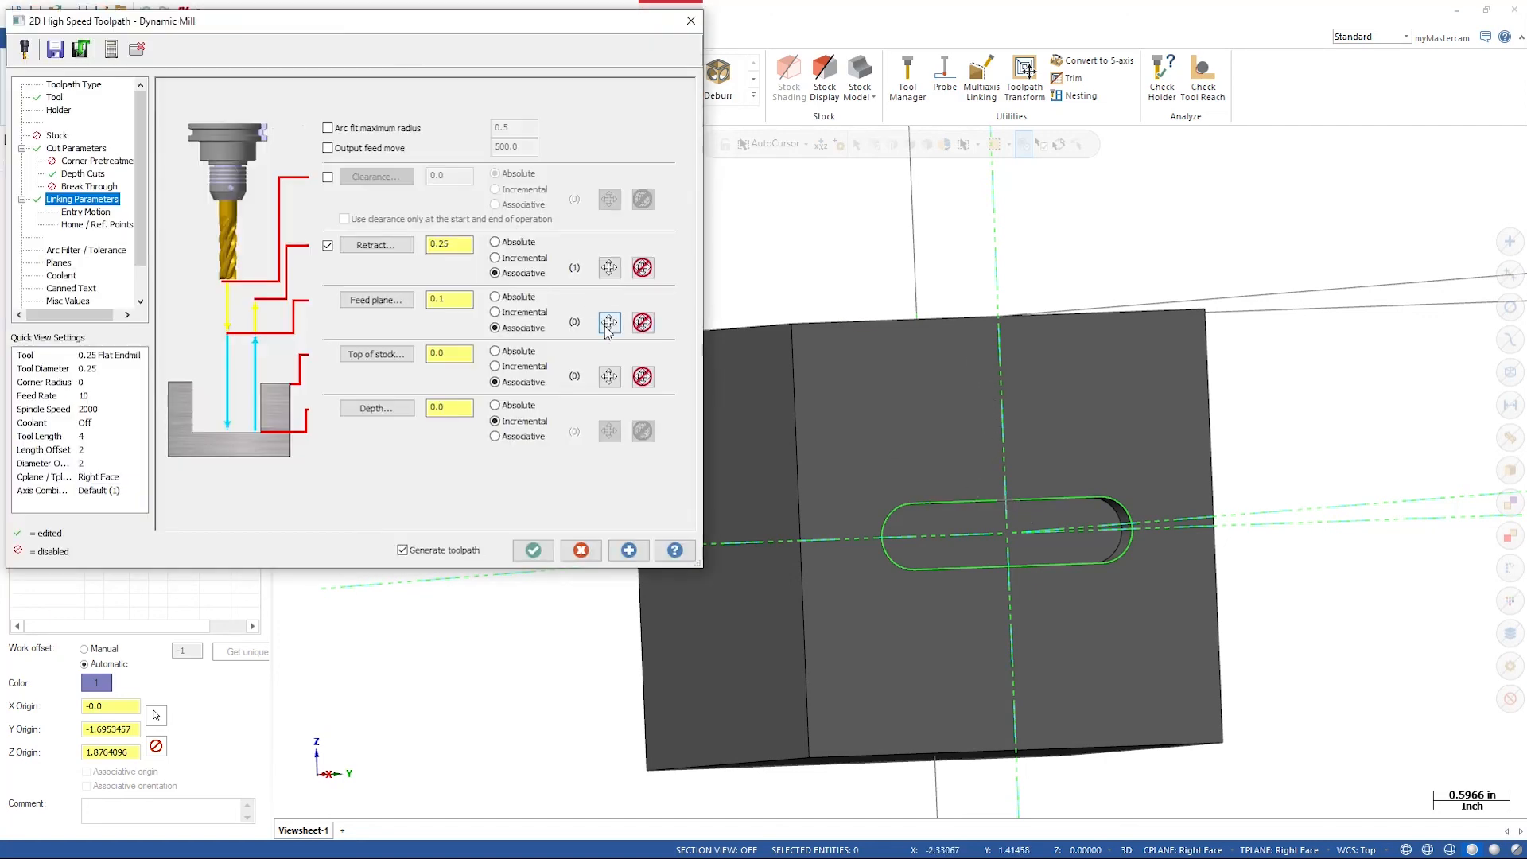
left_click(1012, 568)
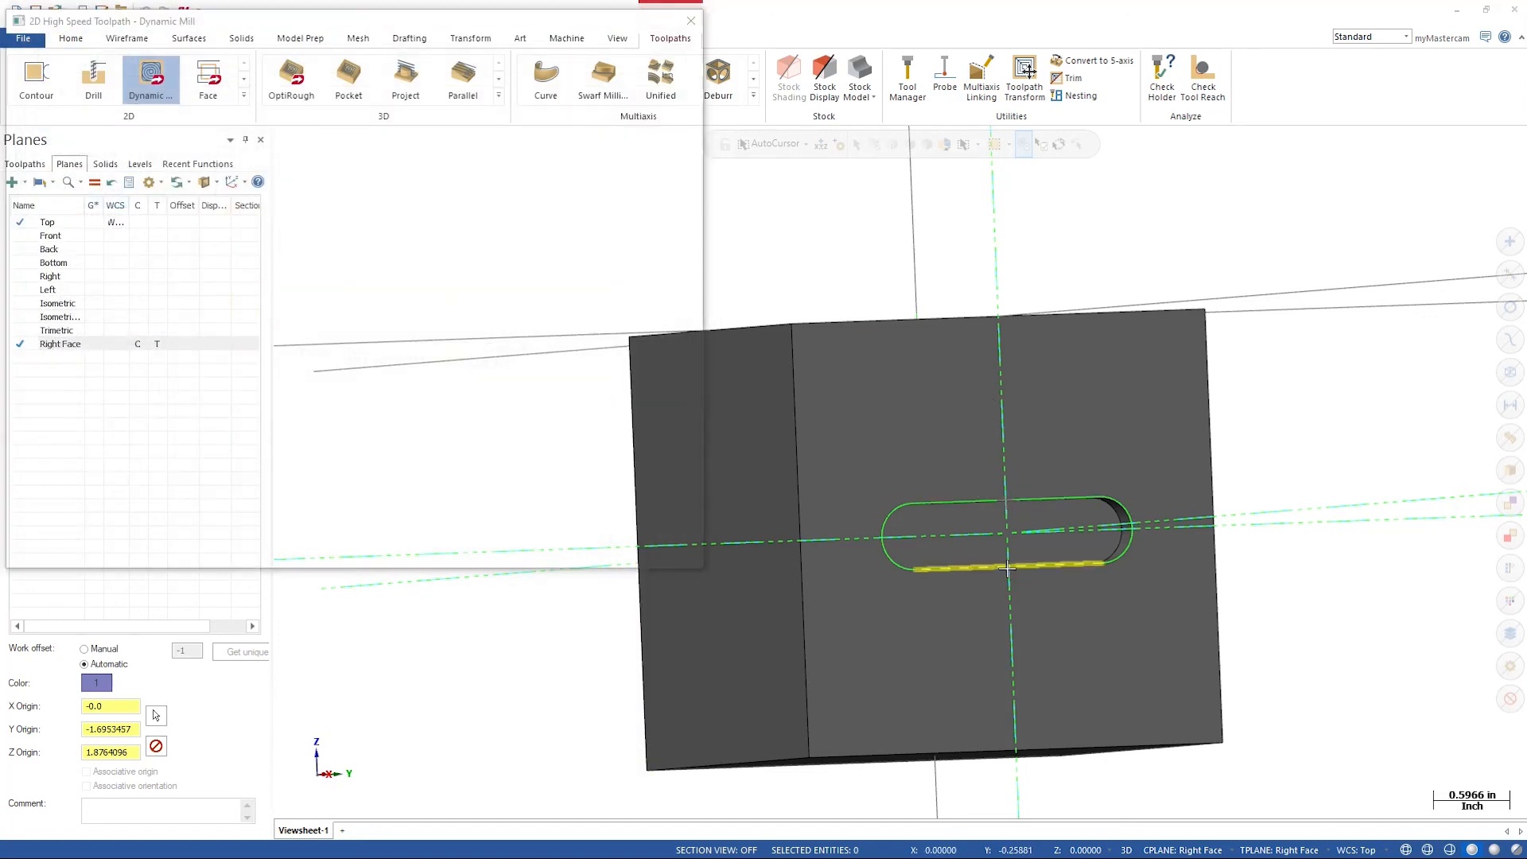
left_click(609, 376)
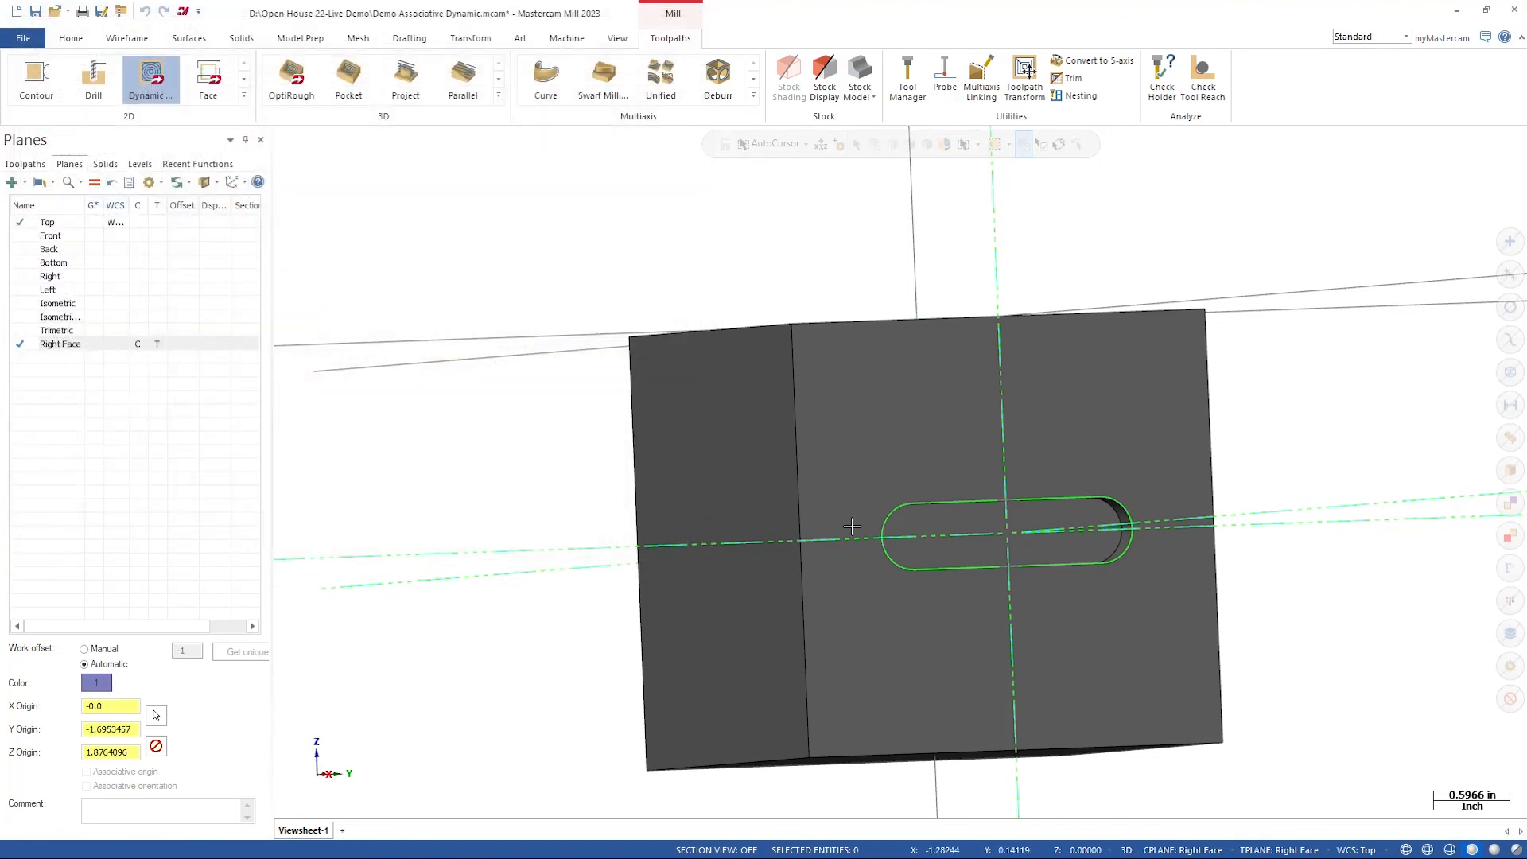
left_click(876, 537)
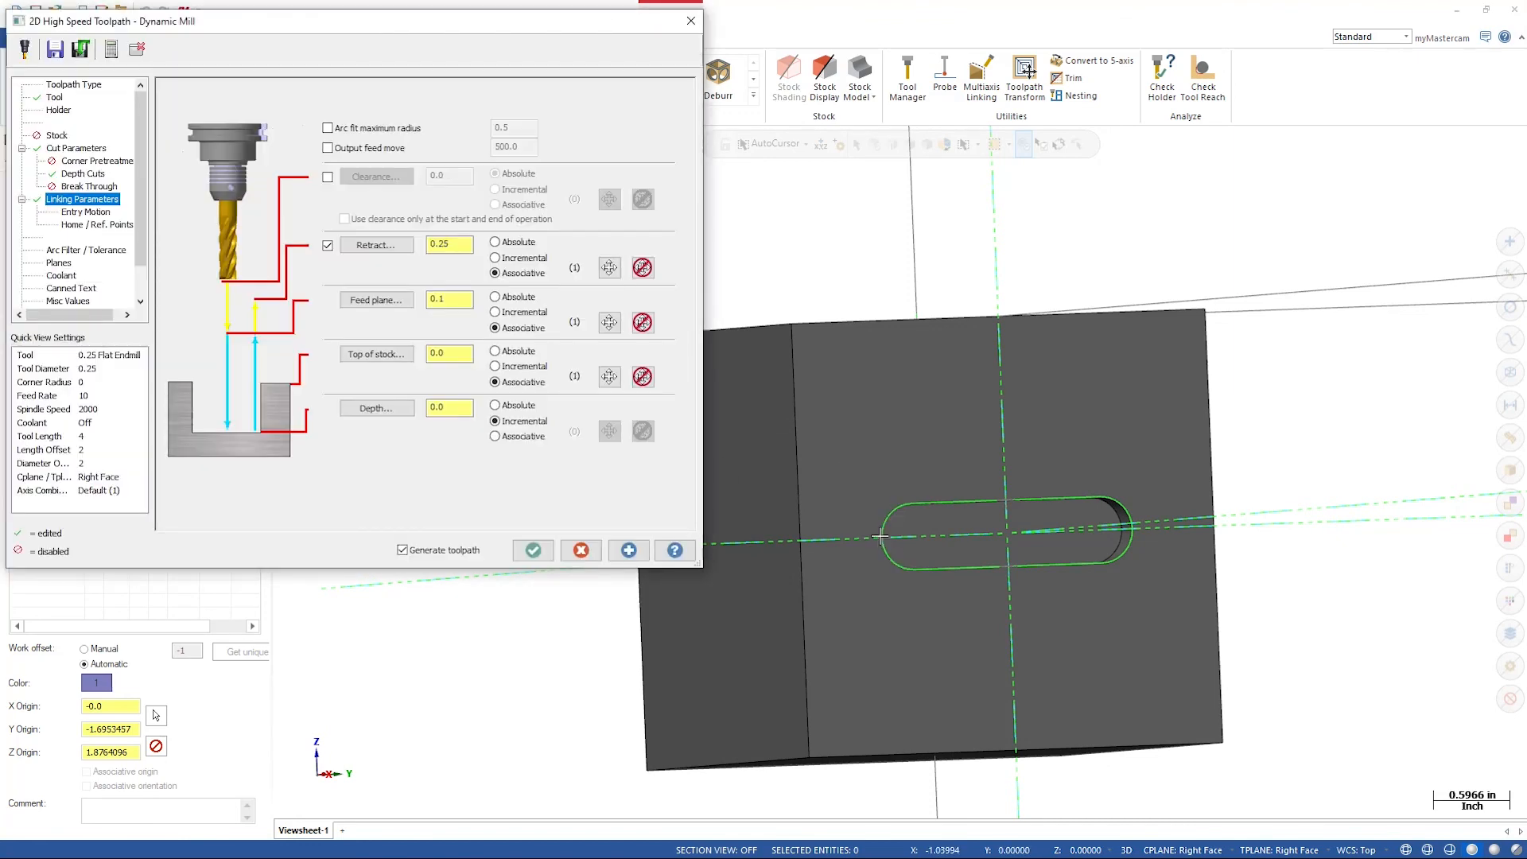
- Generate the Dynamic Mill toolpath in the slot and accept its parameters
left_click(629, 551)
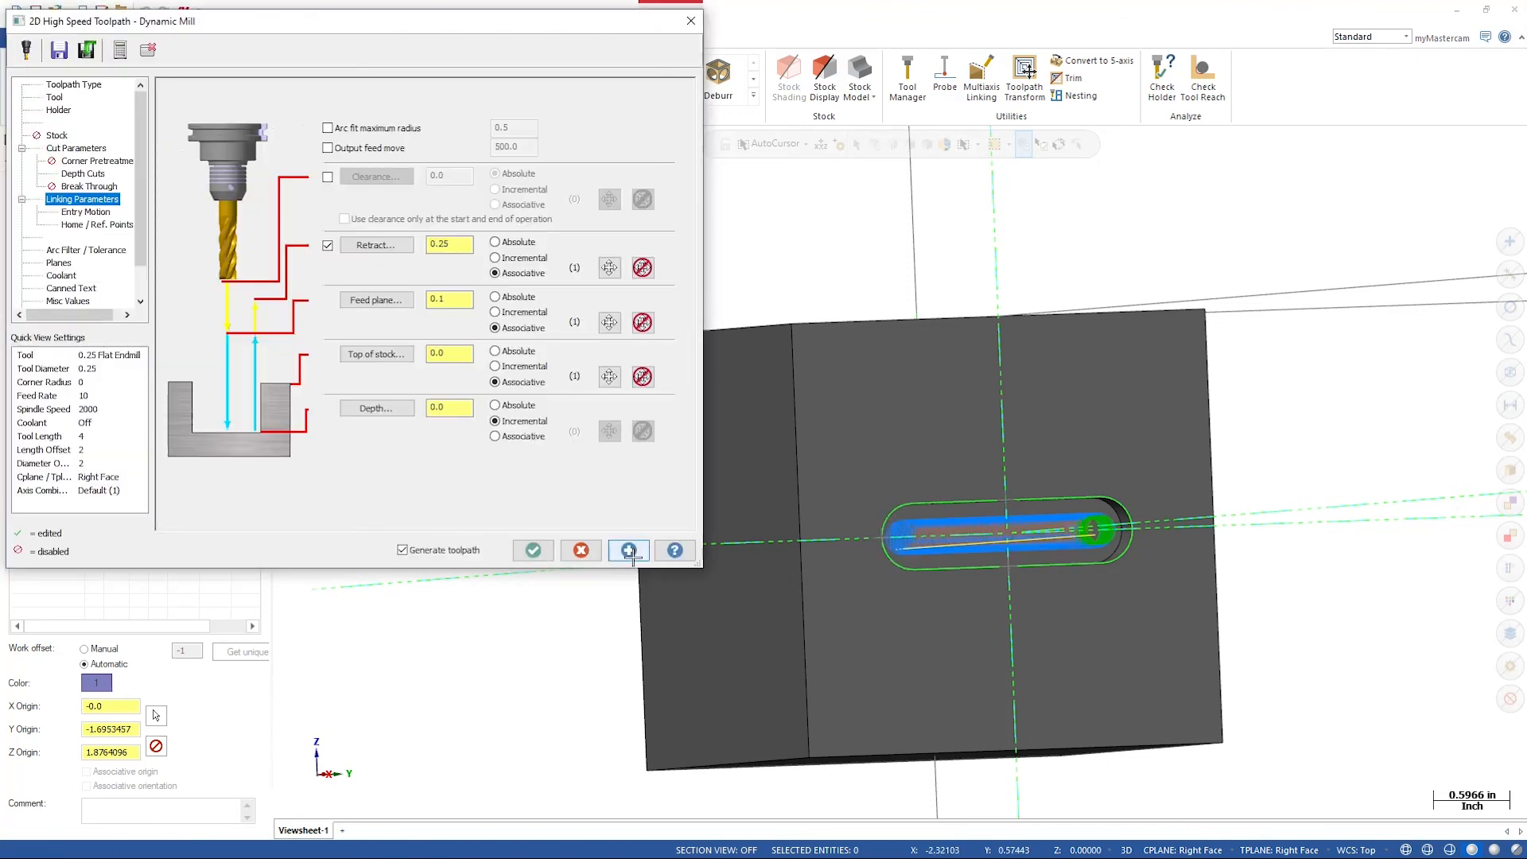
left_click(533, 550)
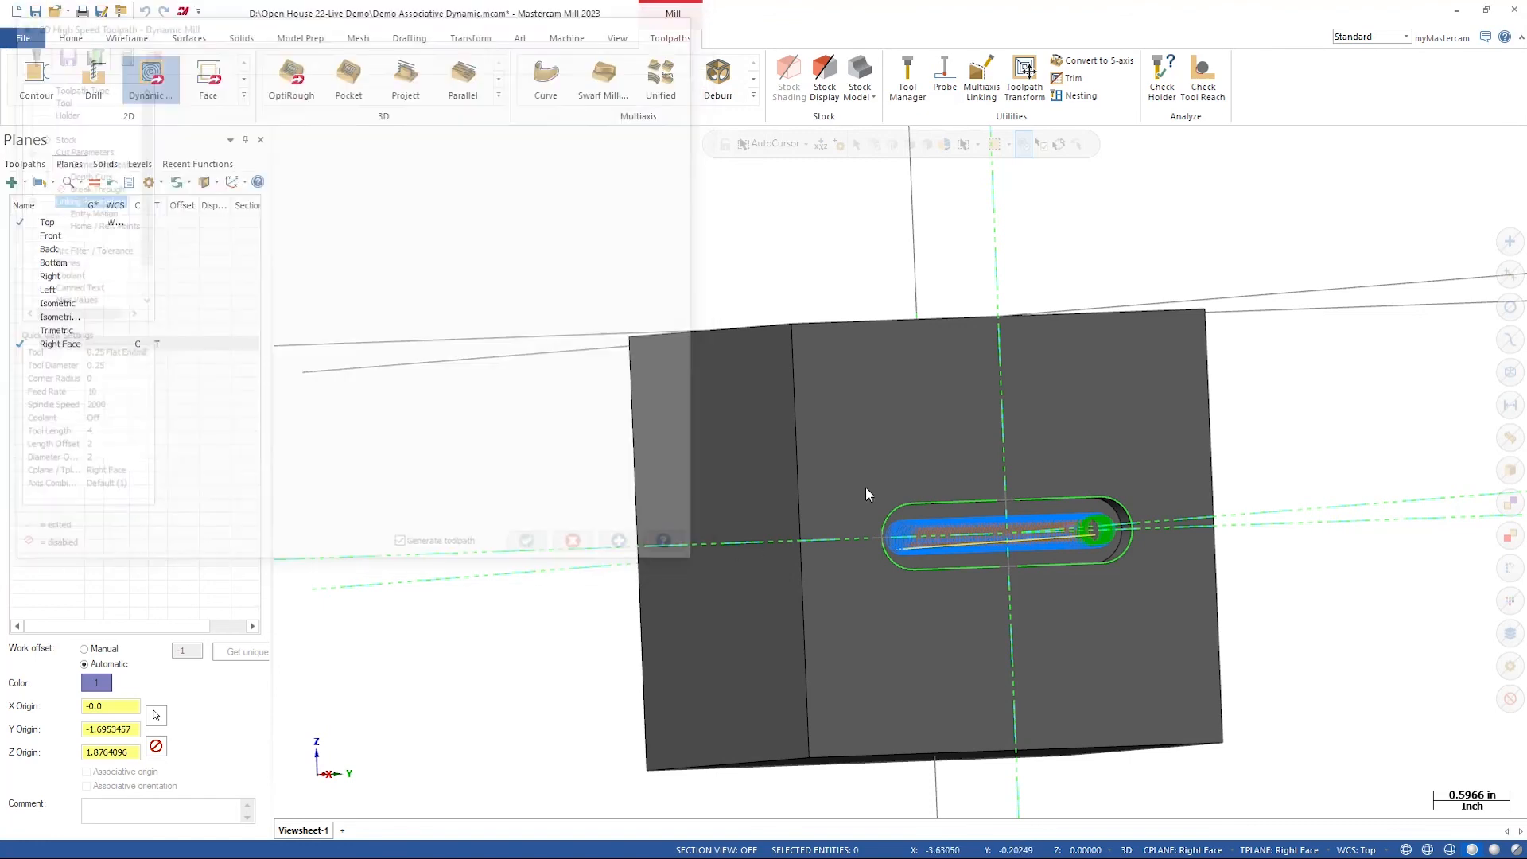
mouse_move(1078, 456)
middle_mouse_down()
mouse_move(1019, 429)
mouse_move(1073, 454)
middle_mouse_up()
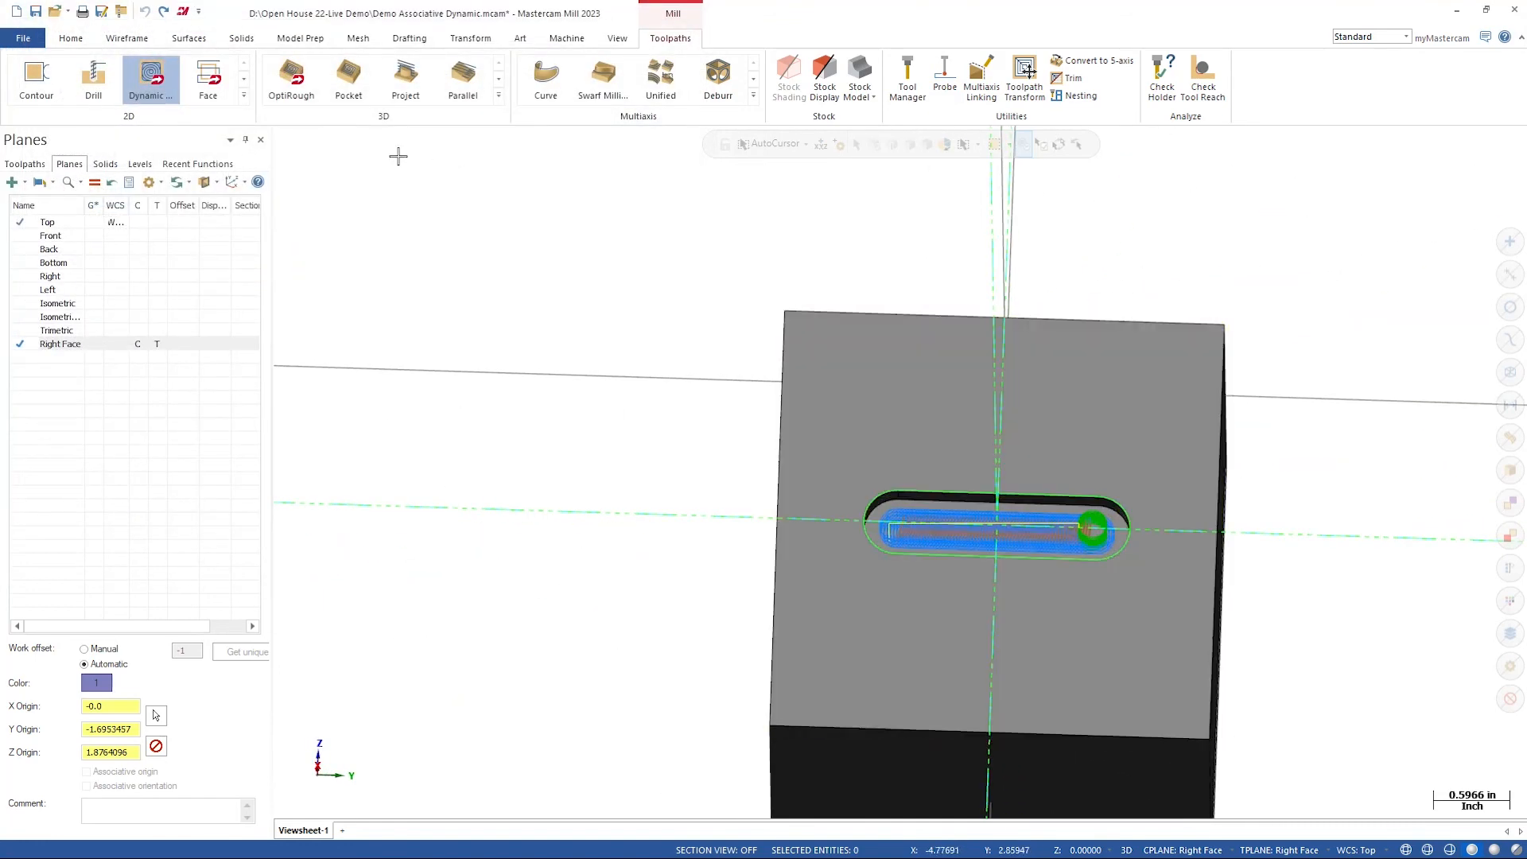
- Move the whole slot feature upward on the block's face, toward its upper edge, with the solid Move tool
left_click(321, 39)
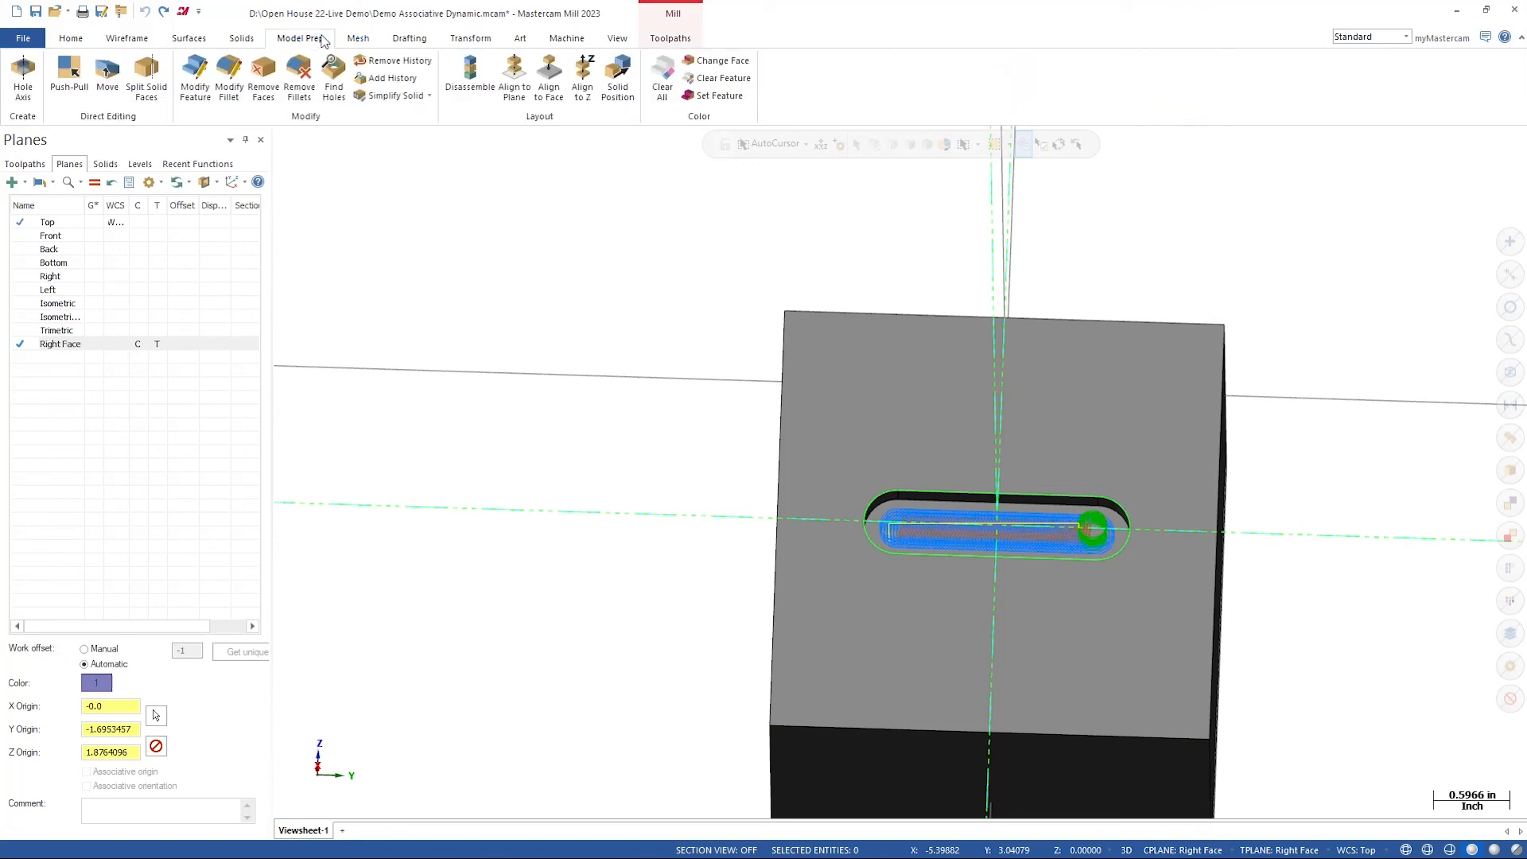
left_click(107, 78)
left_click(999, 529)
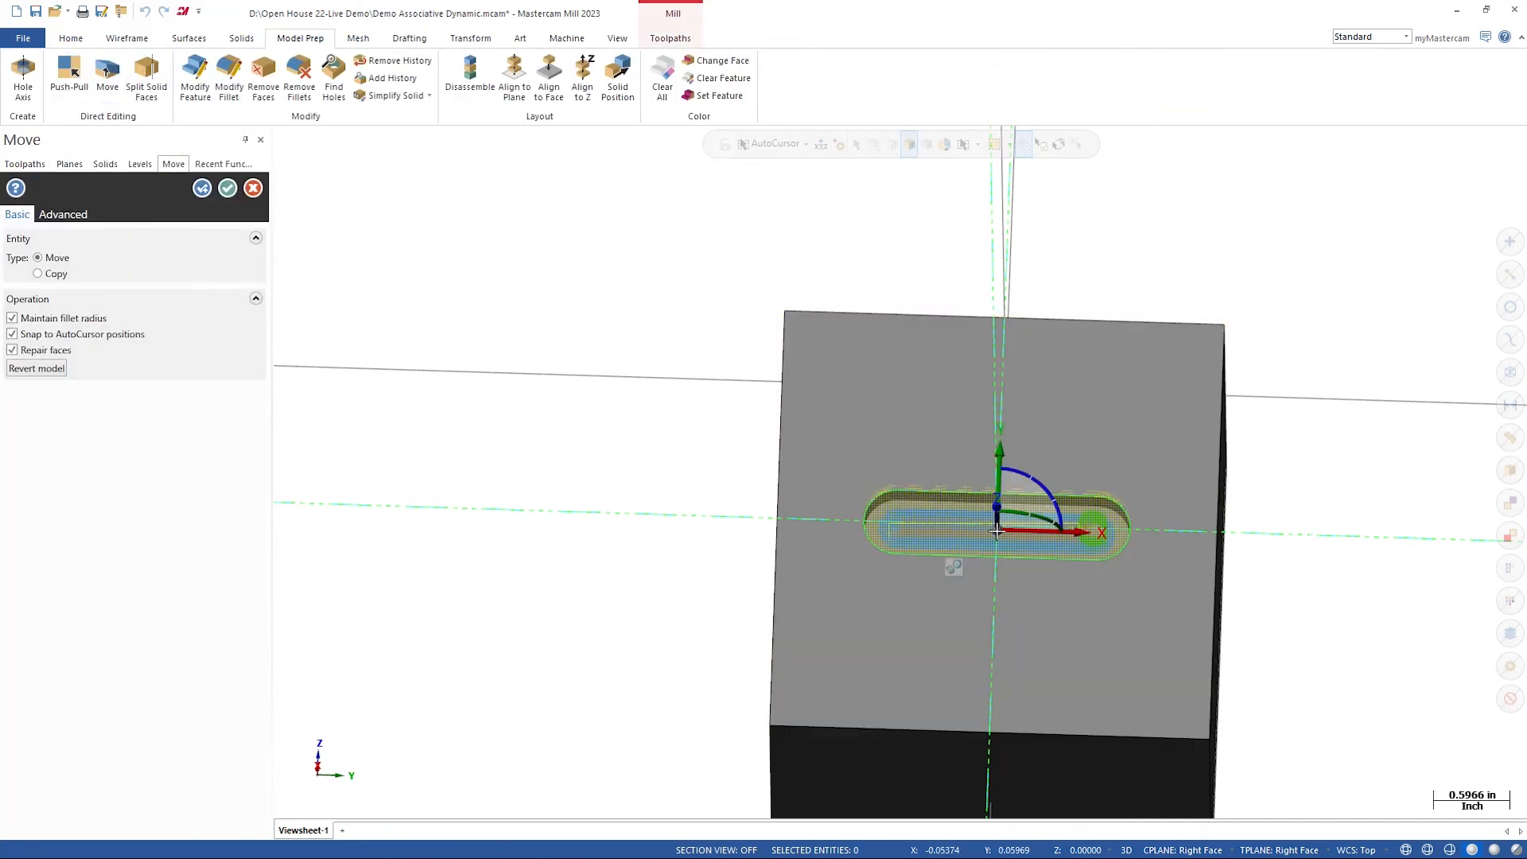
left_click_drag(996, 531, 983, 415)
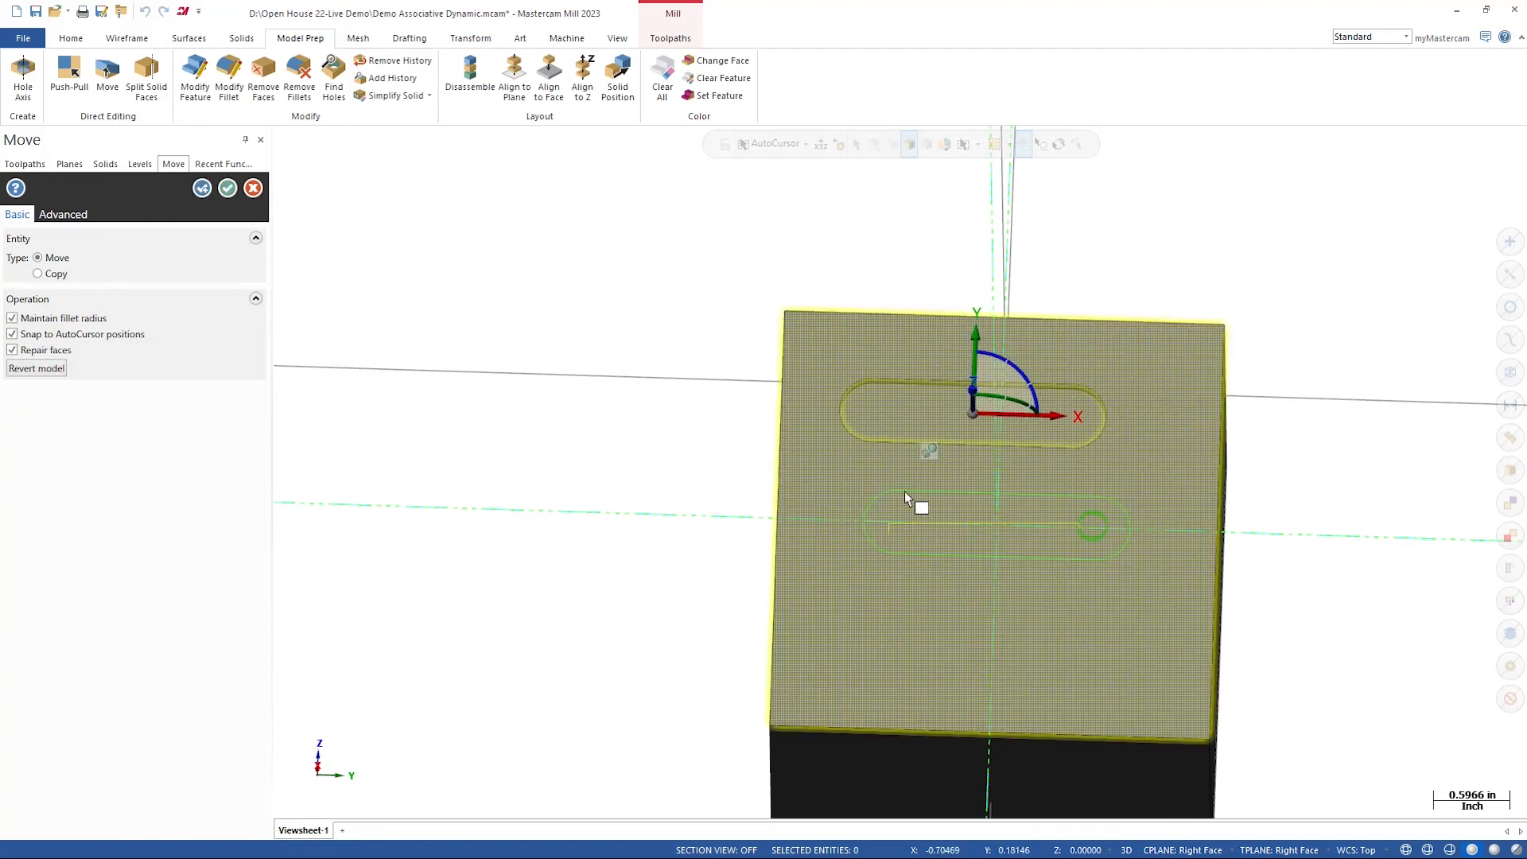
left_click(227, 187)
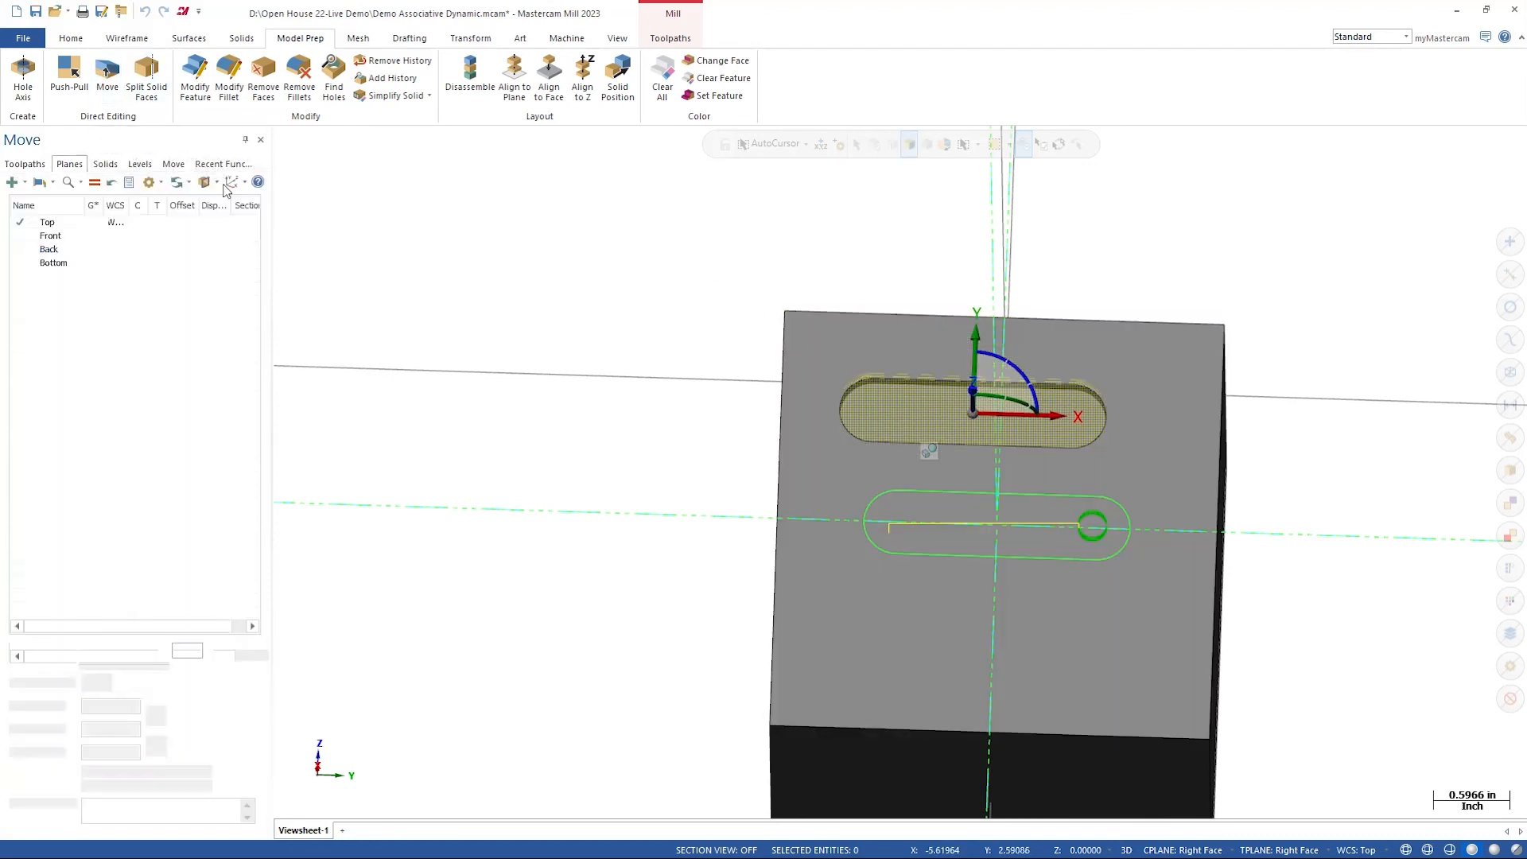
- Enlarge the moved slot by offsetting its side walls outward with Push-Pull
left_click(70, 73)
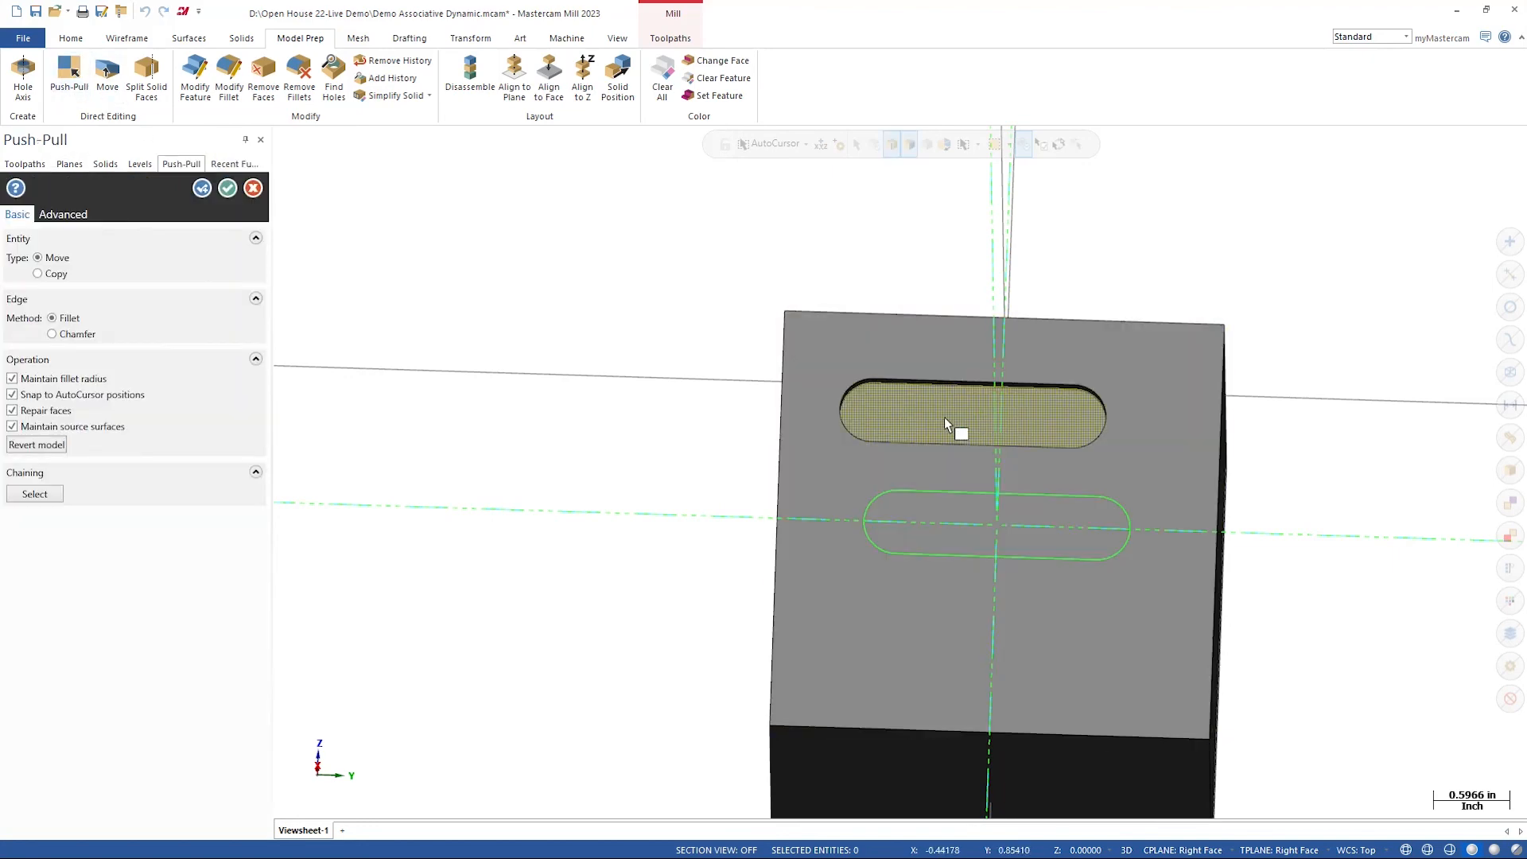
middle_click_drag(943, 410, 914, 452)
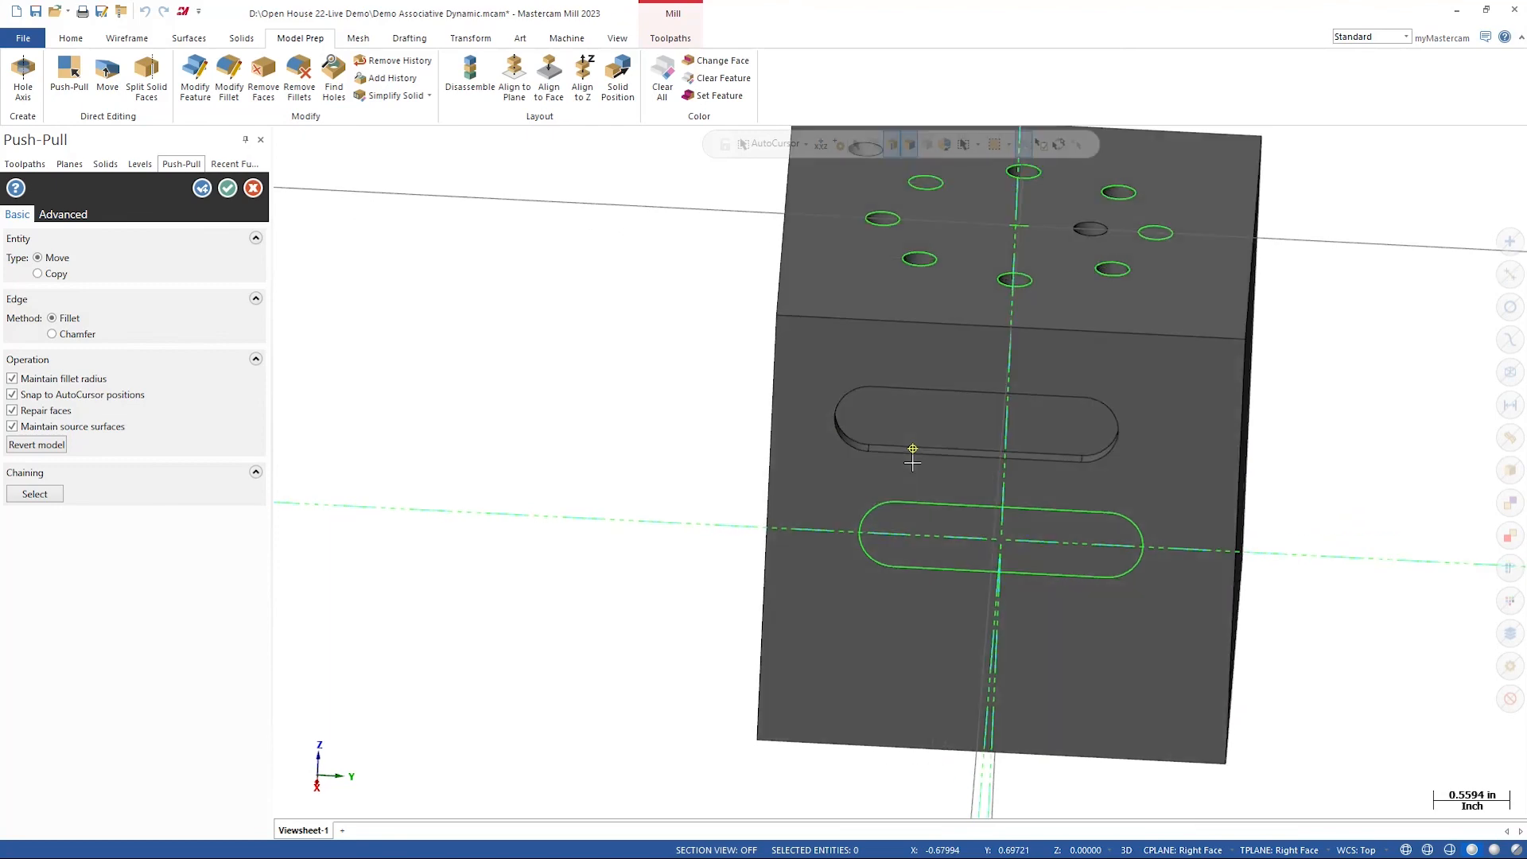
scroll(874, 452, "up", 2)
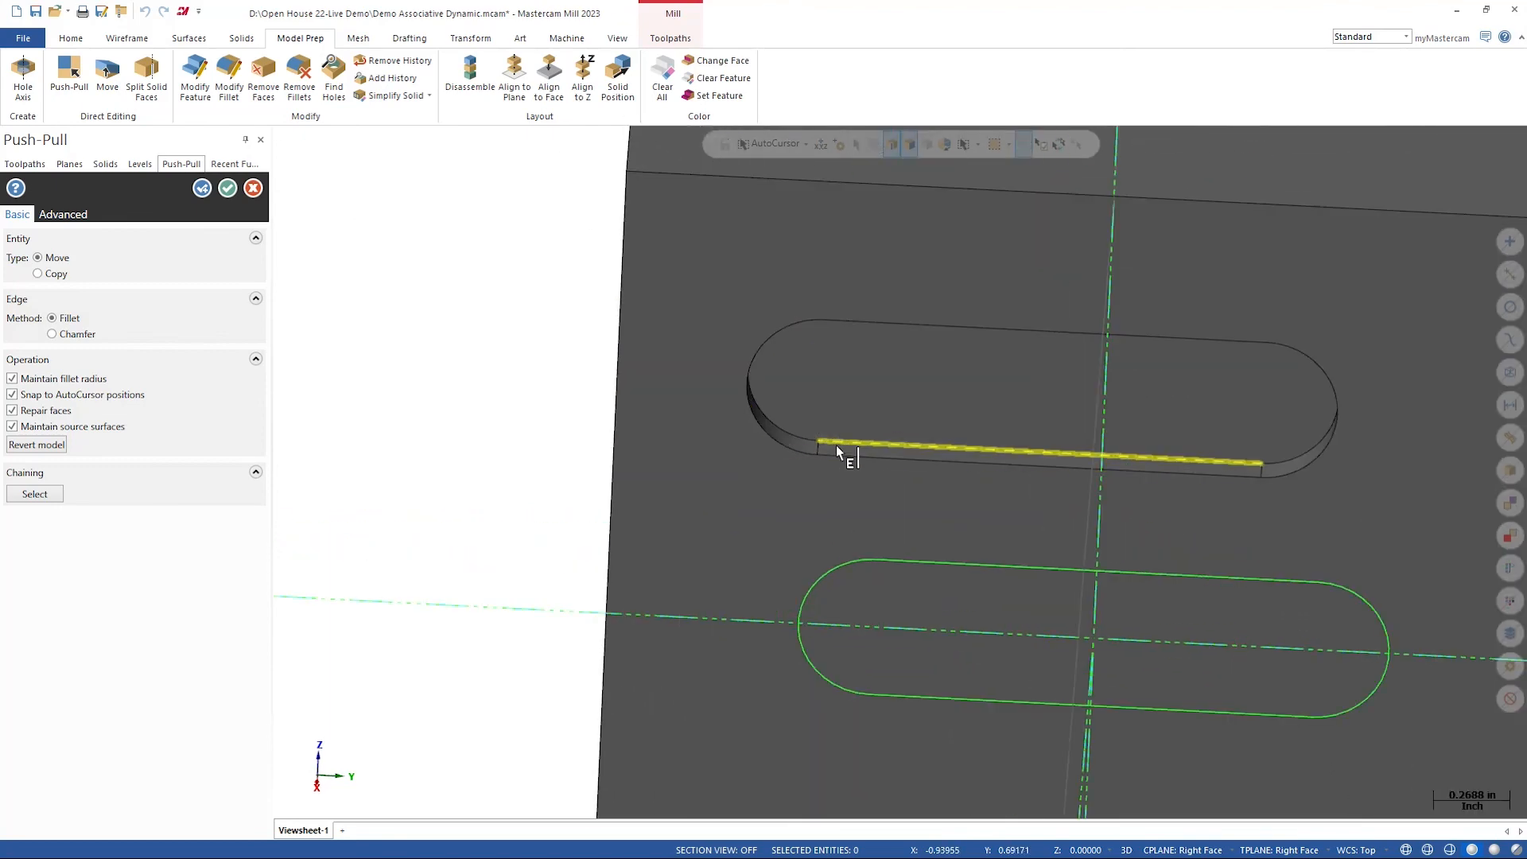
scroll(837, 446, "up", 3)
scroll(837, 445, "up", 1)
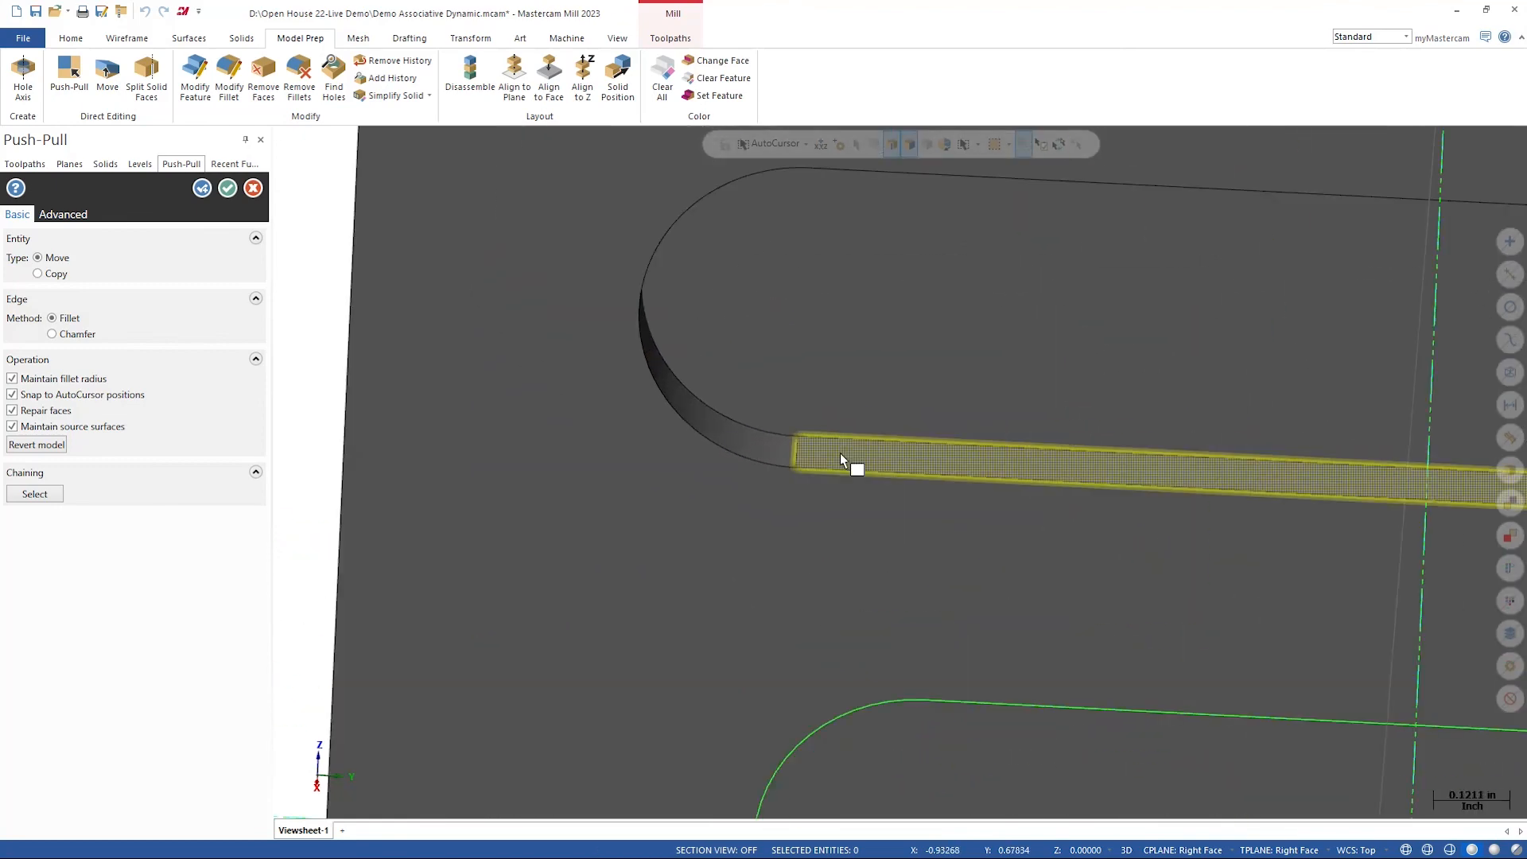
left_click(839, 451)
scroll(840, 451, "down", 3)
middle_click_drag(971, 399, 980, 250)
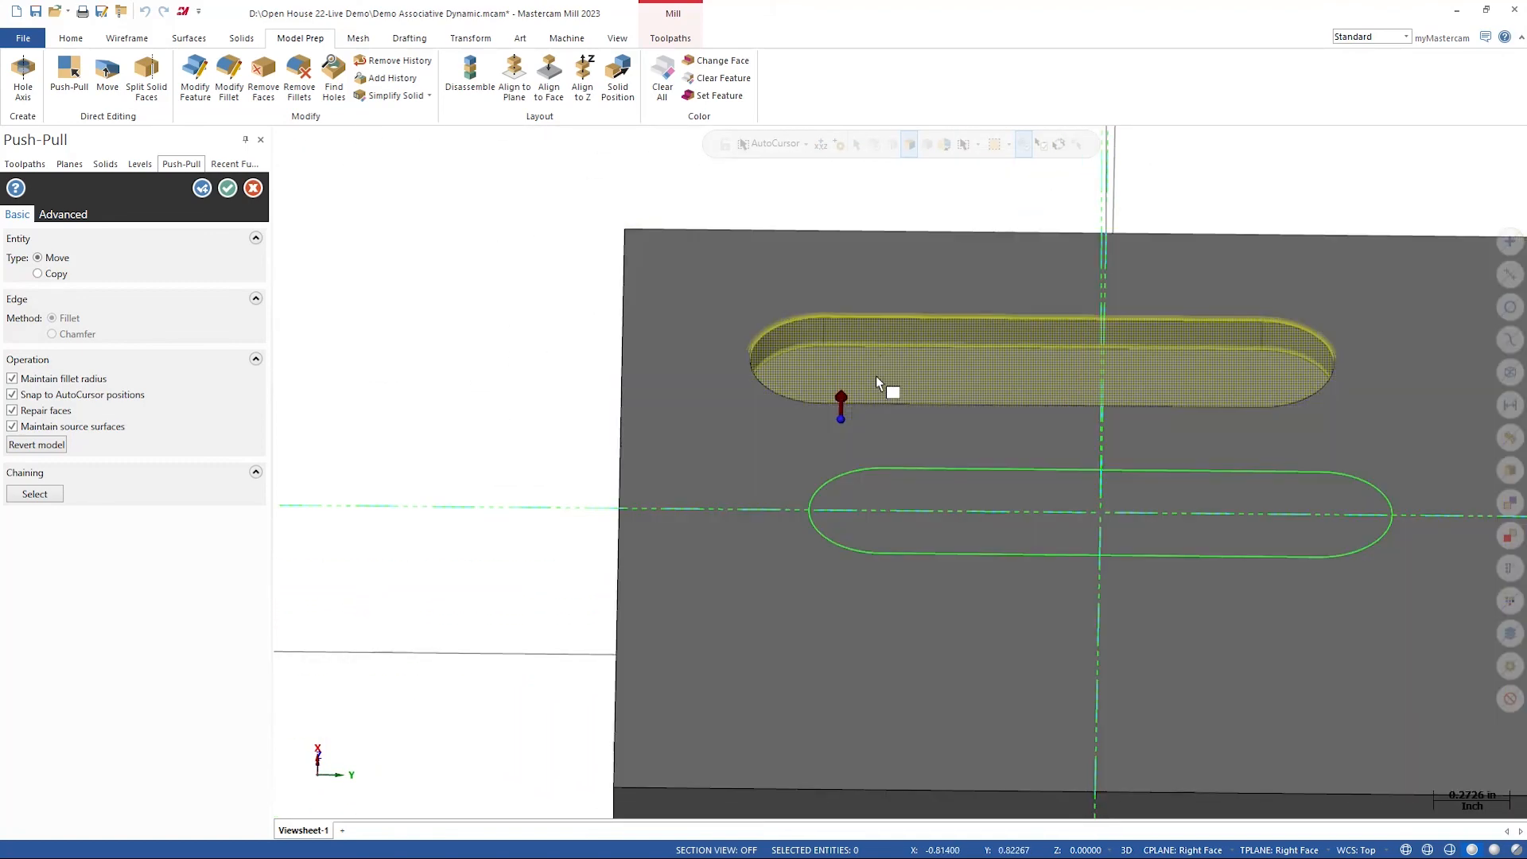
left_click(840, 399)
left_click_drag(840, 400, 841, 472)
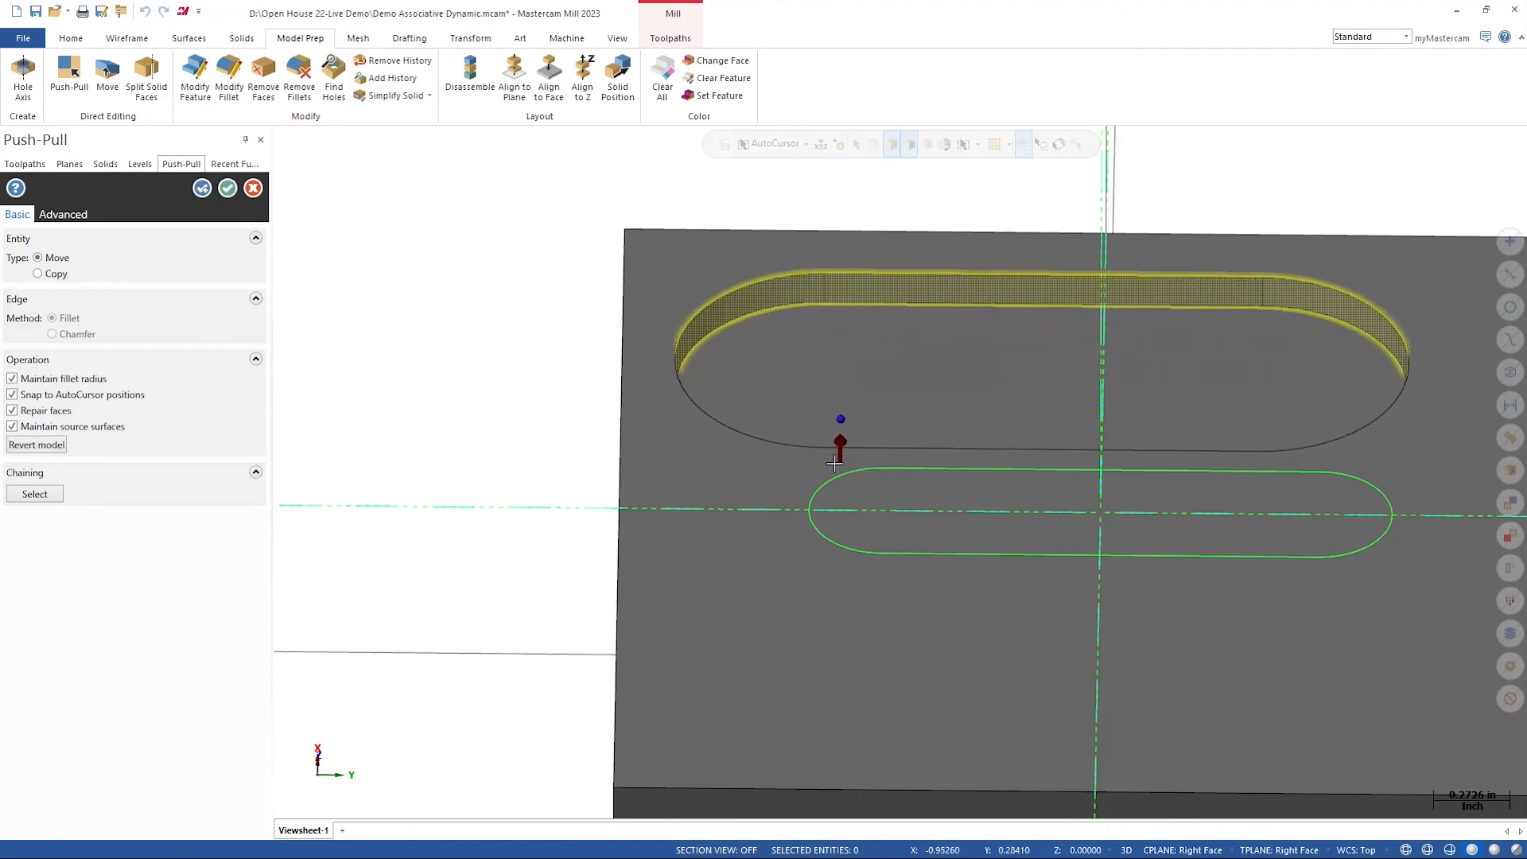
left_click(223, 192)
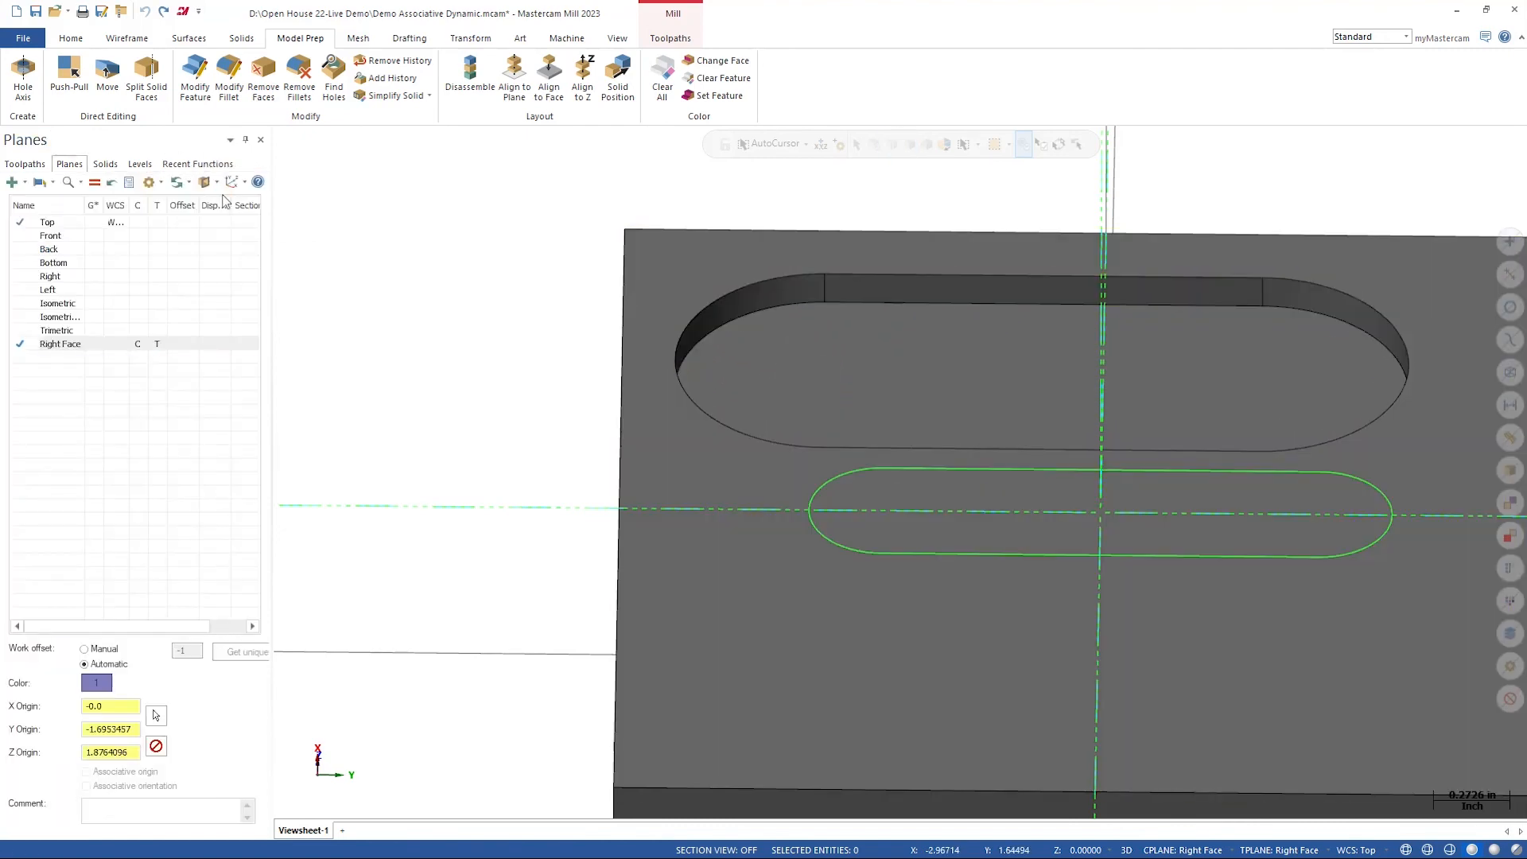
- Regenerate all dirty operations so the Dynamic Mill toolpath follows the moved and enlarged slot
left_click(25, 164)
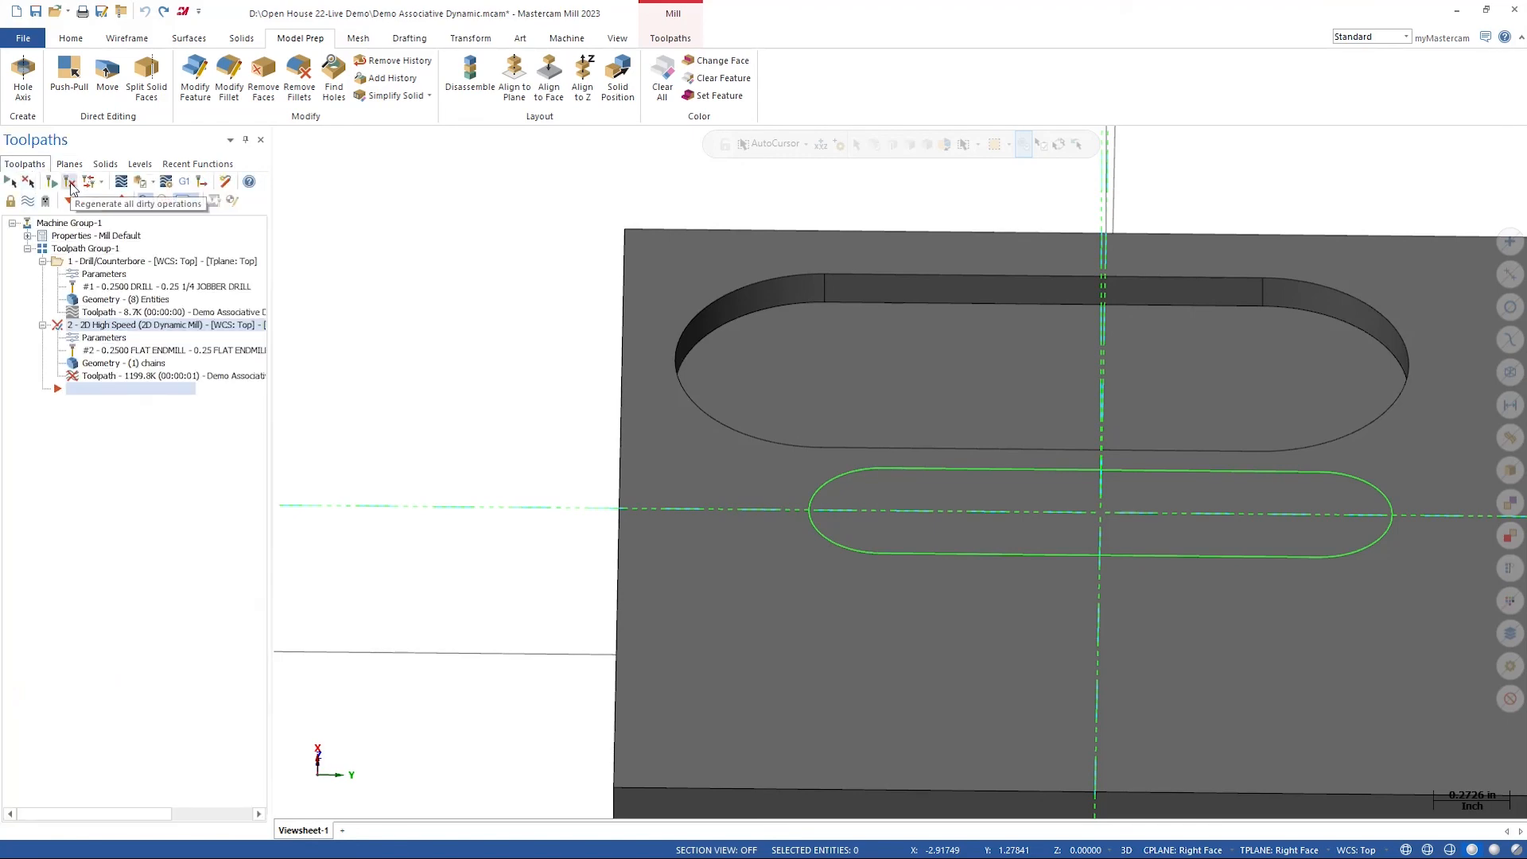
left_click(70, 182)
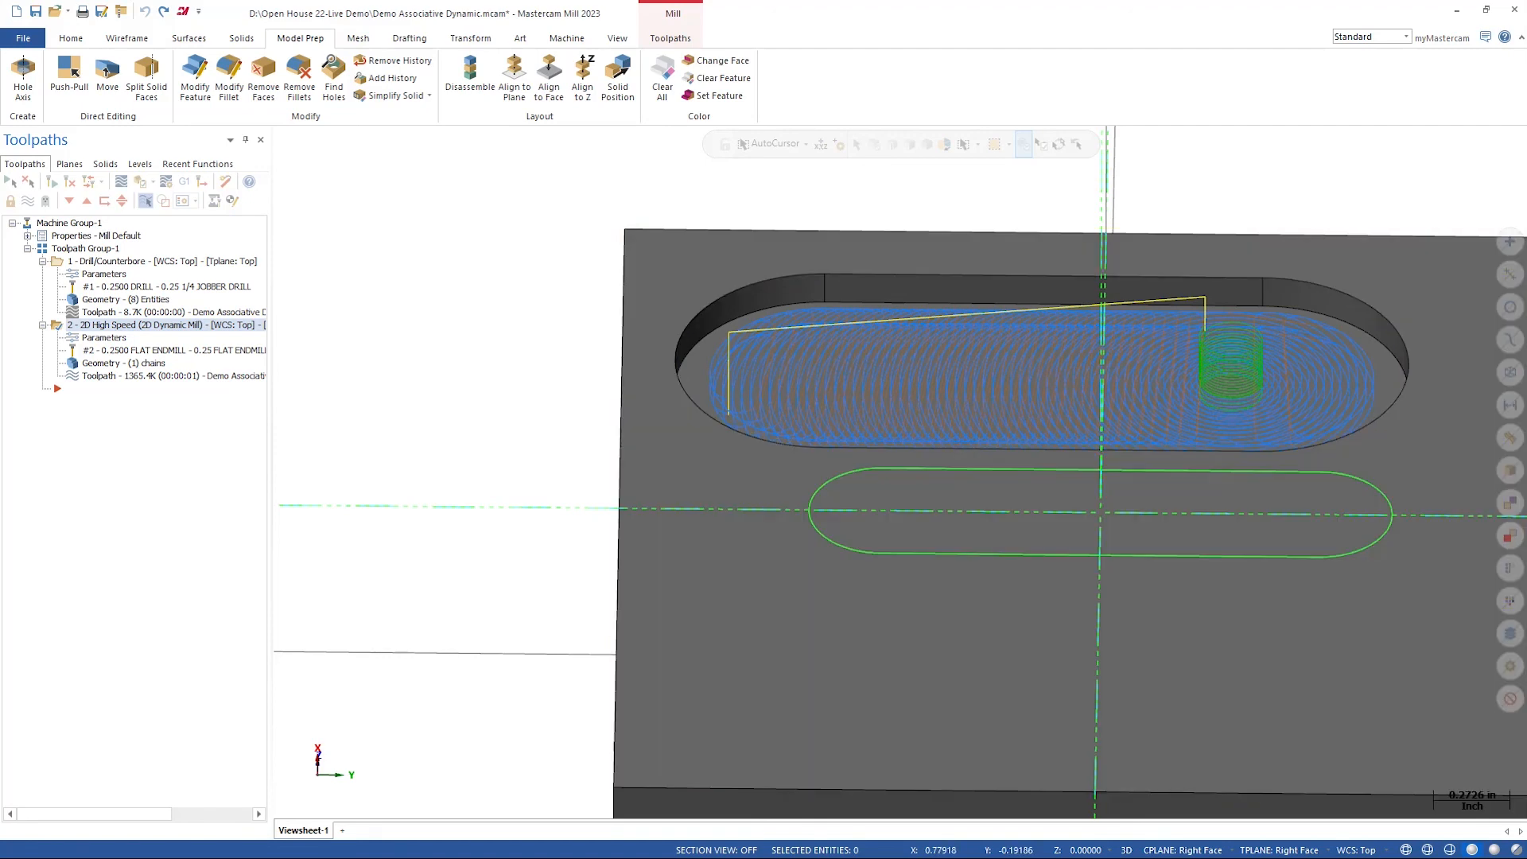
- Switch to the PowerPoint presentation and show its final contact slide as a full-screen slide show
left_click(448, 843)
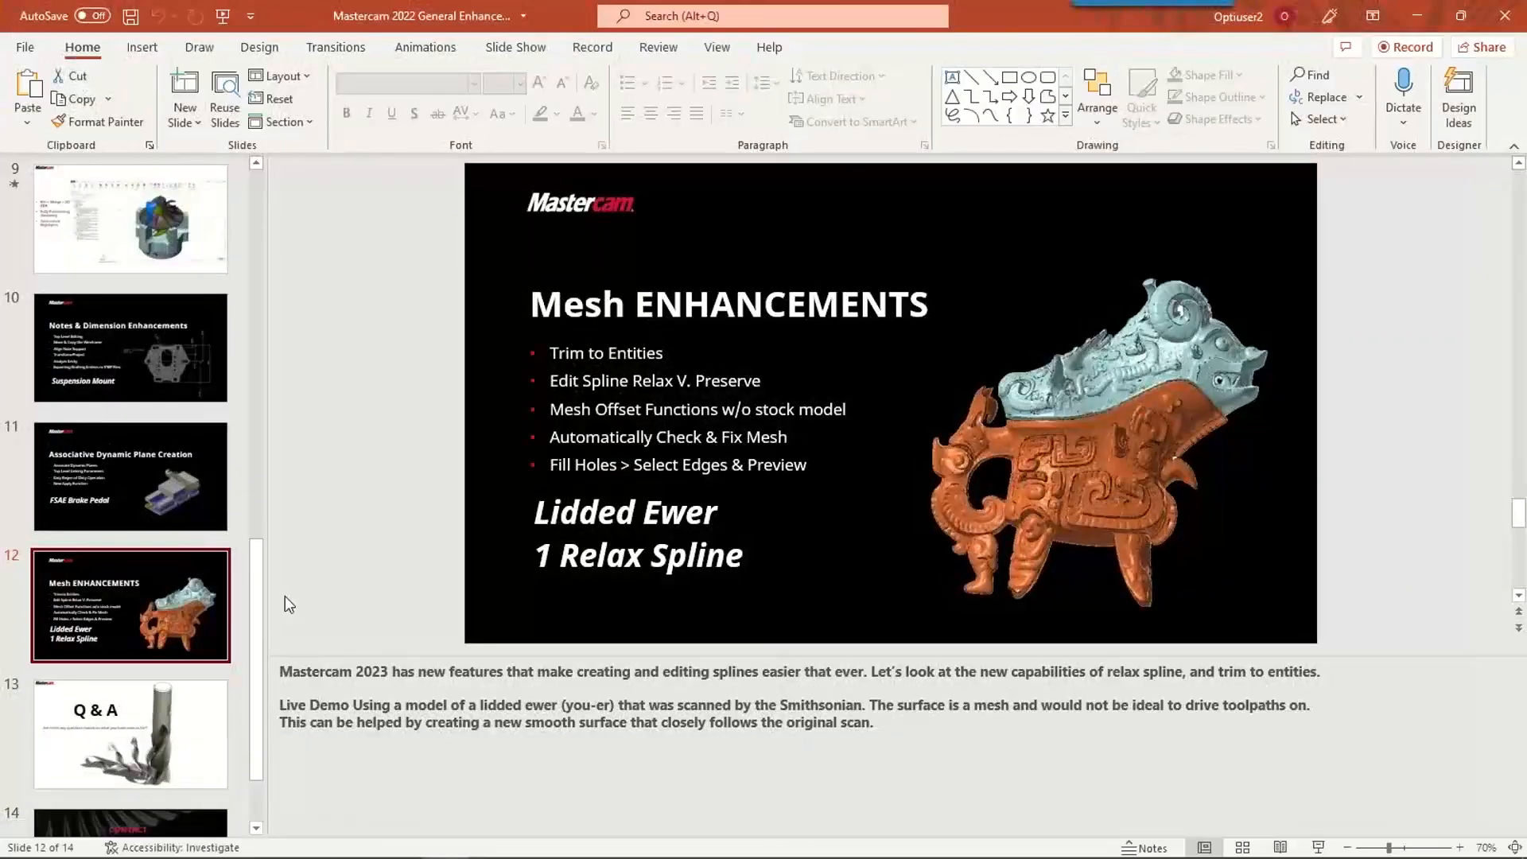
scroll(260, 668, "down", 2)
left_click(189, 747)
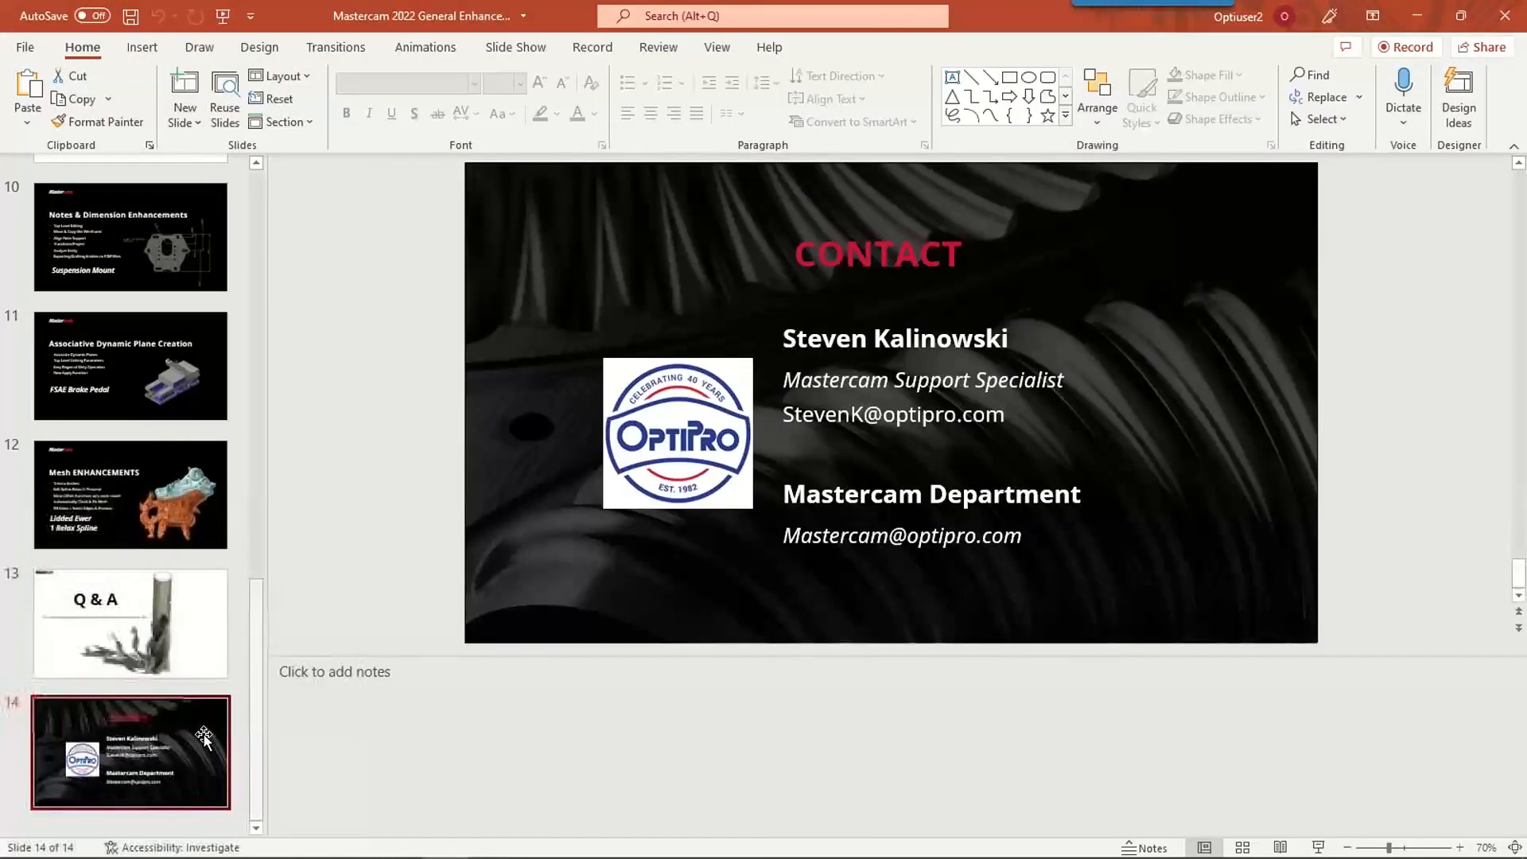
left_click(1317, 846)
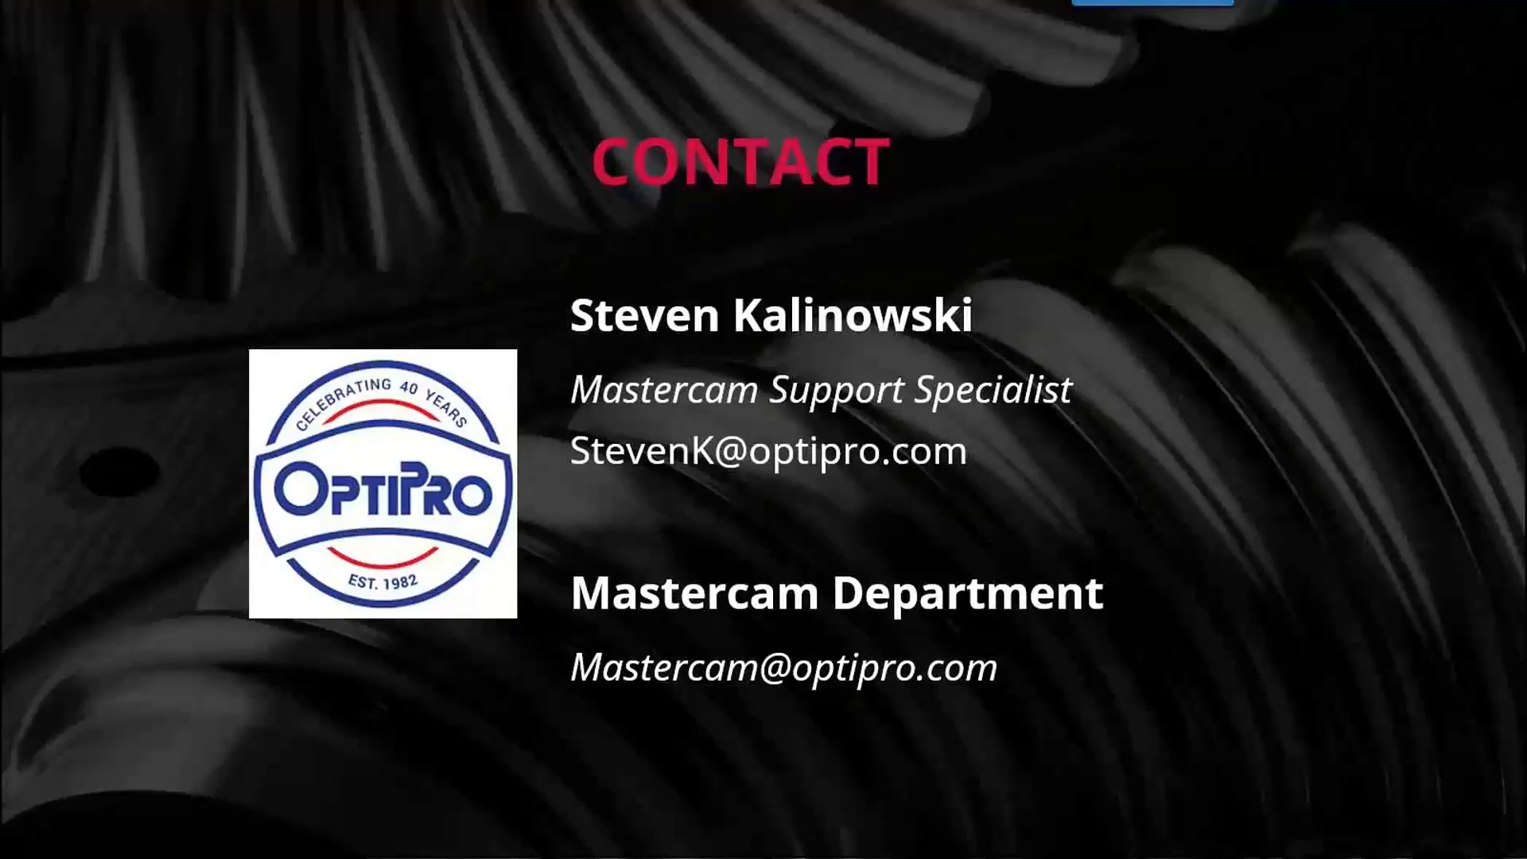